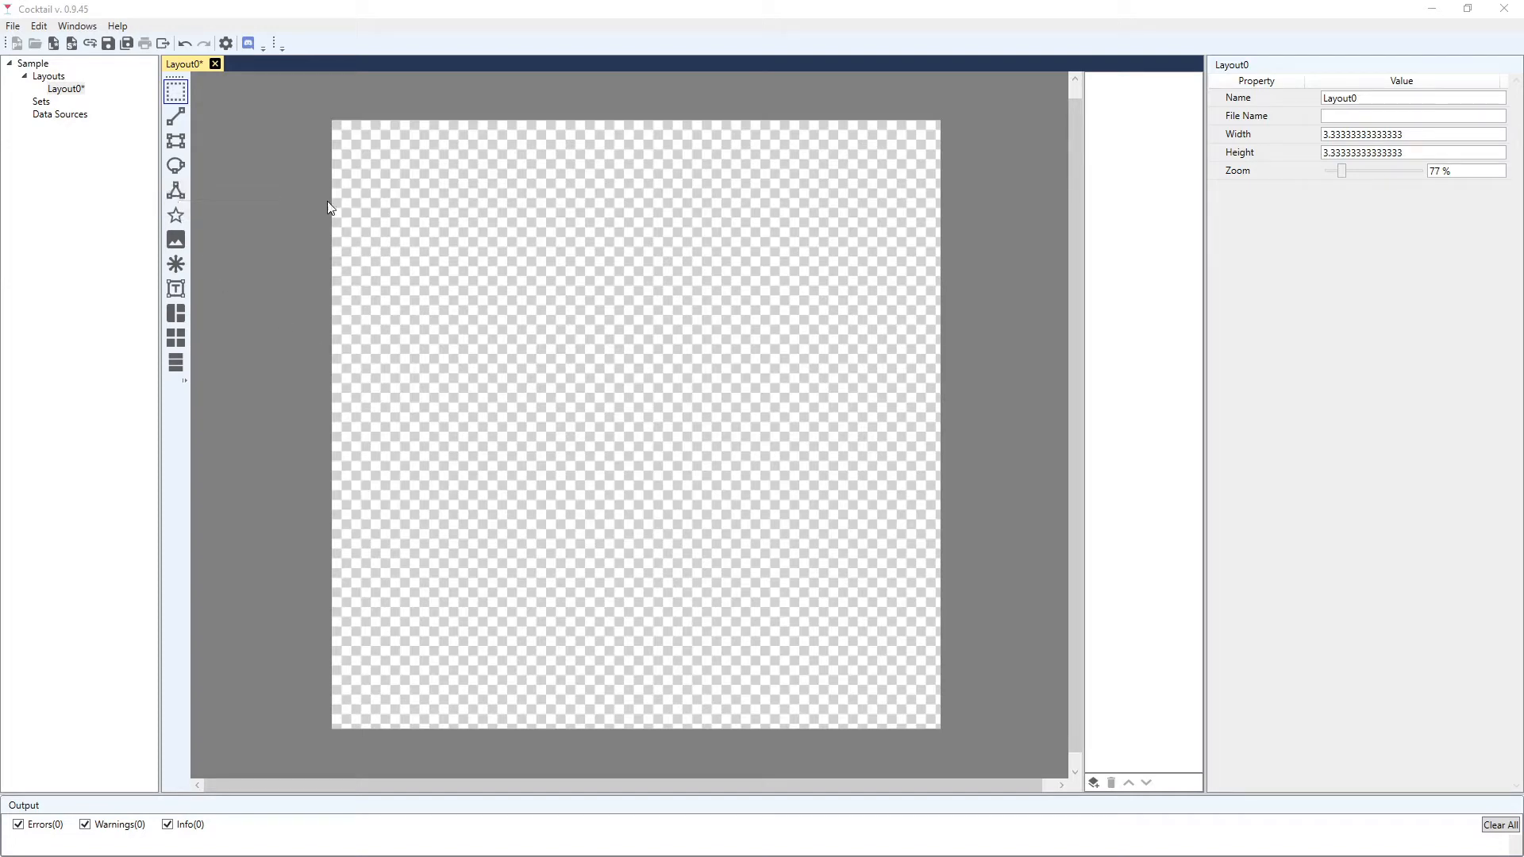
Draw a rectangle about 1.44 wide and 1.14 high from the layout's upper-left corner and fill it with the saved green
left_click(177, 142)
left_click_drag(331, 120, 596, 327)
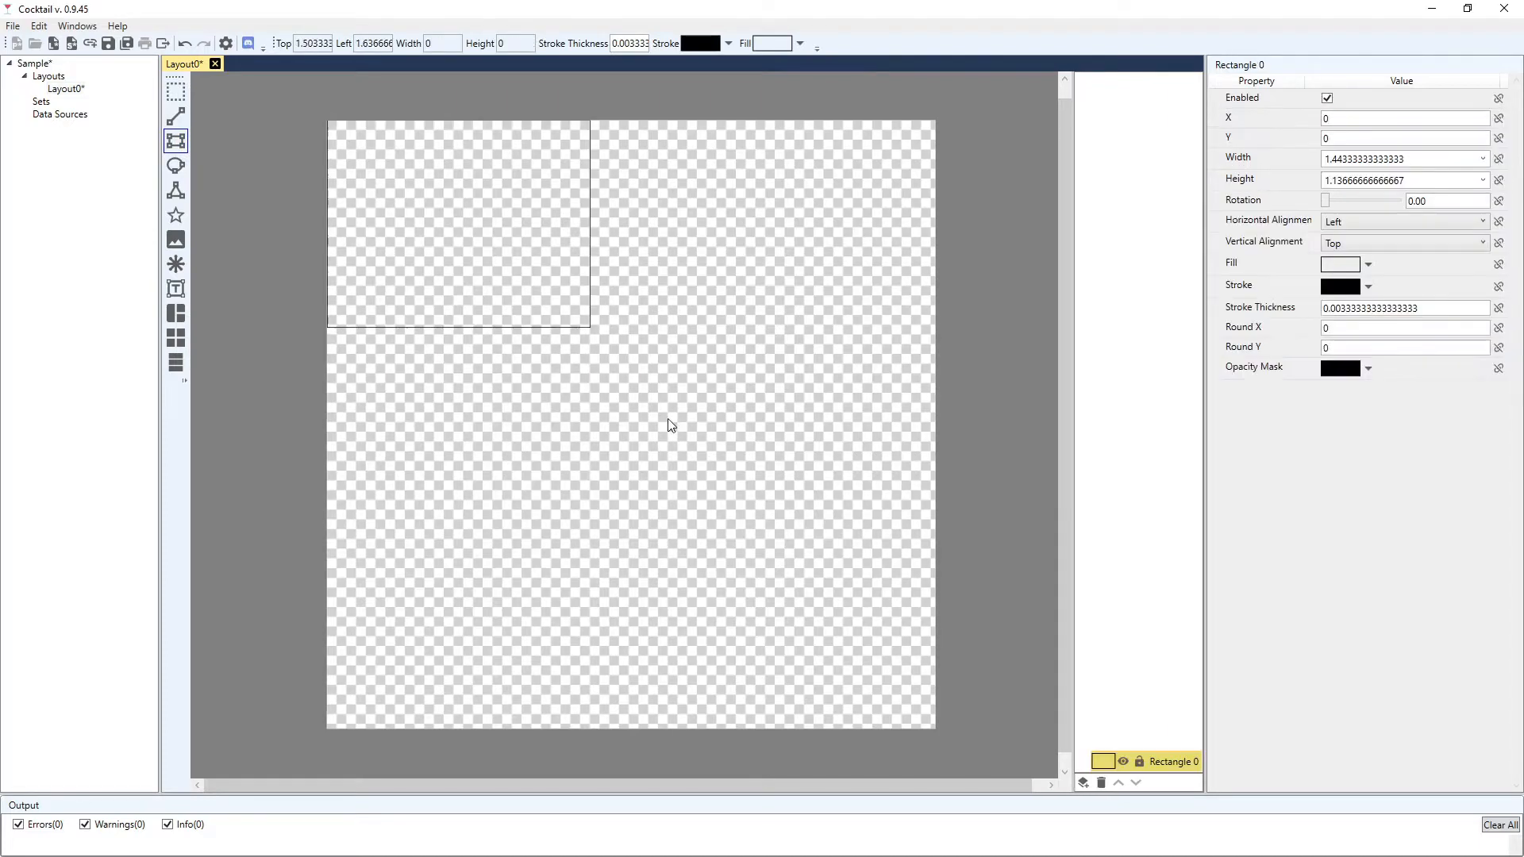
left_click(1369, 264)
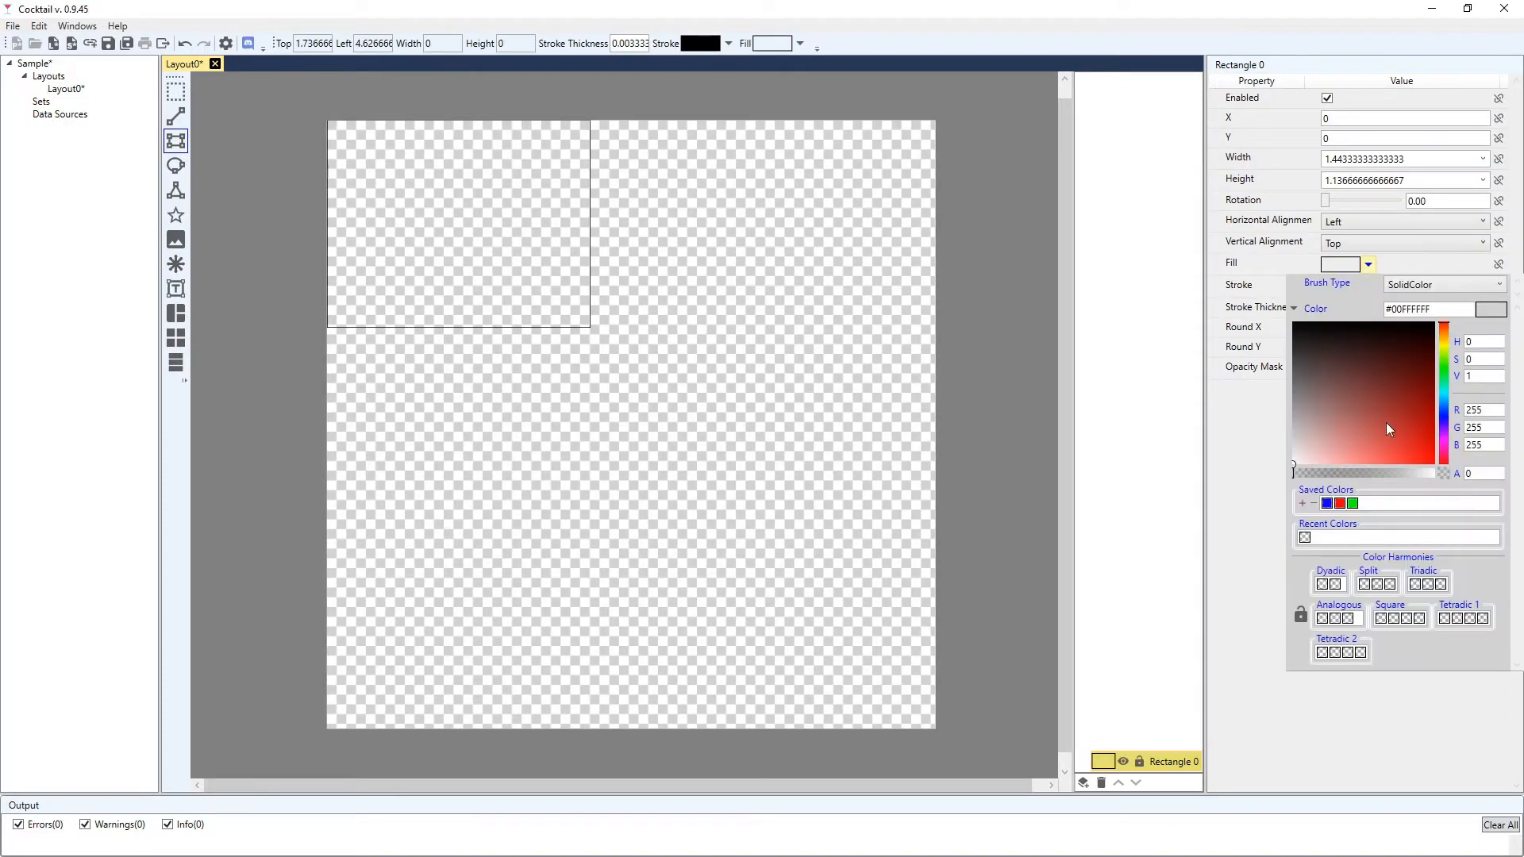
left_click(1353, 504)
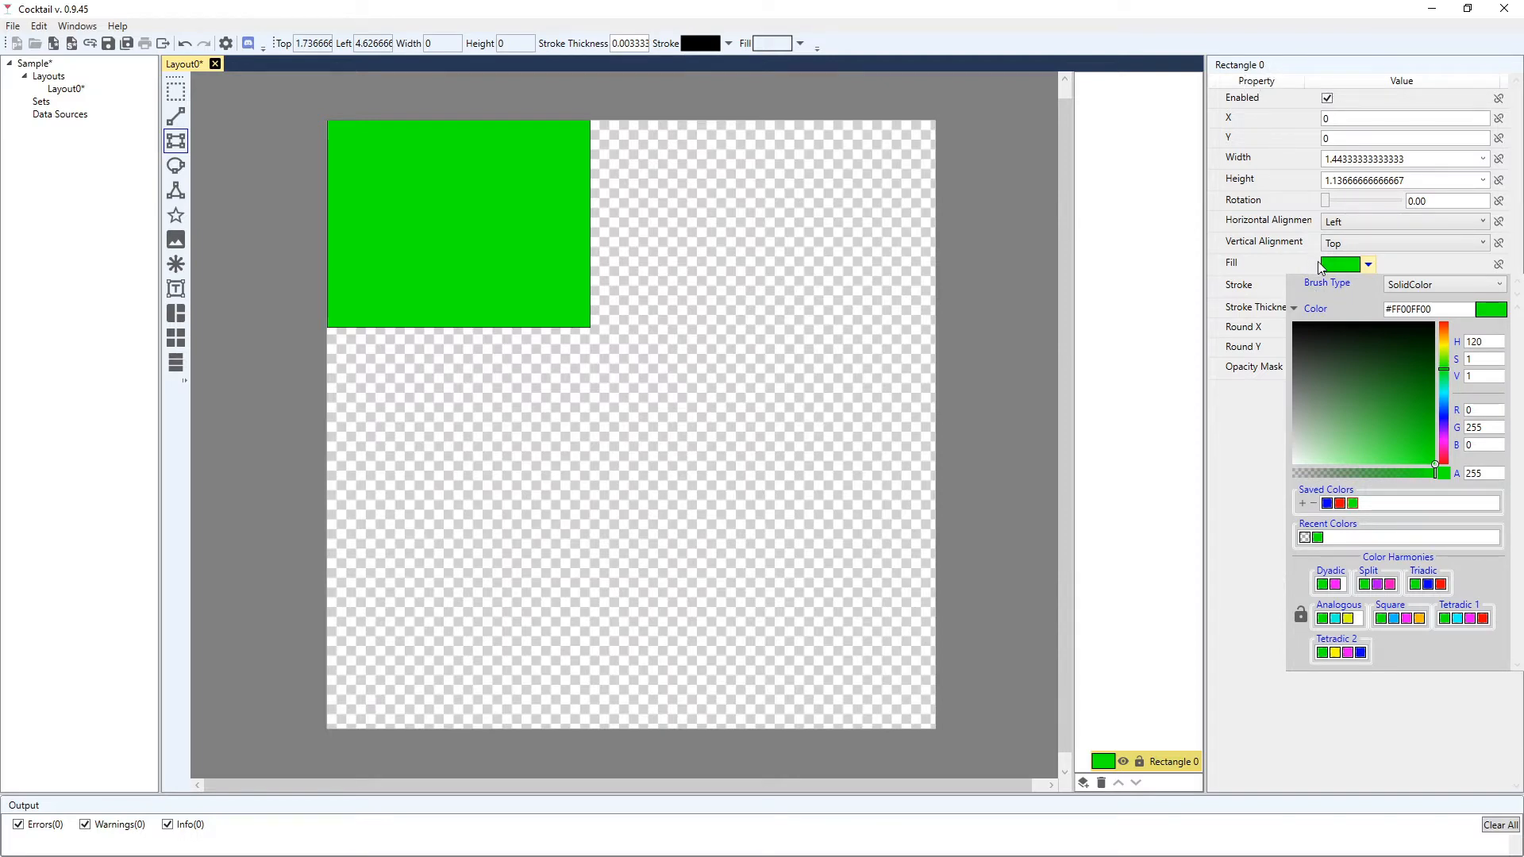
left_click(1259, 389)
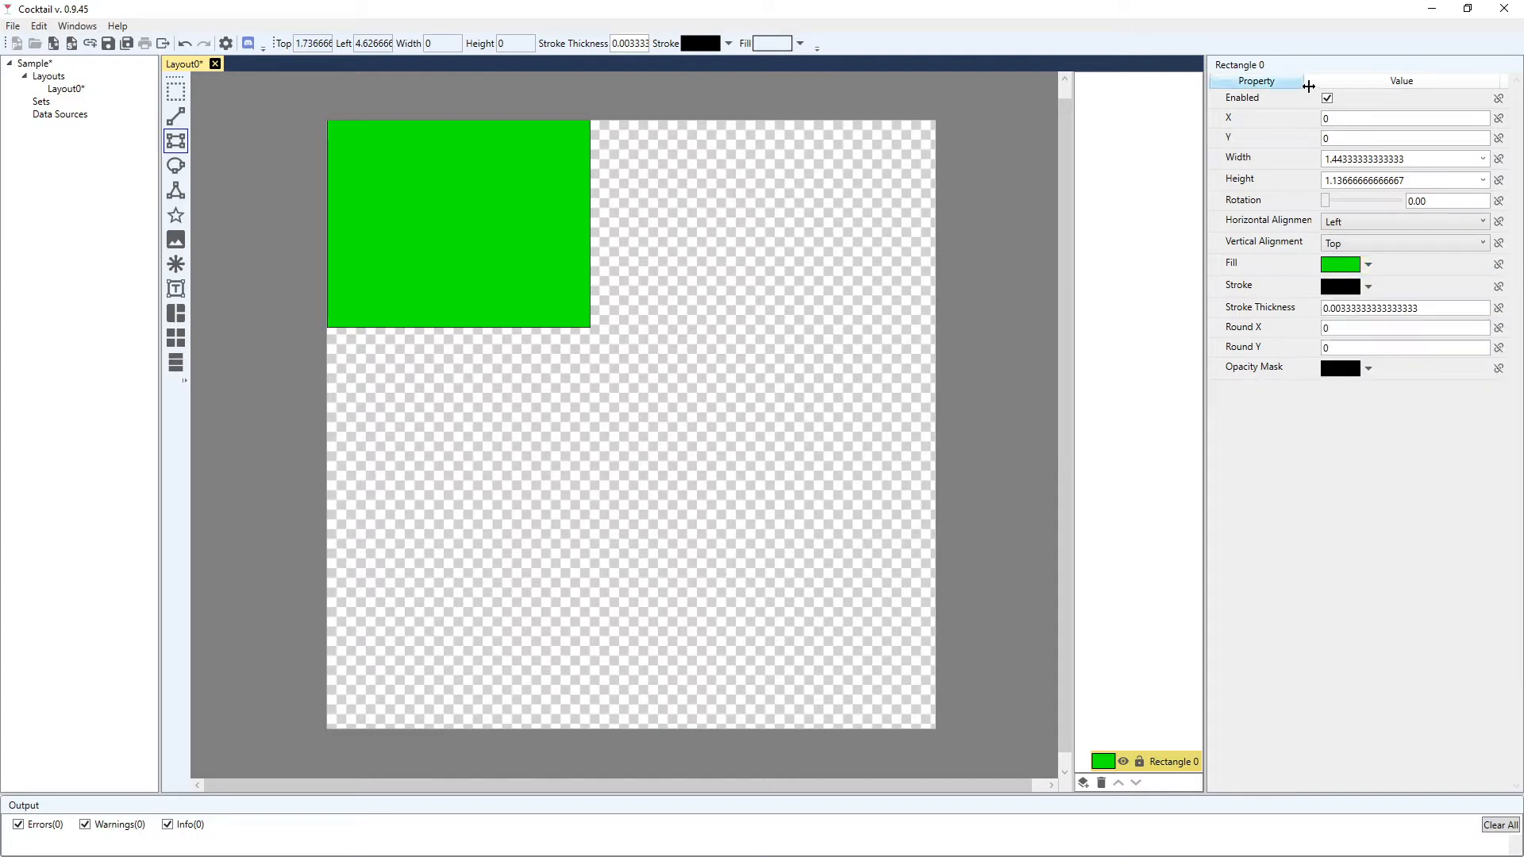
Widen the property name column and set the rectangle's horizontal alignment to Right
left_click_drag(1304, 80, 1321, 80)
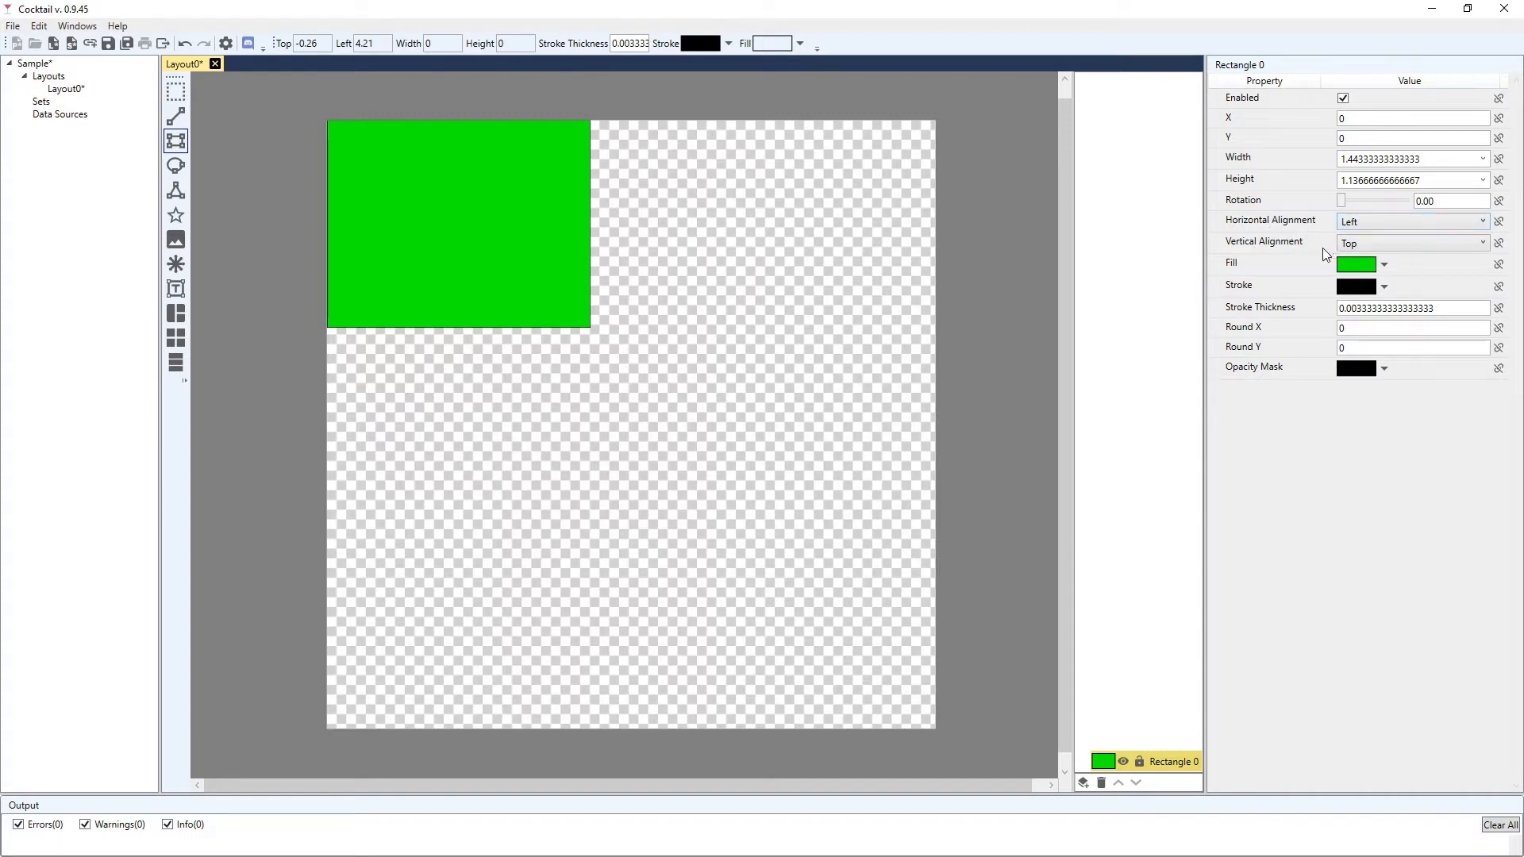
left_click(1346, 118)
left_click(1341, 138)
left_click(1482, 225)
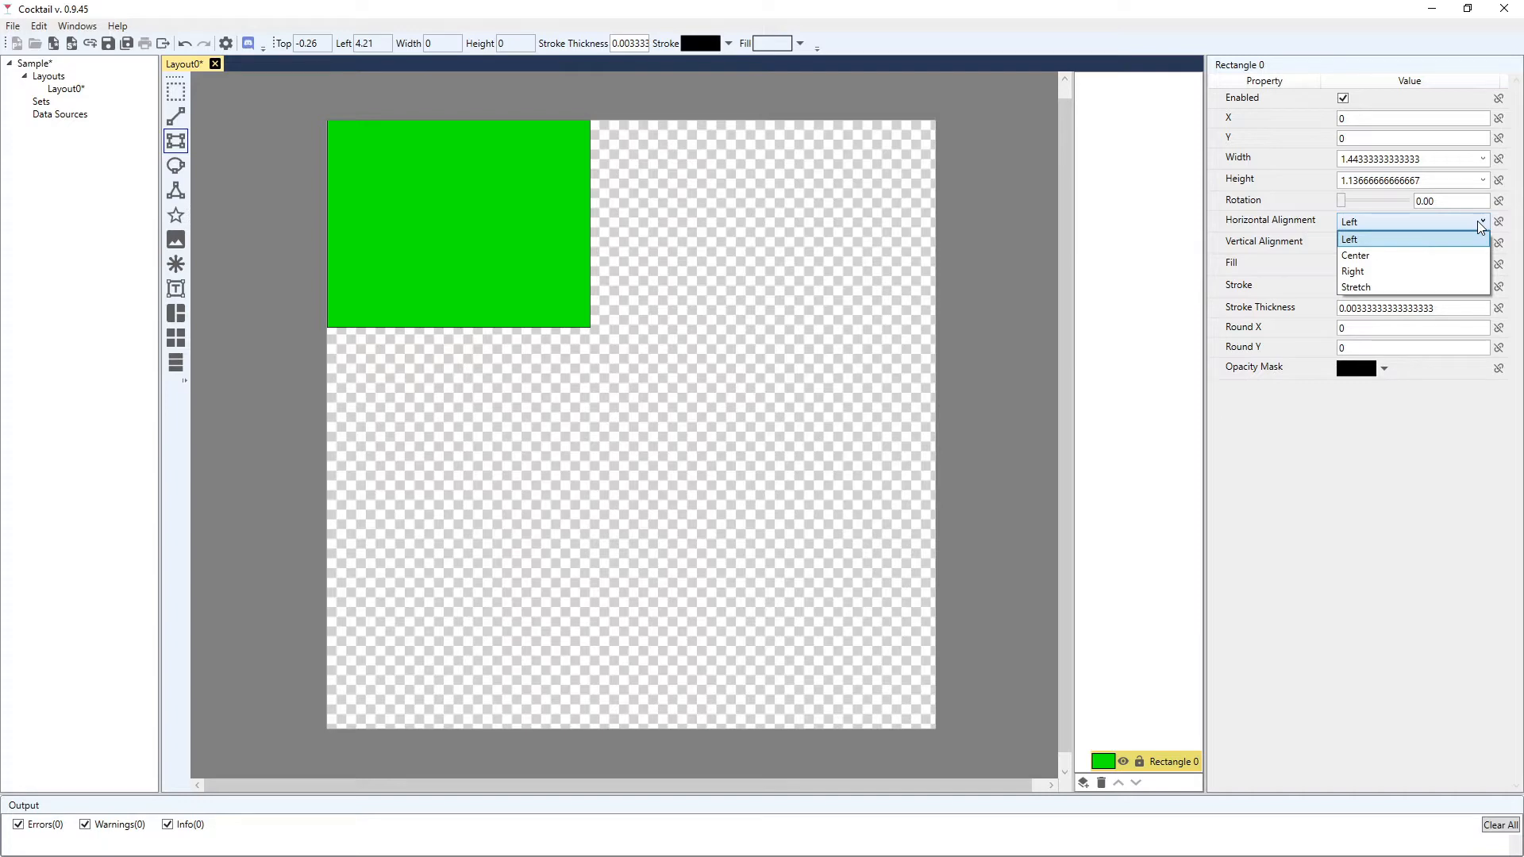
left_click(1365, 273)
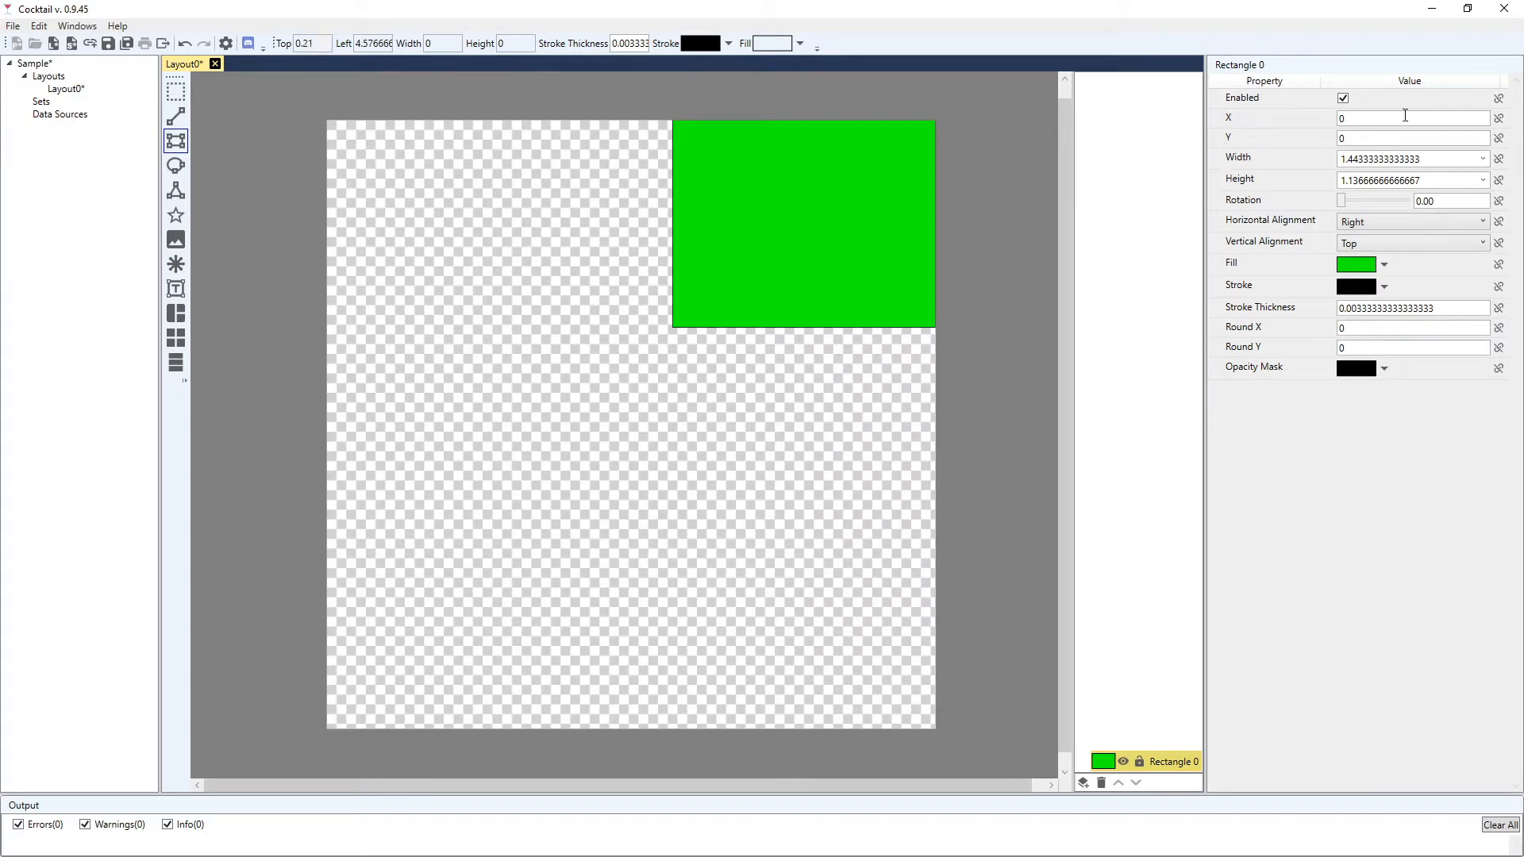
Select the green rectangle and move it freely on the canvas to about X -1.37, Y 0.07
left_click_drag(1360, 118, 1299, 161)
left_click(176, 92)
left_click(730, 211)
left_click_drag(827, 189, 581, 208)
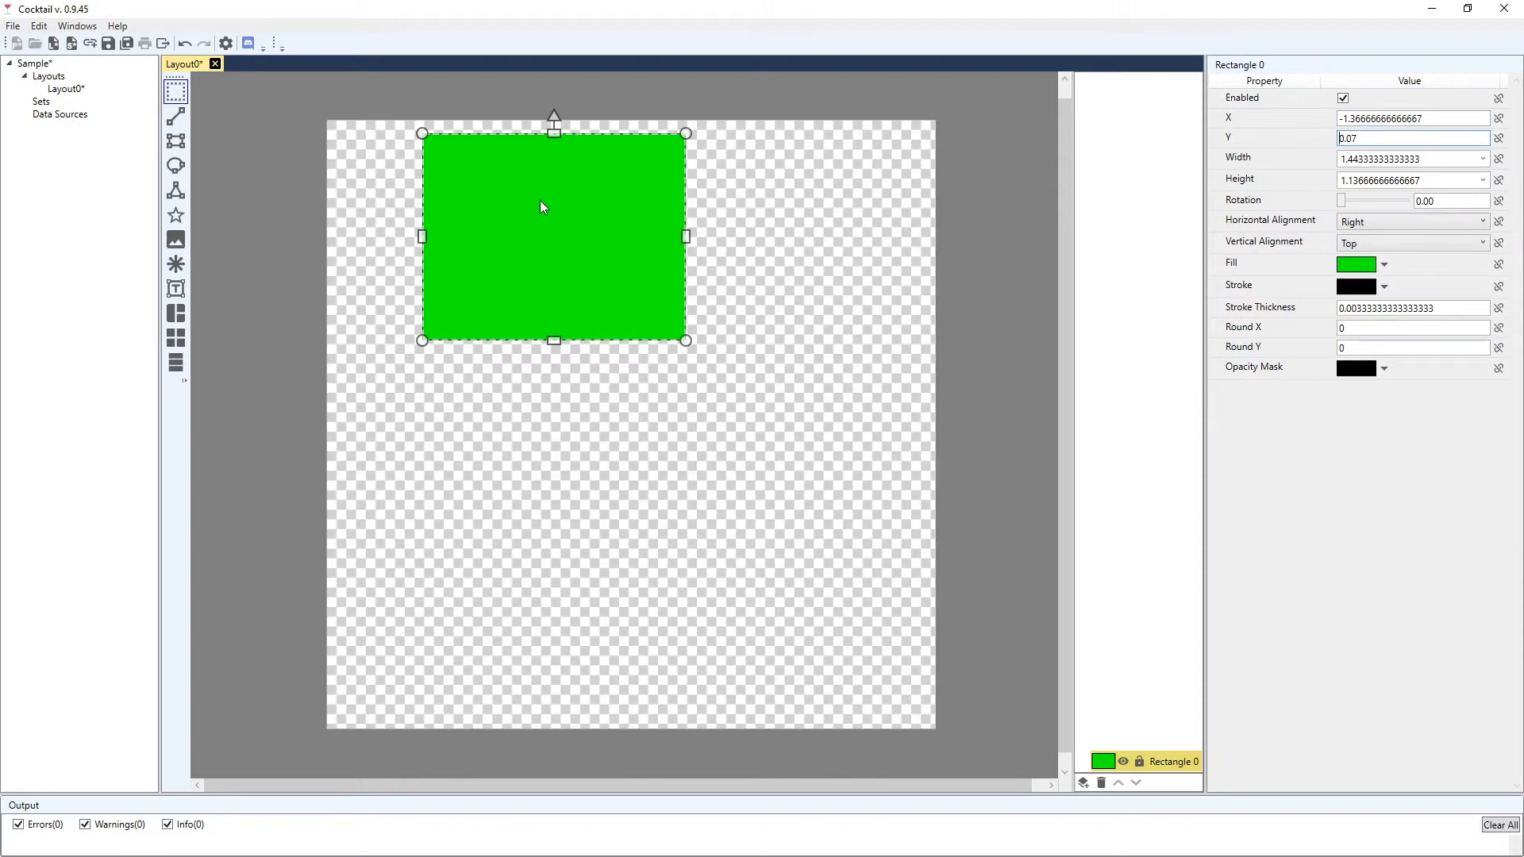
Reset the rectangle's X and Y offsets to 0
key("shift+Tab")
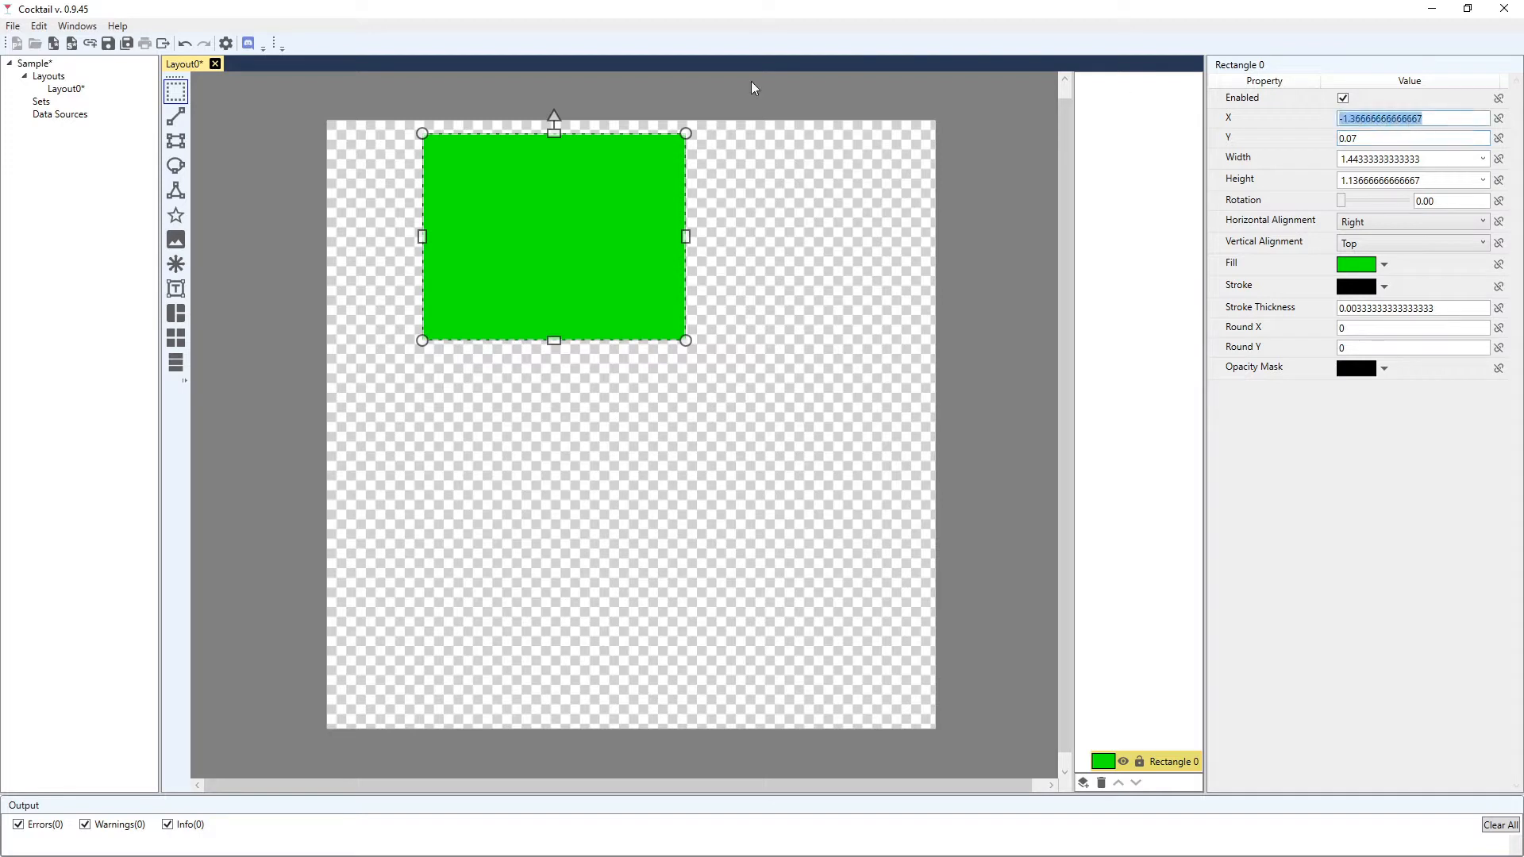
type("0")
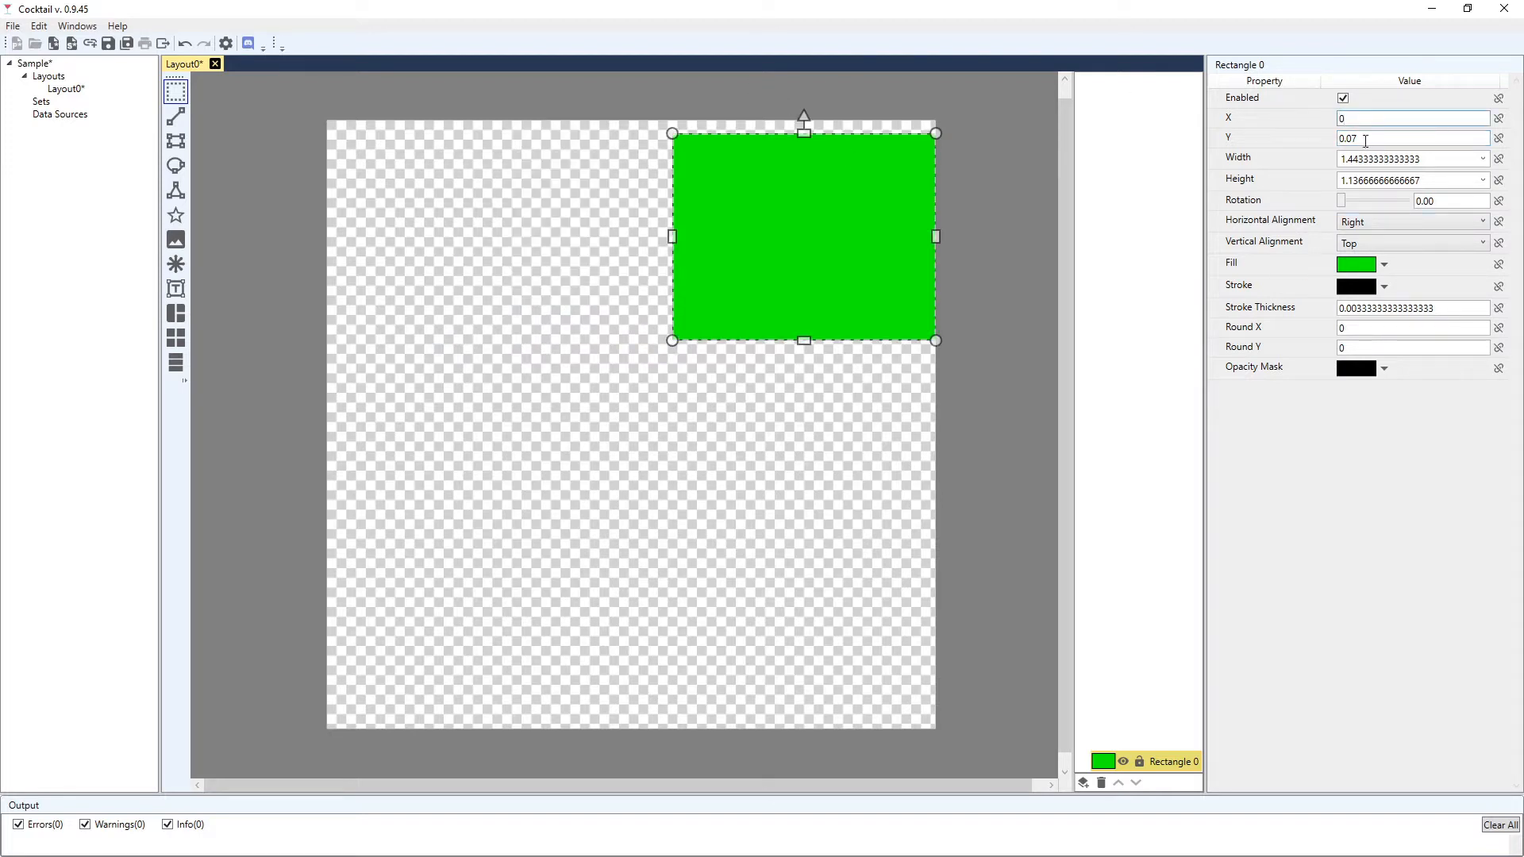
key("Tab")
type("0")
Set both the horizontal and vertical alignment of the rectangle to Center
left_click(1413, 223)
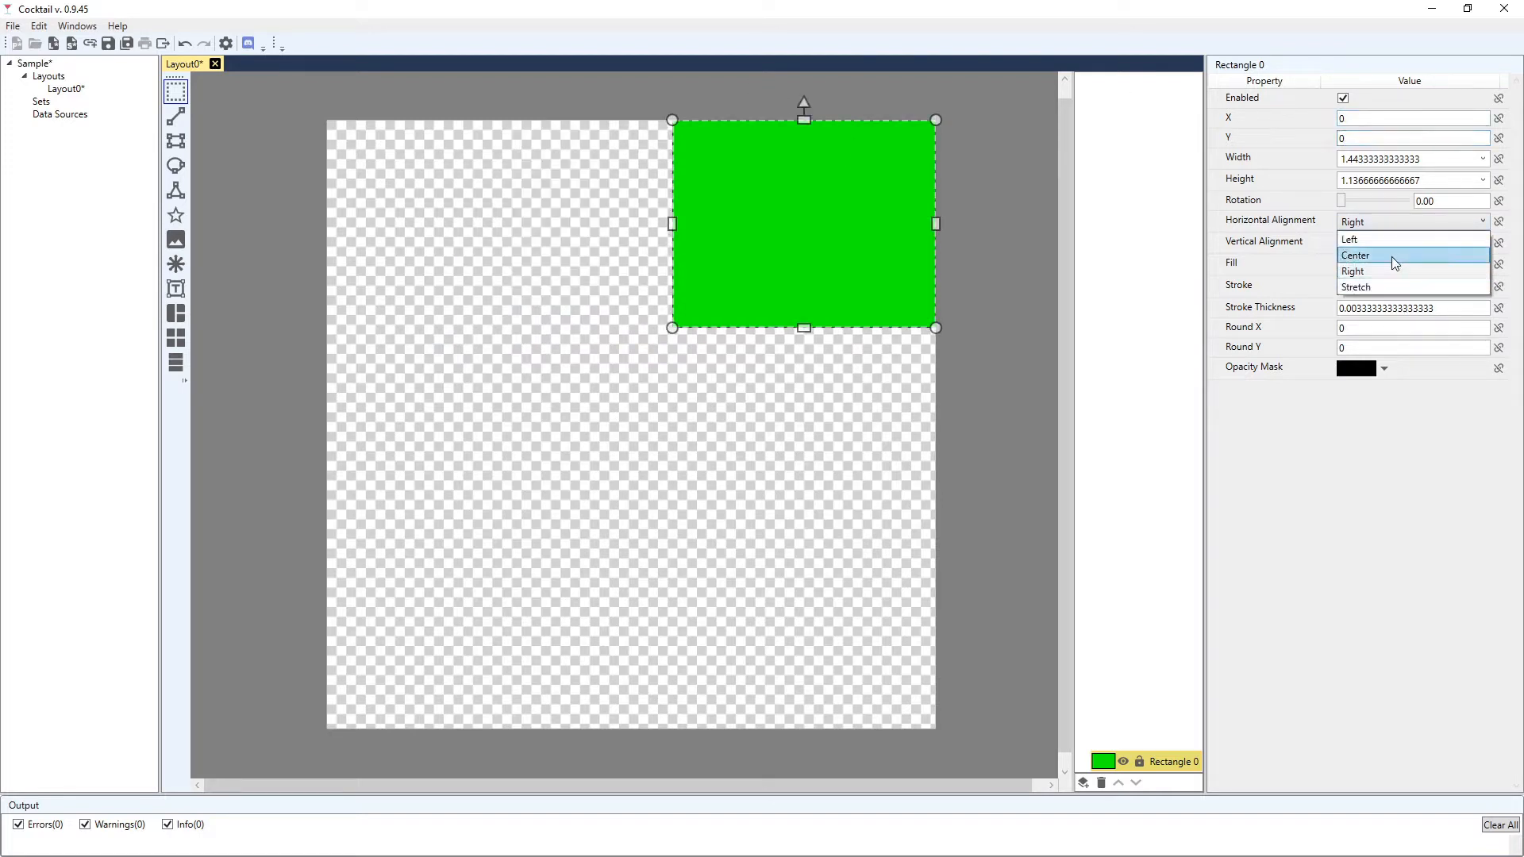
left_click(1395, 258)
left_click(1394, 243)
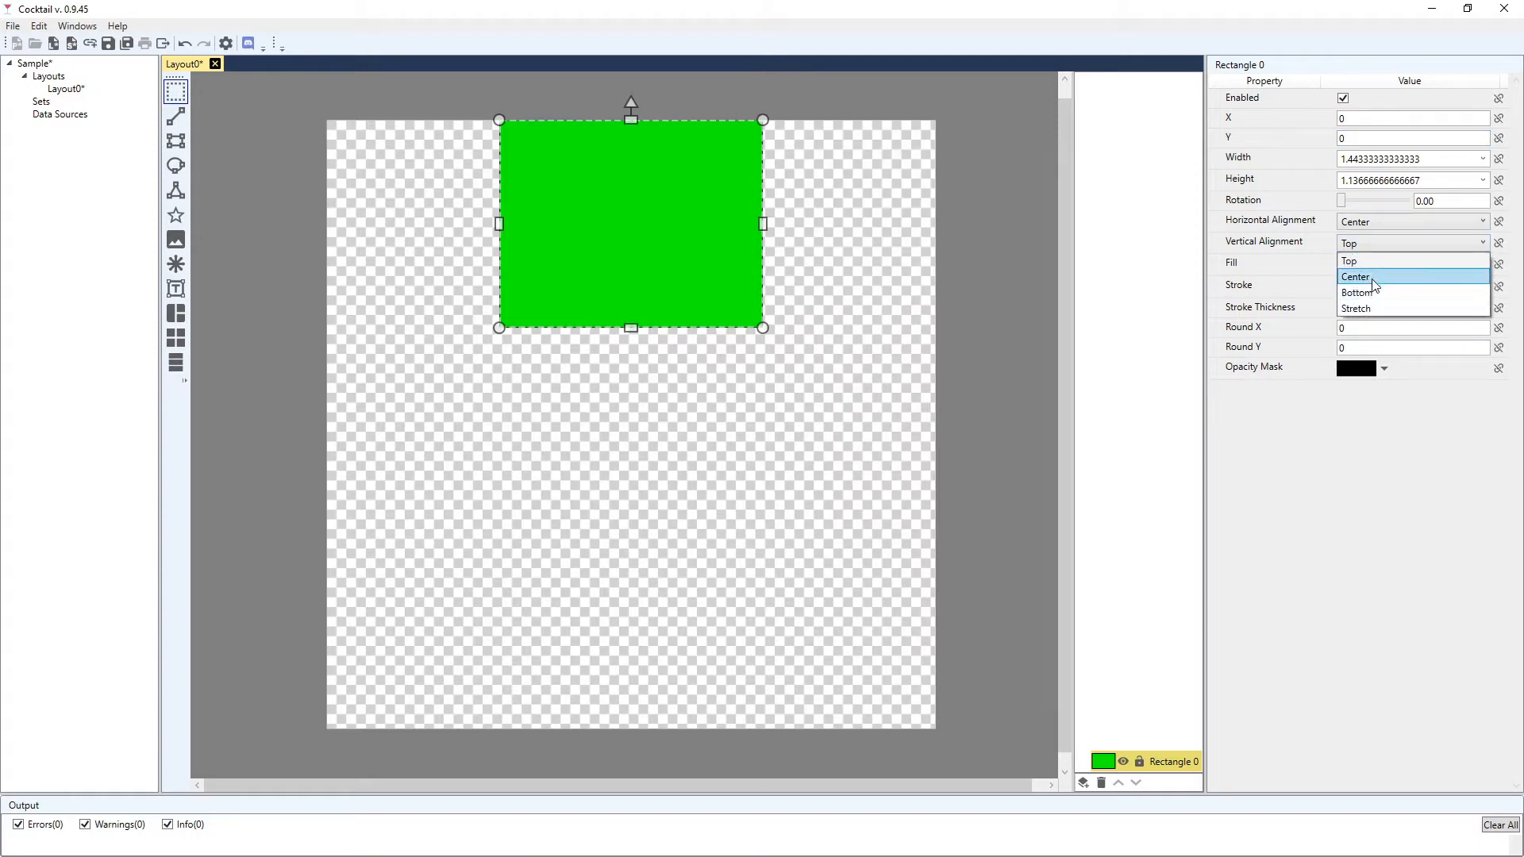
left_click(1376, 284)
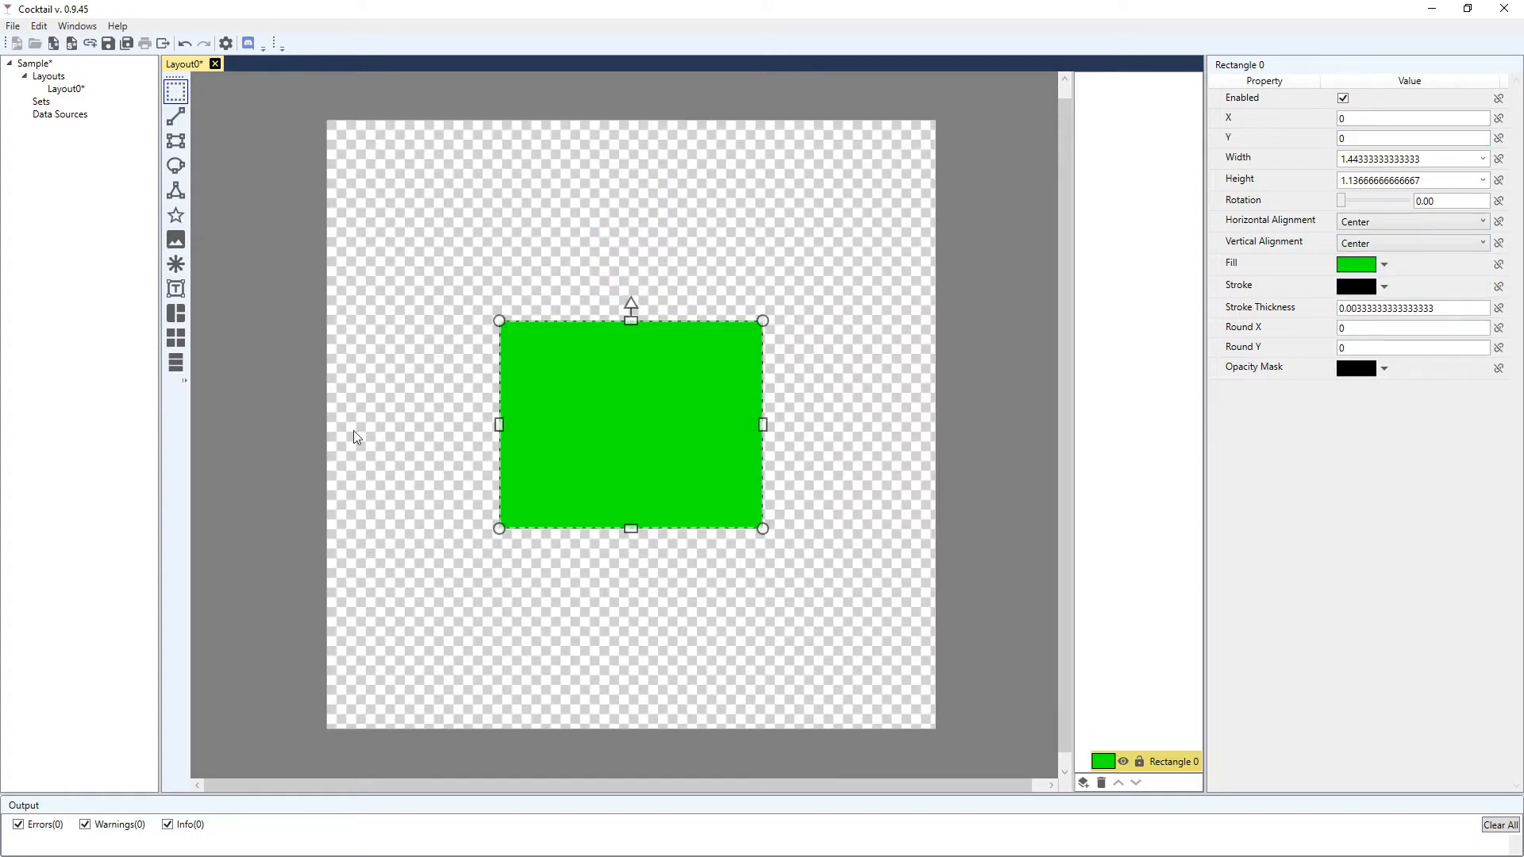
Align the rectangle Right horizontally and Bottom vertically, and switch its horizontal alignment to Left
left_click(1440, 224)
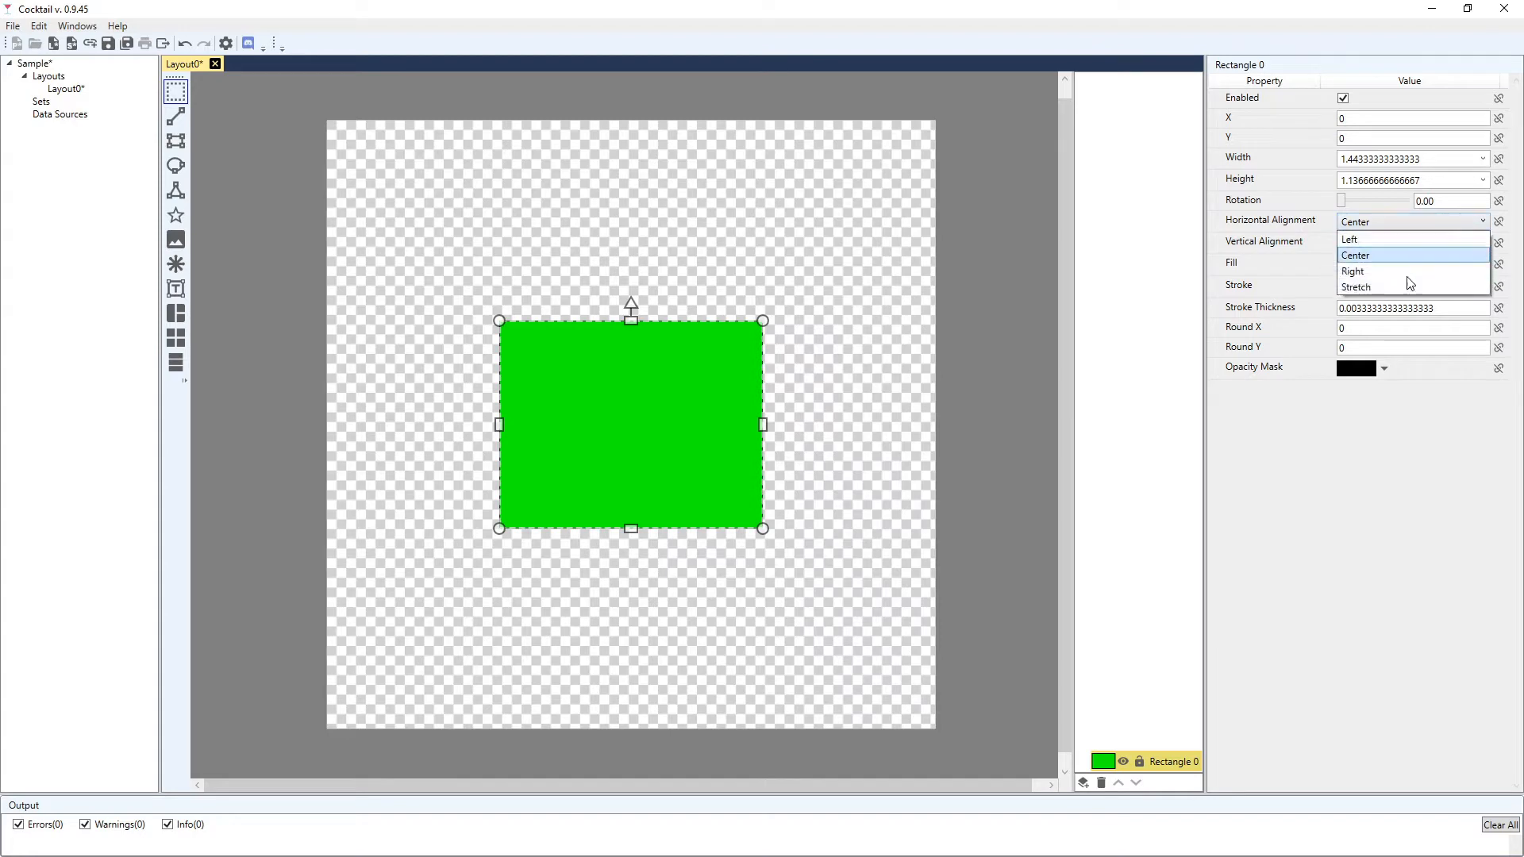
left_click(1399, 272)
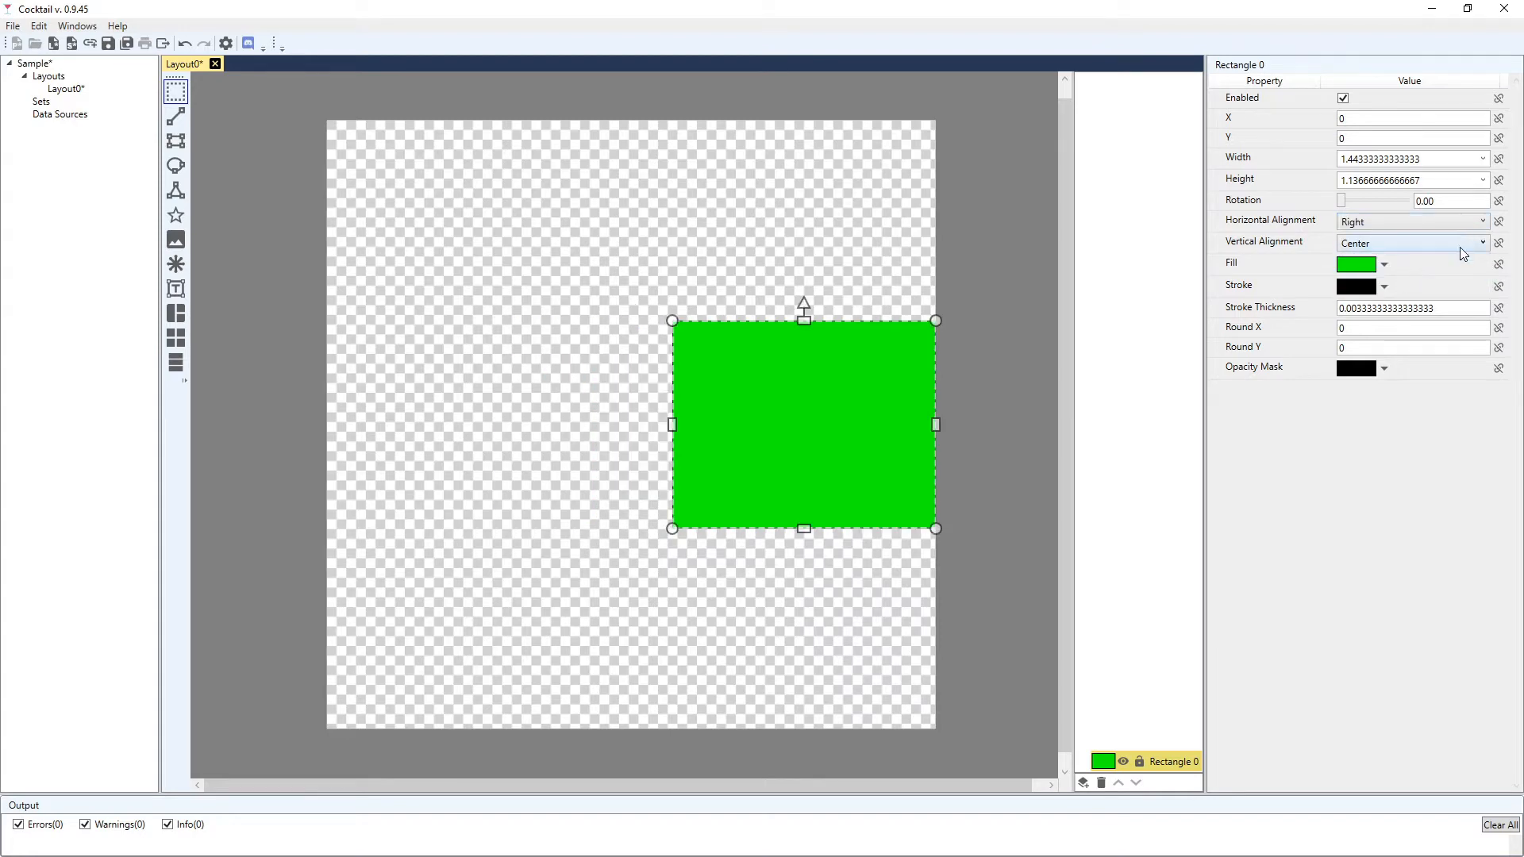
left_click(1460, 242)
left_click(1426, 294)
left_click(1411, 224)
left_click(1389, 242)
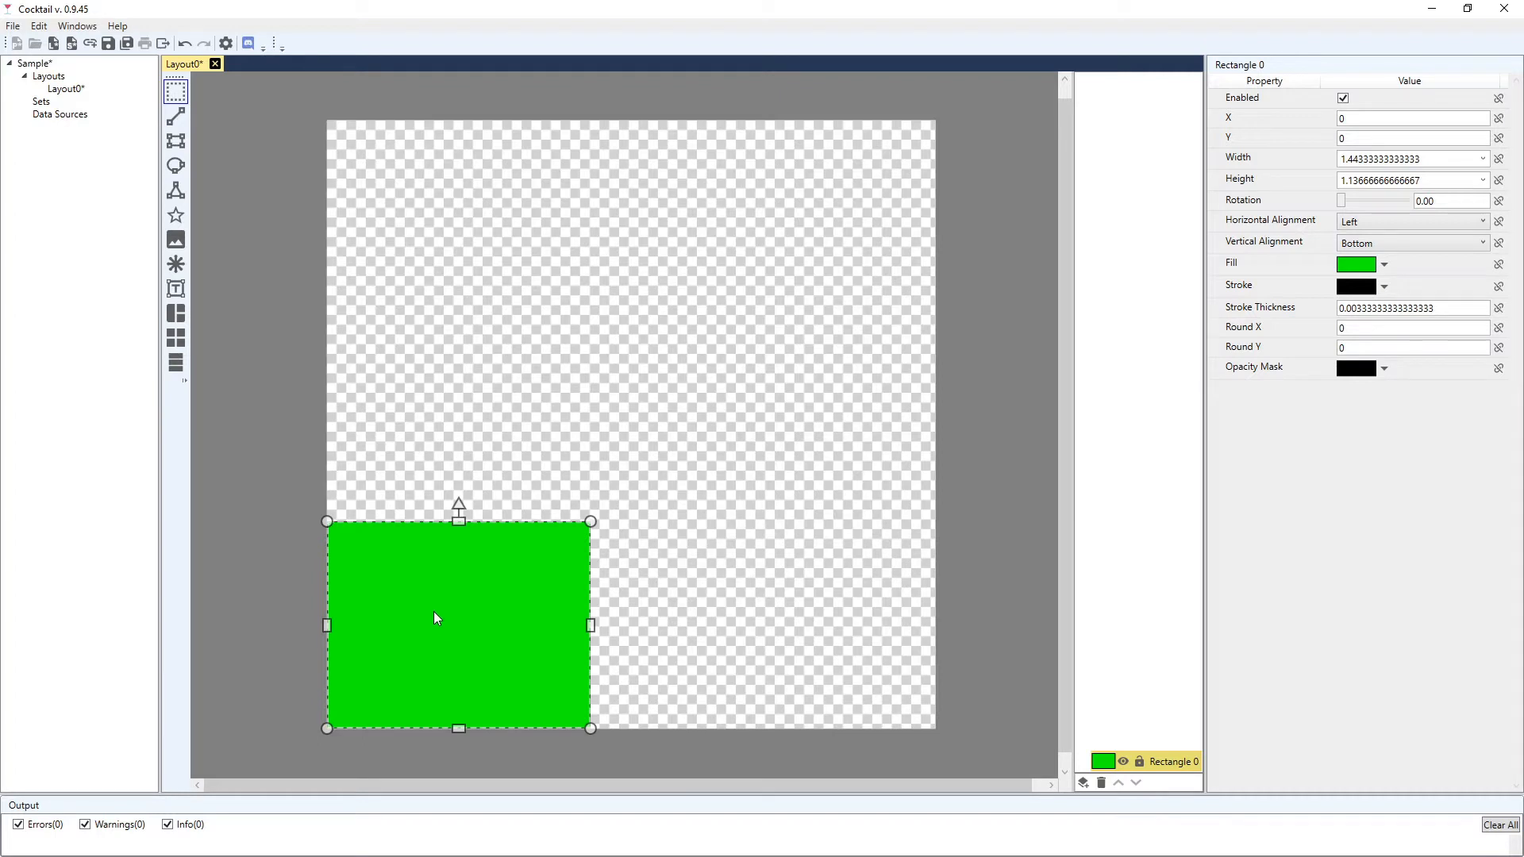
Return the rectangle to the middle of the layout with Center alignment in both directions
left_click(1392, 219)
left_click(1388, 255)
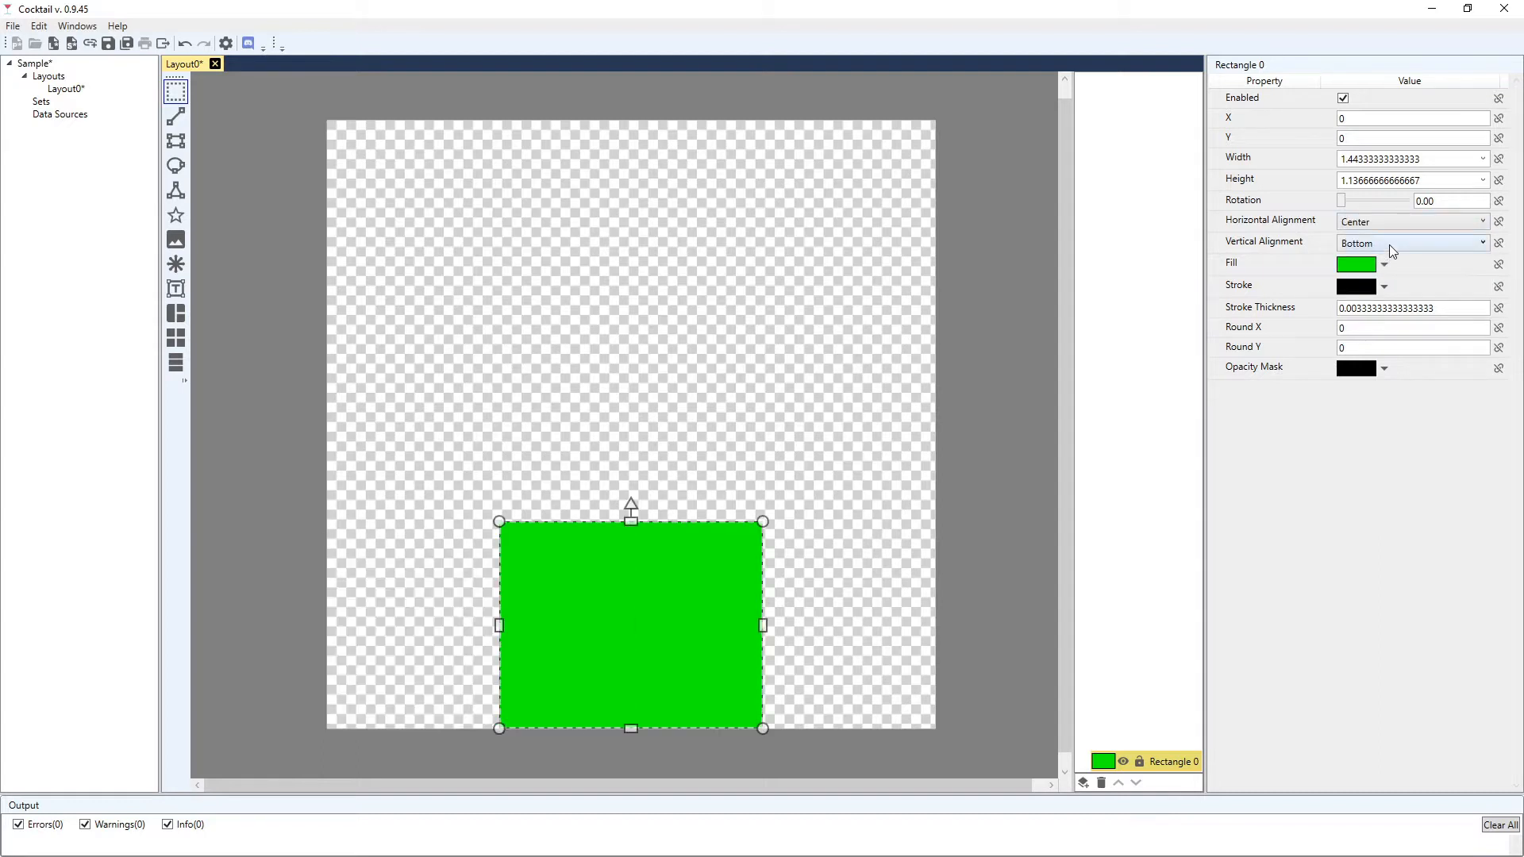
left_click(1390, 244)
left_click(1378, 275)
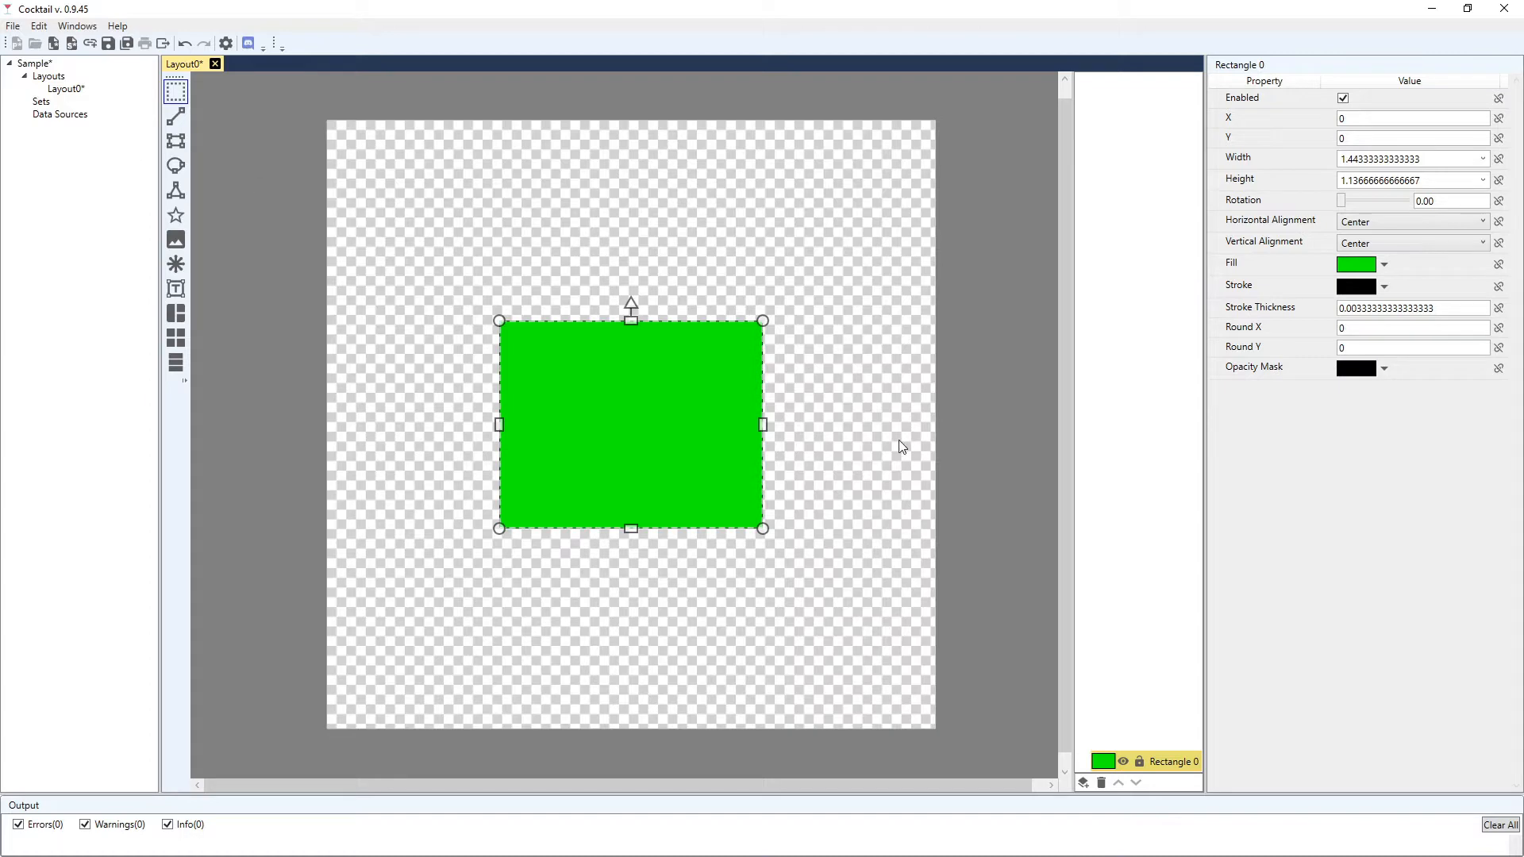
Set the rectangle's width and height to Auto
left_click(1483, 159)
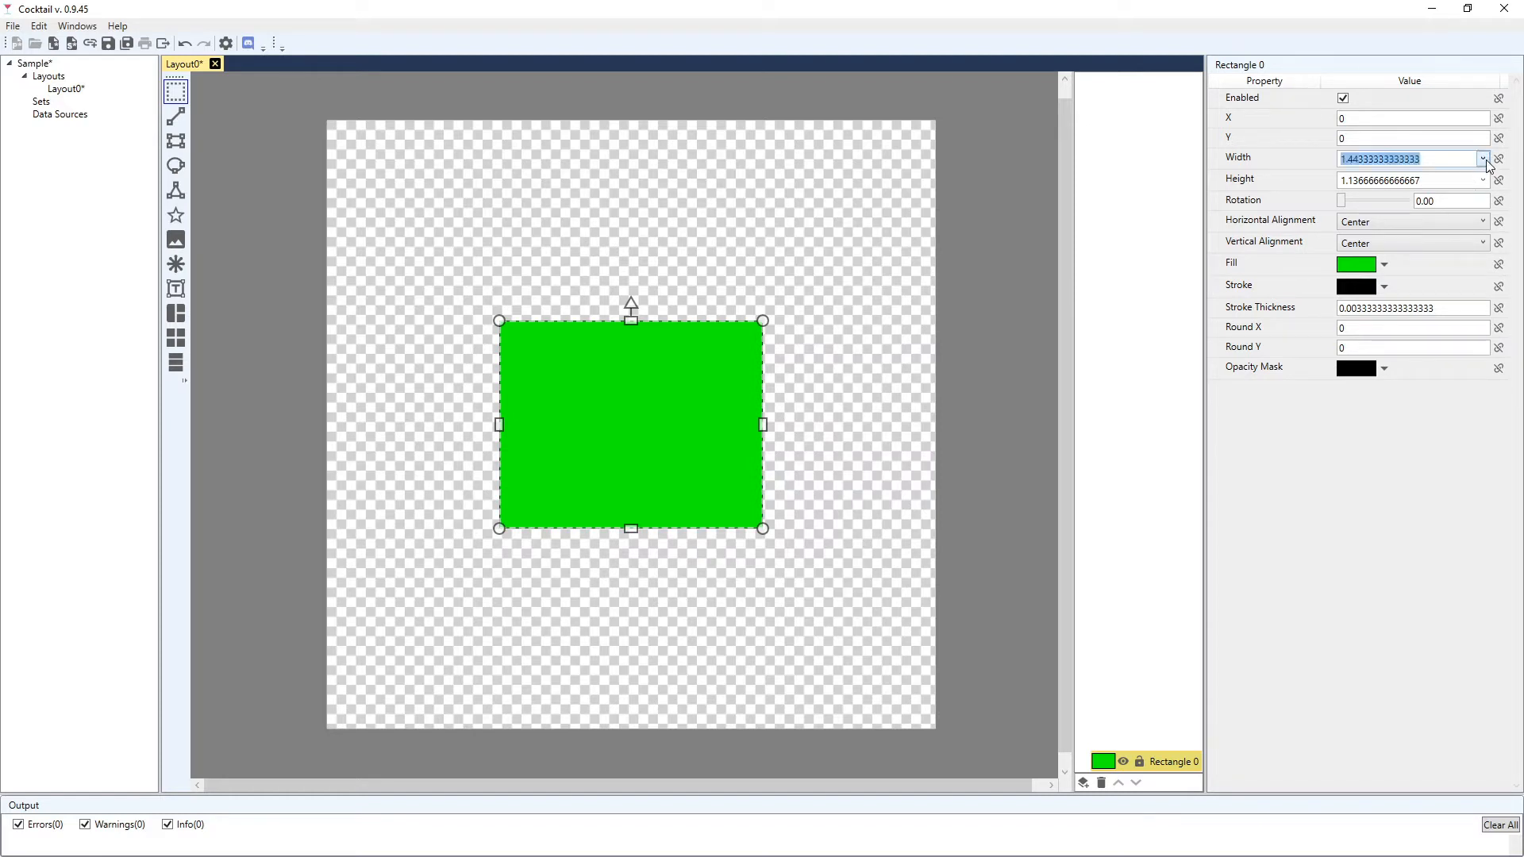
left_click(1363, 178)
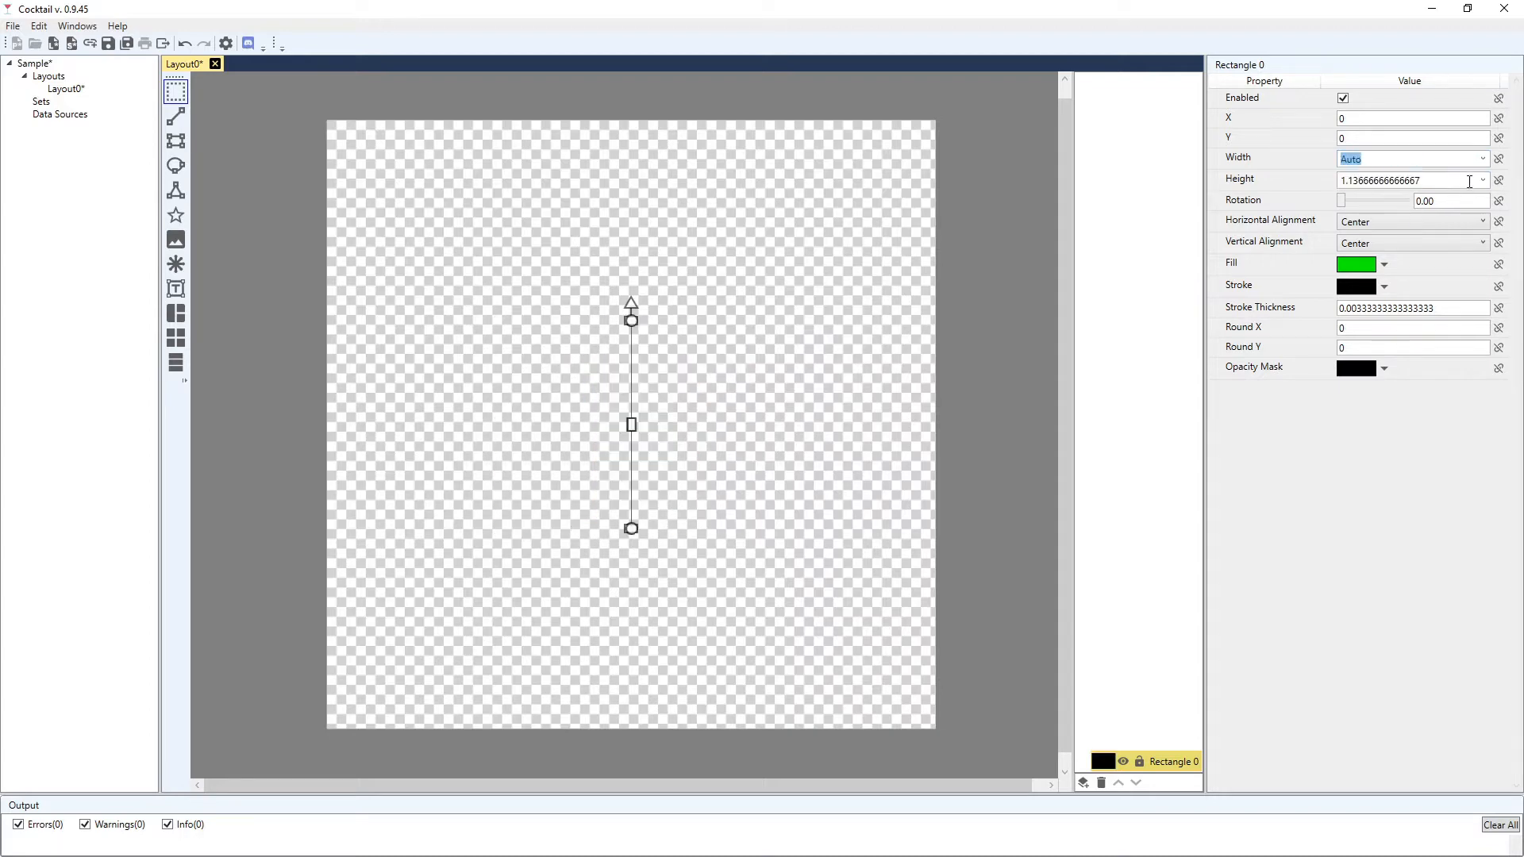
left_click(1483, 180)
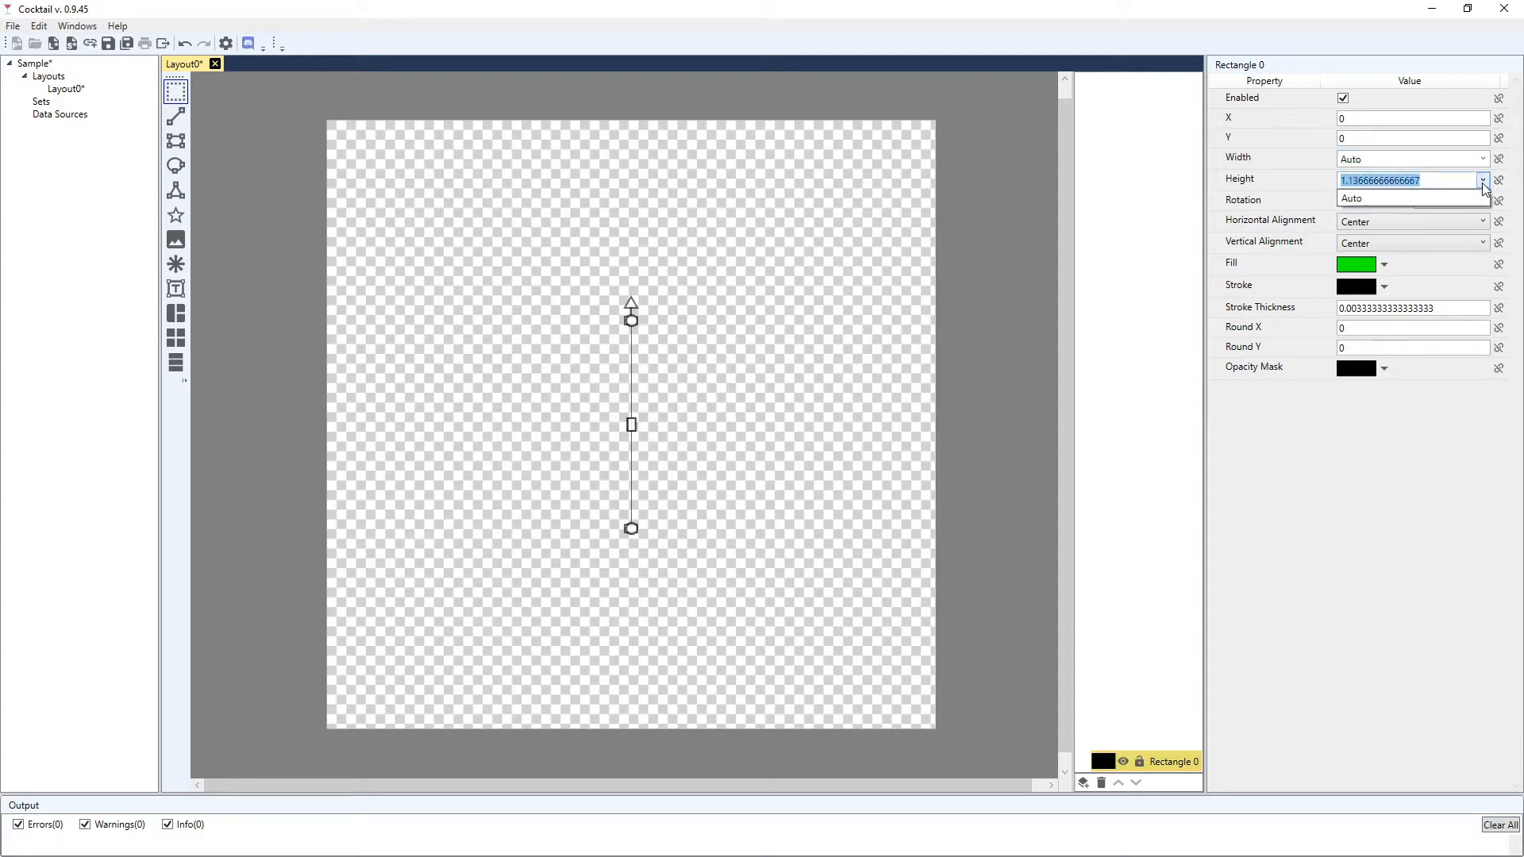
left_click(1360, 200)
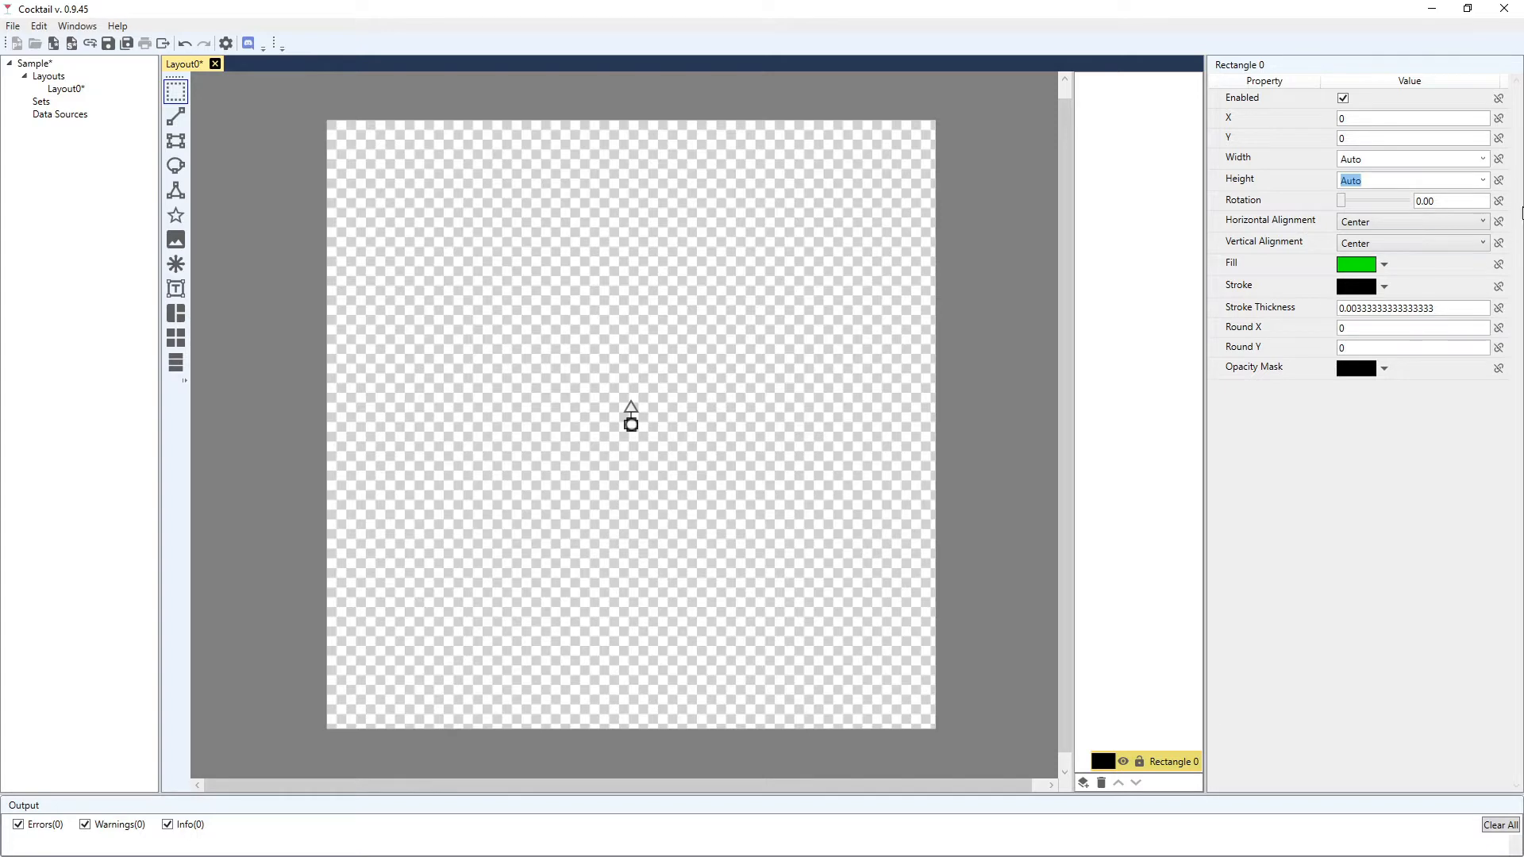
Set the rectangle's horizontal and vertical alignment to Stretch so it fills the layout
left_click(1477, 222)
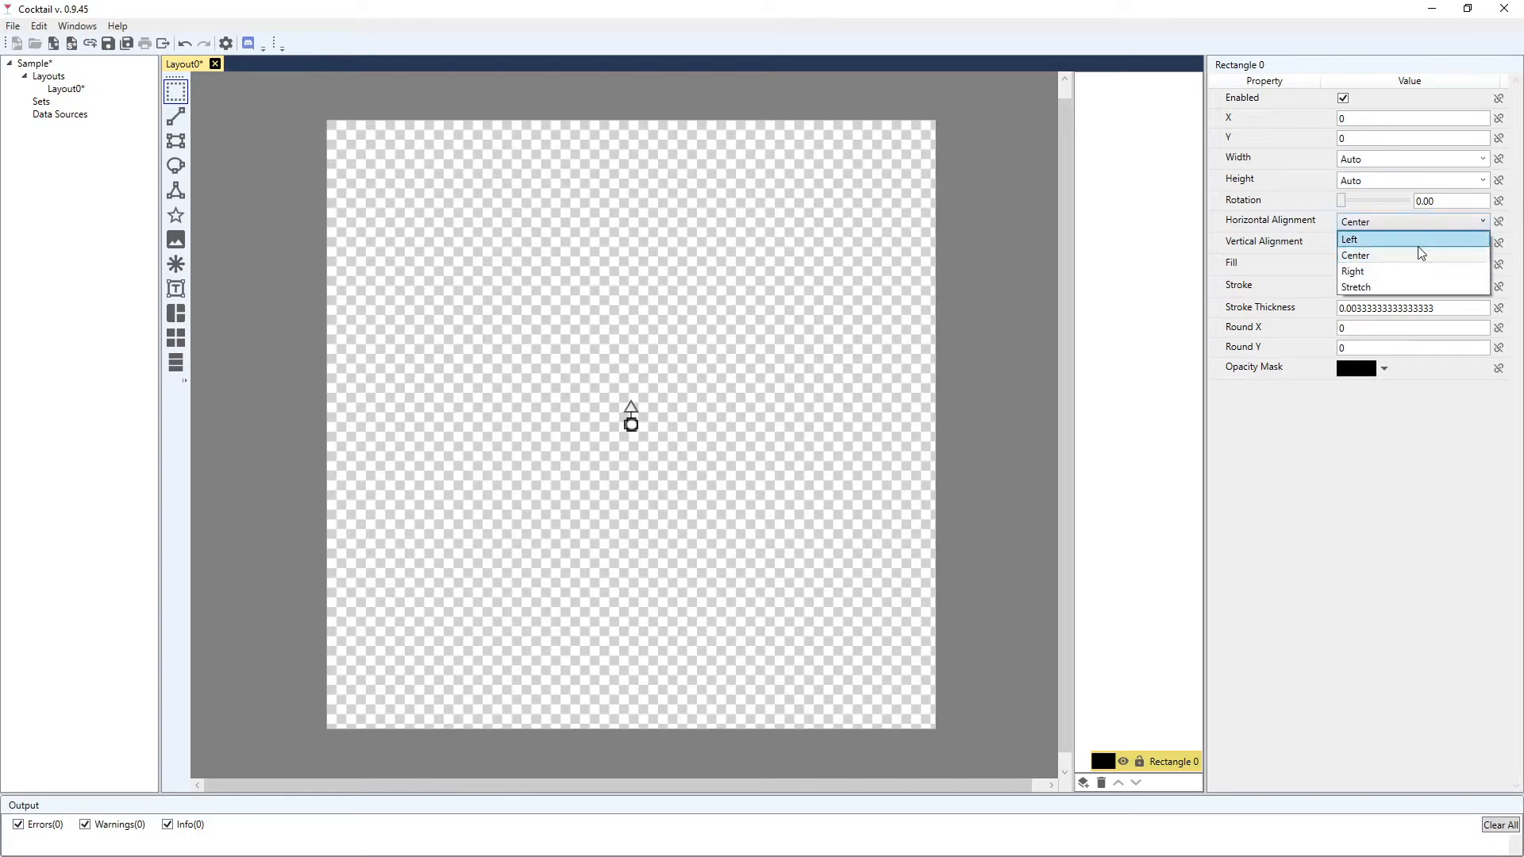
left_click(1369, 287)
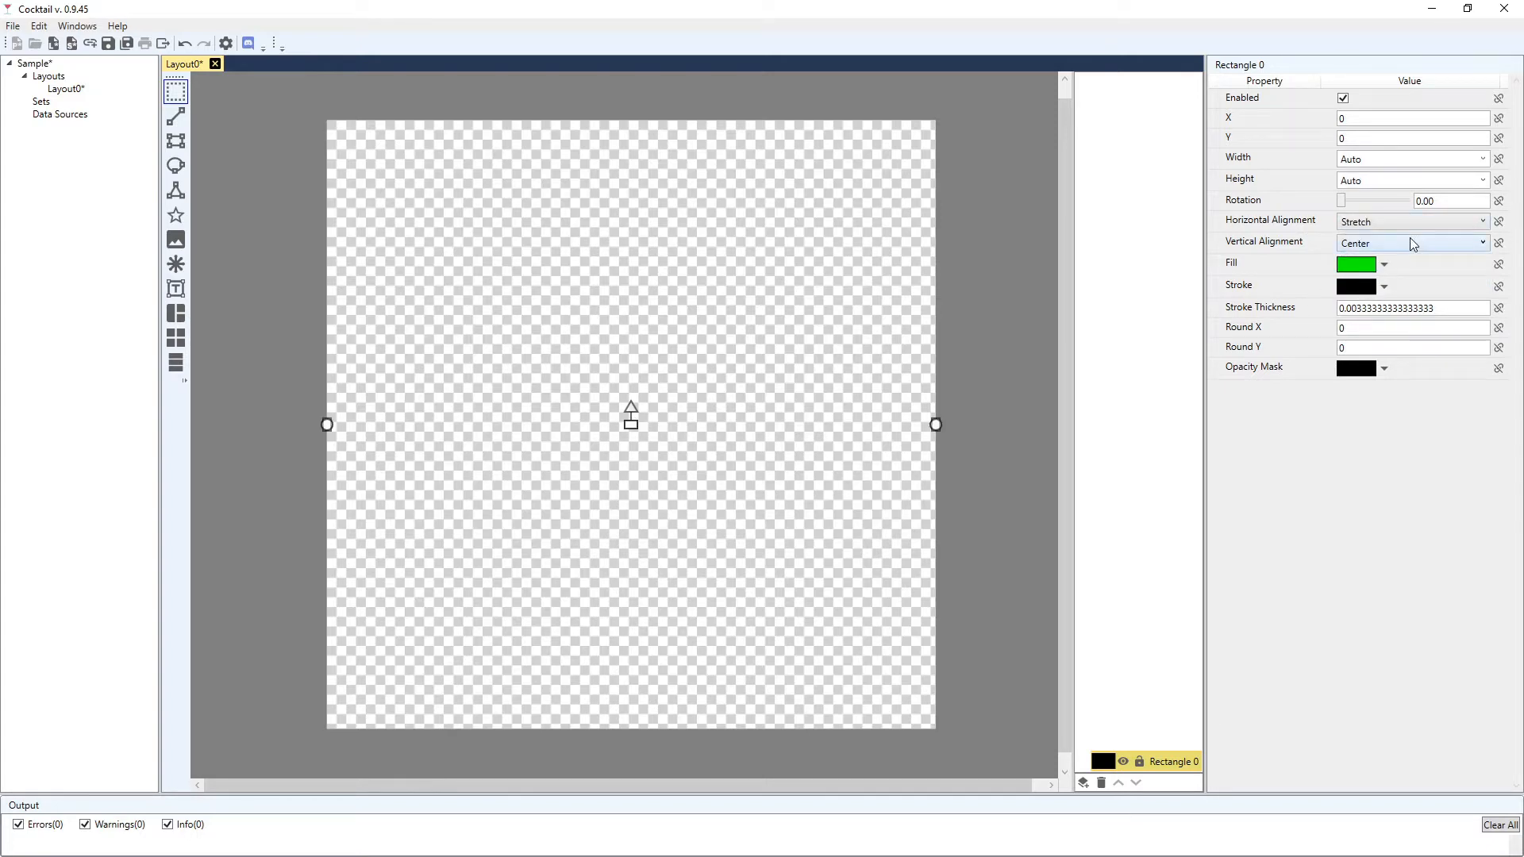
left_click(1410, 245)
left_click(1372, 307)
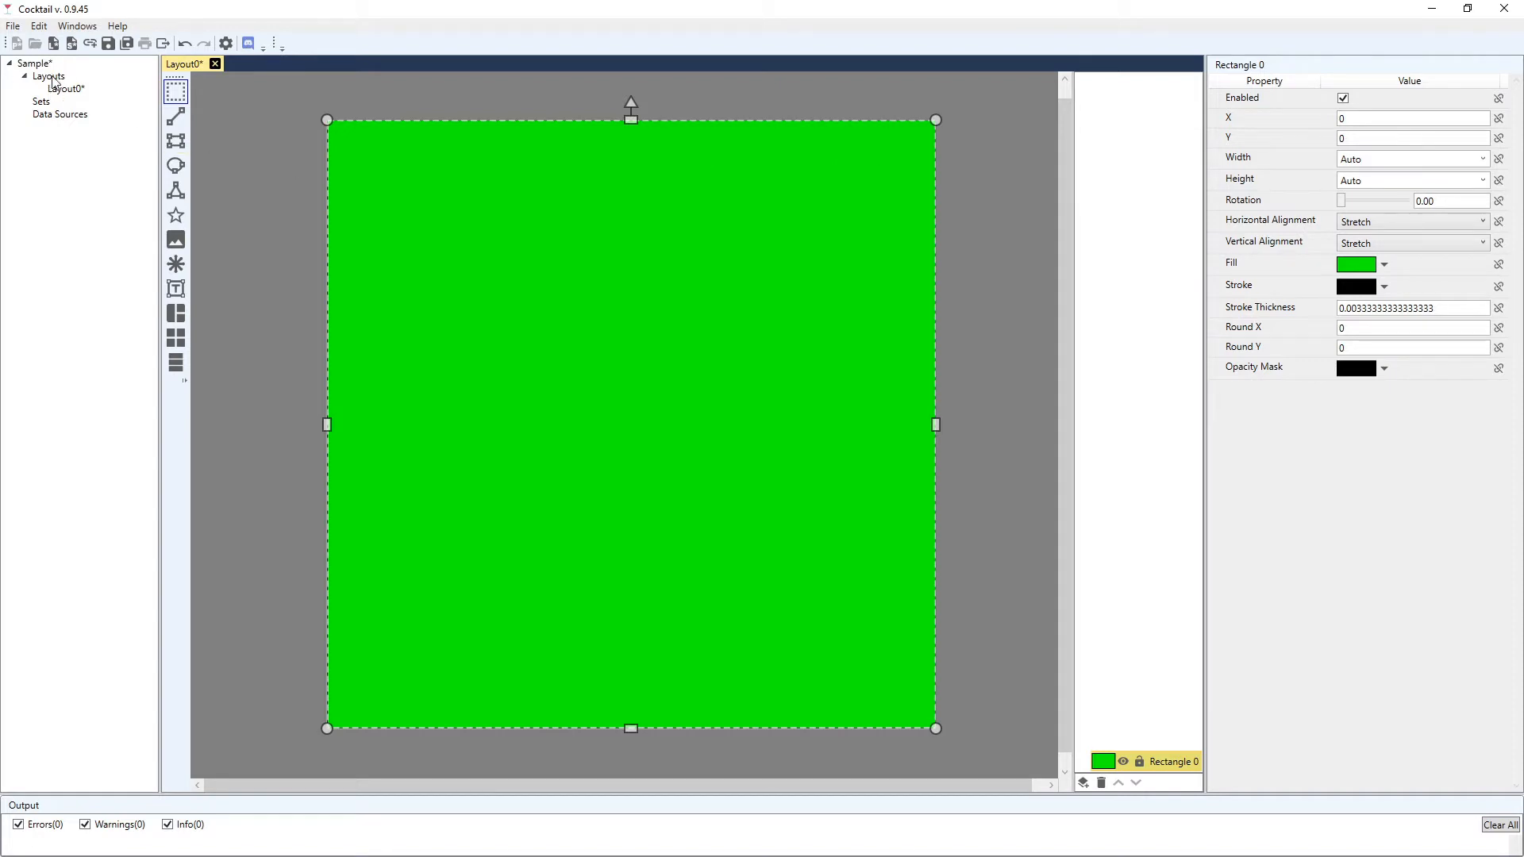
Resize Layout0 to a width of 2.5 and a height of 3.5
left_click(66, 91)
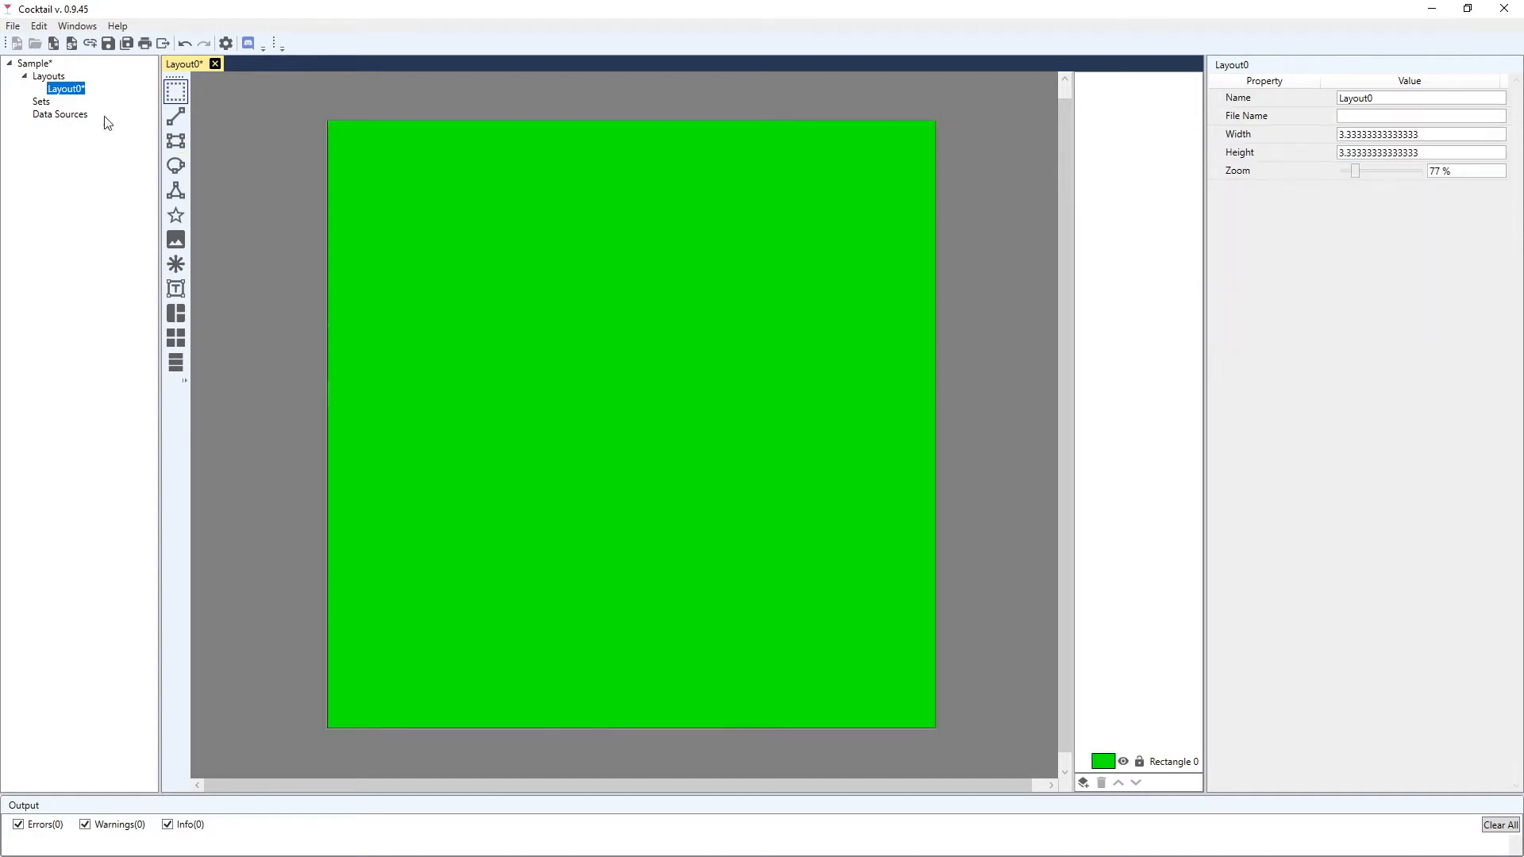
left_click(1452, 134)
type("2.5")
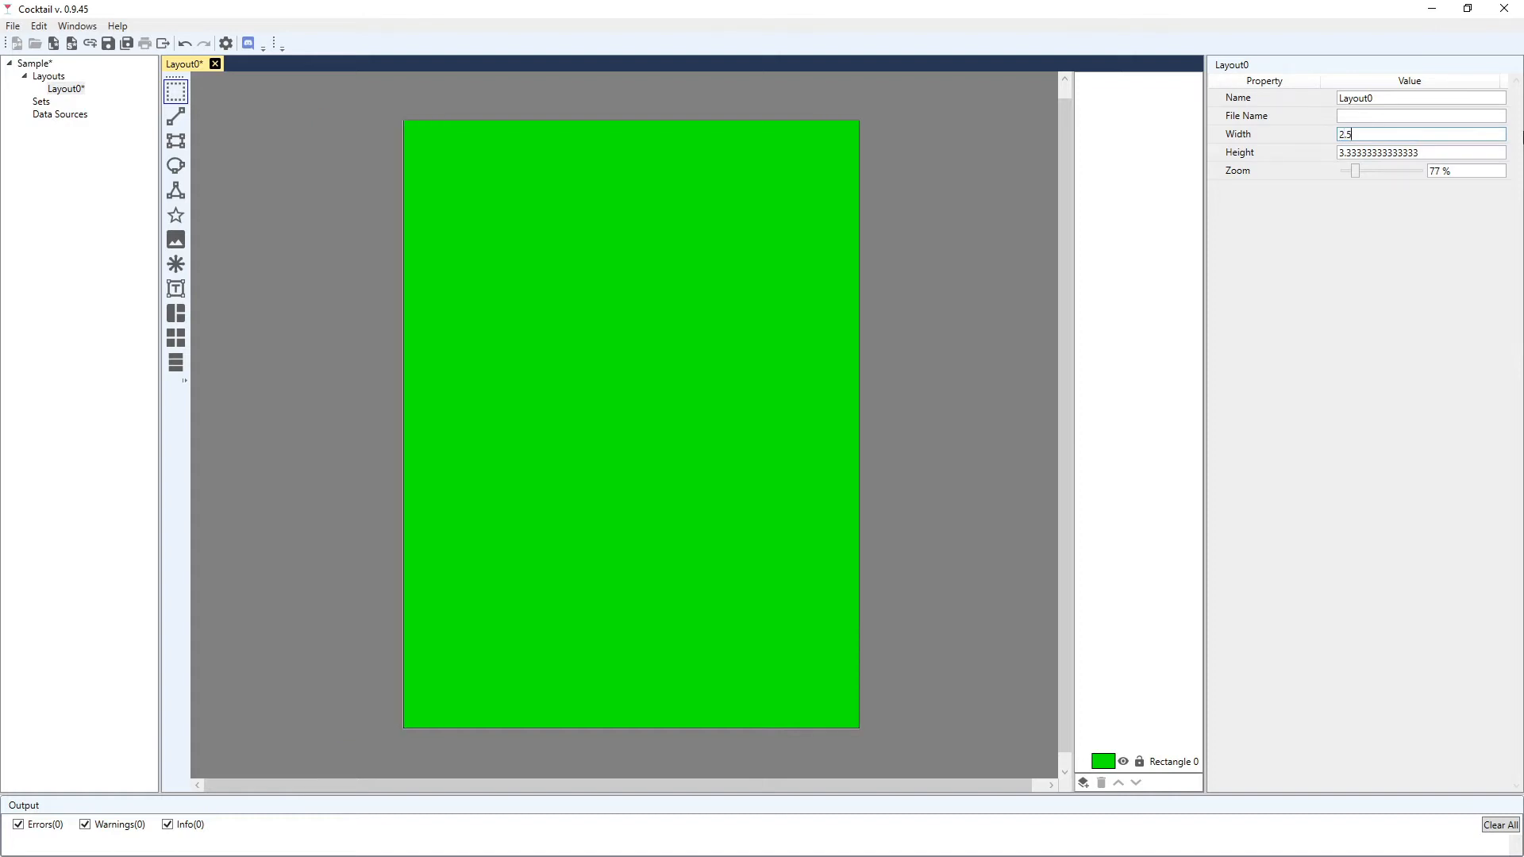
key("Tab")
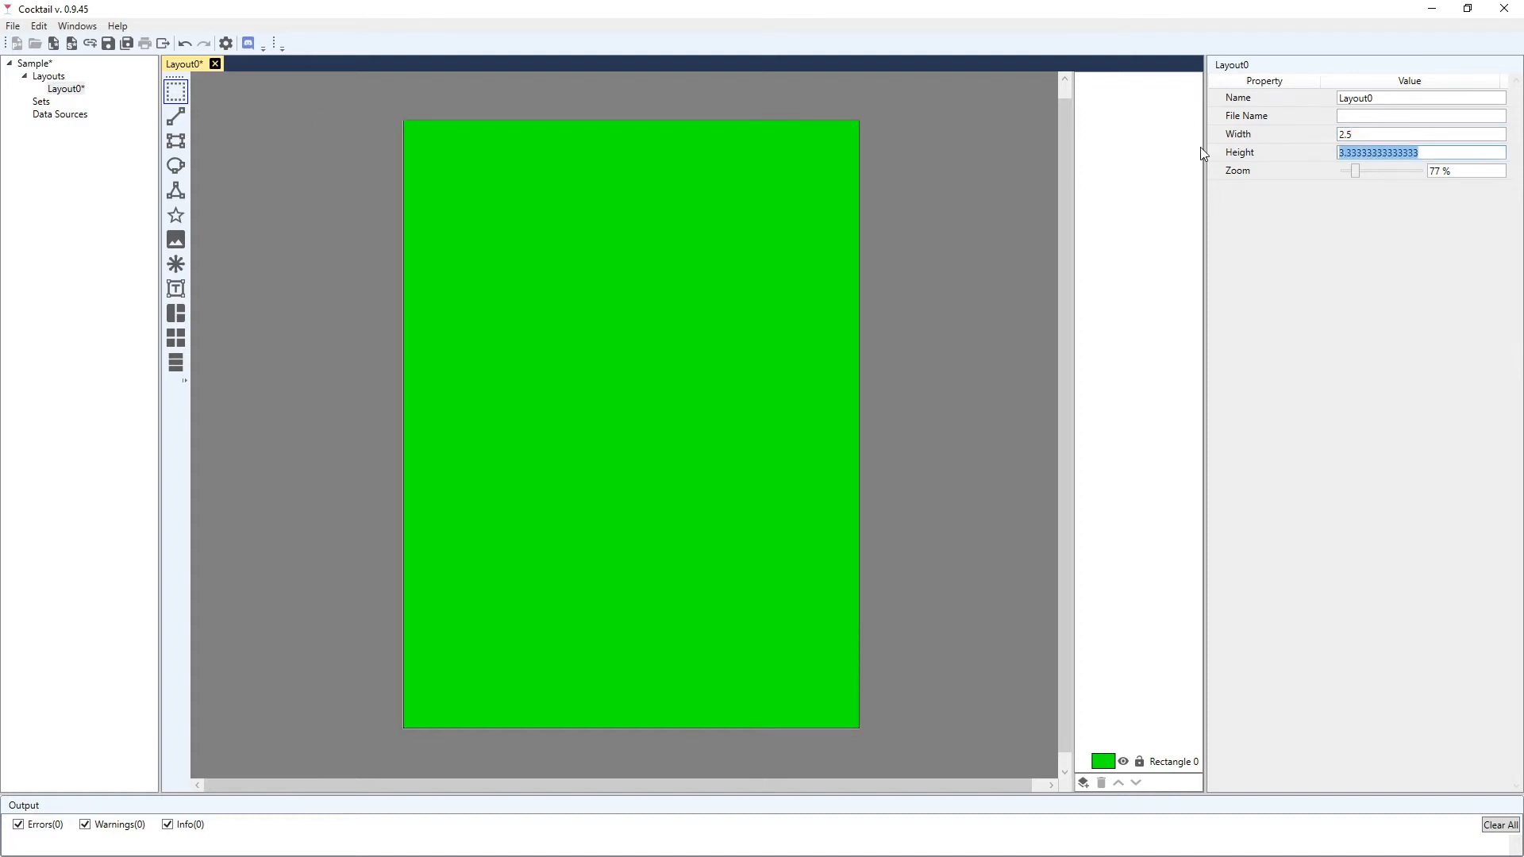
type("3.6")
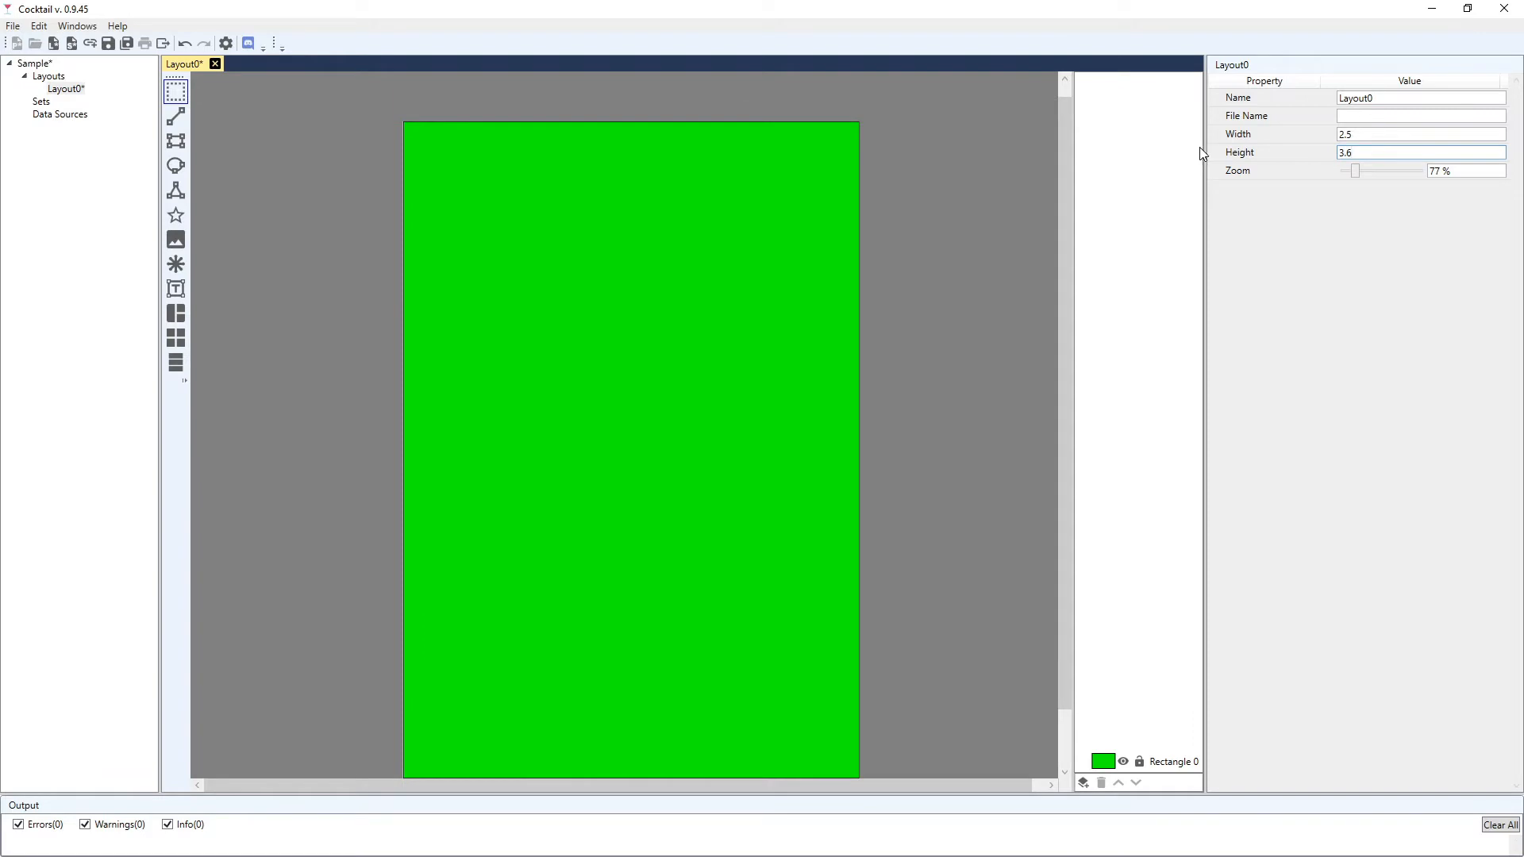
left_click_drag(1066, 117, 1064, 150)
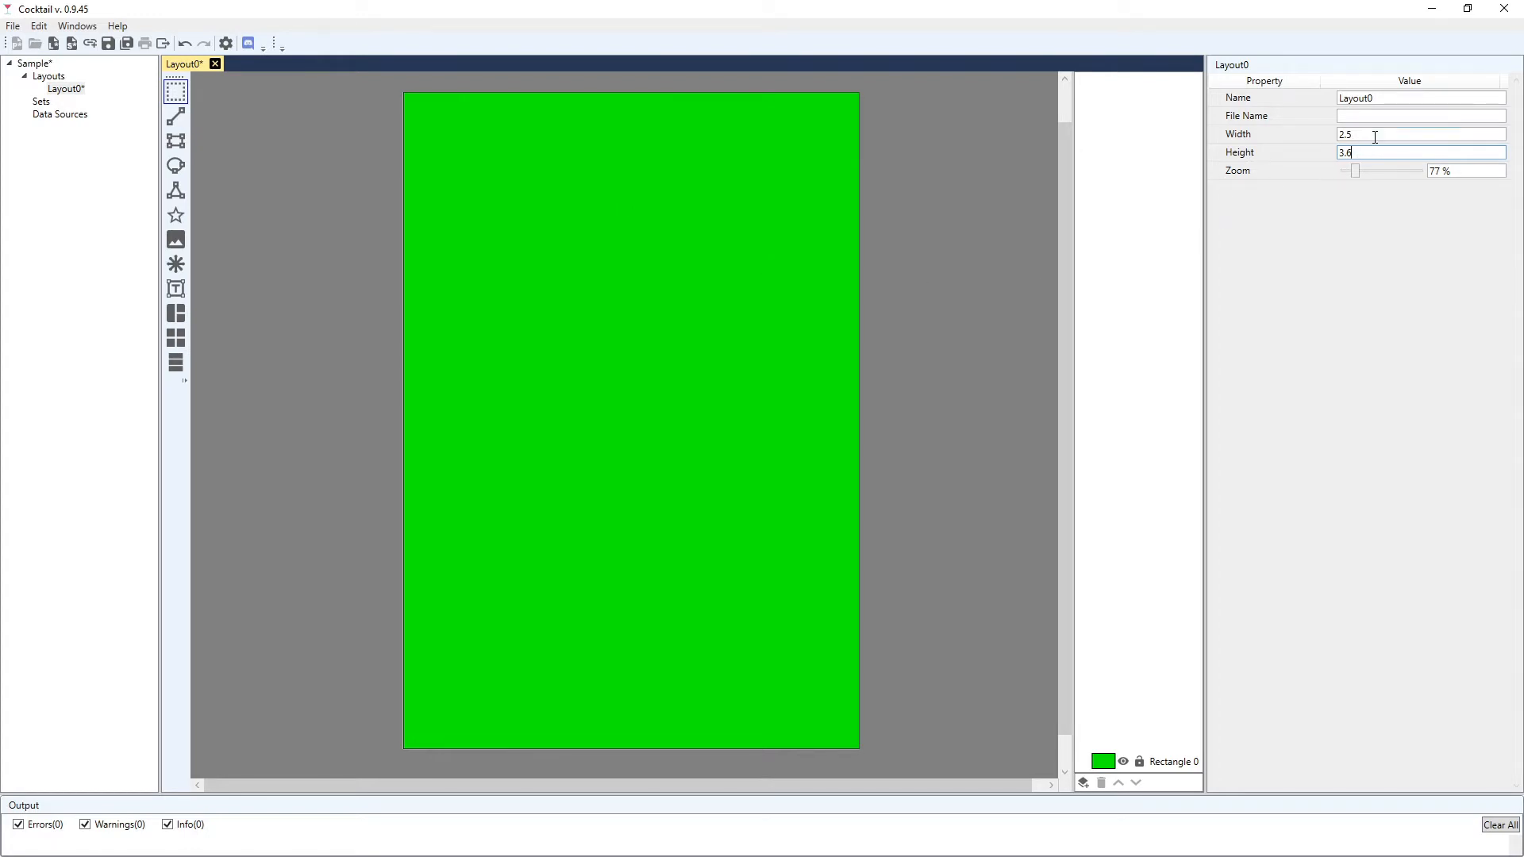
key("BackSpace")
type("5")
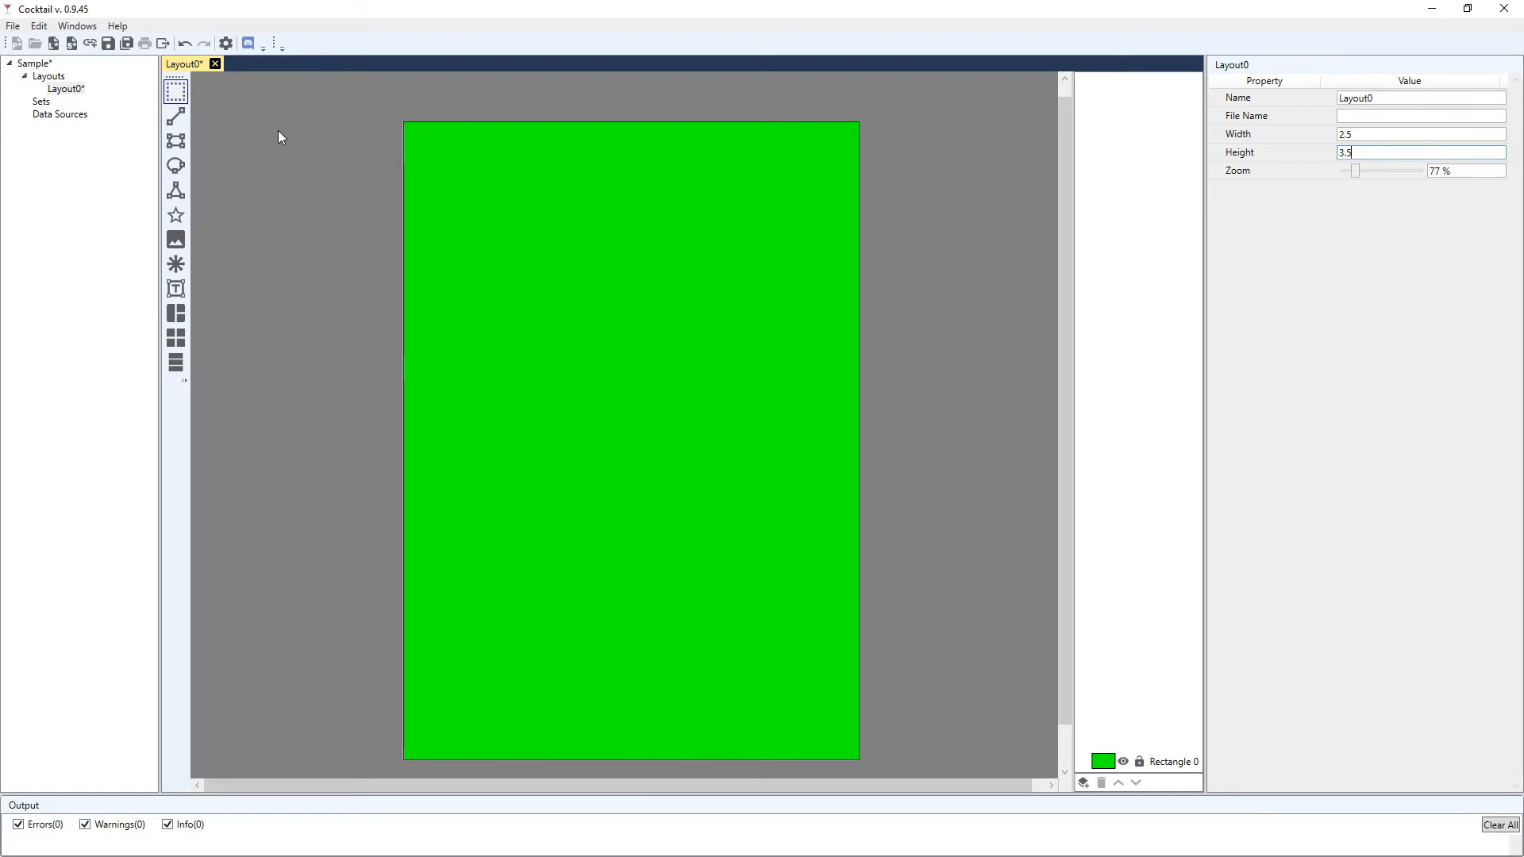
Select the rectangle and extend its right and left sides outward on the canvas to a width of about 3.55
left_click(1175, 762)
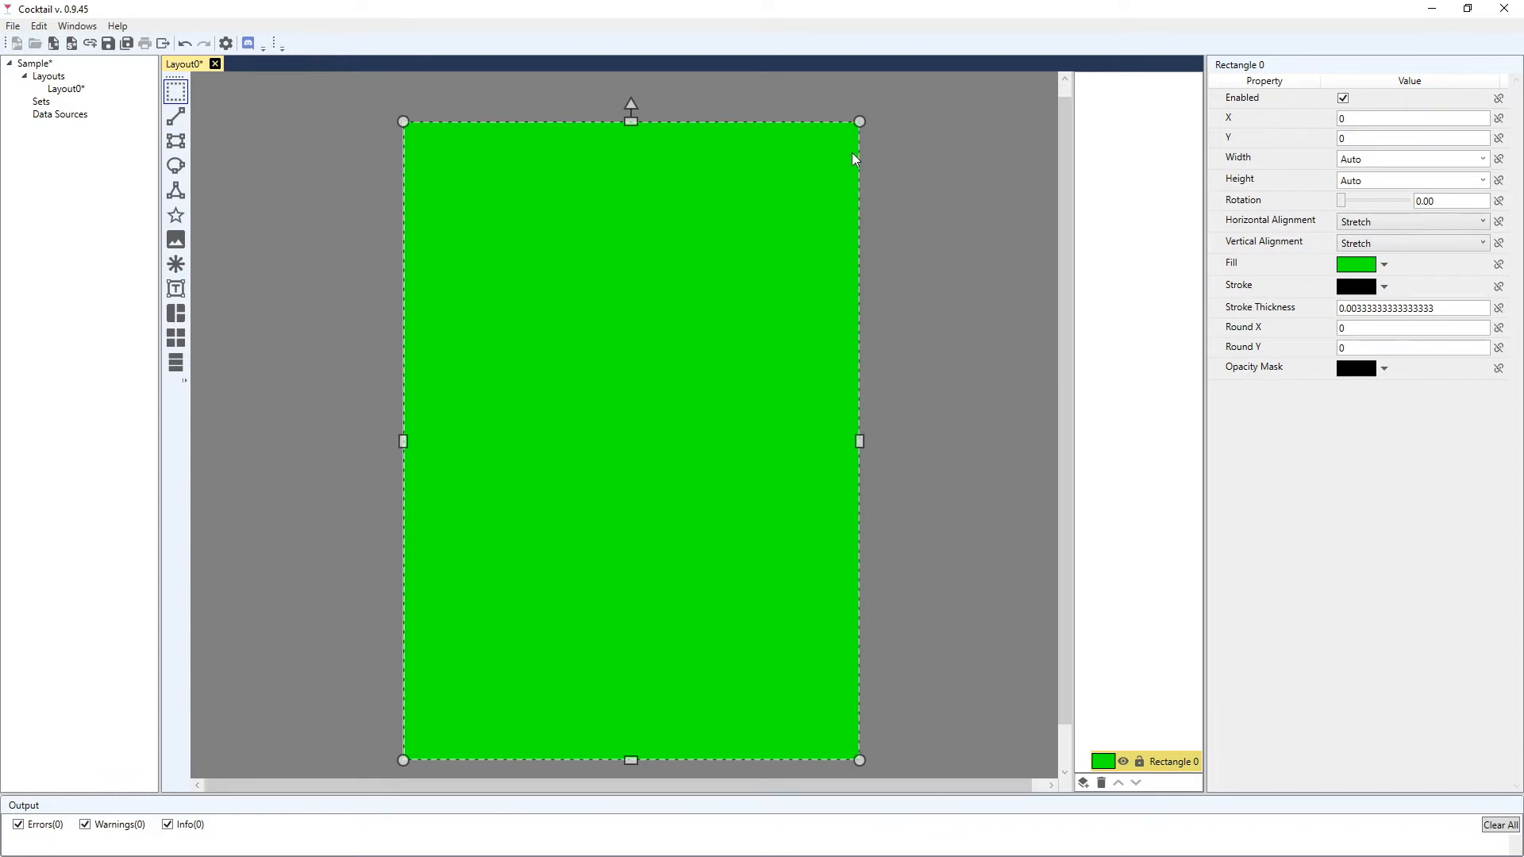
left_click_drag(861, 442, 1000, 441)
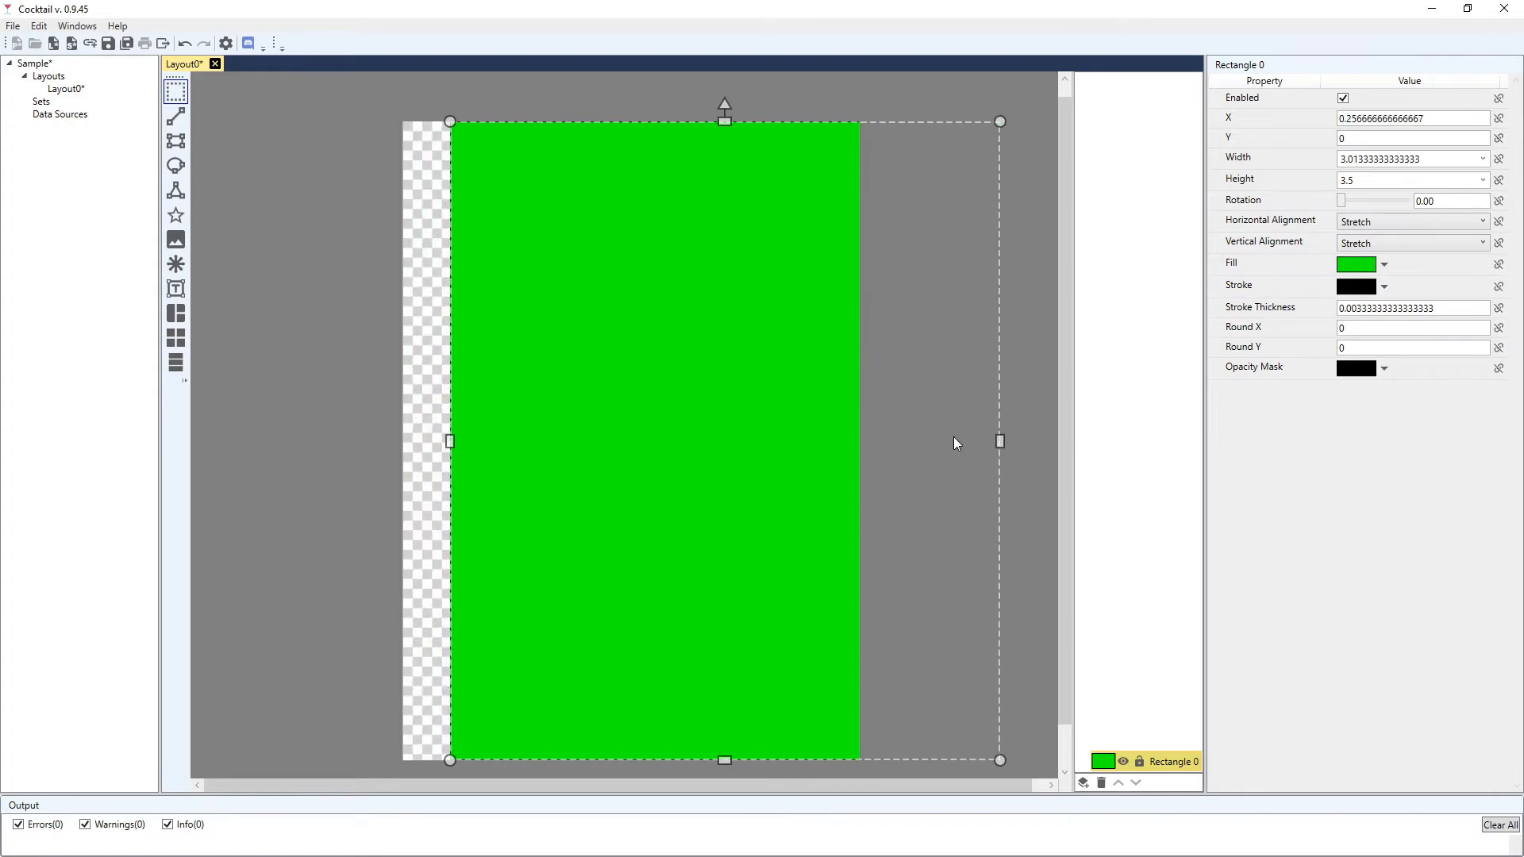
left_click(443, 445)
left_click(479, 431)
left_click_drag(451, 441, 303, 418)
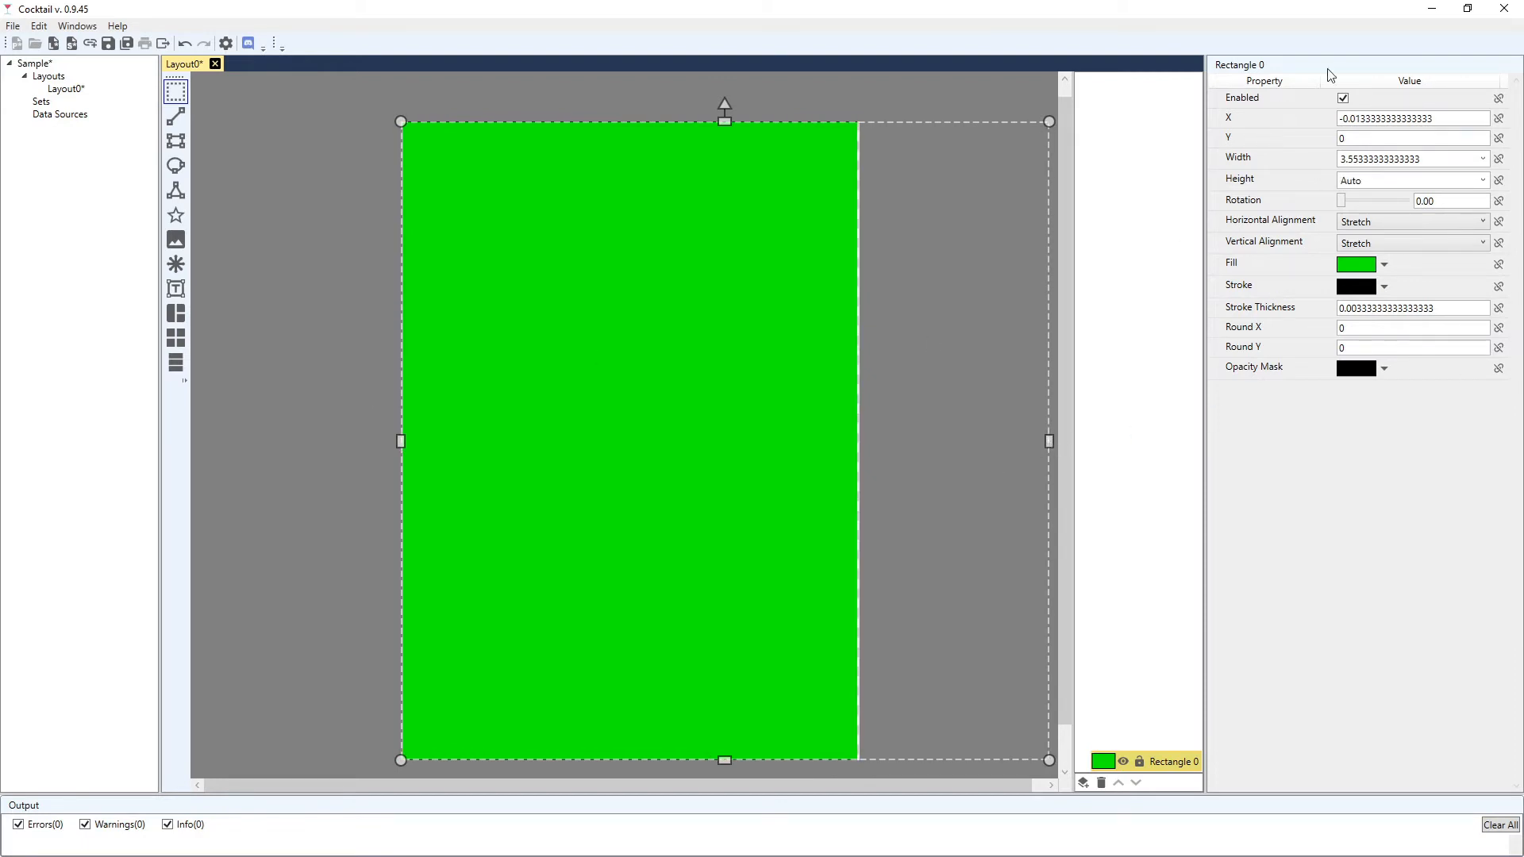
Set the rectangle's horizontal alignment to Left and its vertical alignment to Top
left_click(1483, 223)
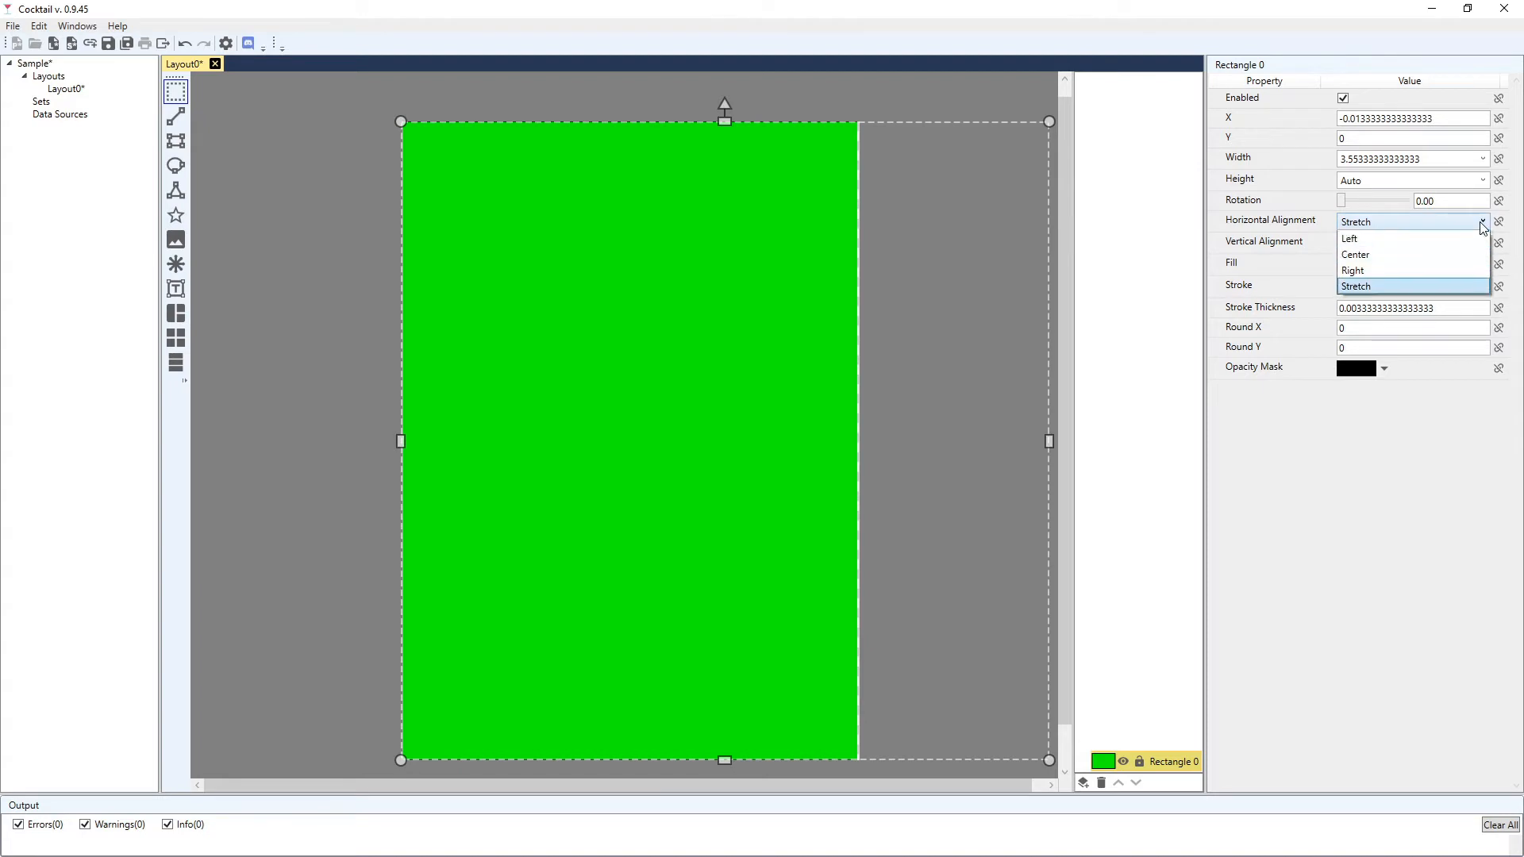
left_click(1363, 242)
left_click(1464, 245)
left_click(1370, 259)
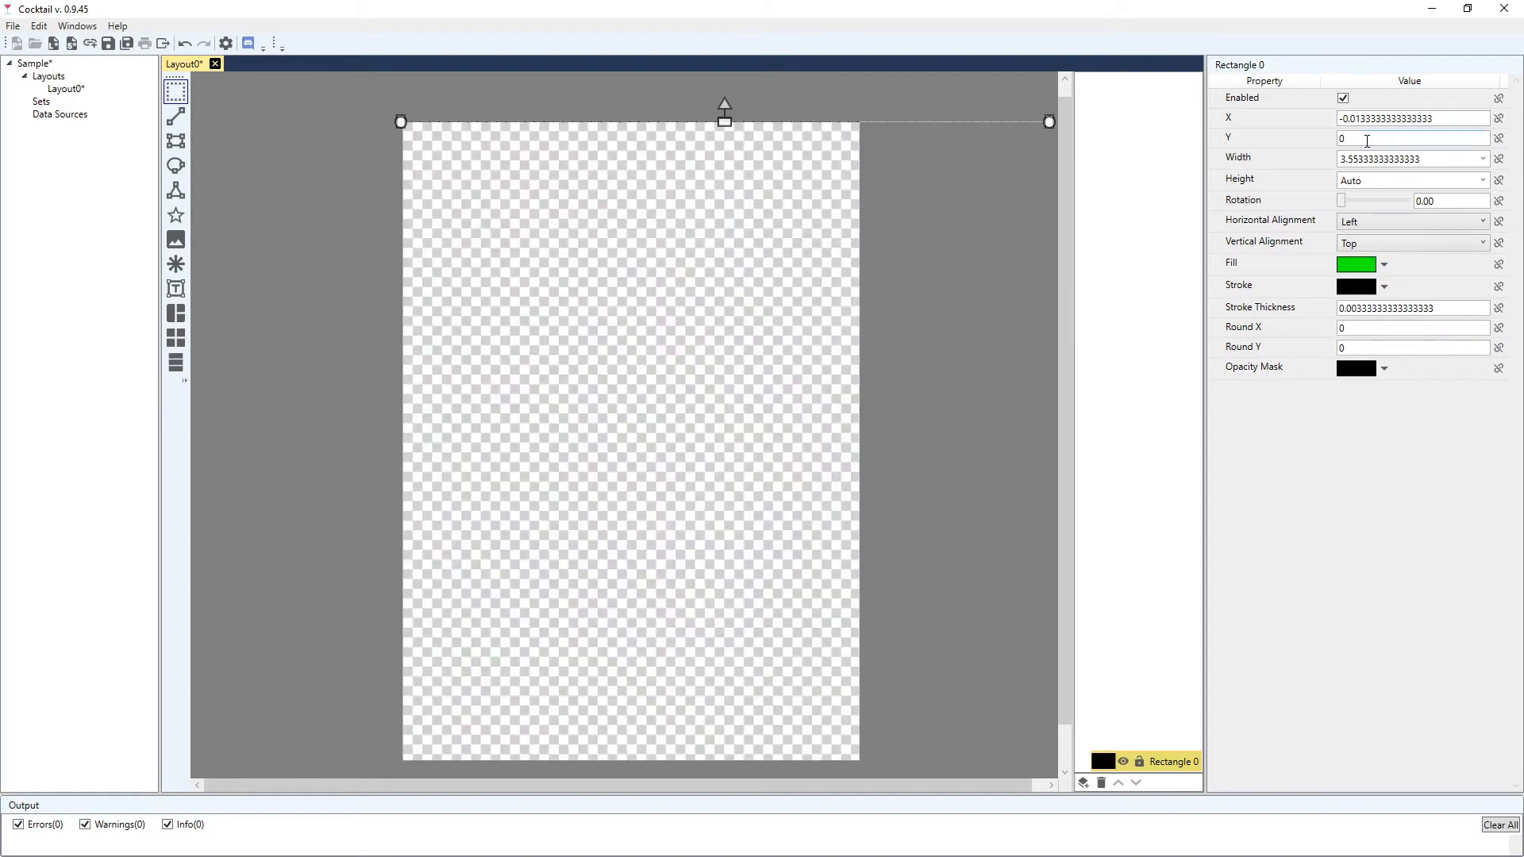
Set the rectangle's height first to 2 and finally to 1, and set its width to 1
left_click(1267, 185)
type("2")
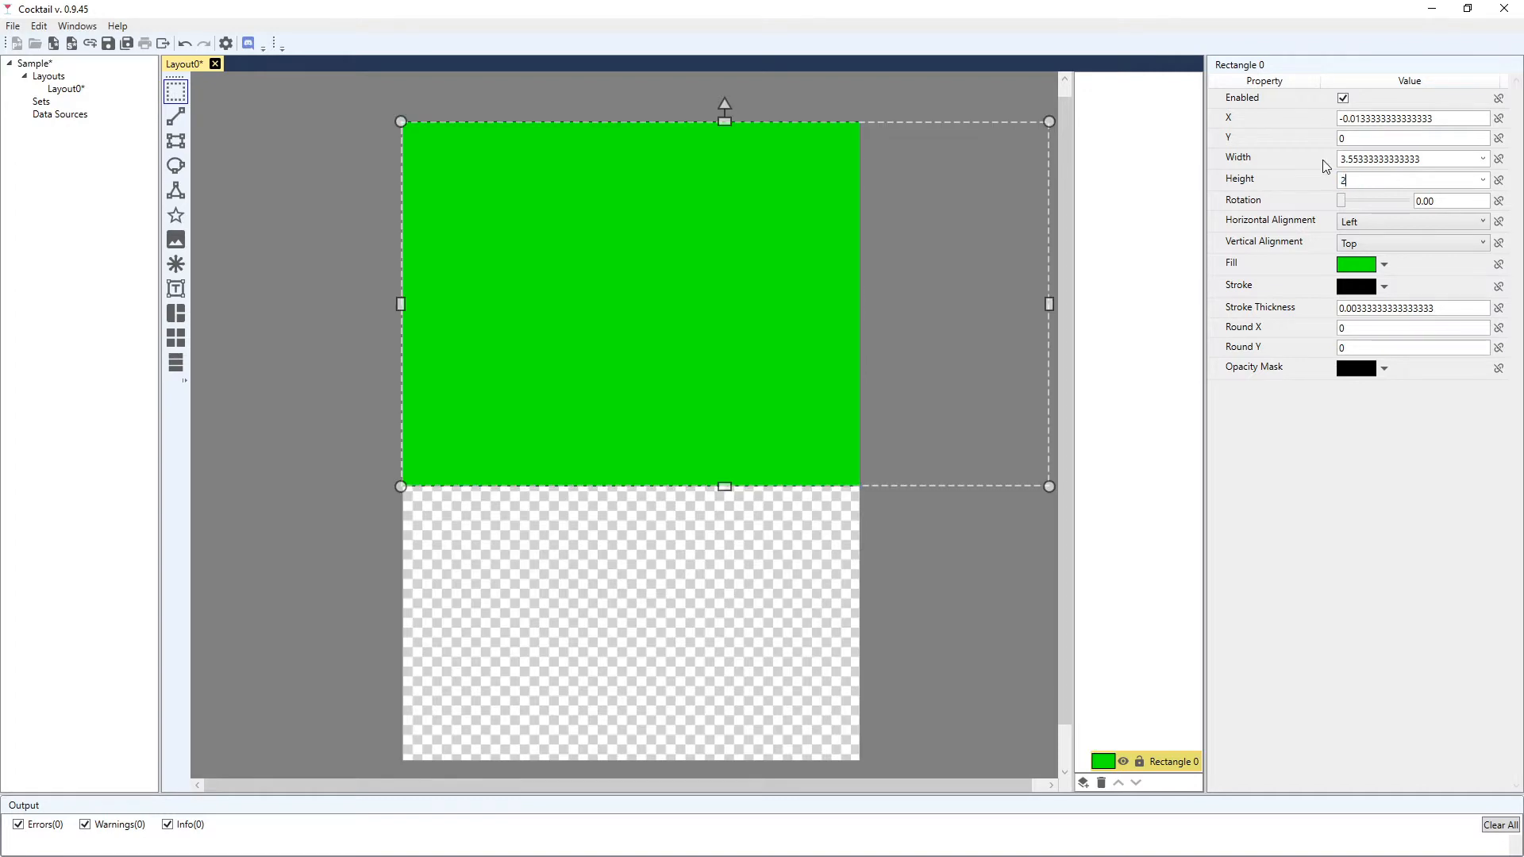
left_click(1269, 184)
type("1")
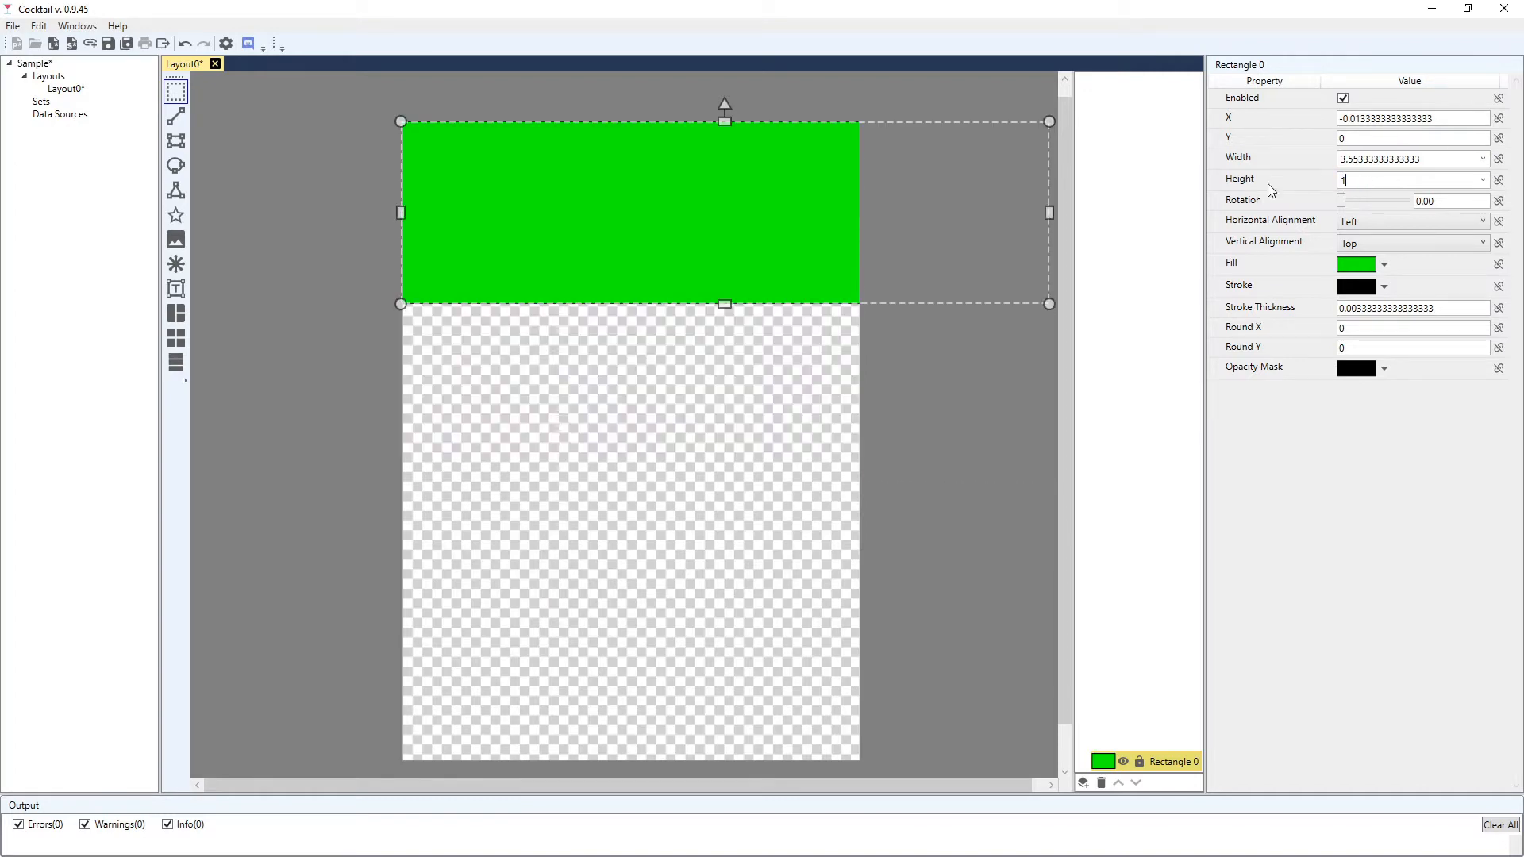
left_click(1422, 157)
type("1")
Select the green rectangle on the canvas and delete it from the layout
left_click(229, 208)
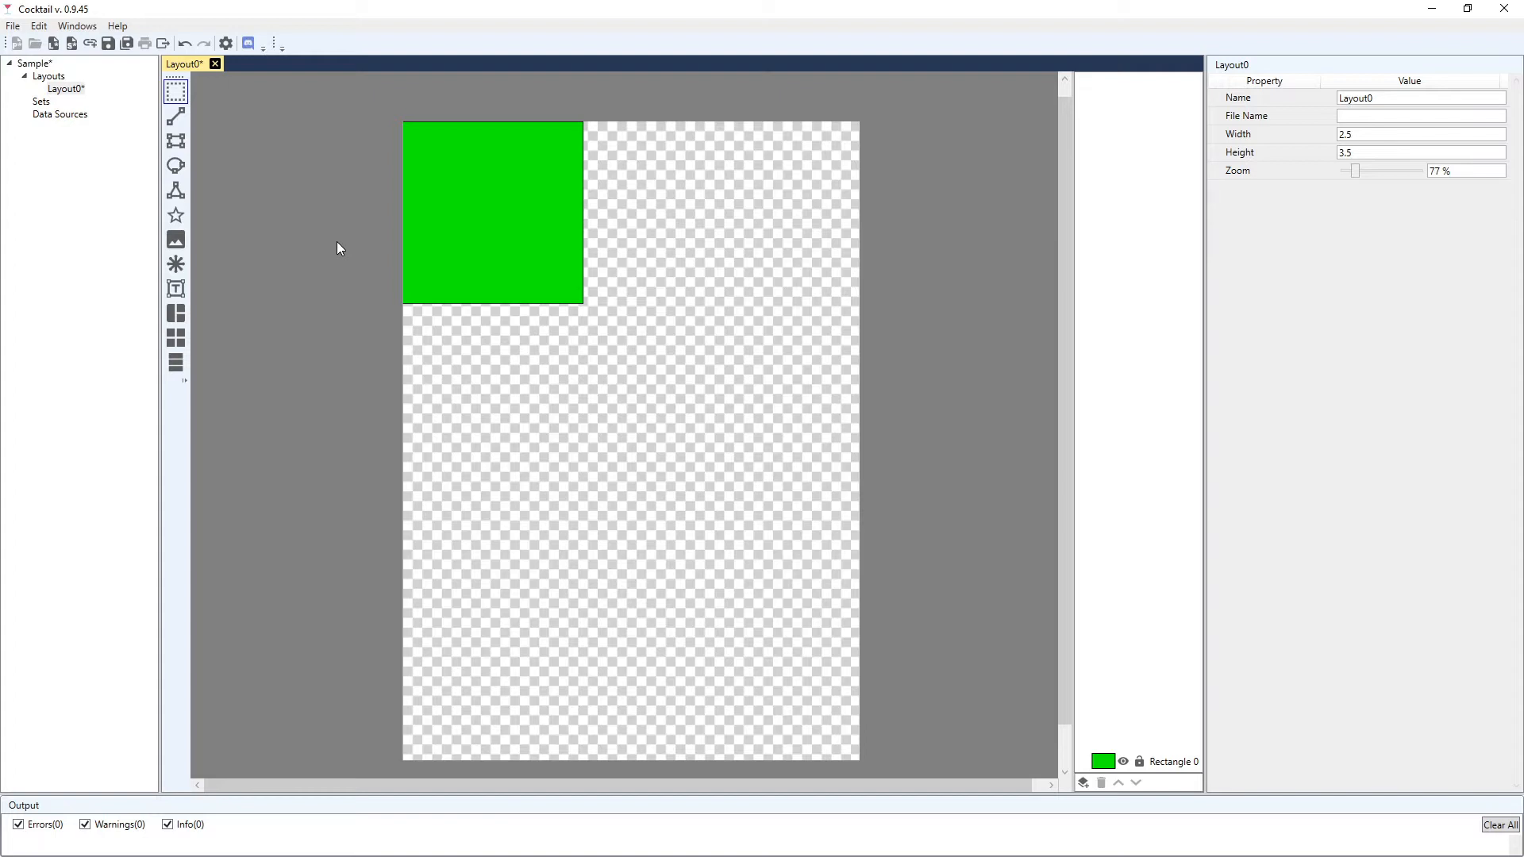
left_click(530, 249)
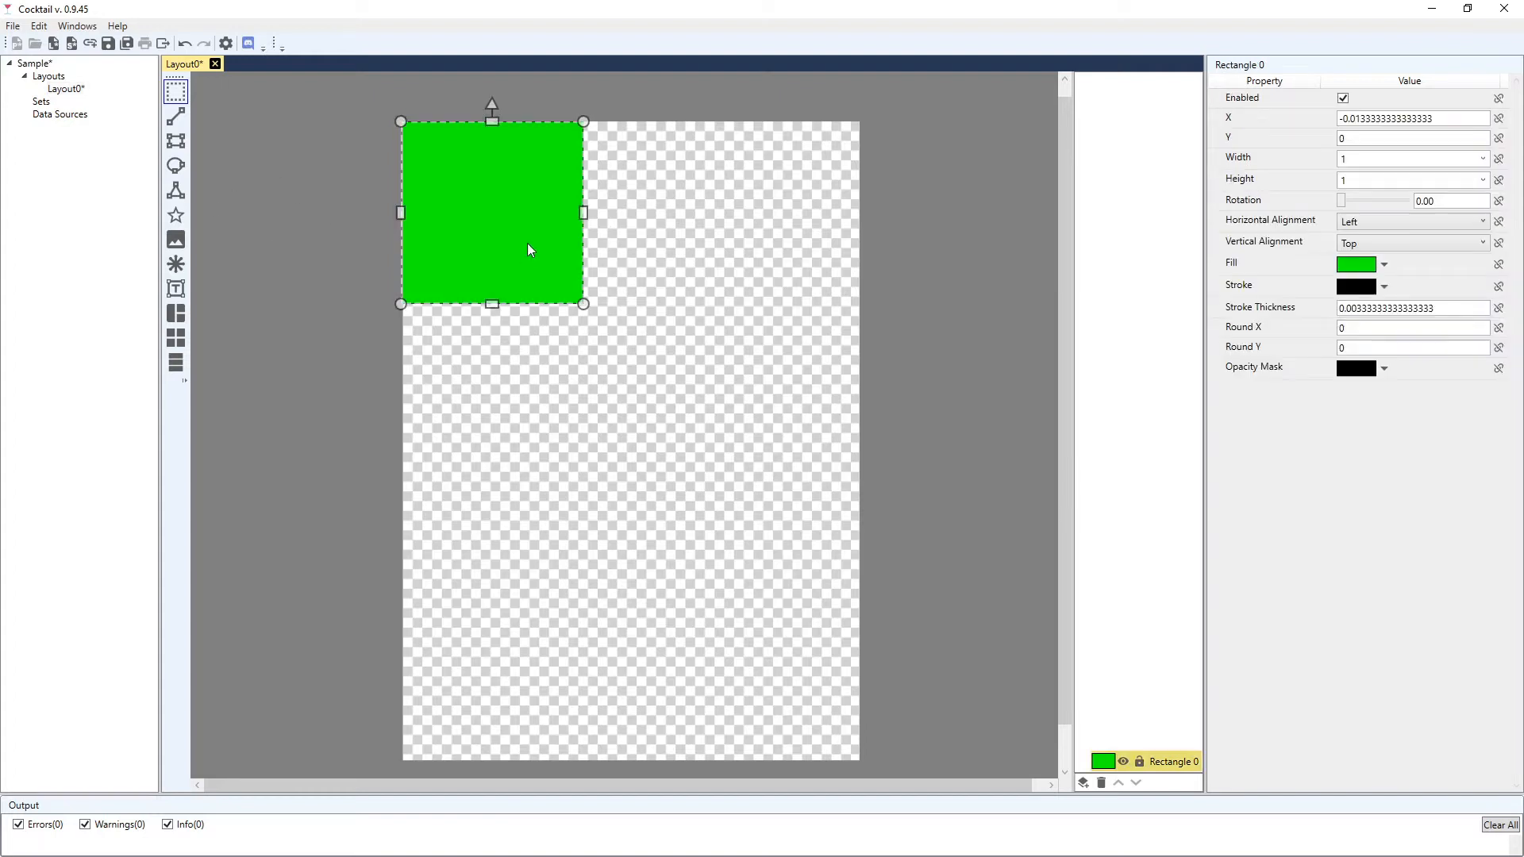
key("Delete")
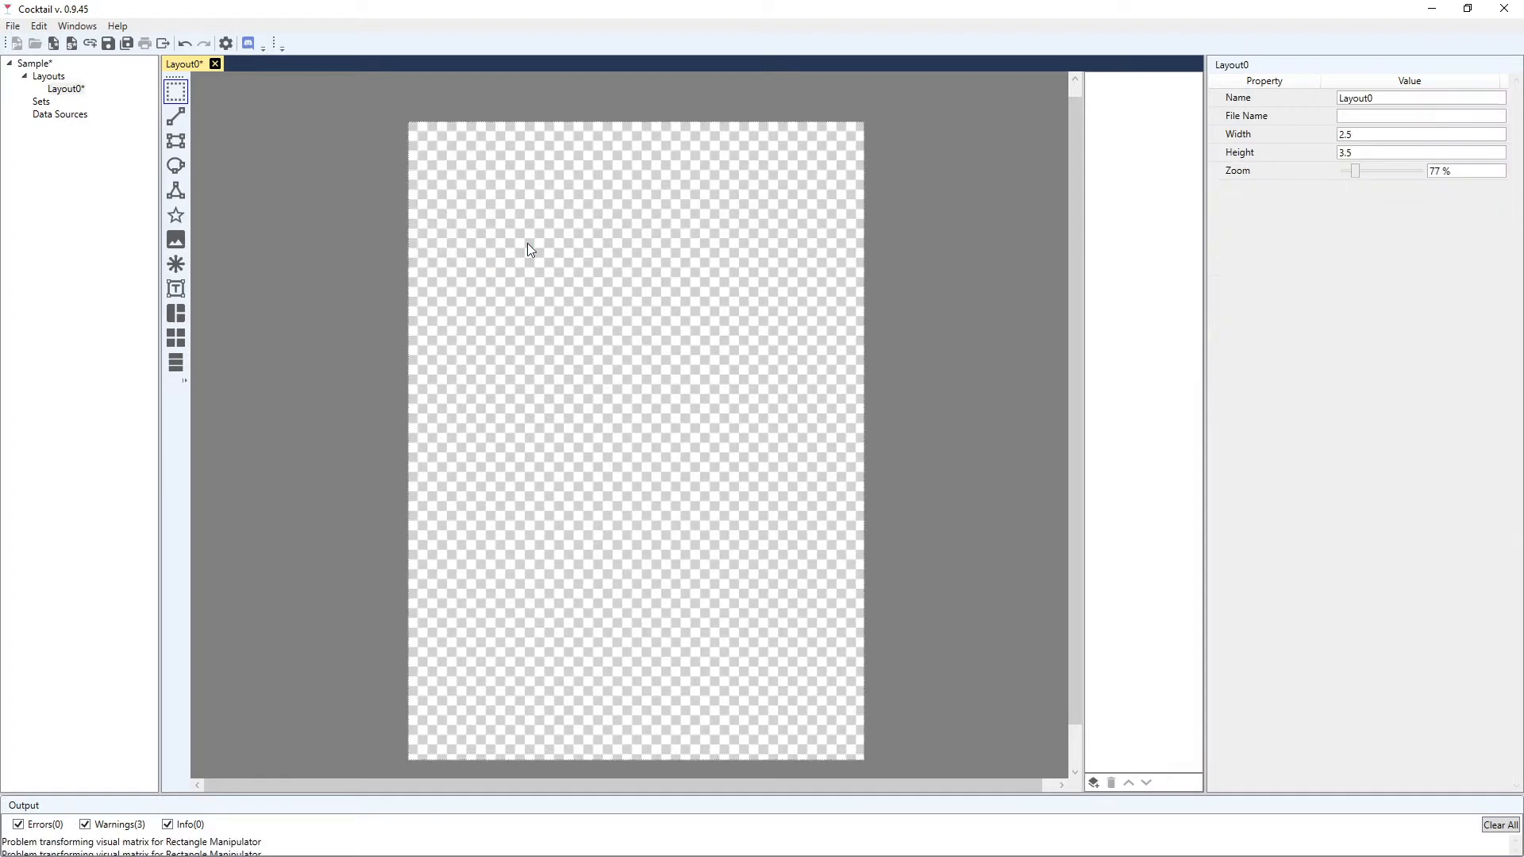
Add an empty group layer without drawing its area and remove it again
left_click(178, 314)
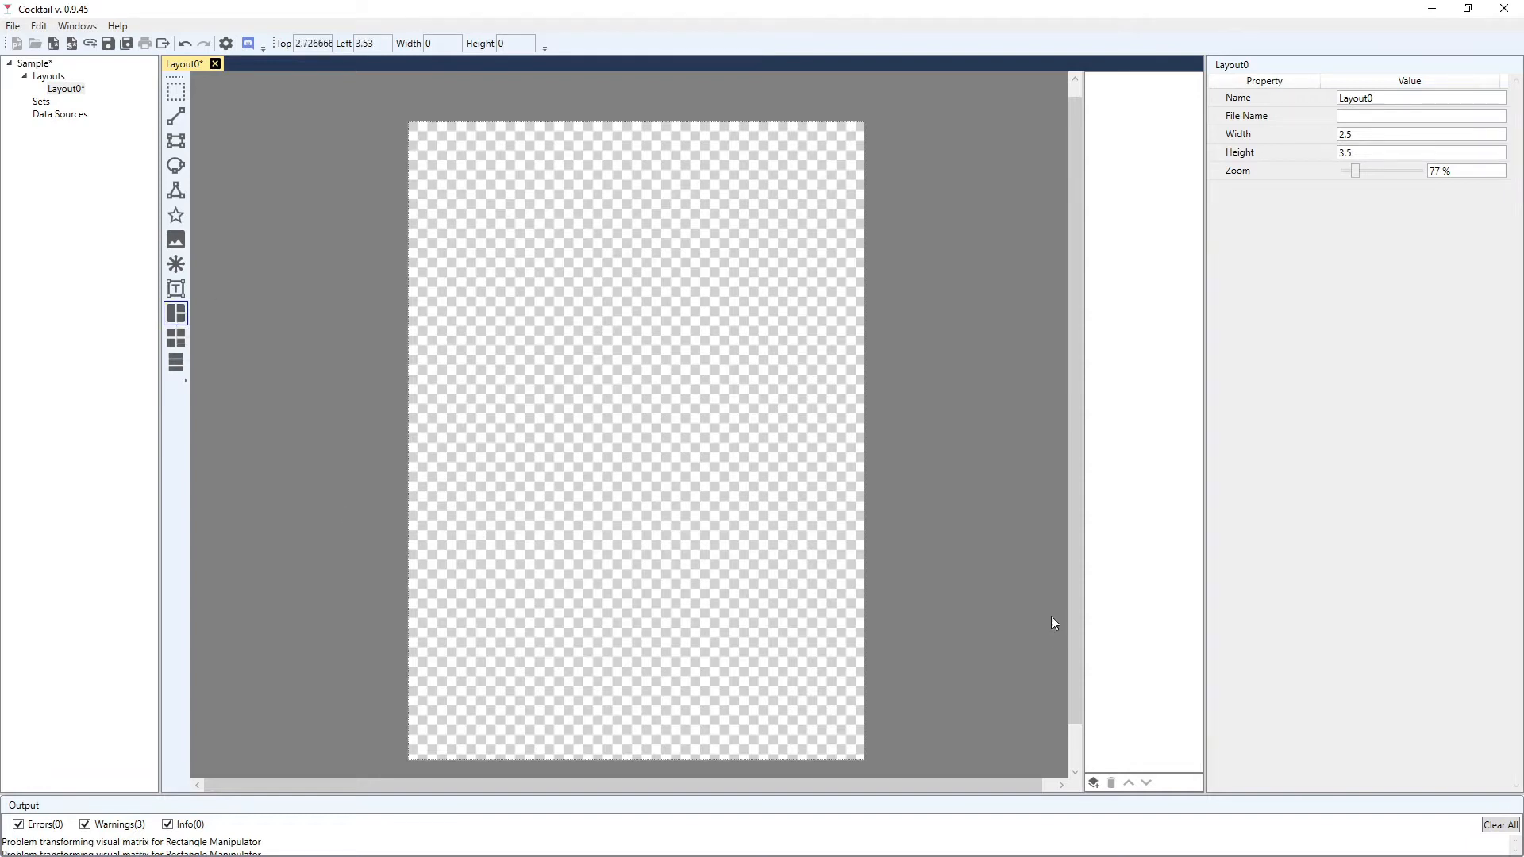
left_click(1093, 783)
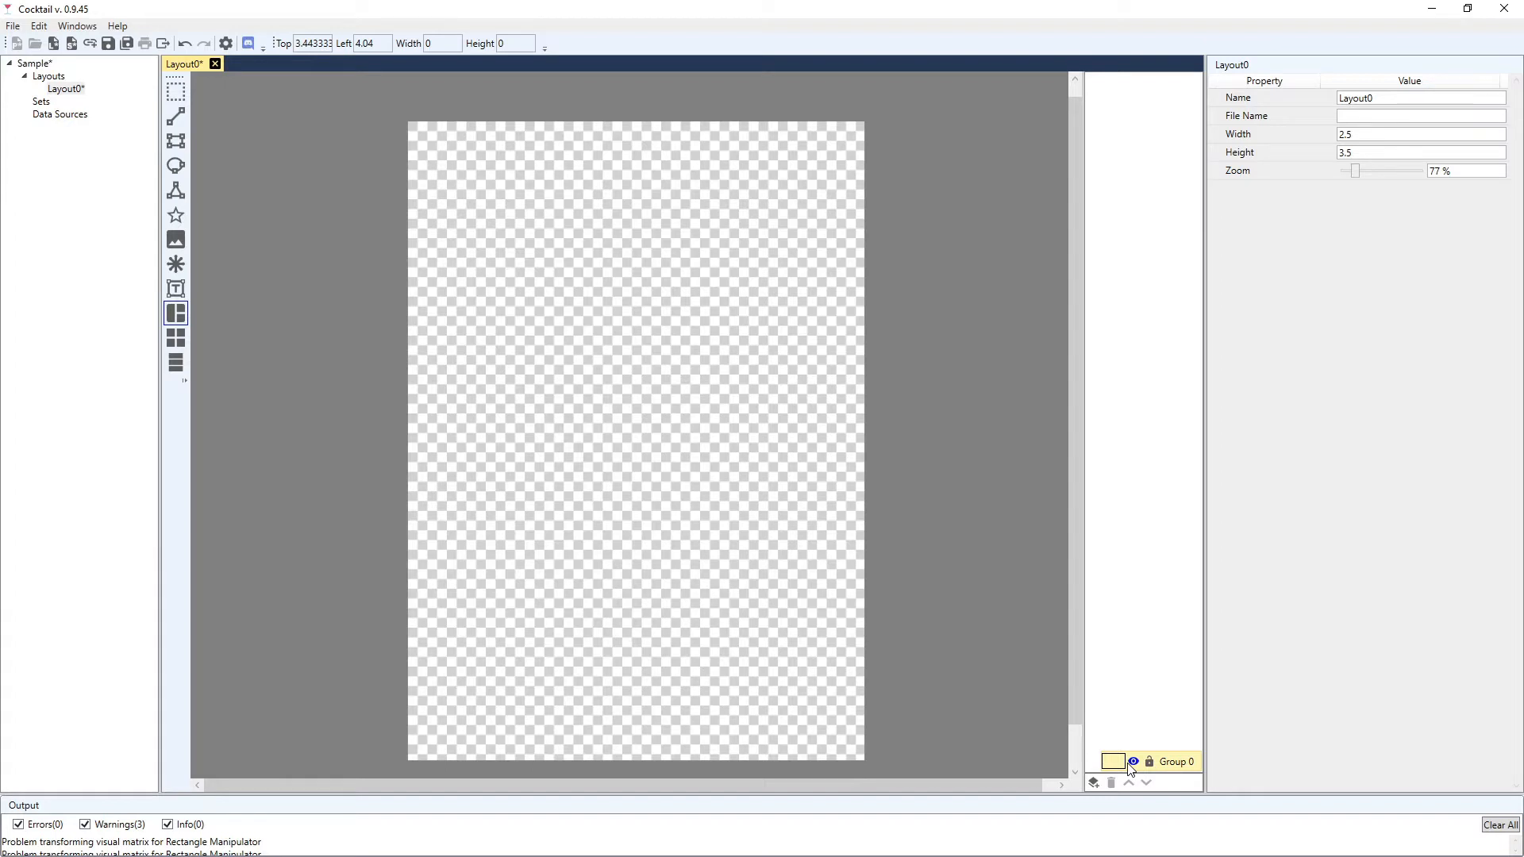
left_click(1175, 762)
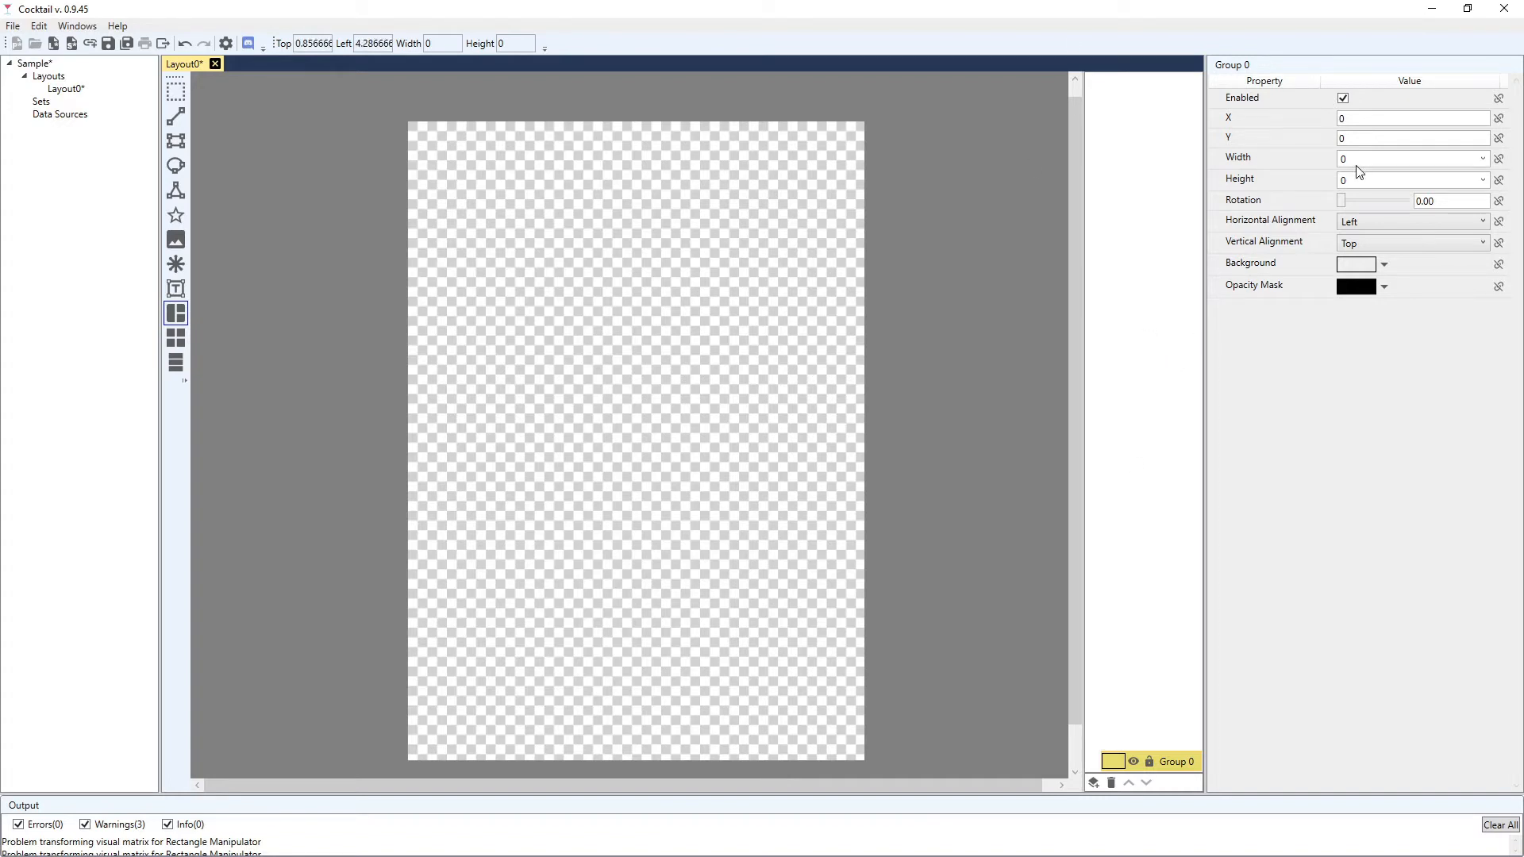
left_click(1361, 119)
key("Tab")
key("Tab")
key("Tab")
left_click(1111, 783)
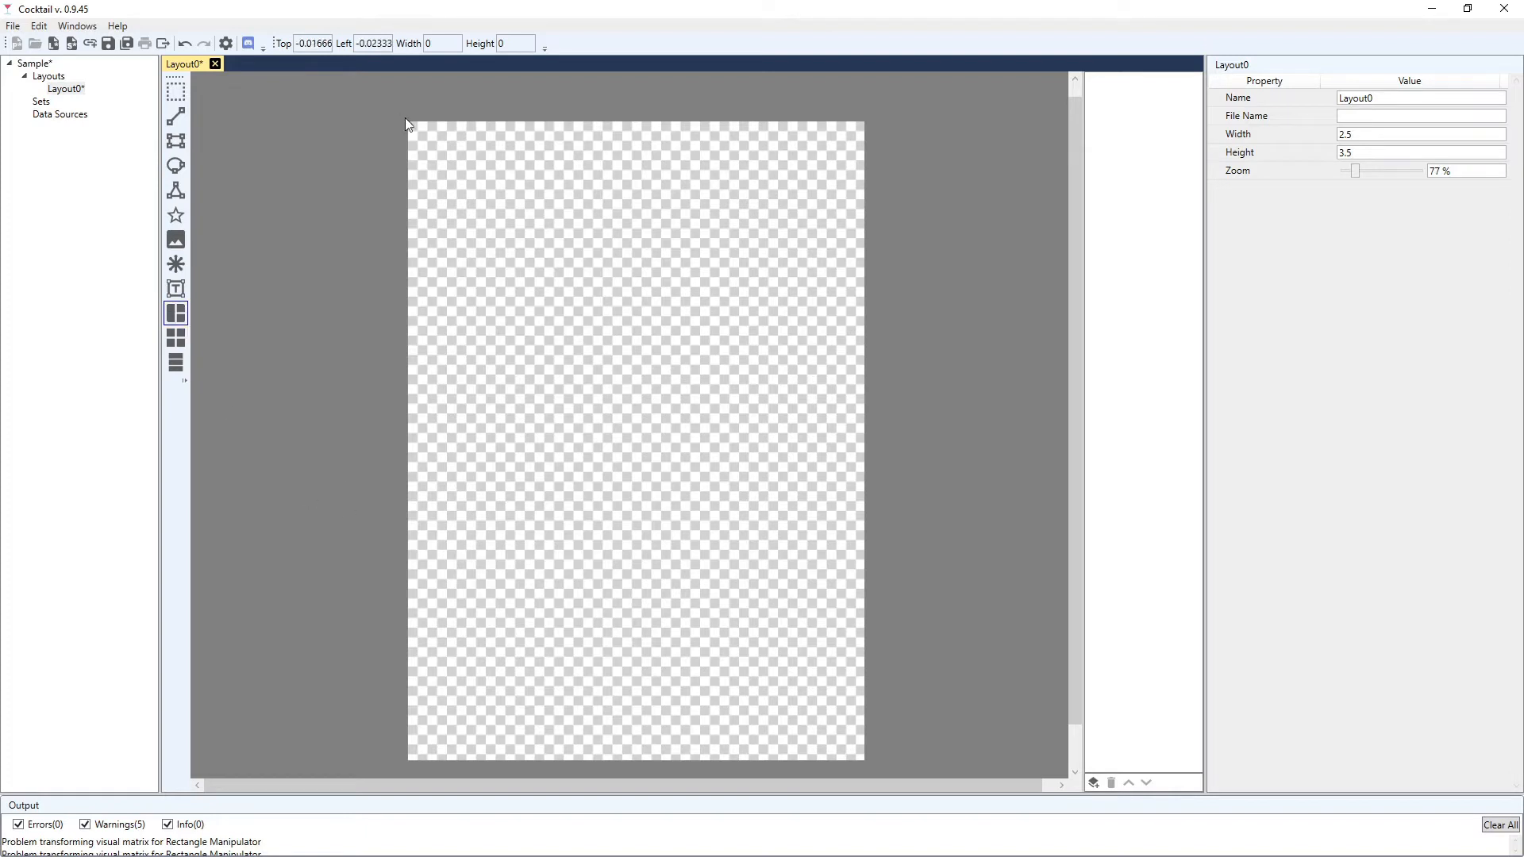
Draw a group about 1.3 wide and 1.84 high from the layout's upper-left corner and set its X and Y to 0
left_click_drag(407, 121, 643, 456)
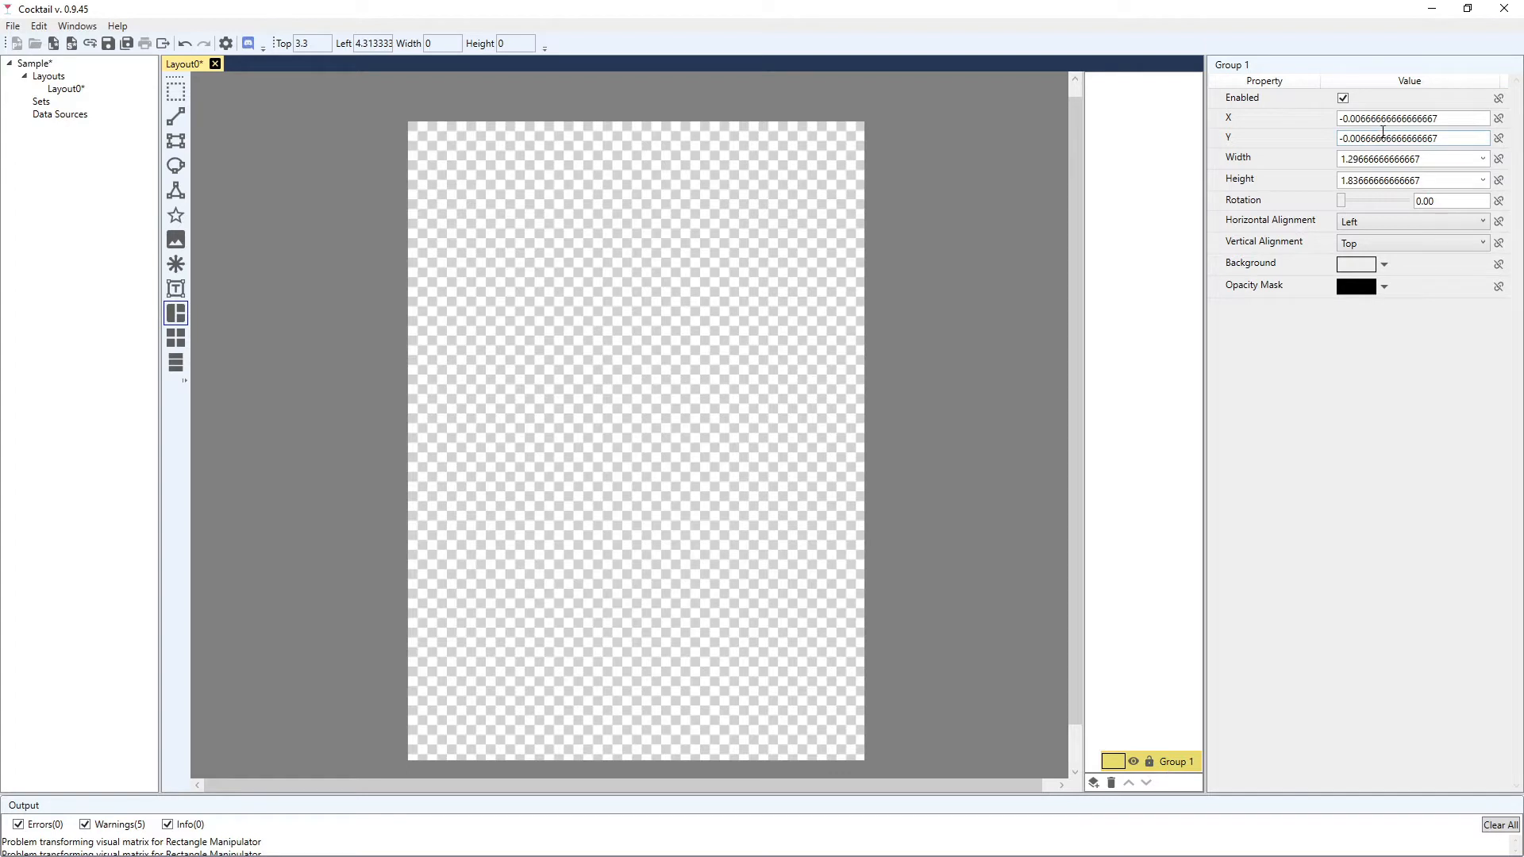
left_click(1456, 118)
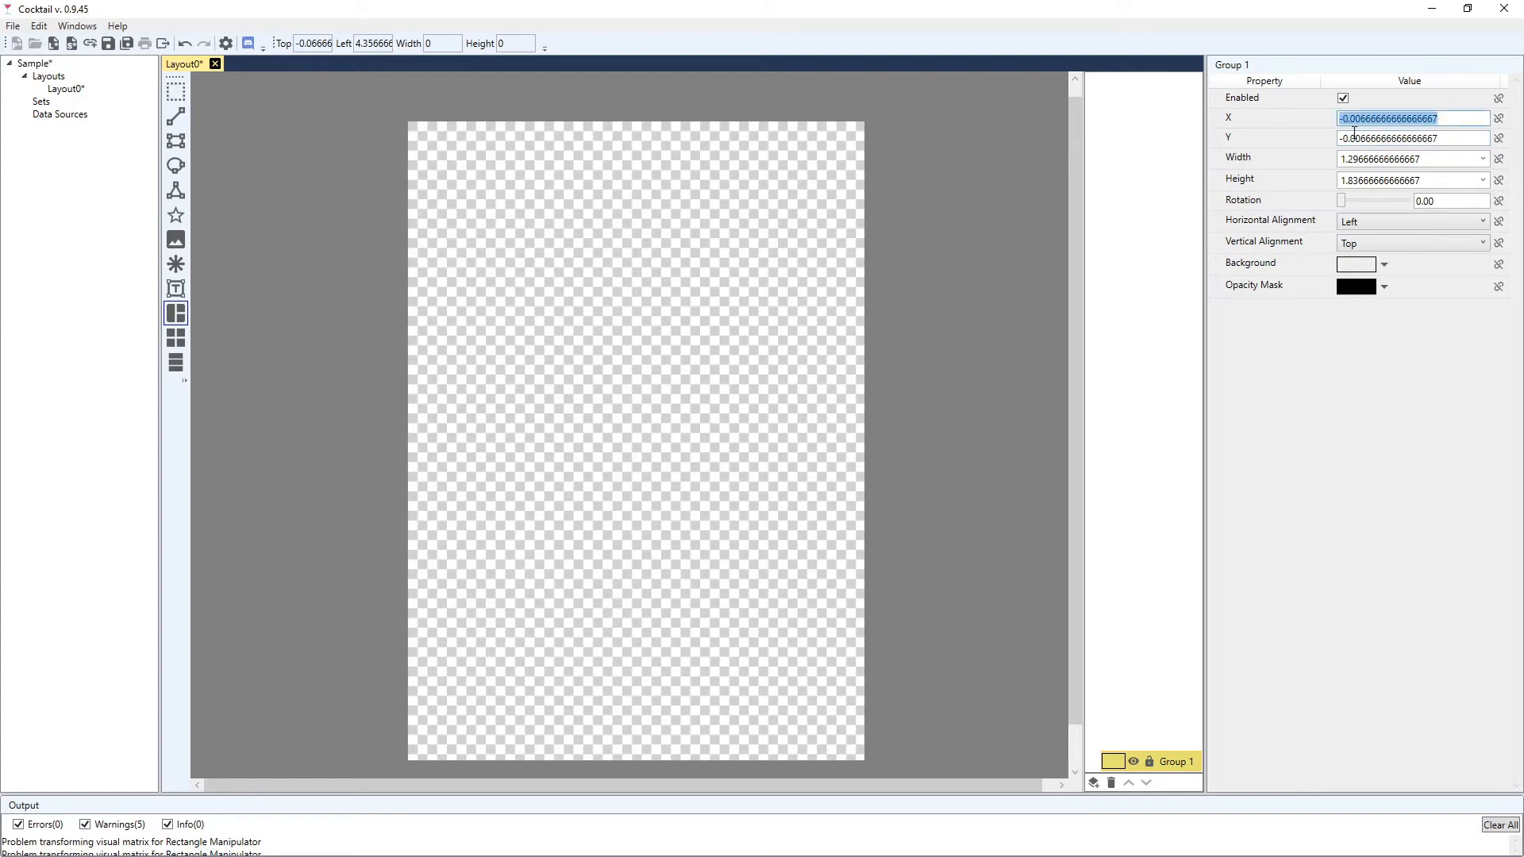
type("0")
key("Tab")
type("0")
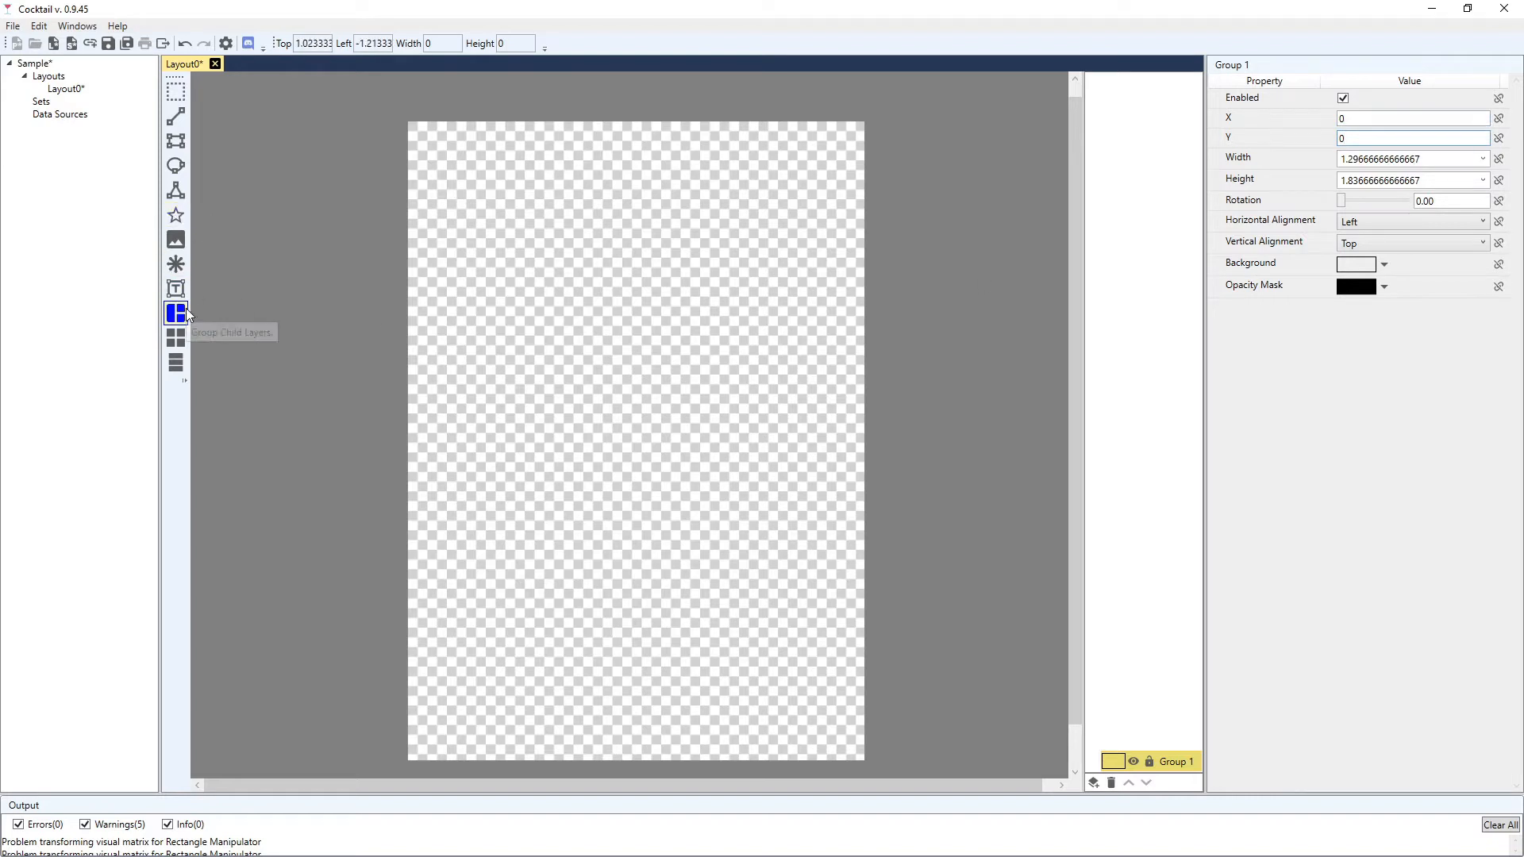
Draw a rectangle about 0.77 wide and 0.78 high in the layout's upper-left corner and fill it with the saved blue
left_click(183, 362)
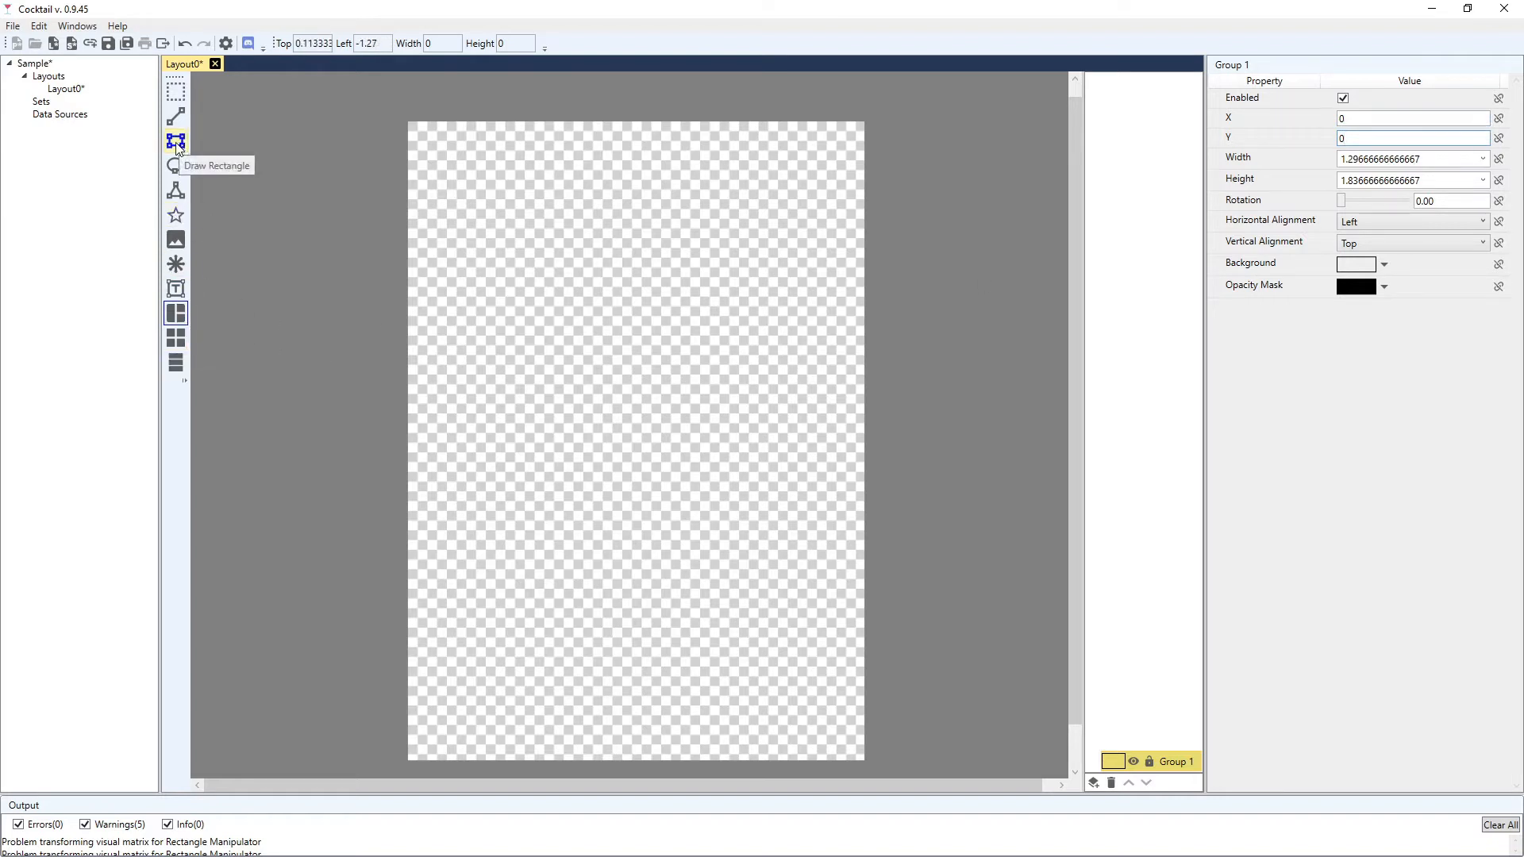
left_click(176, 146)
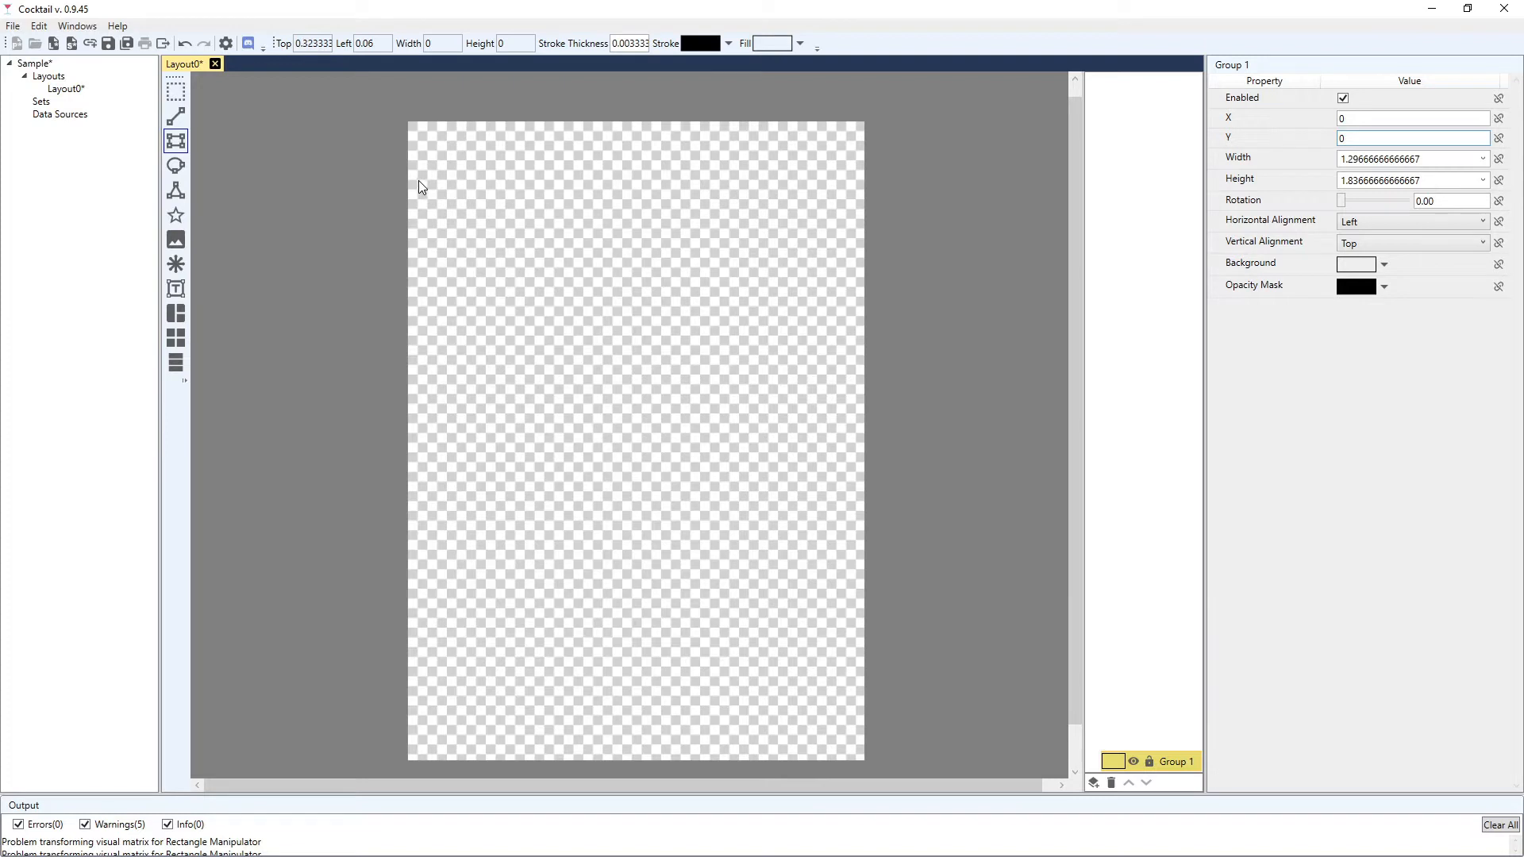
mouse_move(408, 122)
left_mouse_down()
mouse_move(439, 176)
mouse_move(553, 273)
left_mouse_up()
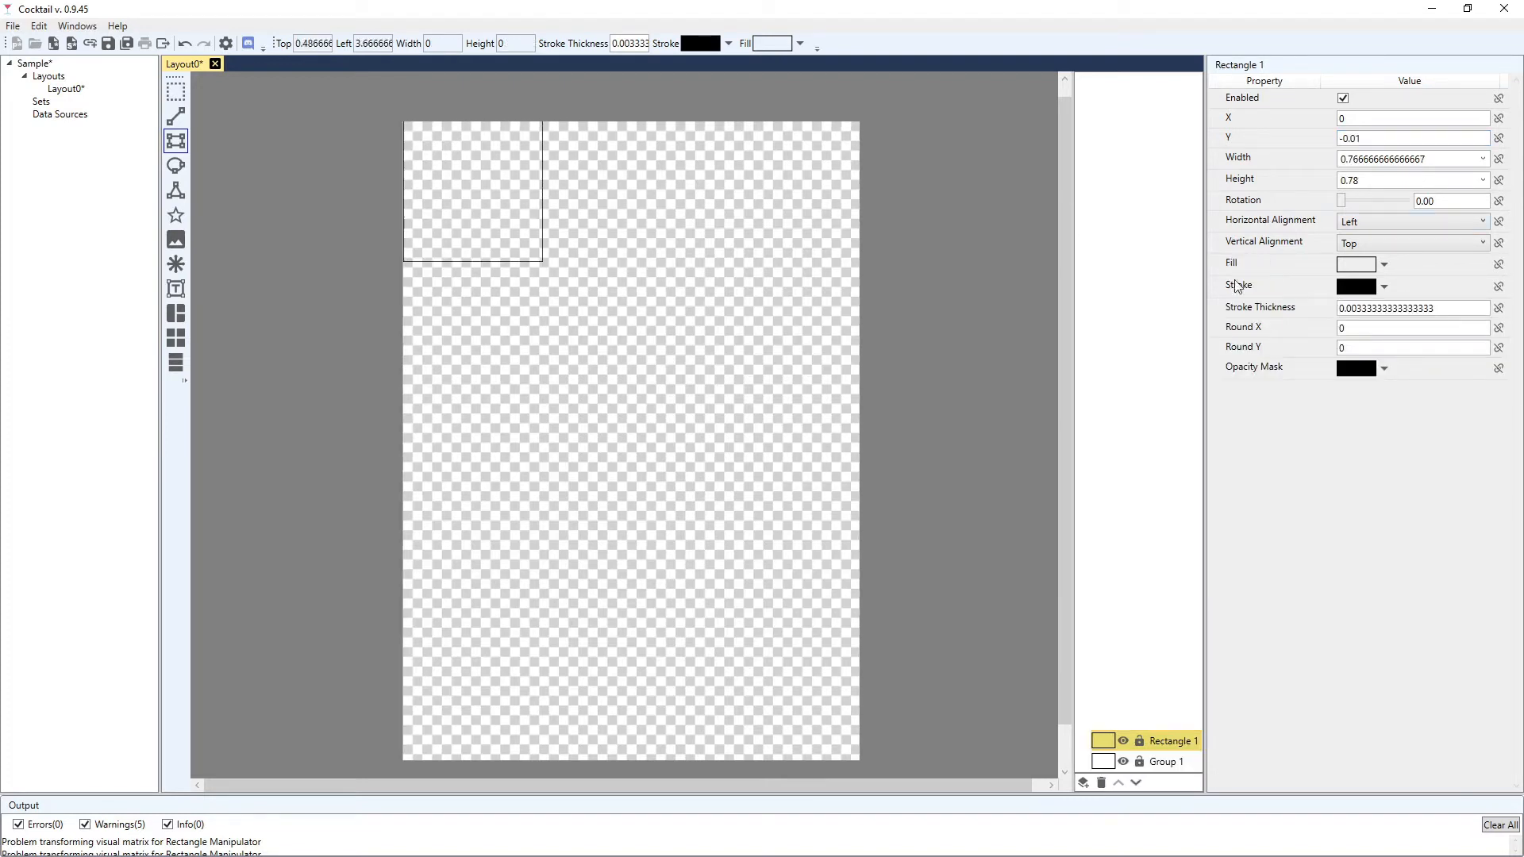
left_click(1386, 265)
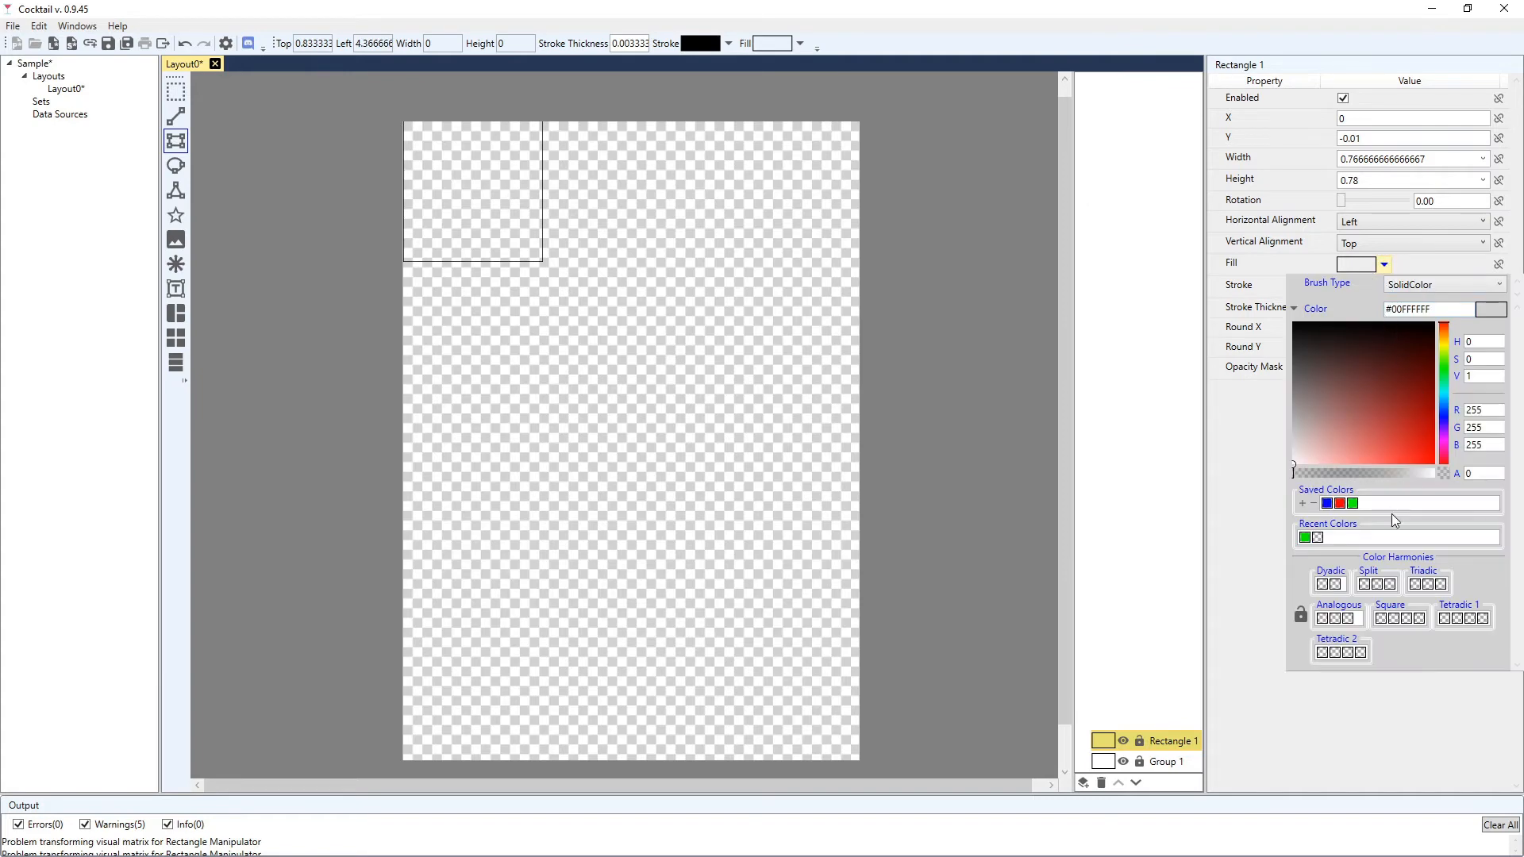
left_click(1326, 503)
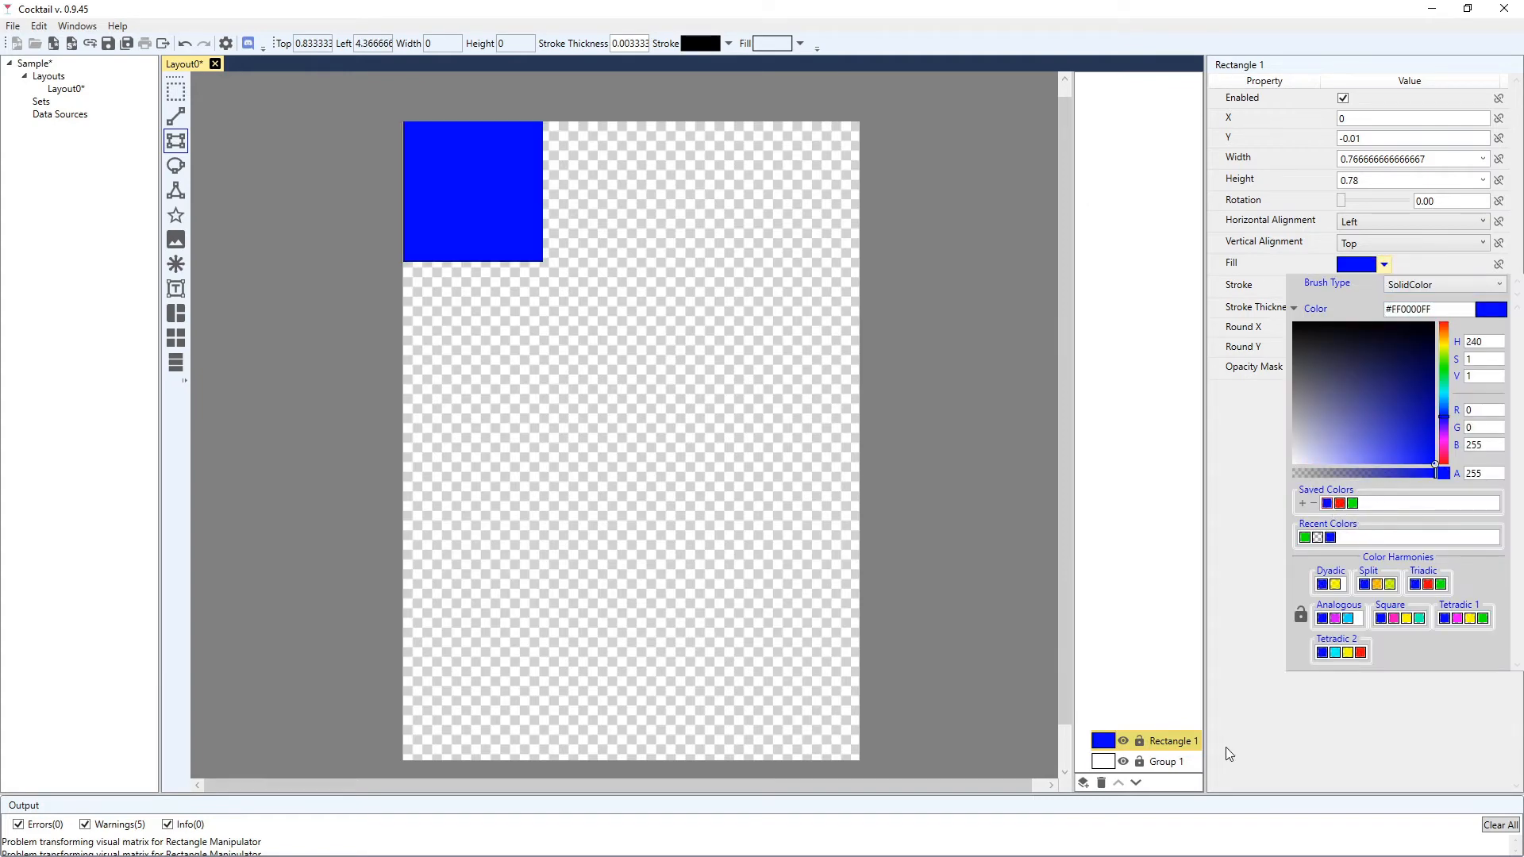
Nest Rectangle 1 inside Group 1 and move the whole group slightly on the canvas to about X -0.01, Y 0.003
left_click_drag(1167, 741, 1165, 763)
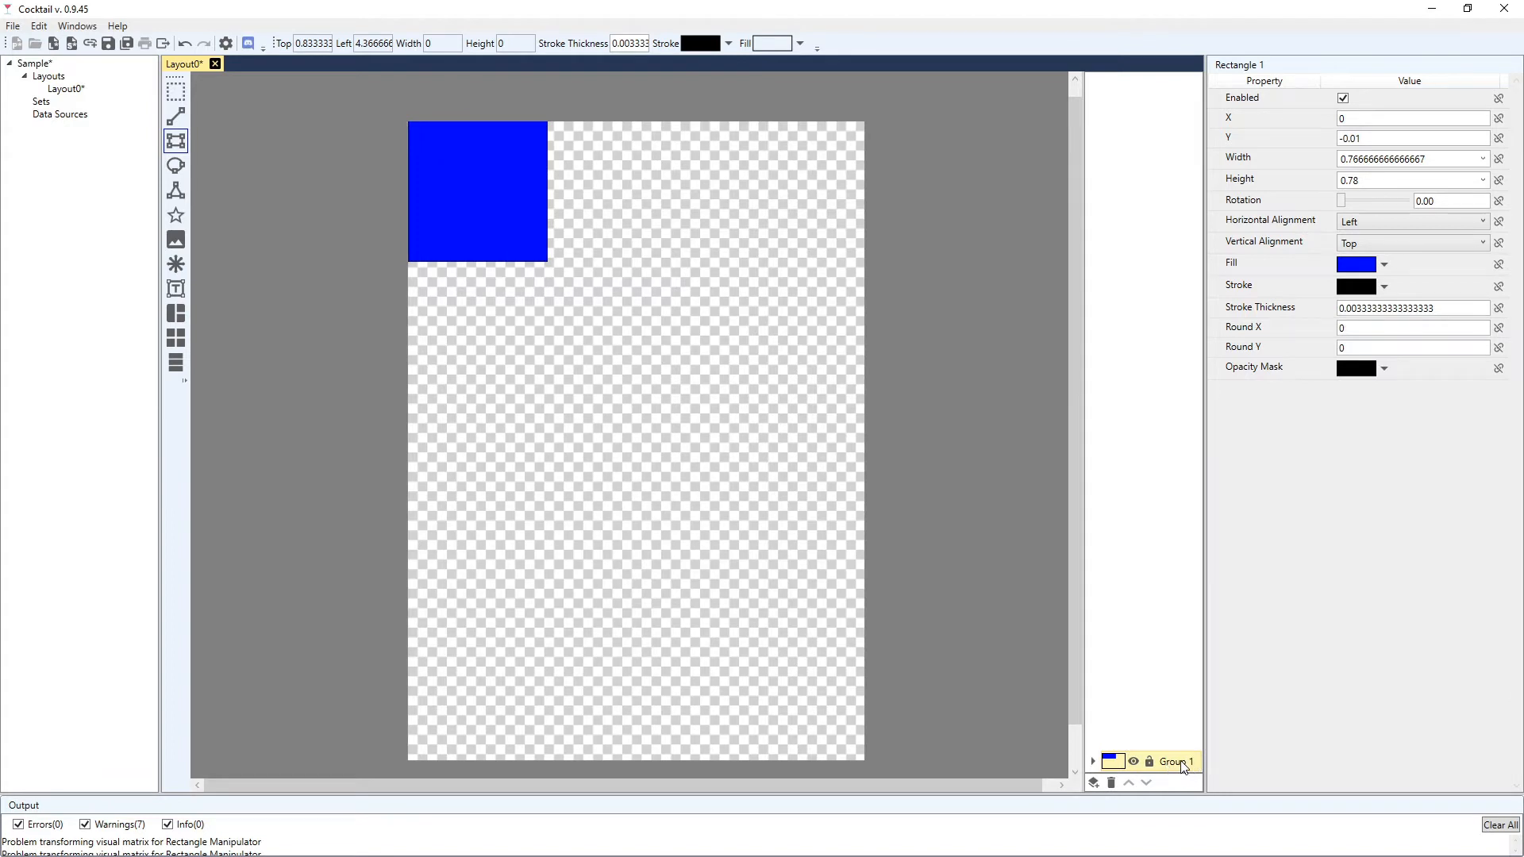
left_click(1093, 762)
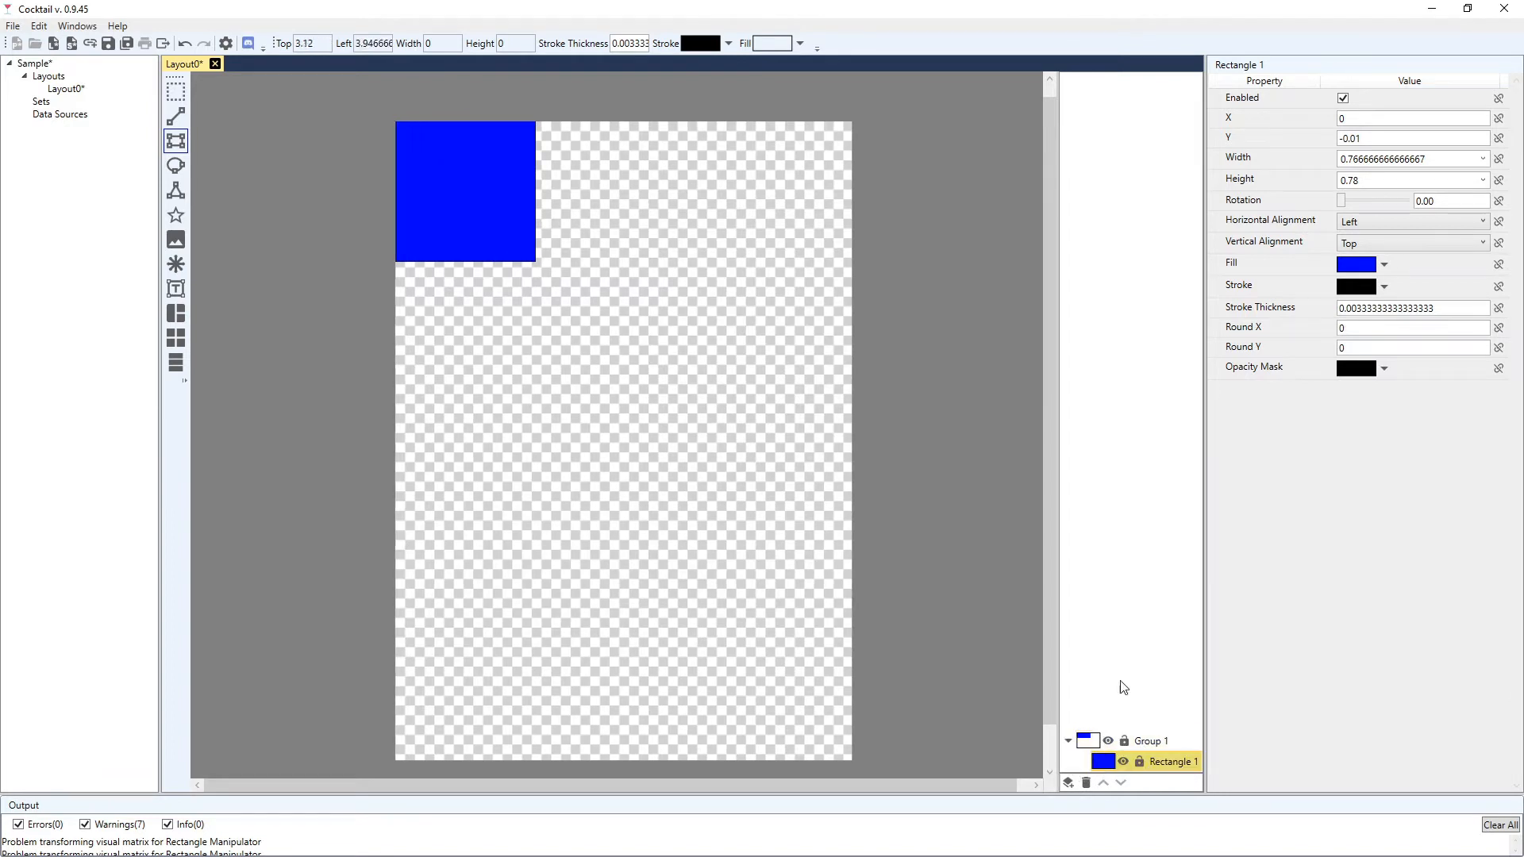
left_click(1180, 746)
left_click(175, 92)
left_click(517, 389)
mouse_move(569, 375)
left_mouse_down()
mouse_move(760, 543)
mouse_move(664, 630)
mouse_move(667, 333)
mouse_move(725, 513)
mouse_move(662, 400)
mouse_move(616, 364)
mouse_move(567, 359)
left_mouse_up()
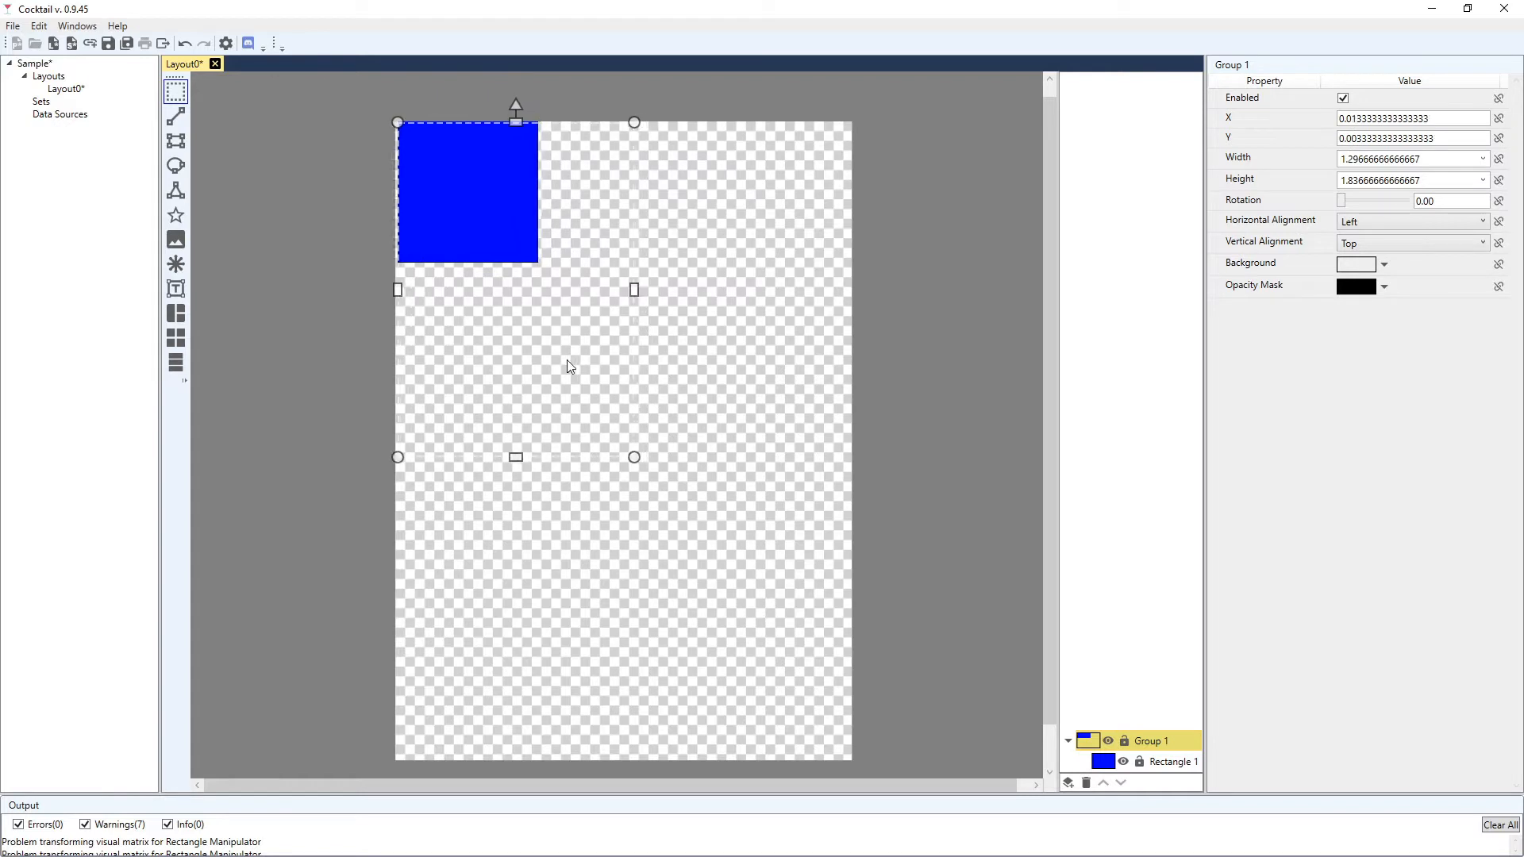
Draw a five-point star about 0.75 wide and 0.77 high over the blue rectangle and give it an opaque white fill
left_click(176, 216)
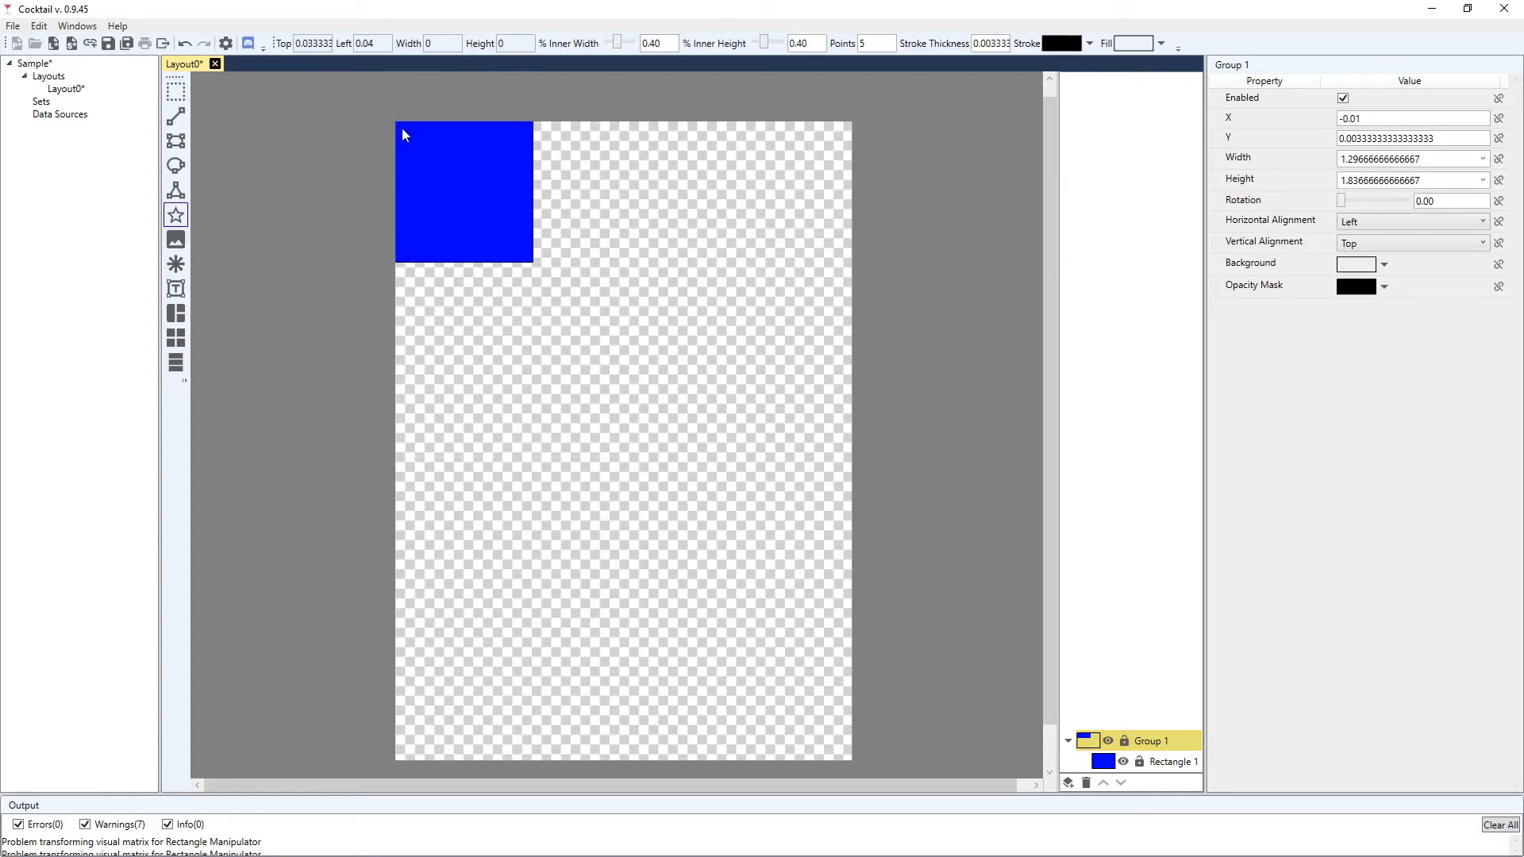
left_click_drag(398, 127, 534, 265)
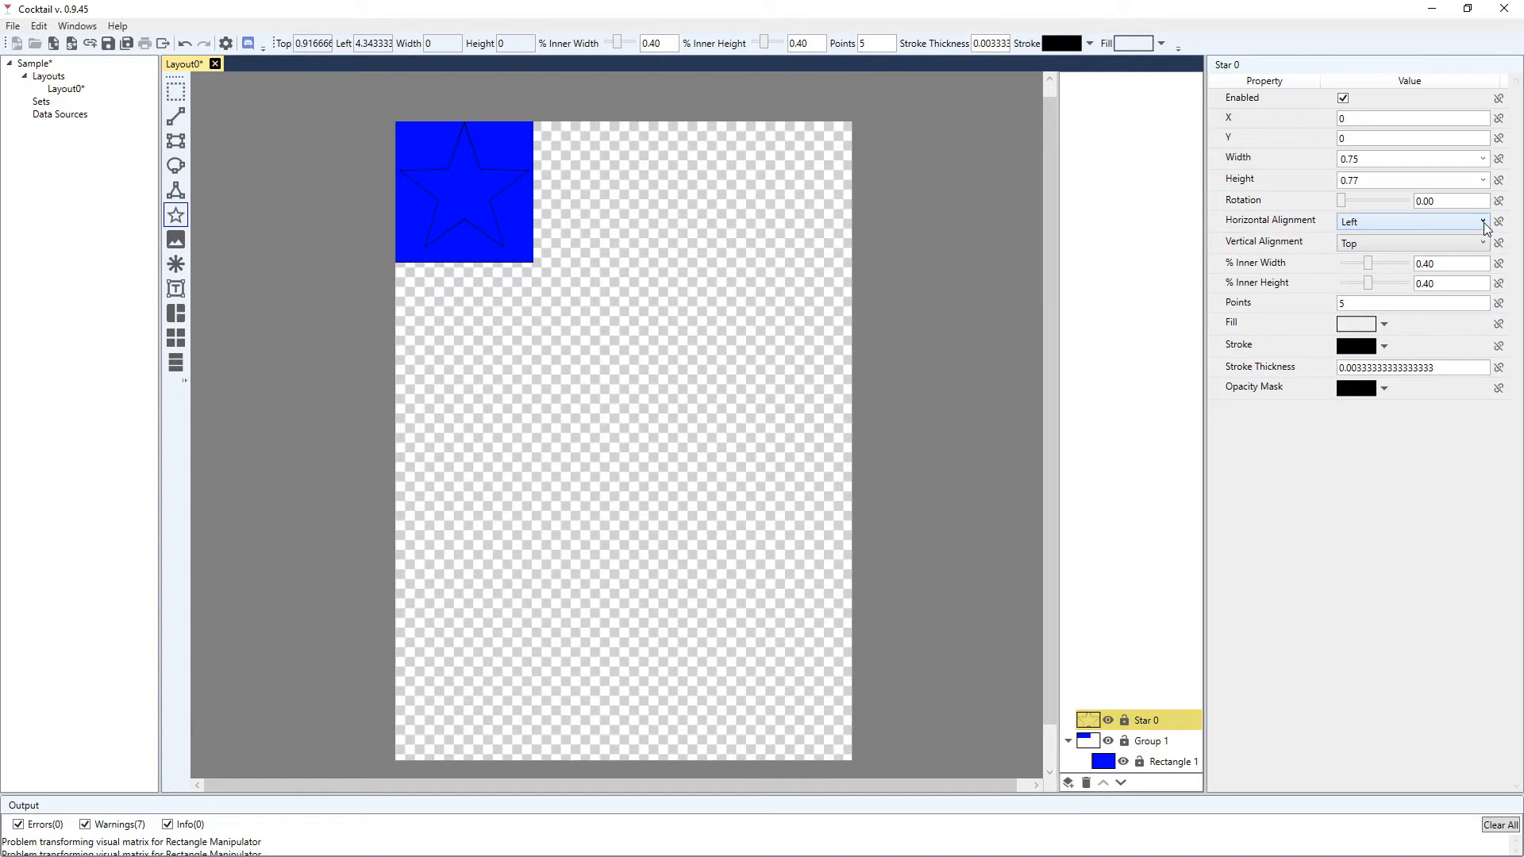
left_click(1384, 324)
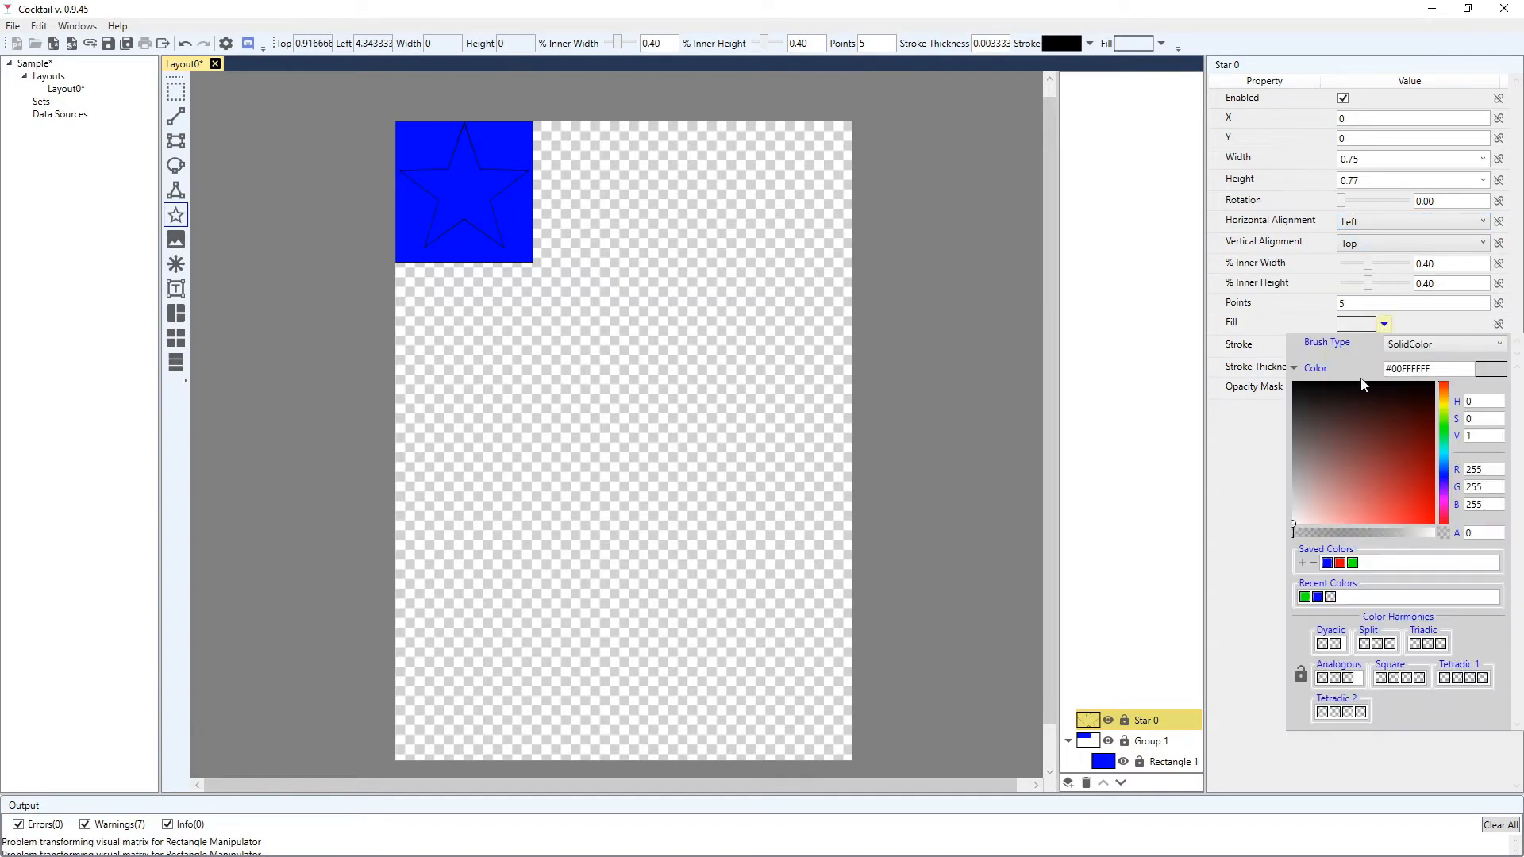
left_click(1435, 533)
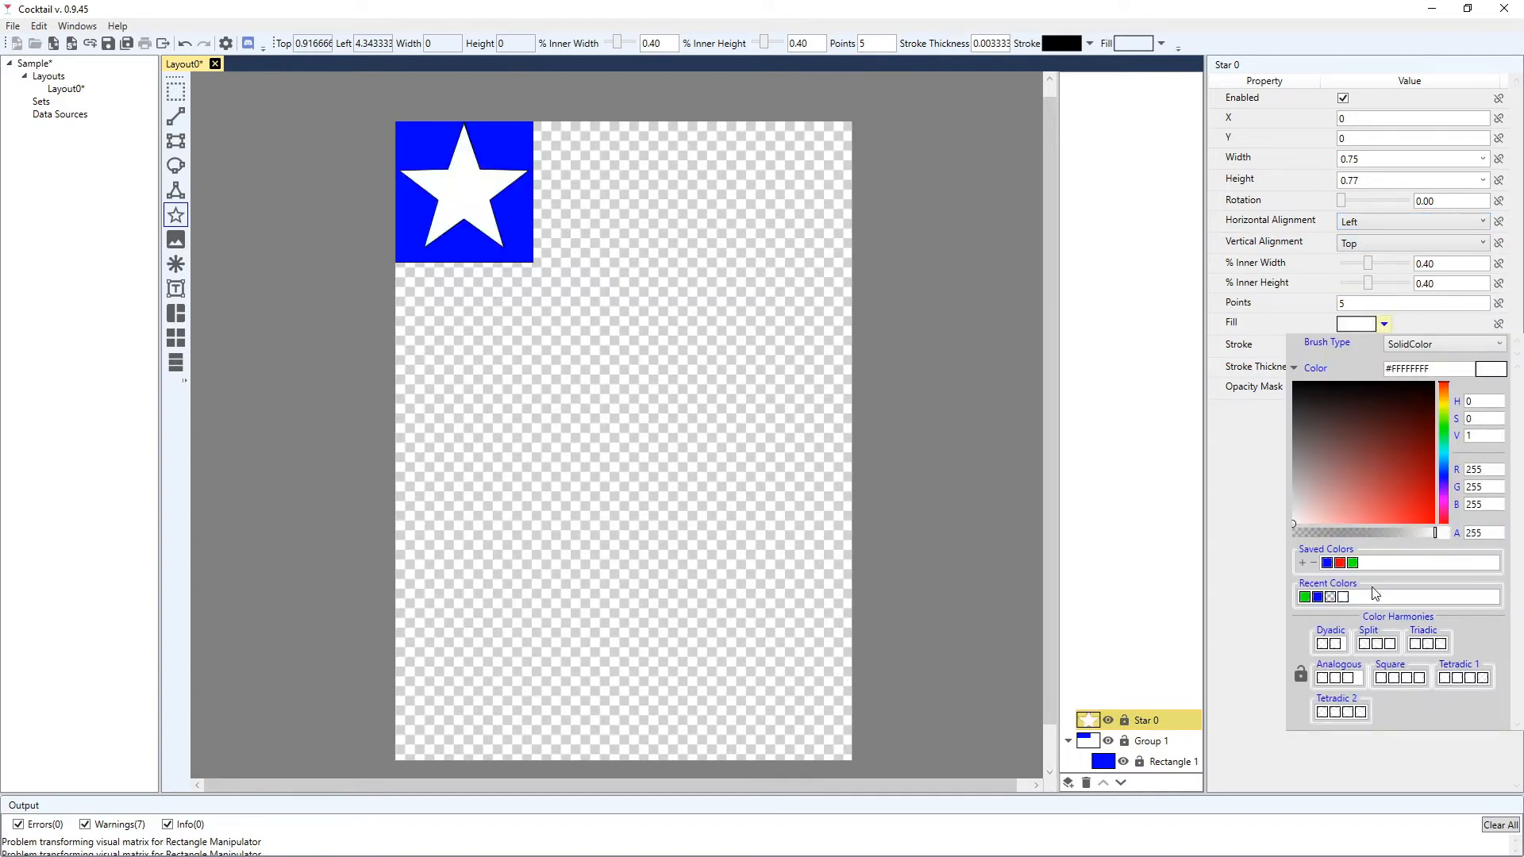
left_click(912, 344)
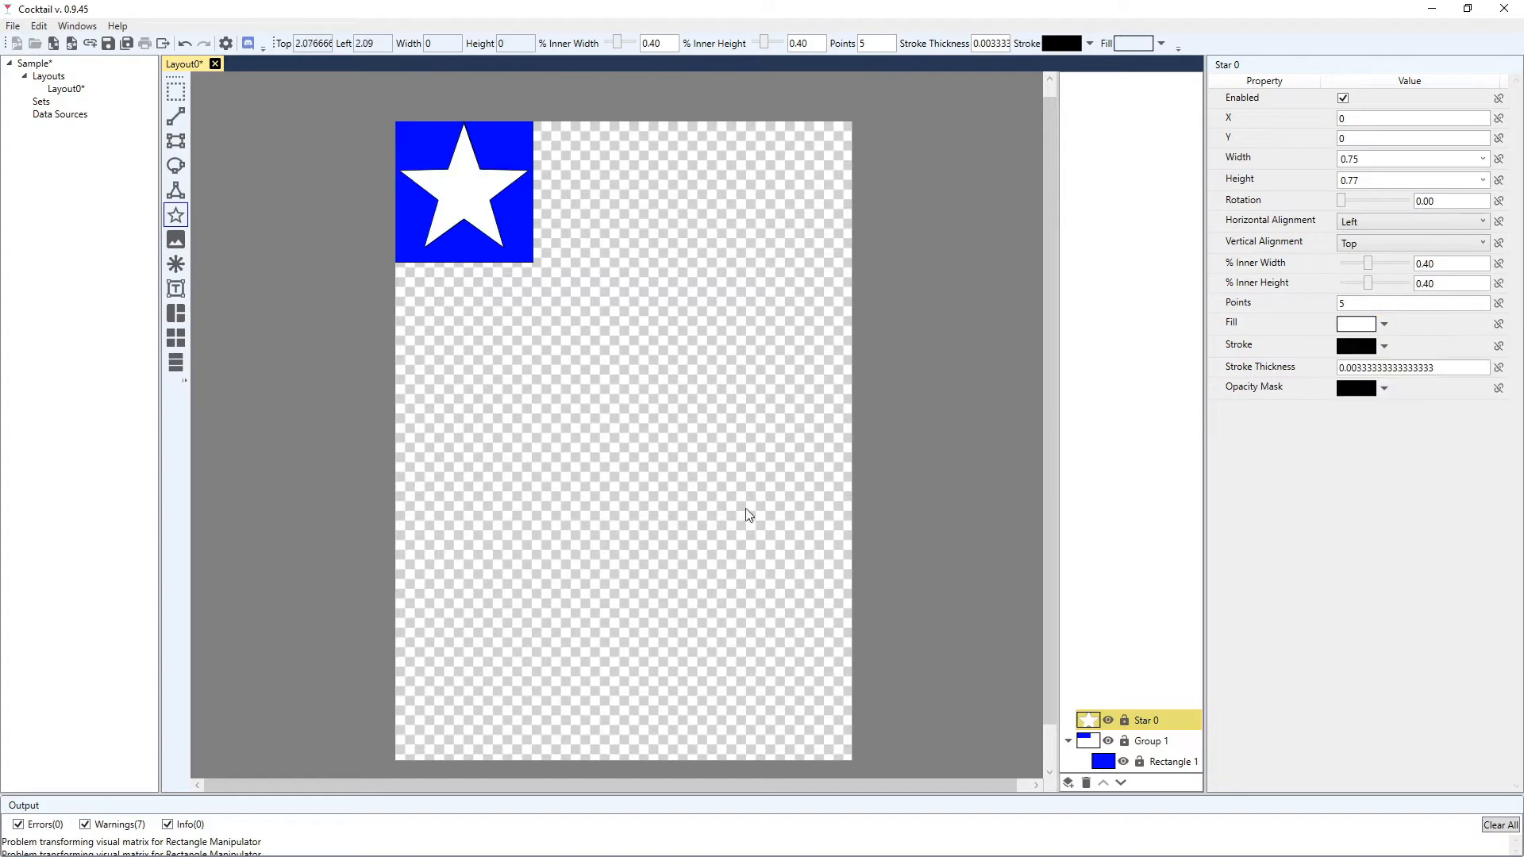
Shrink Group 1 on the canvas to about 0.78 wide and 0.81 high so it fits closely around the blue rectangle
left_click(1161, 746)
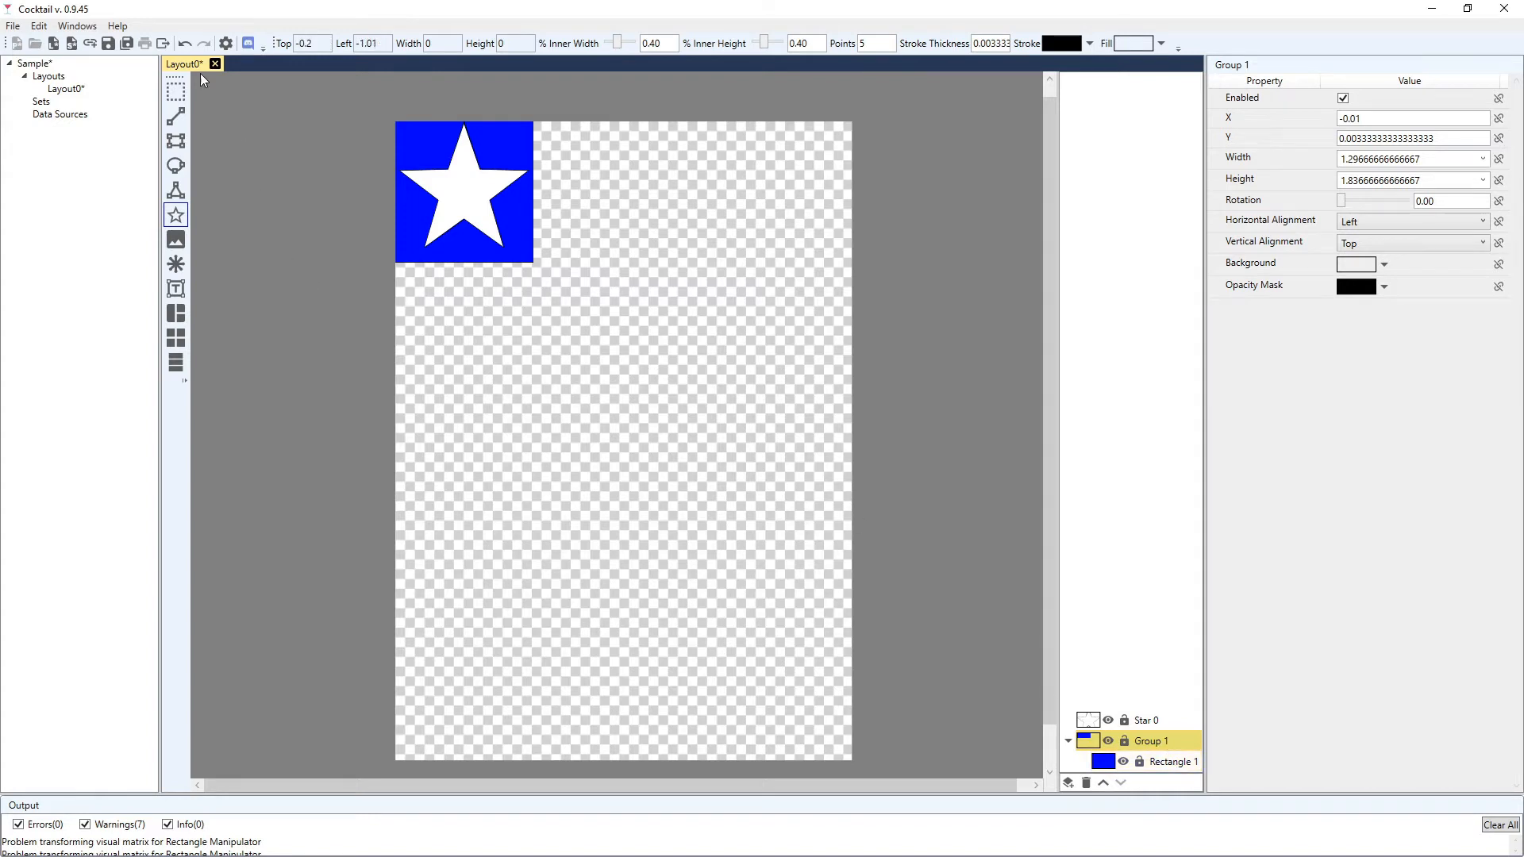
left_click(179, 94)
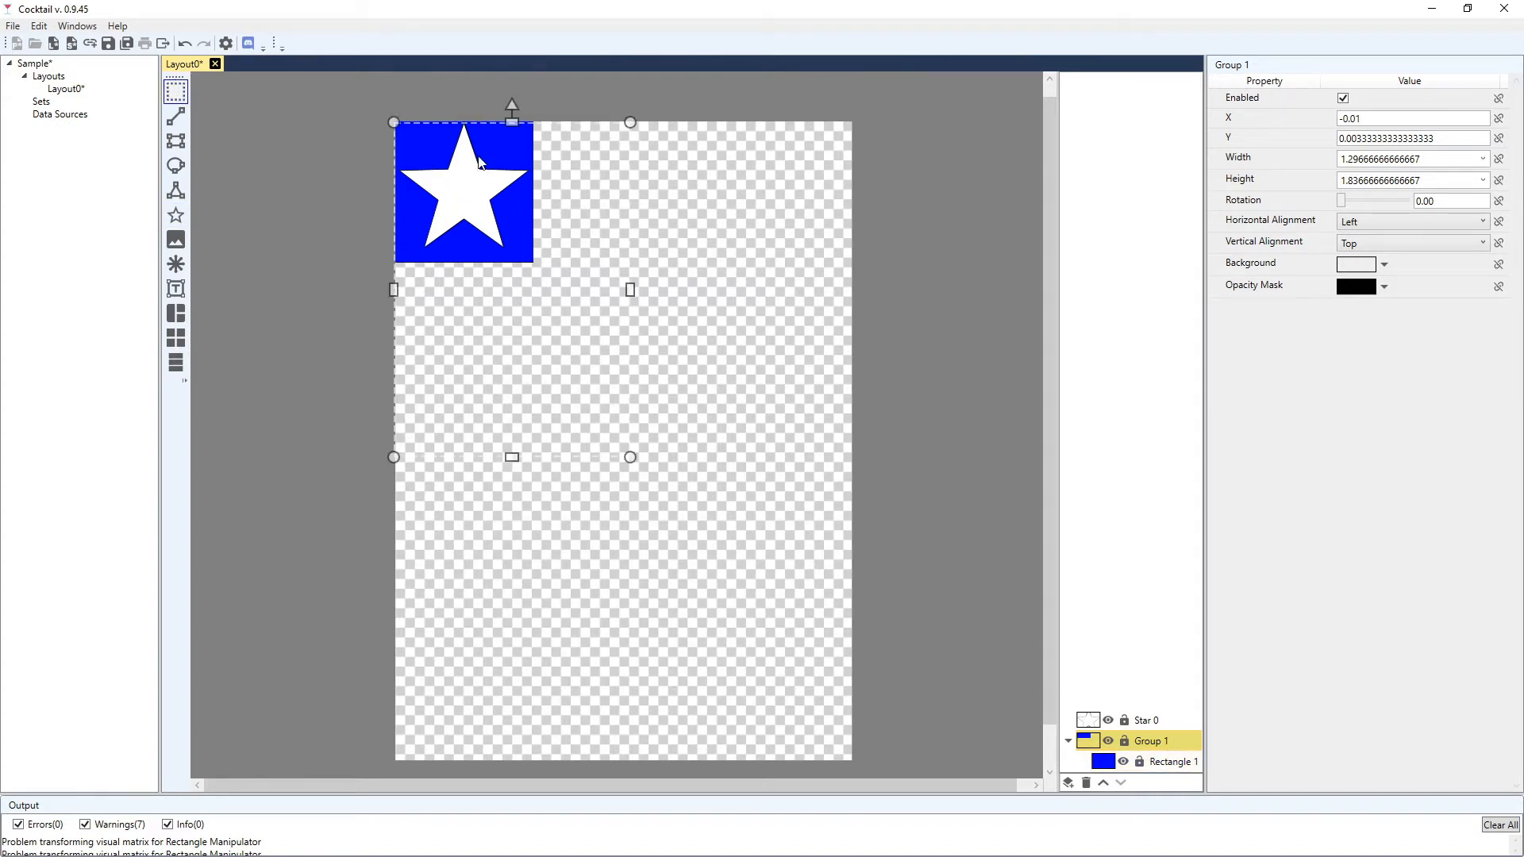
left_click_drag(512, 457, 501, 274)
left_click_drag(630, 201, 536, 196)
left_click_drag(465, 276, 465, 276)
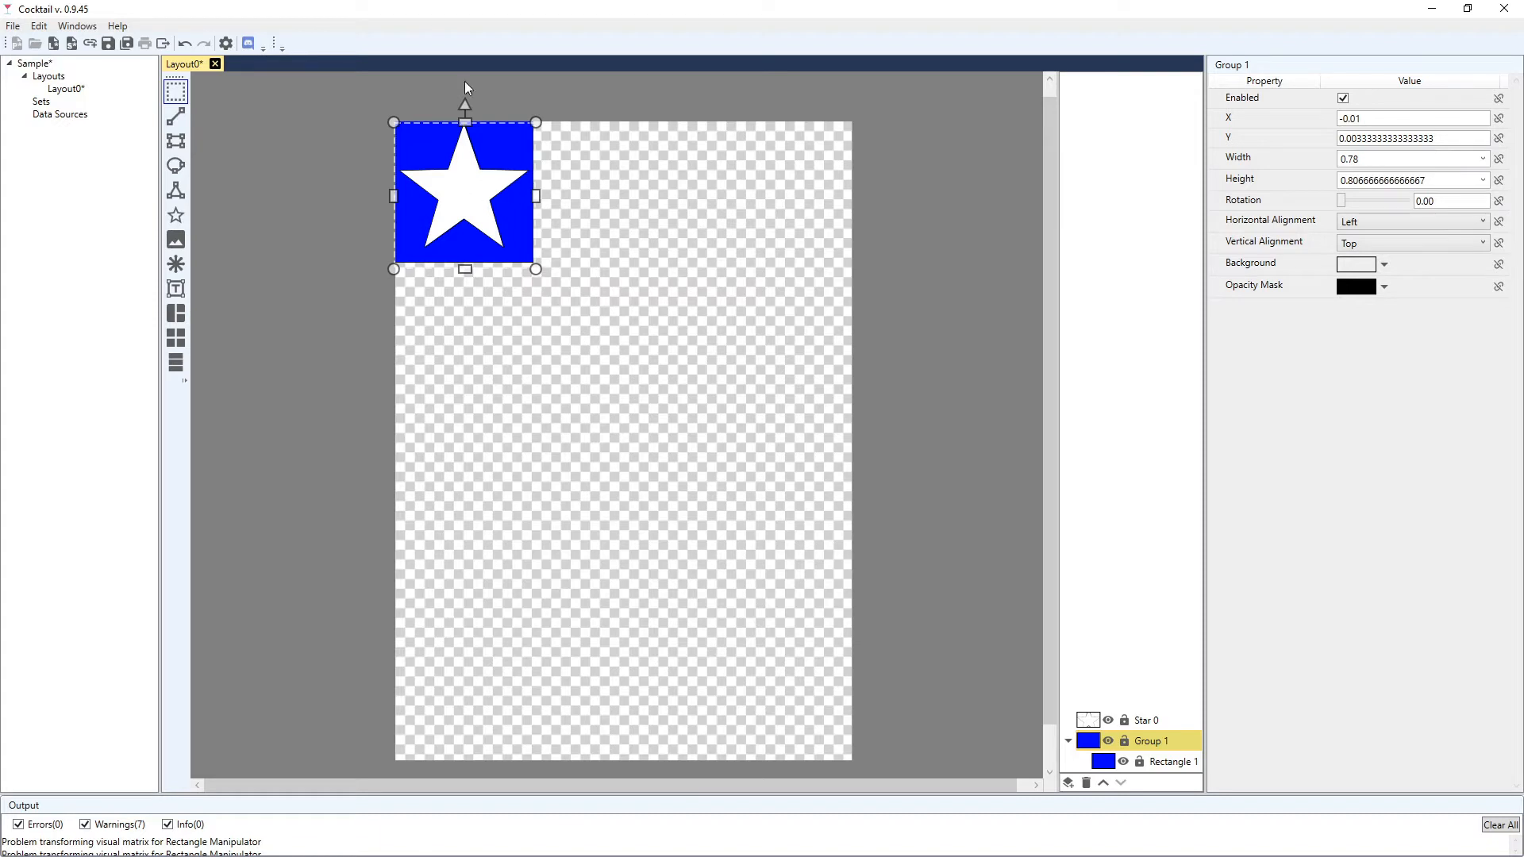
Move the Star 0 layer into Group 1, placing it above Rectangle 1
left_click(1147, 721)
left_click(1155, 742)
left_click(1147, 723)
left_click_drag(1148, 723, 1155, 748)
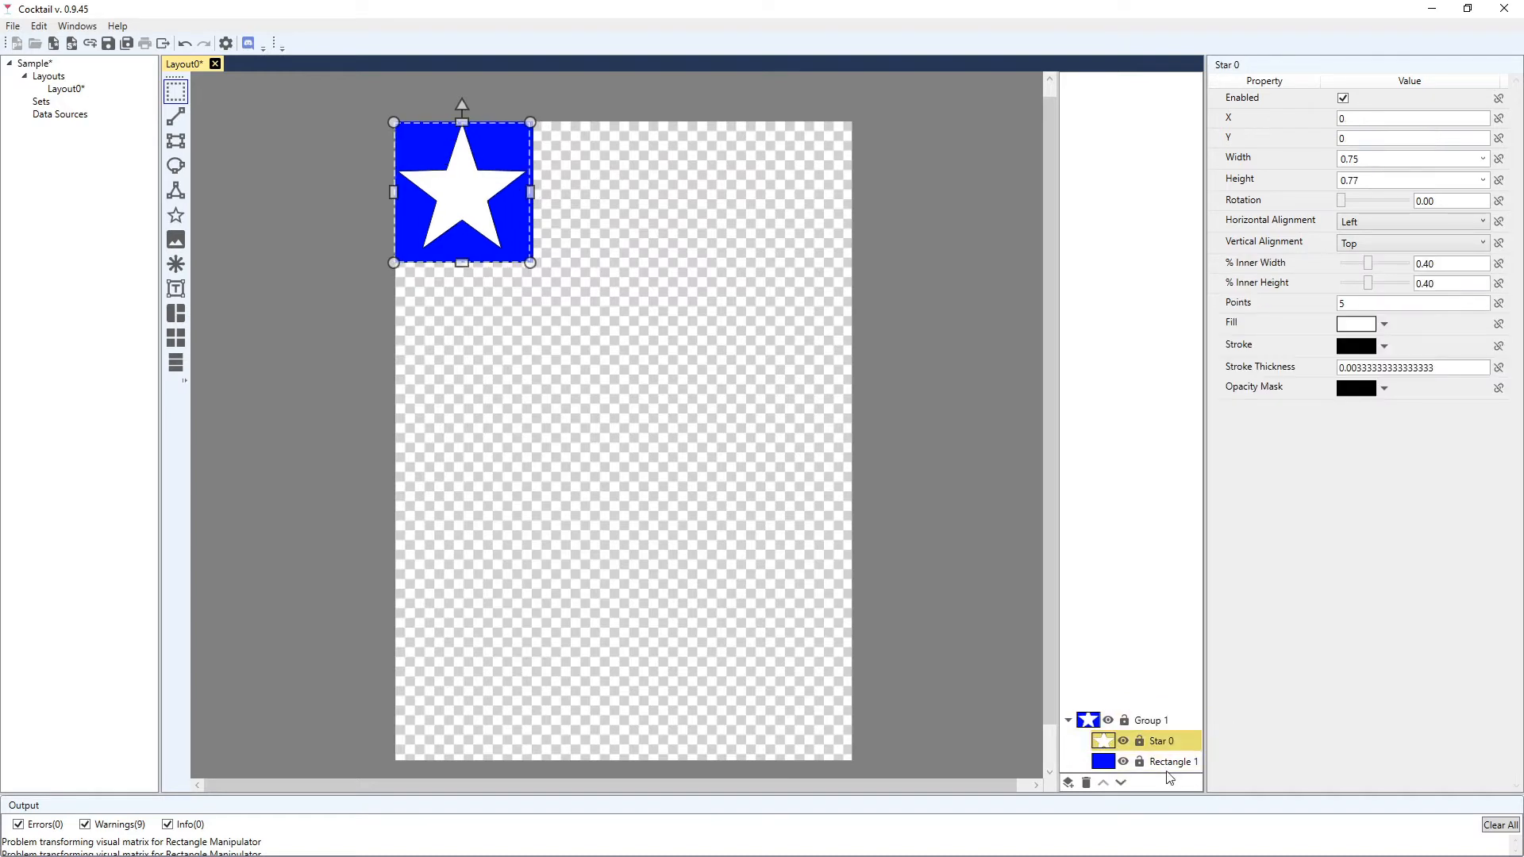
Rotate Group 1 to about 41 degrees and move it on the canvas to about X 0.32, Y 0.61
left_click(1149, 724)
mouse_move(463, 104)
left_mouse_down()
mouse_move(520, 116)
mouse_move(494, 108)
left_mouse_up()
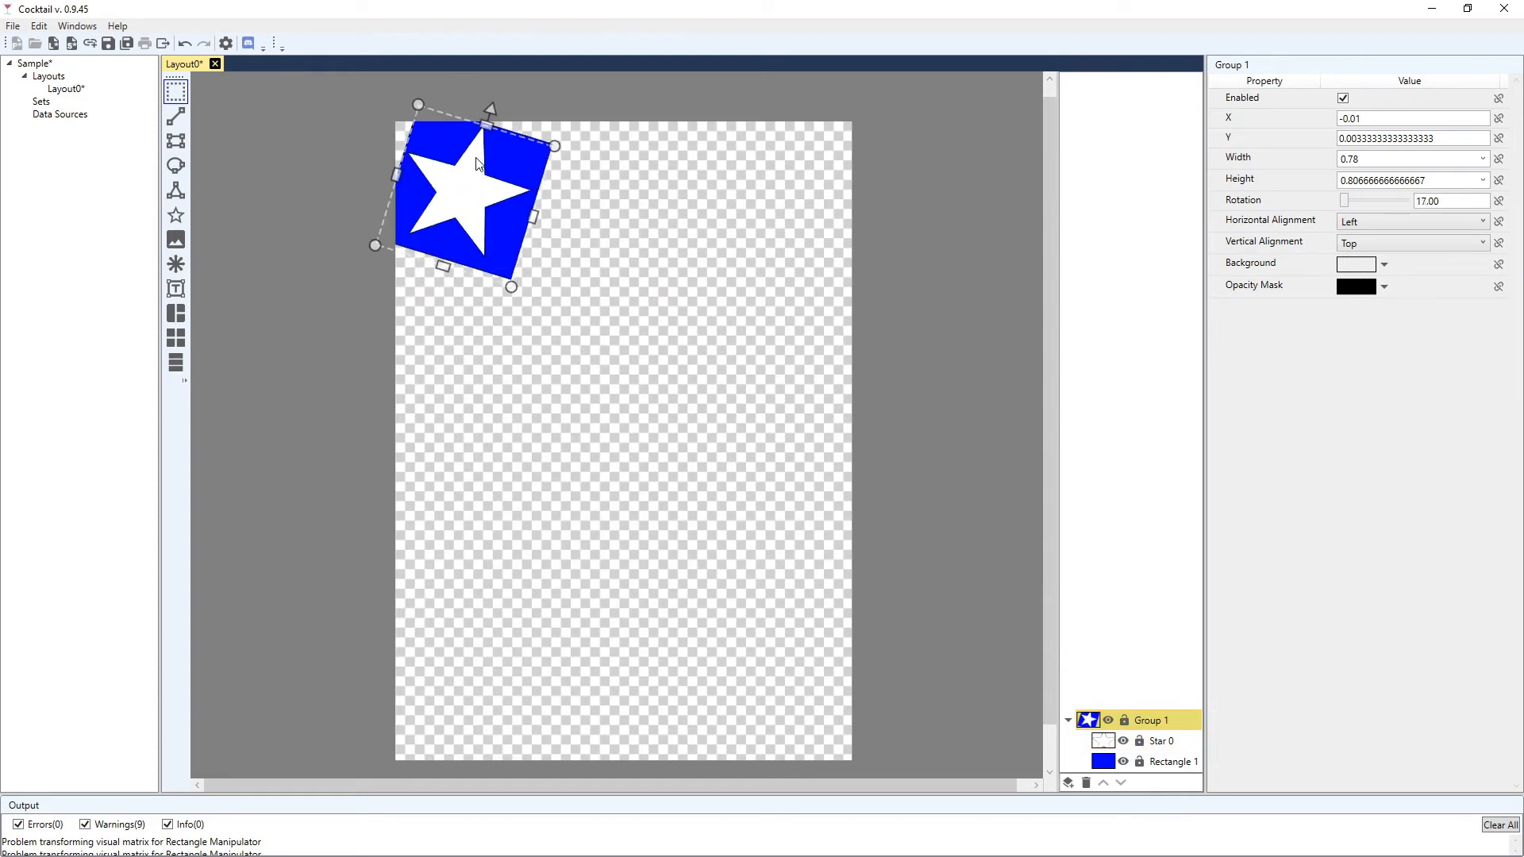
left_click_drag(478, 165, 646, 356)
left_click_drag(663, 295, 700, 311)
left_click_drag(649, 379, 560, 327)
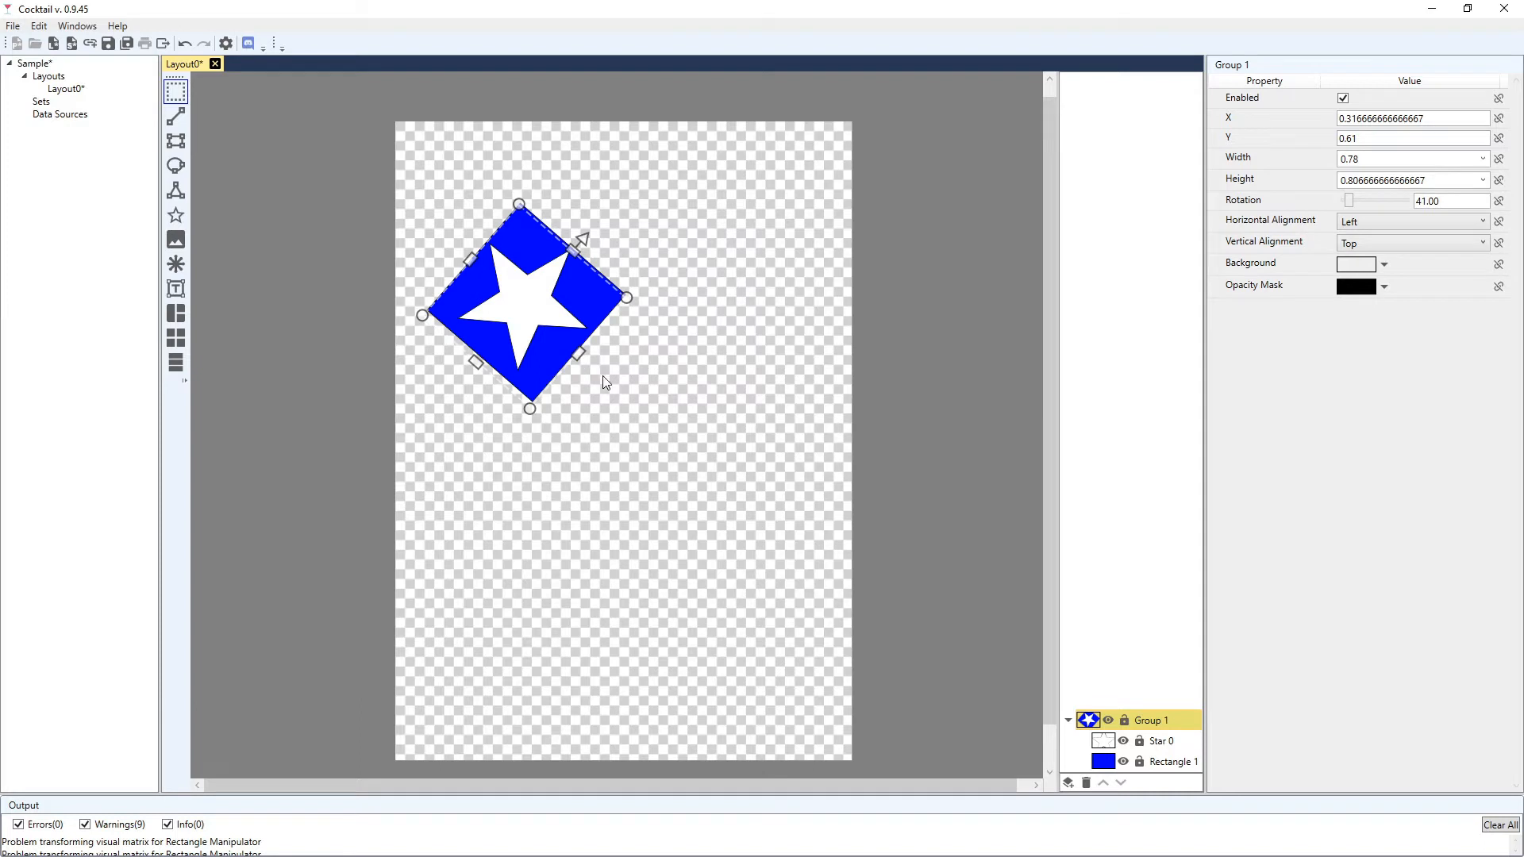
Select the star inside the group and rotate it on its own to about 28 degrees
left_click(617, 475)
left_click(527, 324)
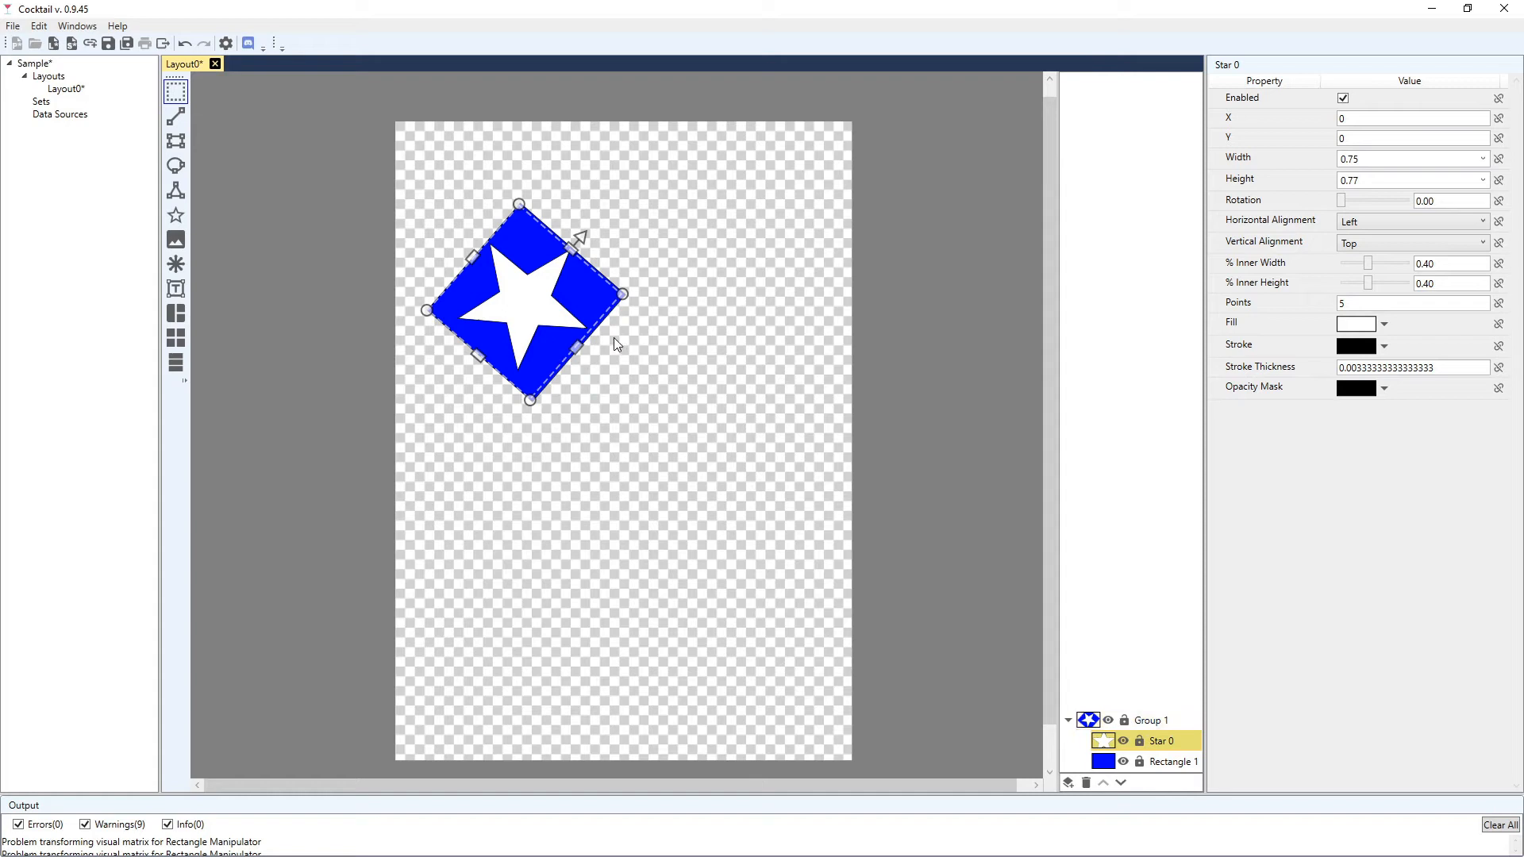
left_click_drag(581, 235, 593, 275)
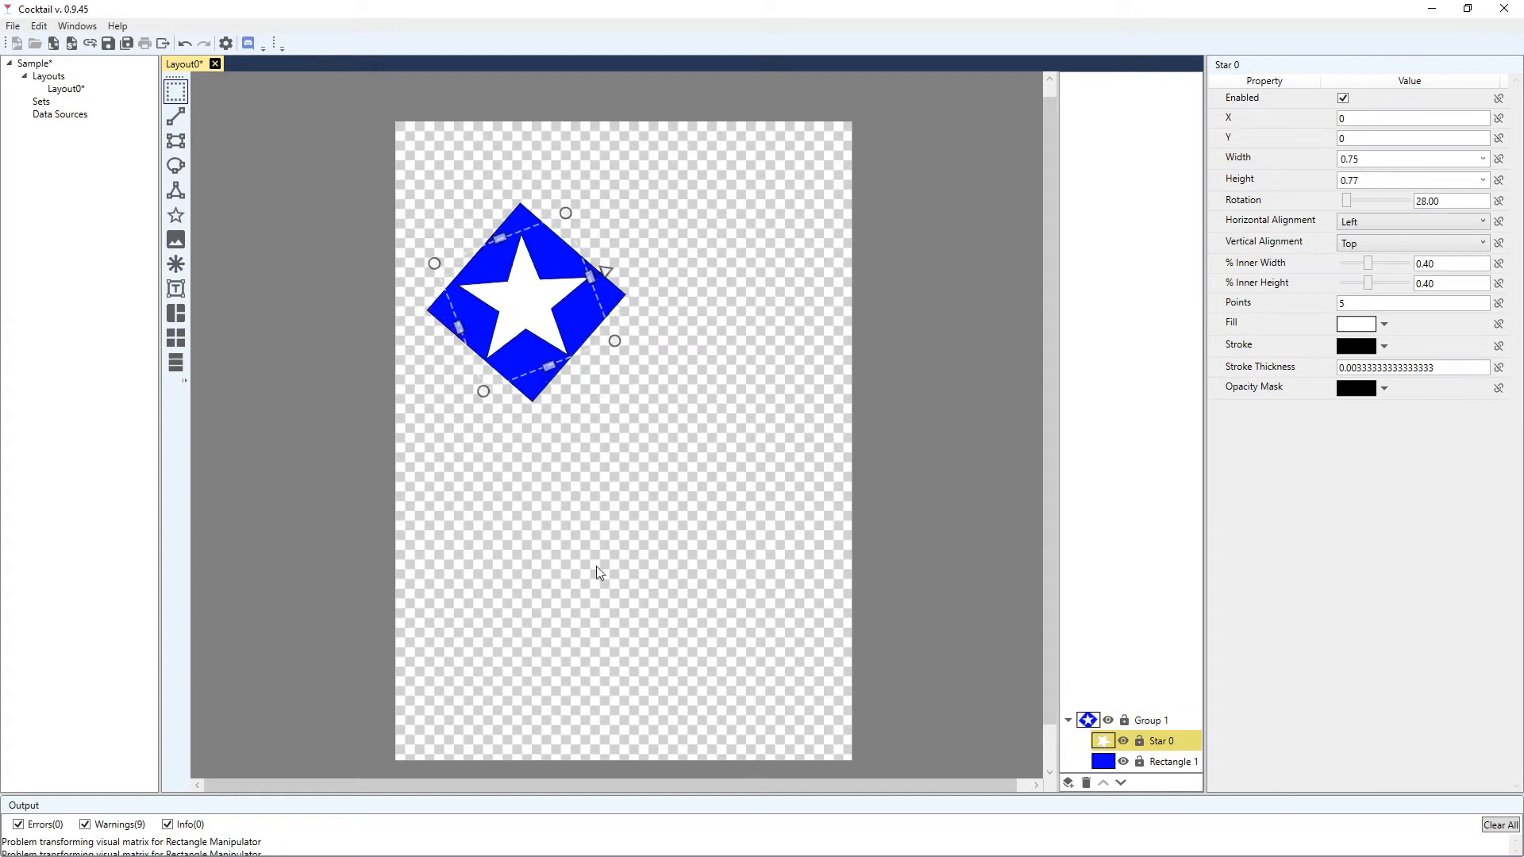
Move Group 1 to about X 0.65, Y 0.54, and enlarge Rectangle 1 inside it to about 1.28 wide and 1.3 high
left_click(1144, 721)
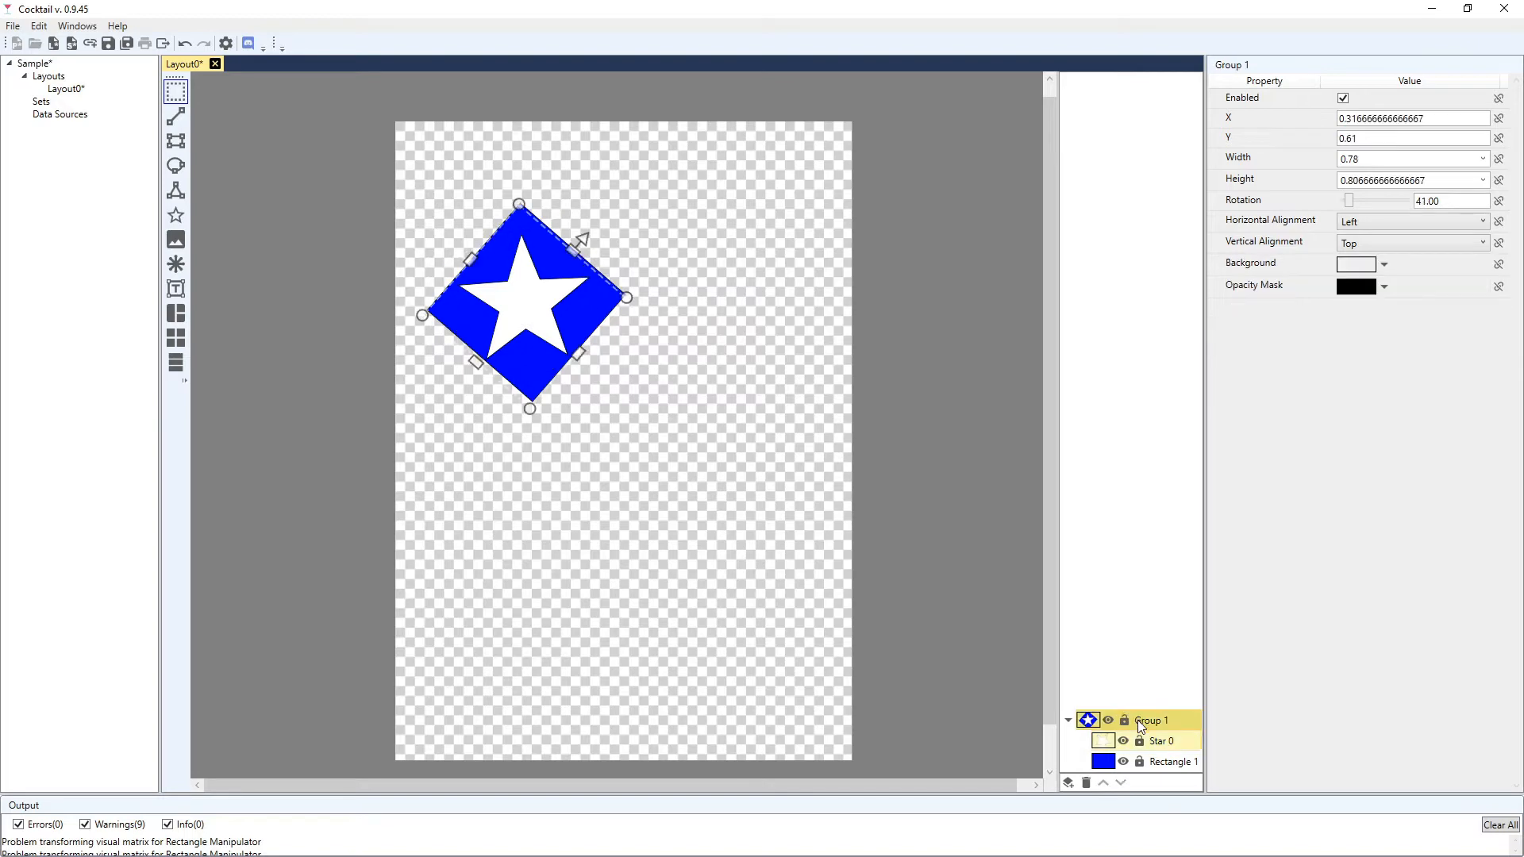
left_click_drag(545, 300, 603, 287)
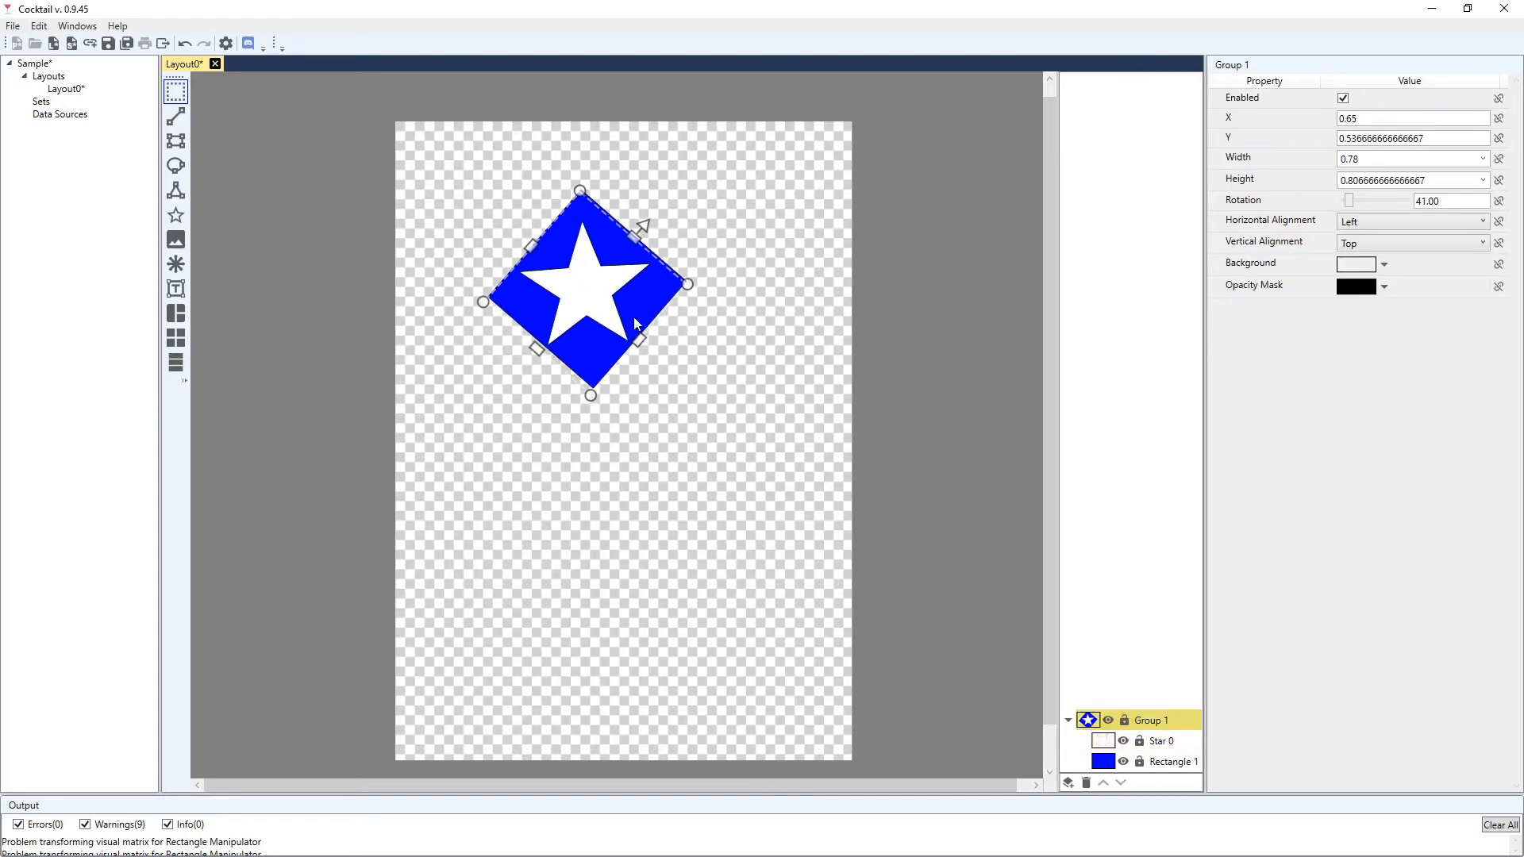
left_click(1172, 764)
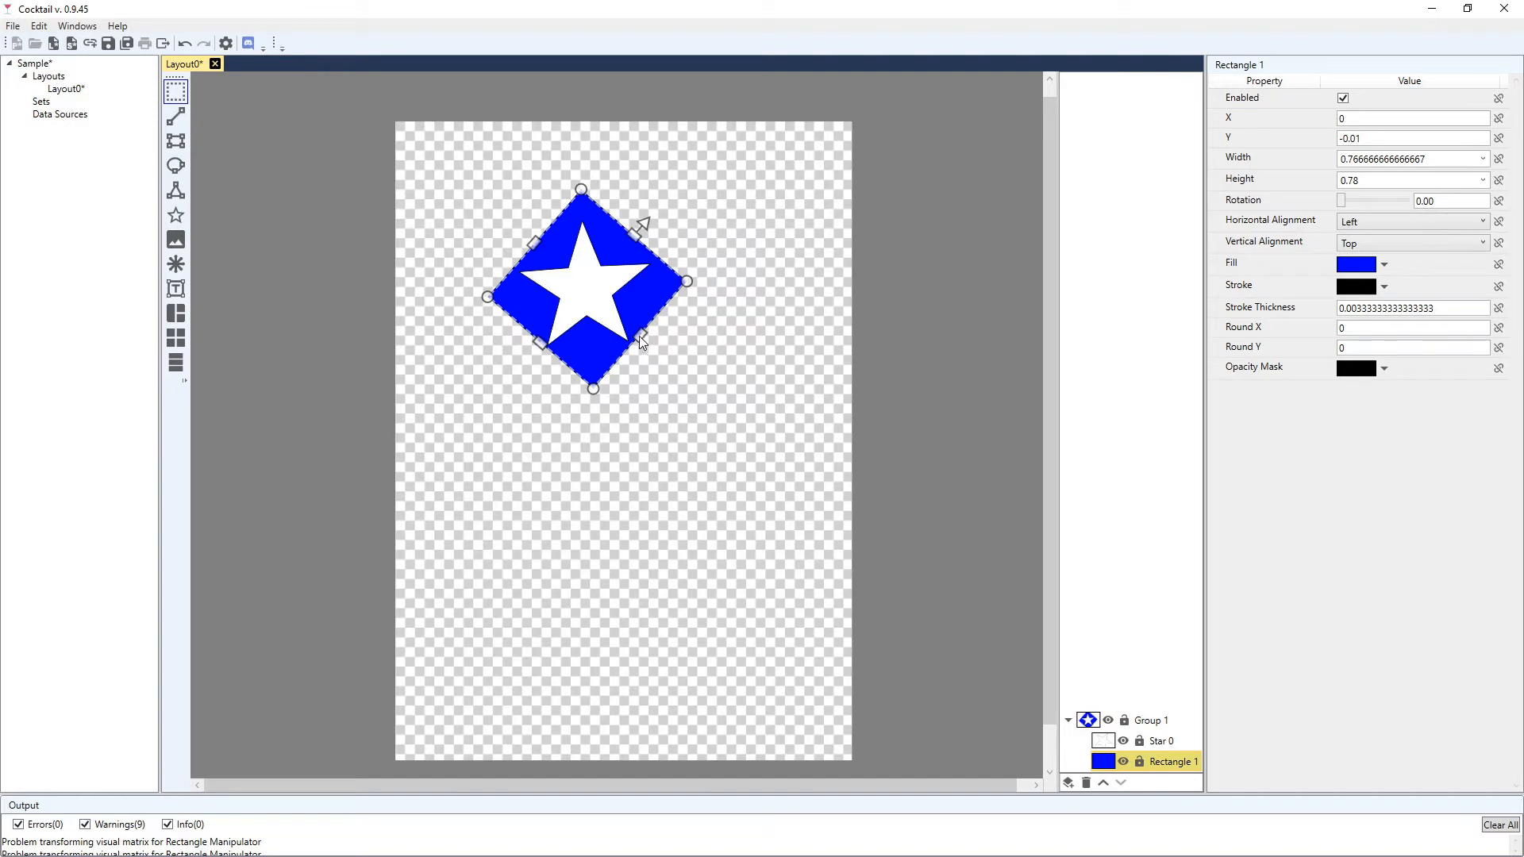
left_click_drag(597, 385, 601, 522)
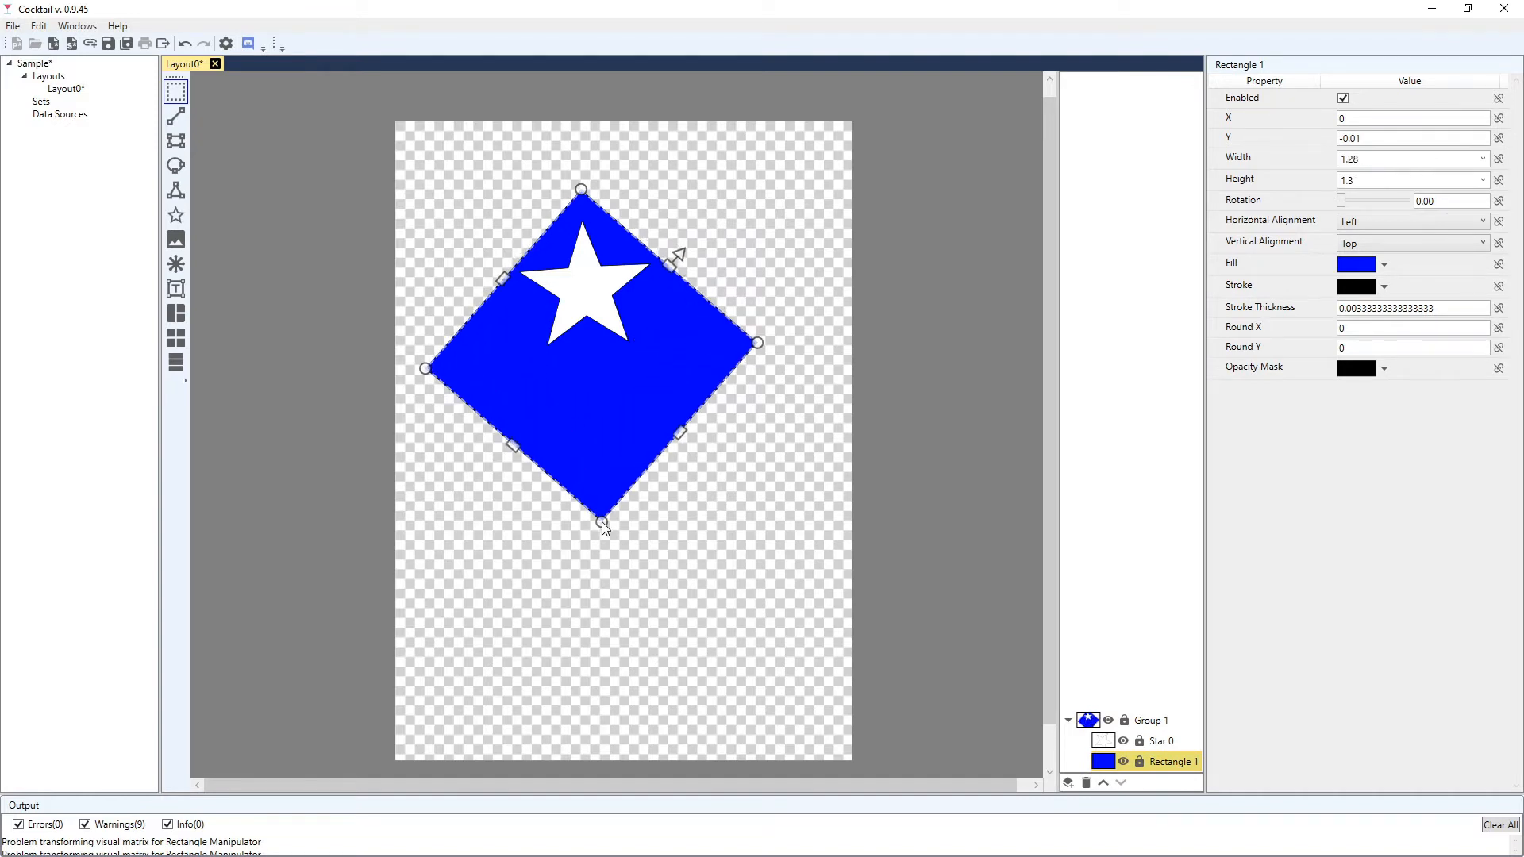
Move Group 1 slightly right on the canvas and enlarge it to about 1.36 wide and 1.39 high
left_click(1157, 722)
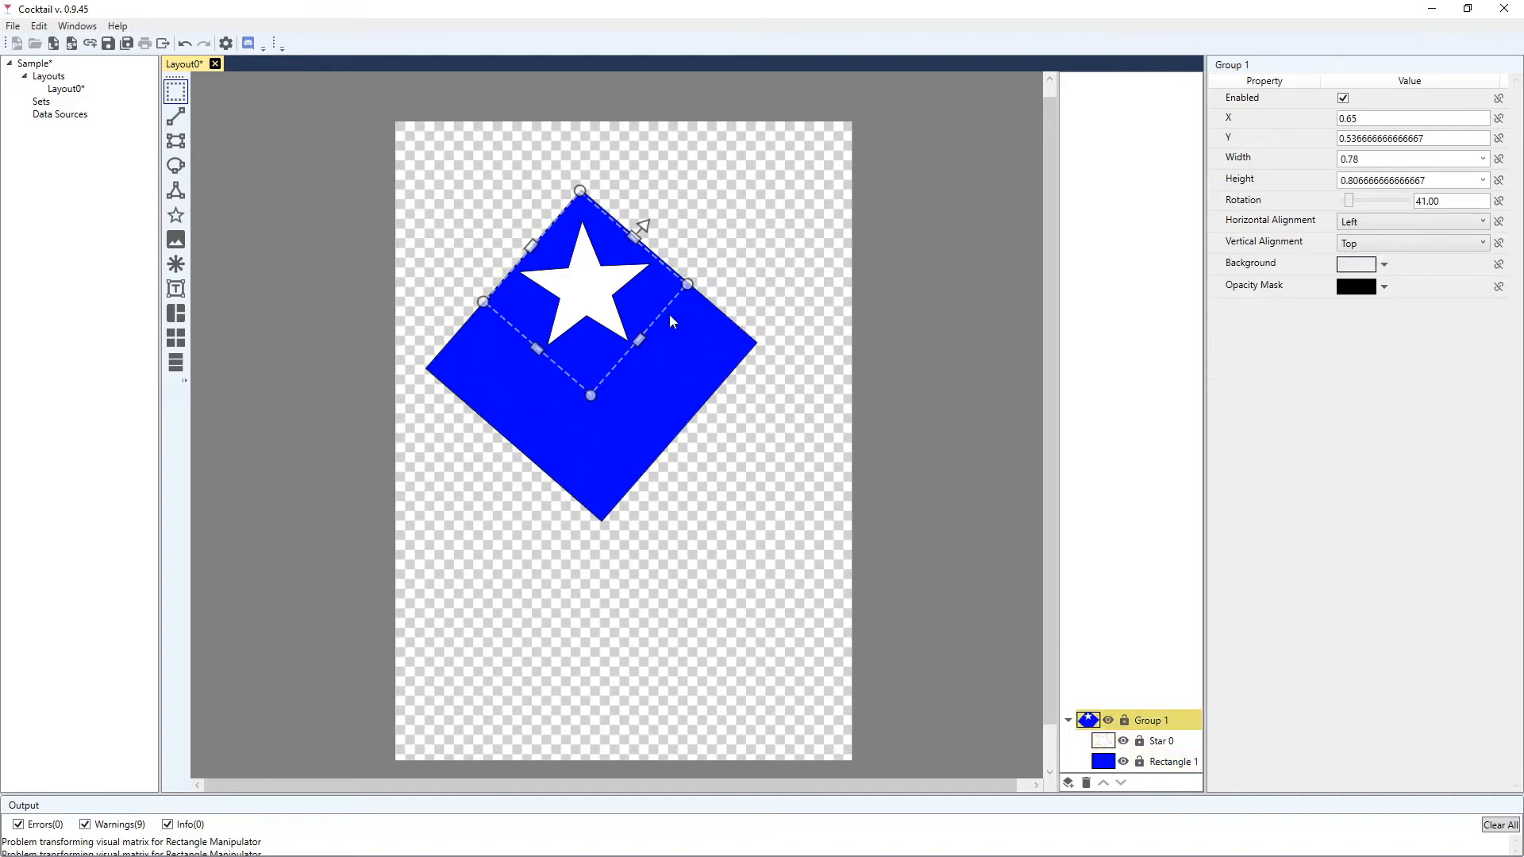
left_click_drag(635, 288, 694, 292)
left_click_drag(649, 400, 659, 550)
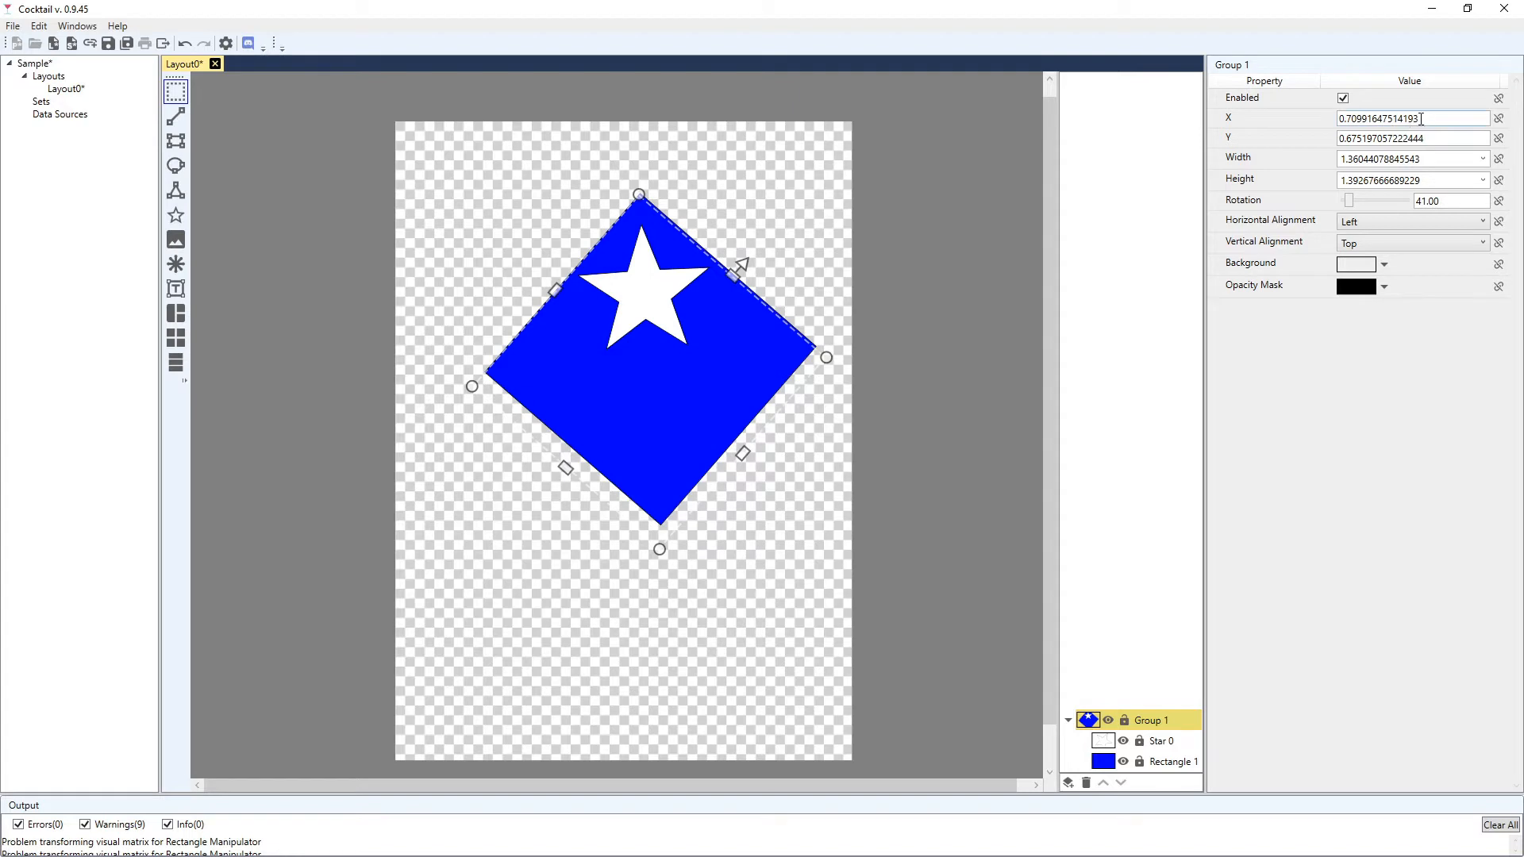
Set Rectangle 1's Y position to 0 and both its width and height to Auto
left_click(1170, 760)
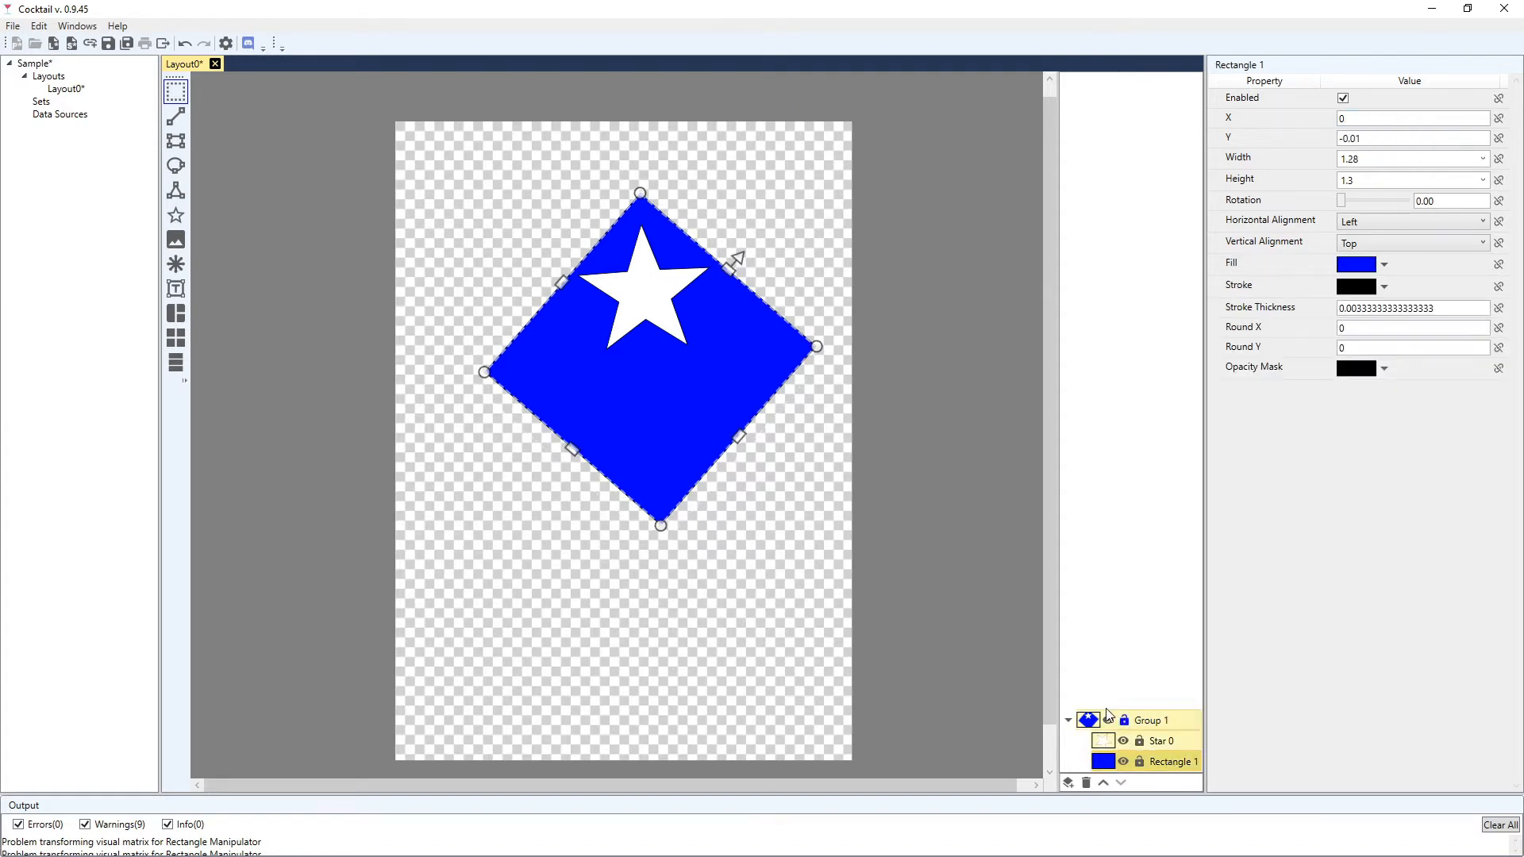
left_click(1383, 141)
type("0")
key("Return")
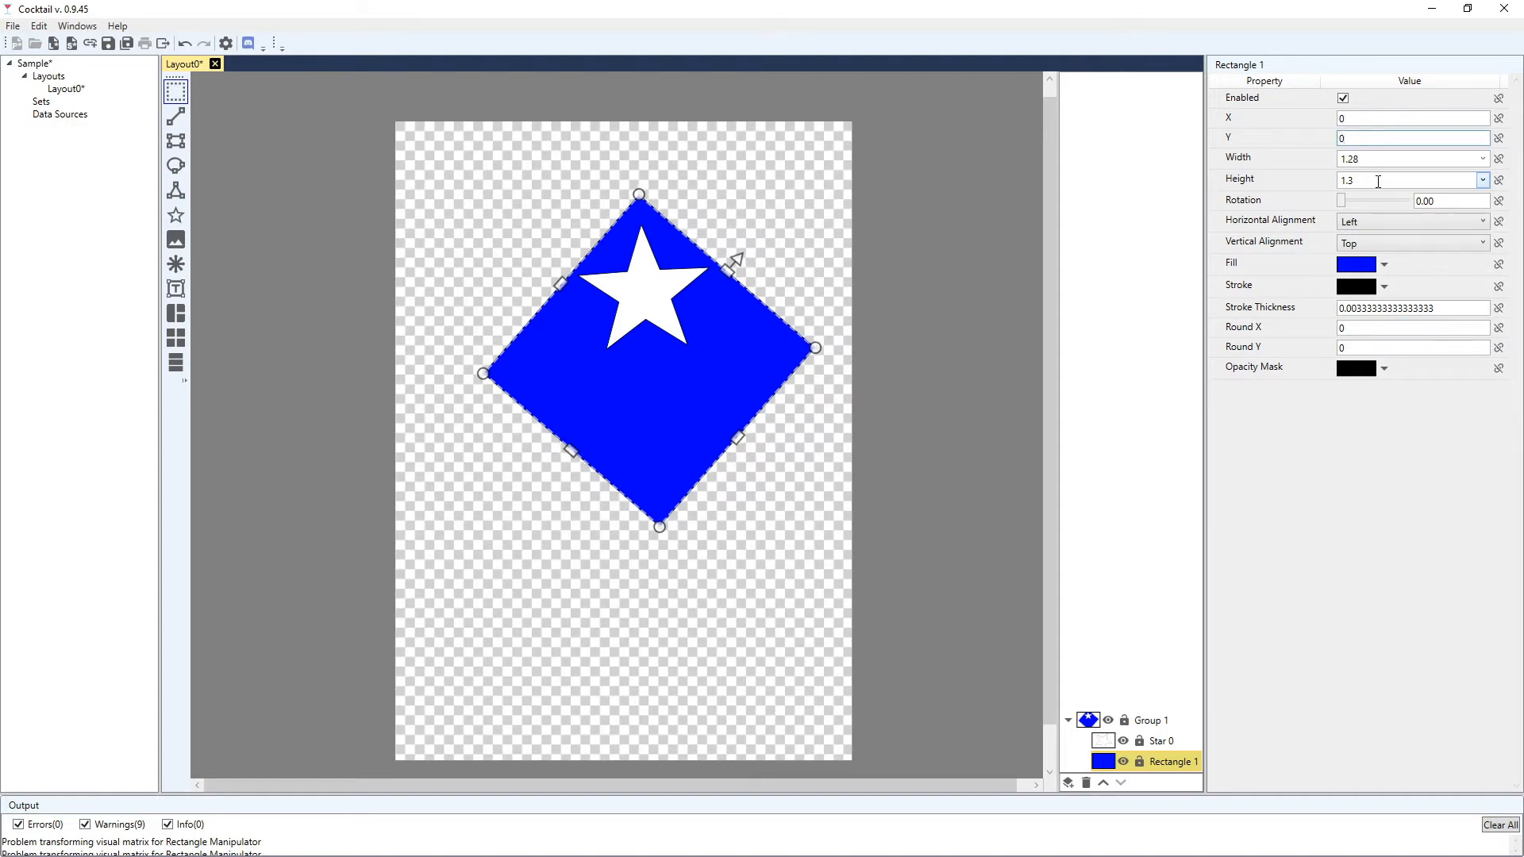
left_click(1483, 159)
left_click(1376, 178)
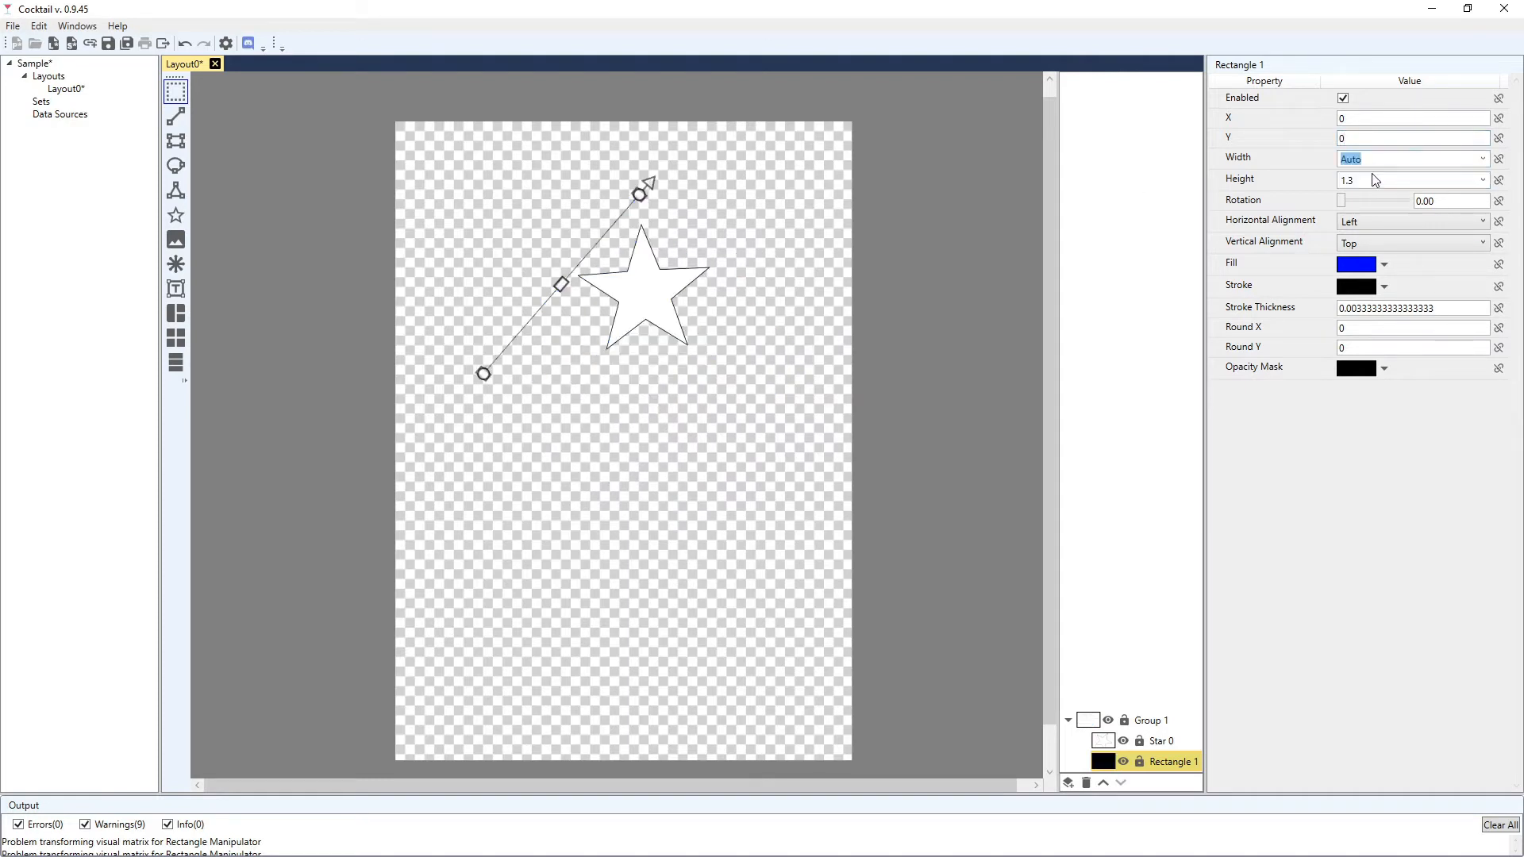
left_click(1483, 180)
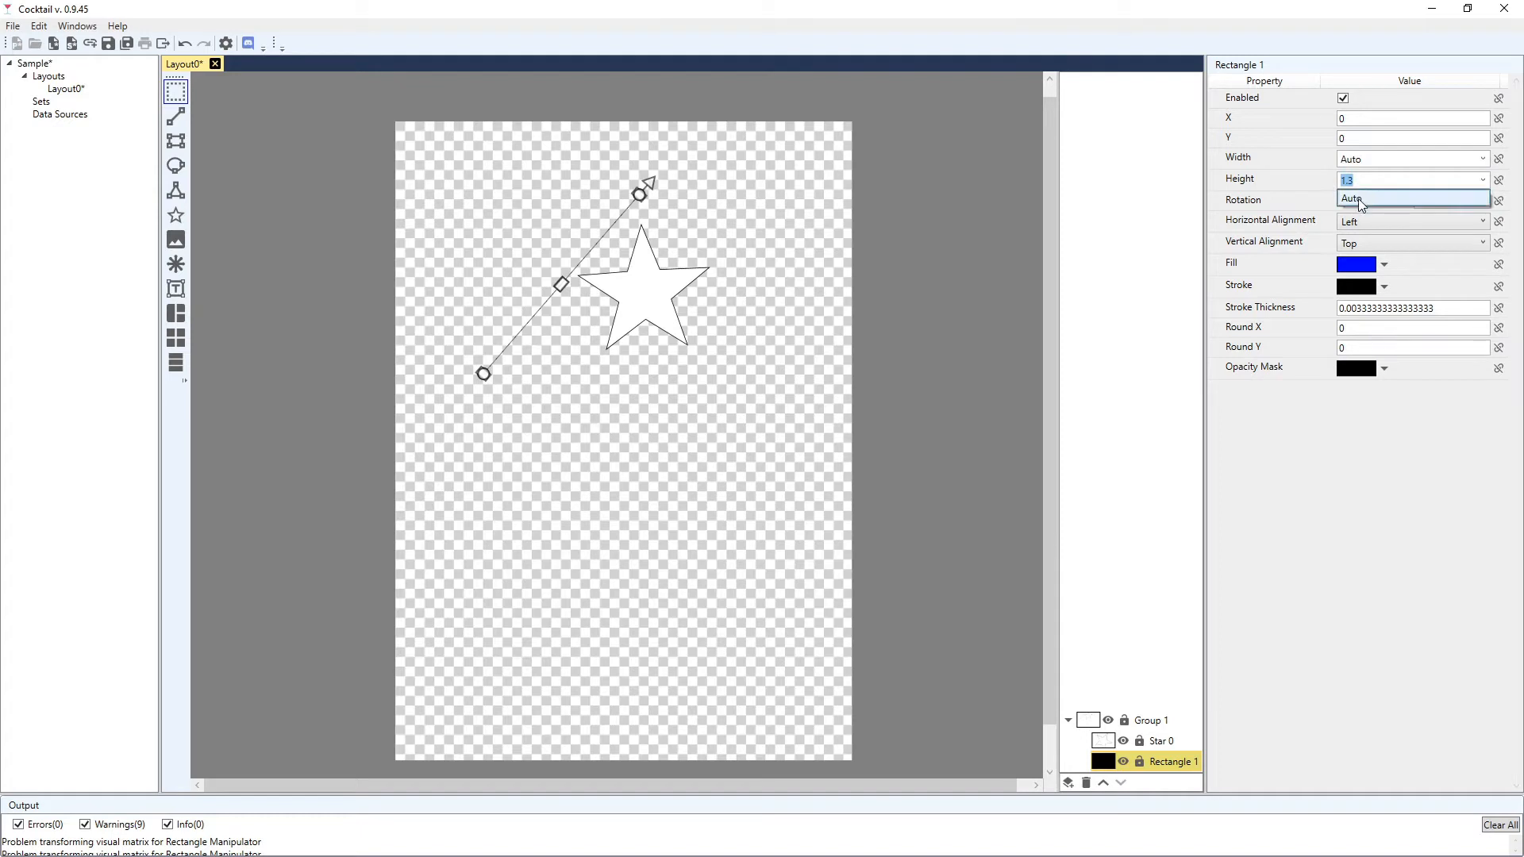
left_click(1359, 199)
Set Rectangle 1's horizontal and vertical alignment to Stretch so it fills Group 1
left_click(1398, 222)
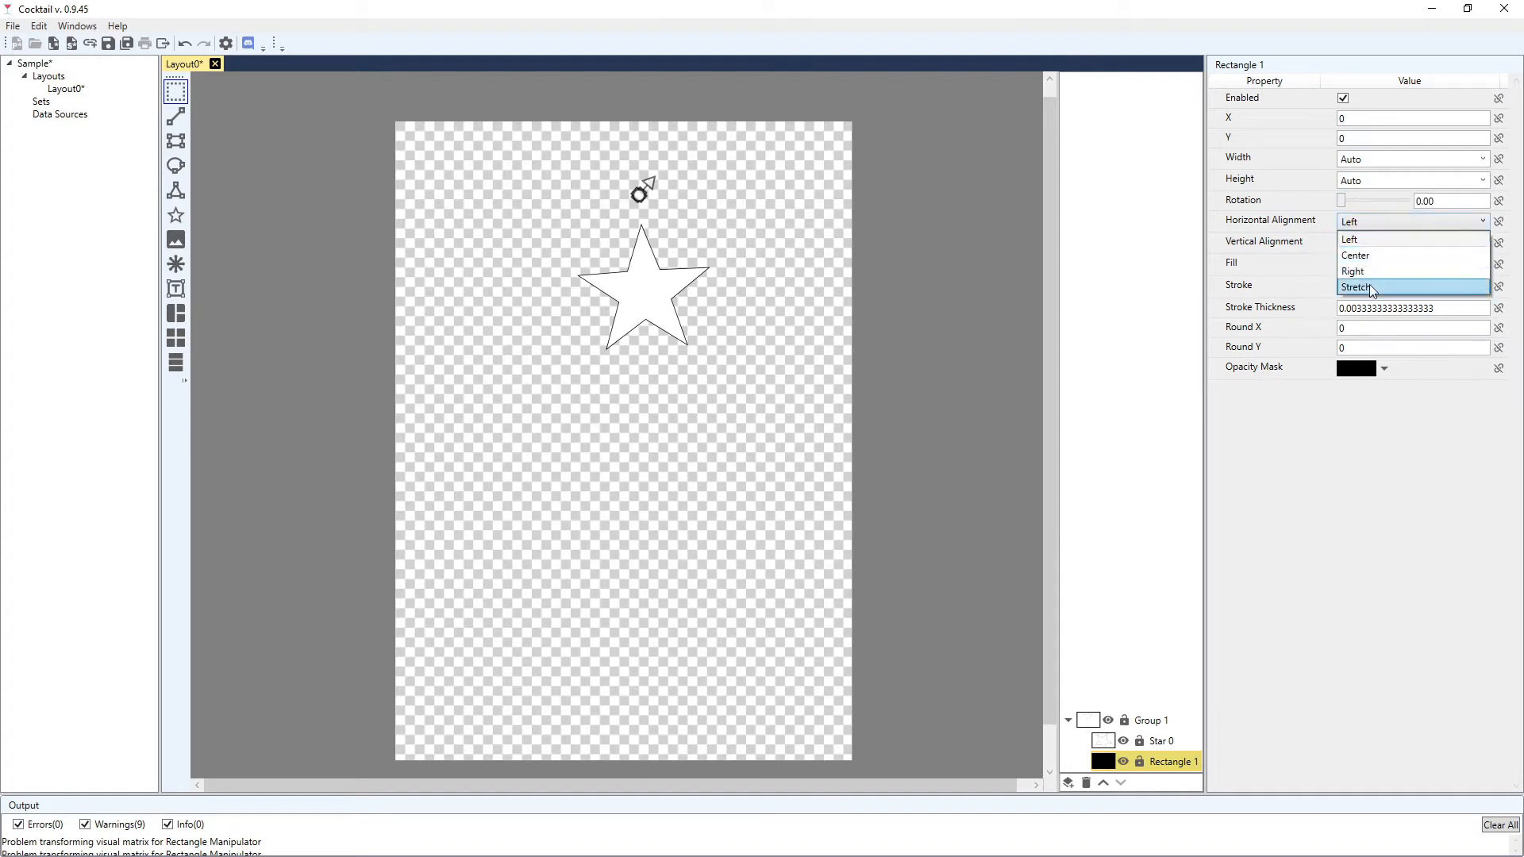
left_click(1370, 286)
left_click(1390, 243)
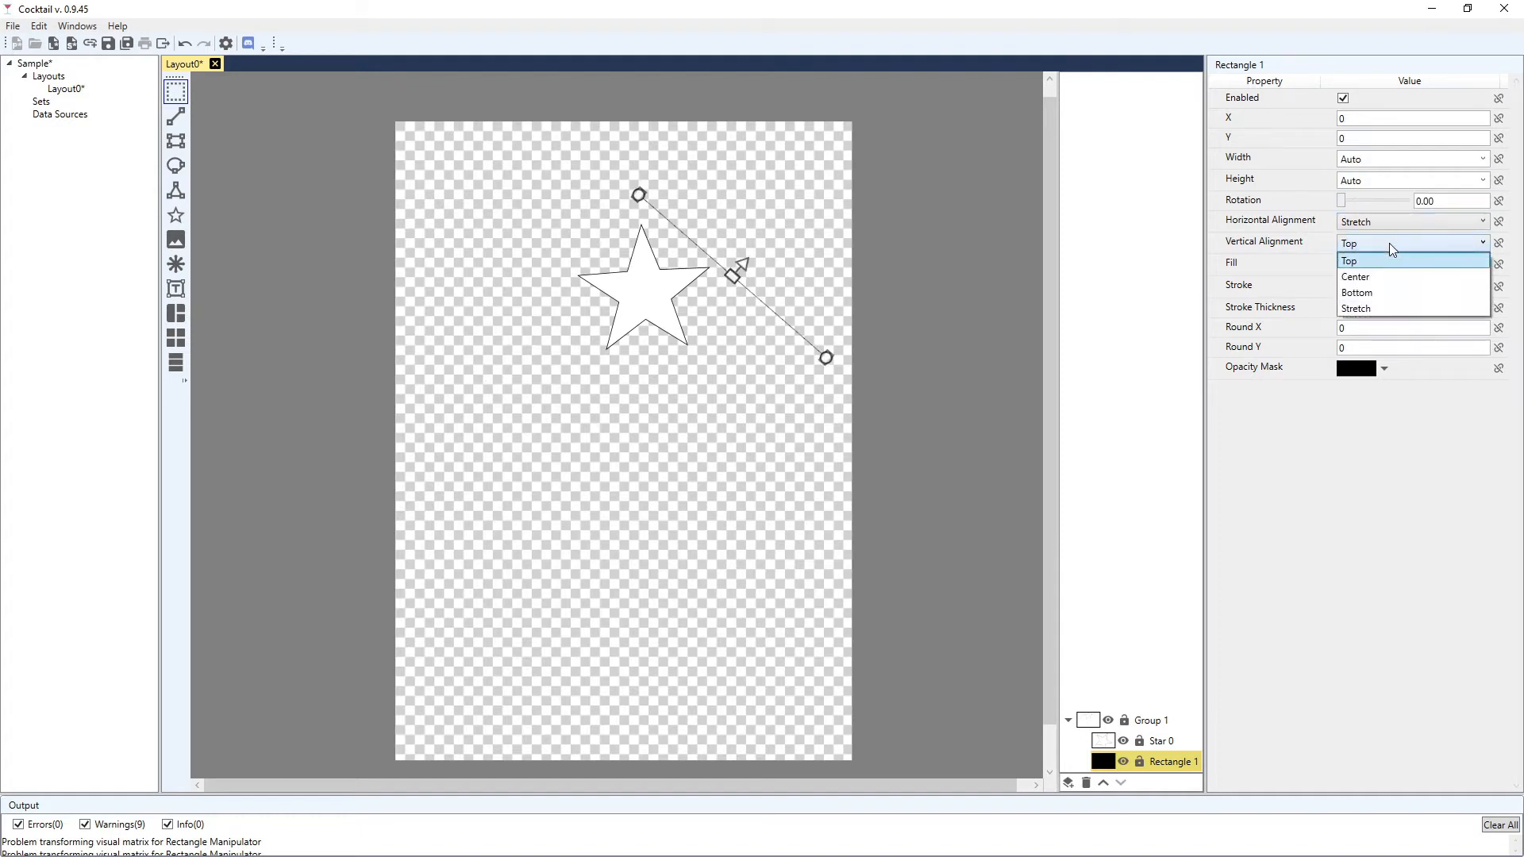
left_click(1373, 311)
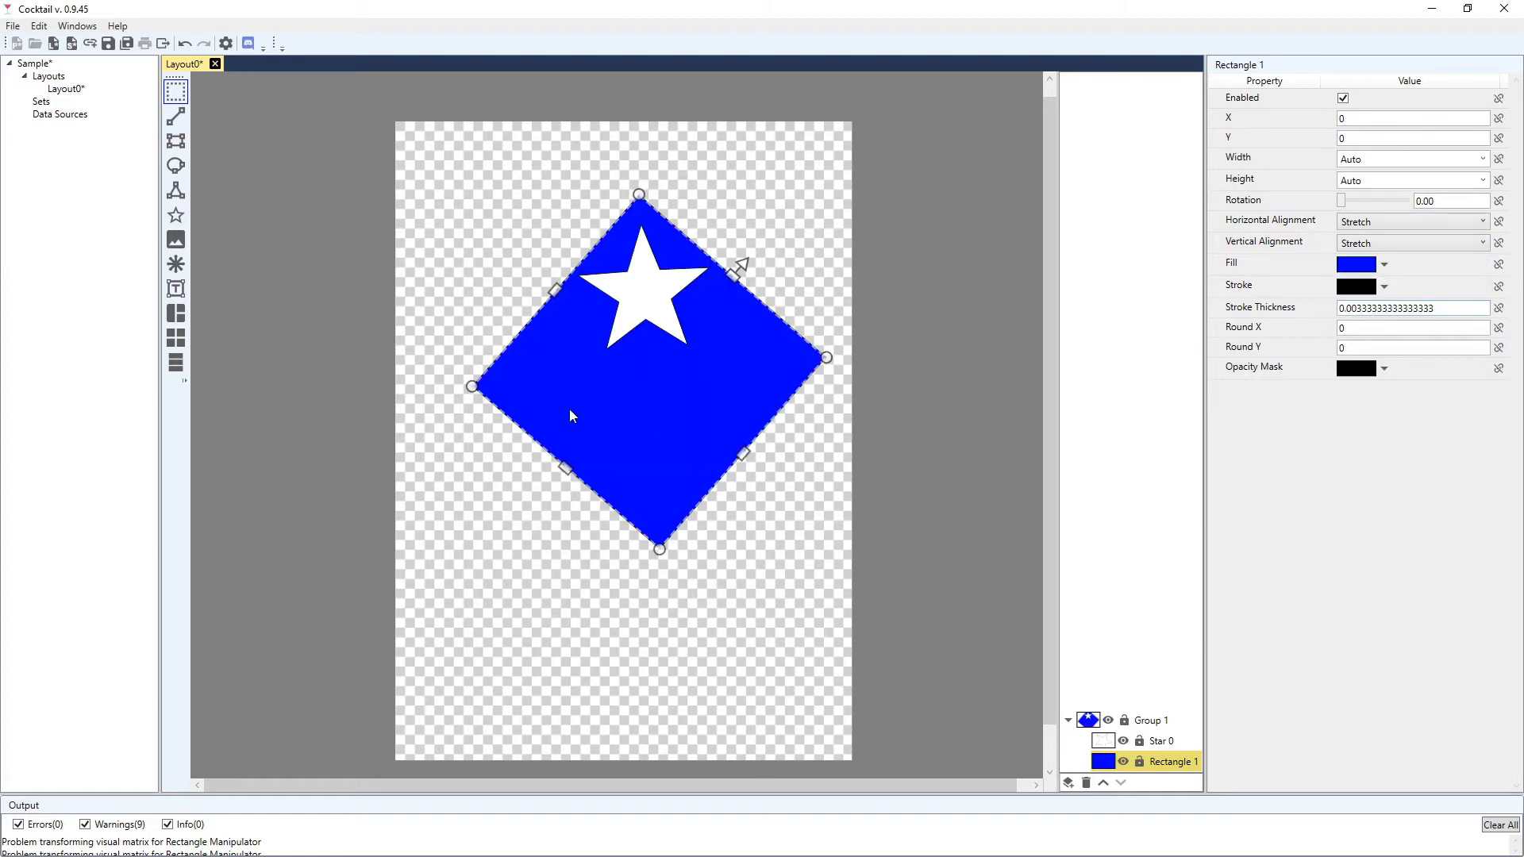
left_click(1143, 720)
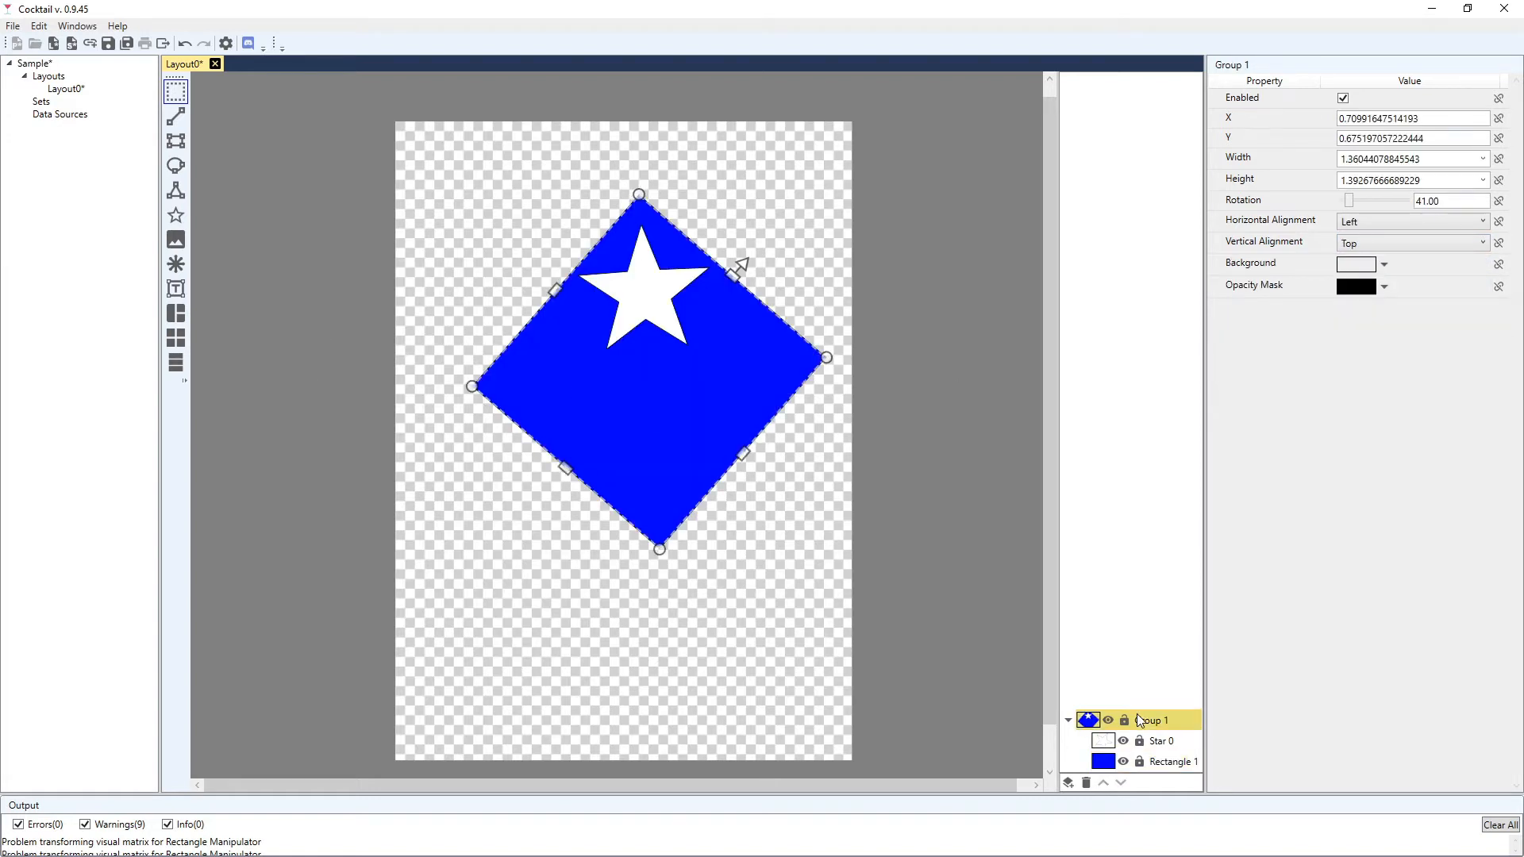
left_click(1169, 760)
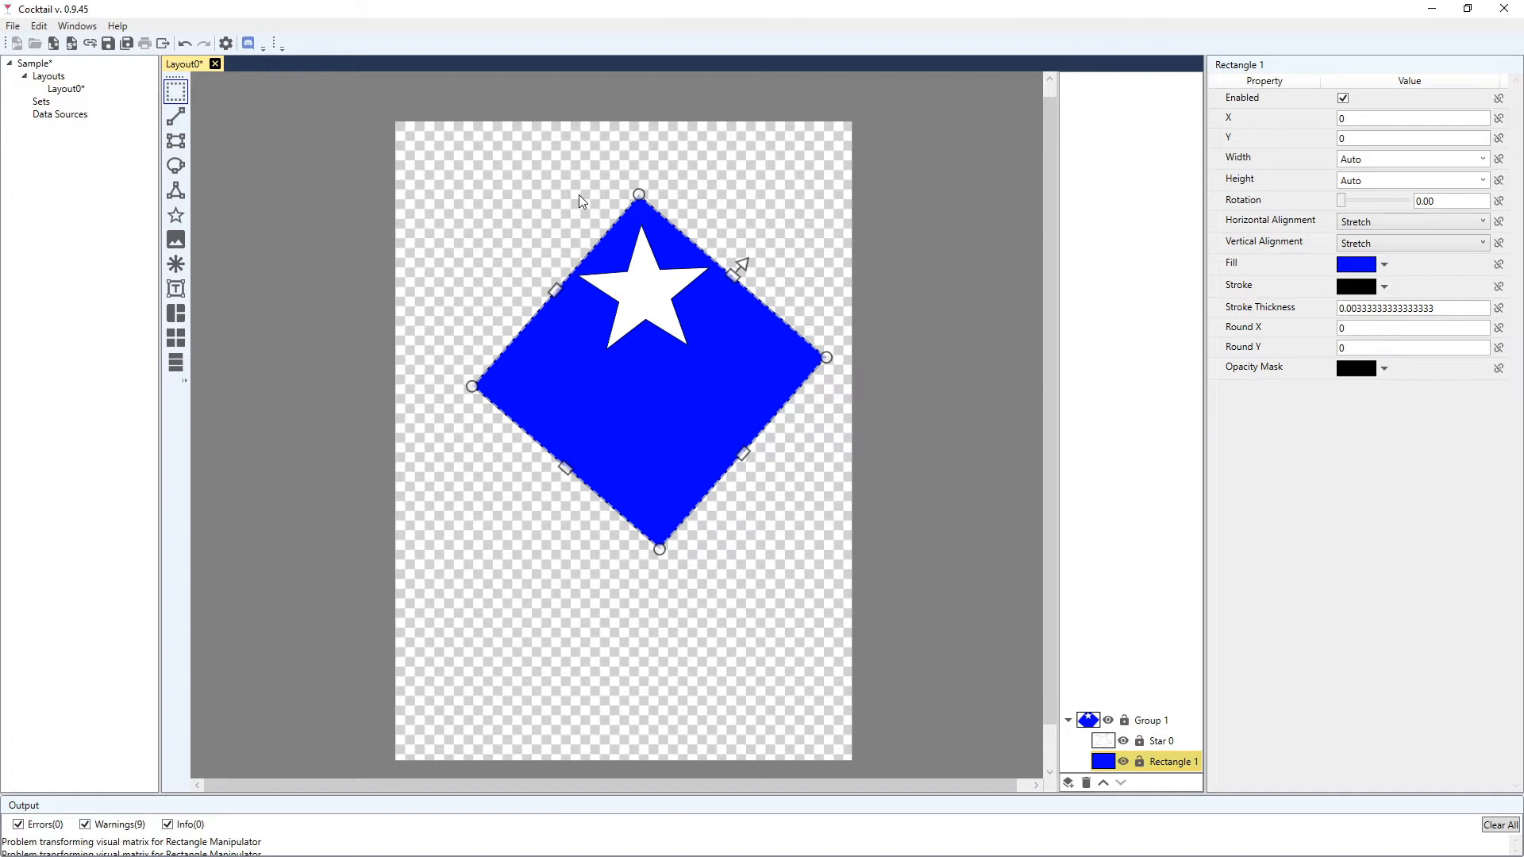
Reset Star 0's rotation to 0 and set both its width and height to Auto
left_click(1174, 744)
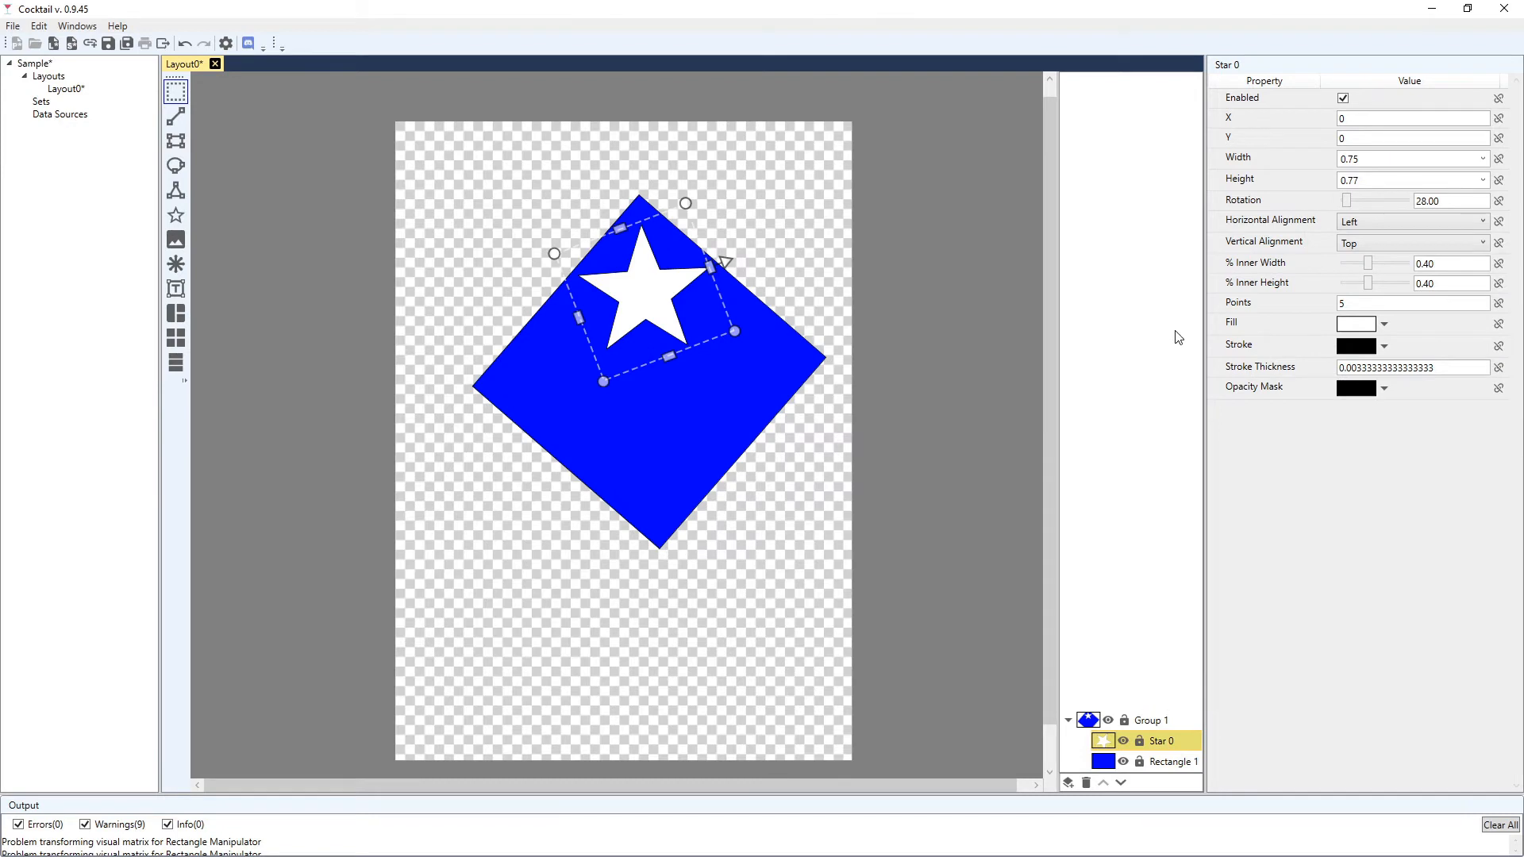
left_click_drag(1351, 202, 1340, 200)
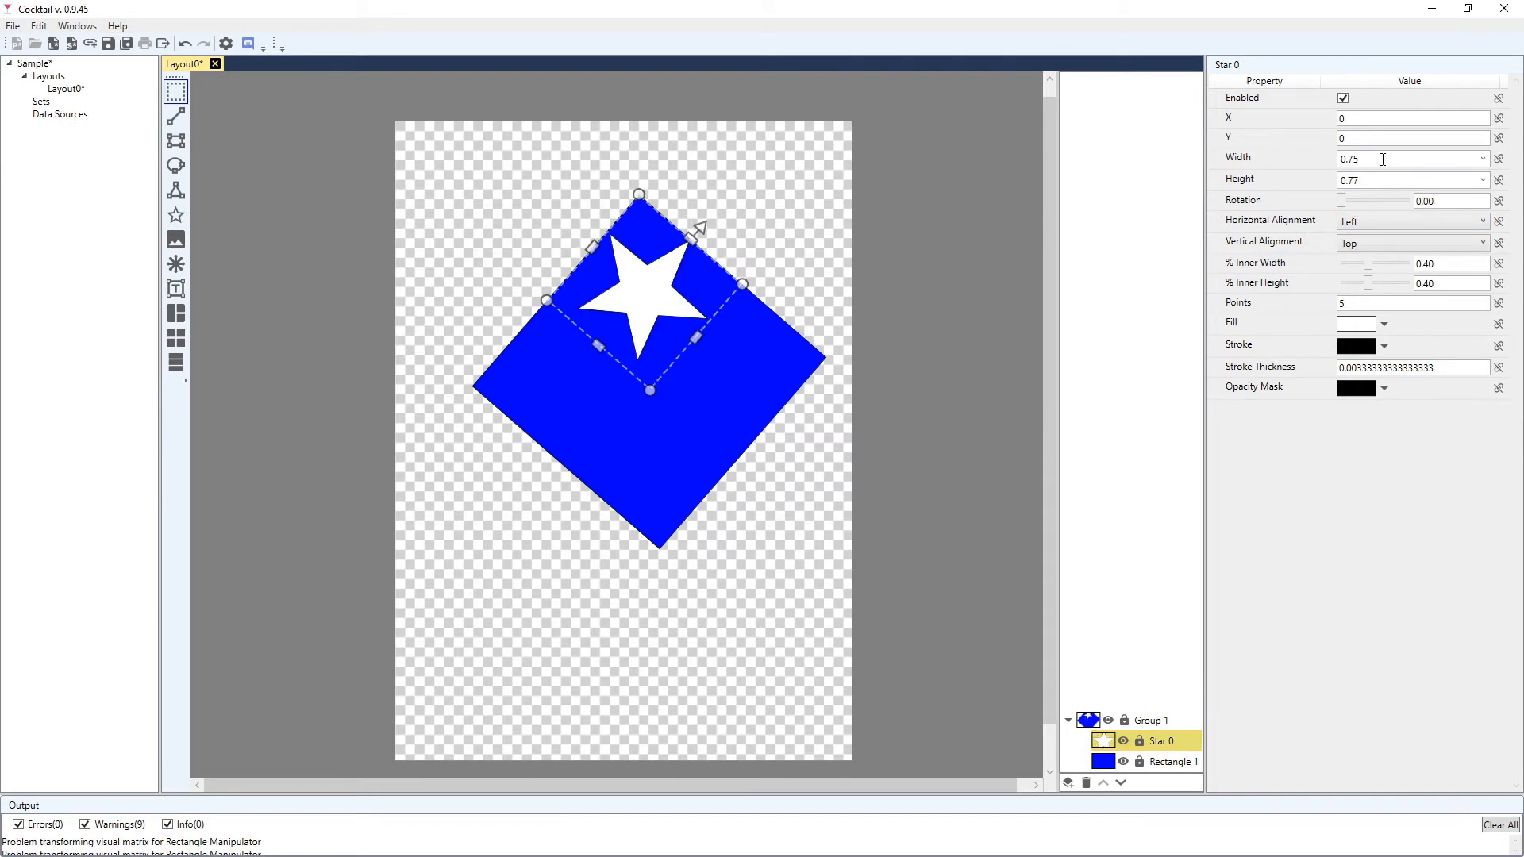
left_click(1377, 159)
left_click(1481, 158)
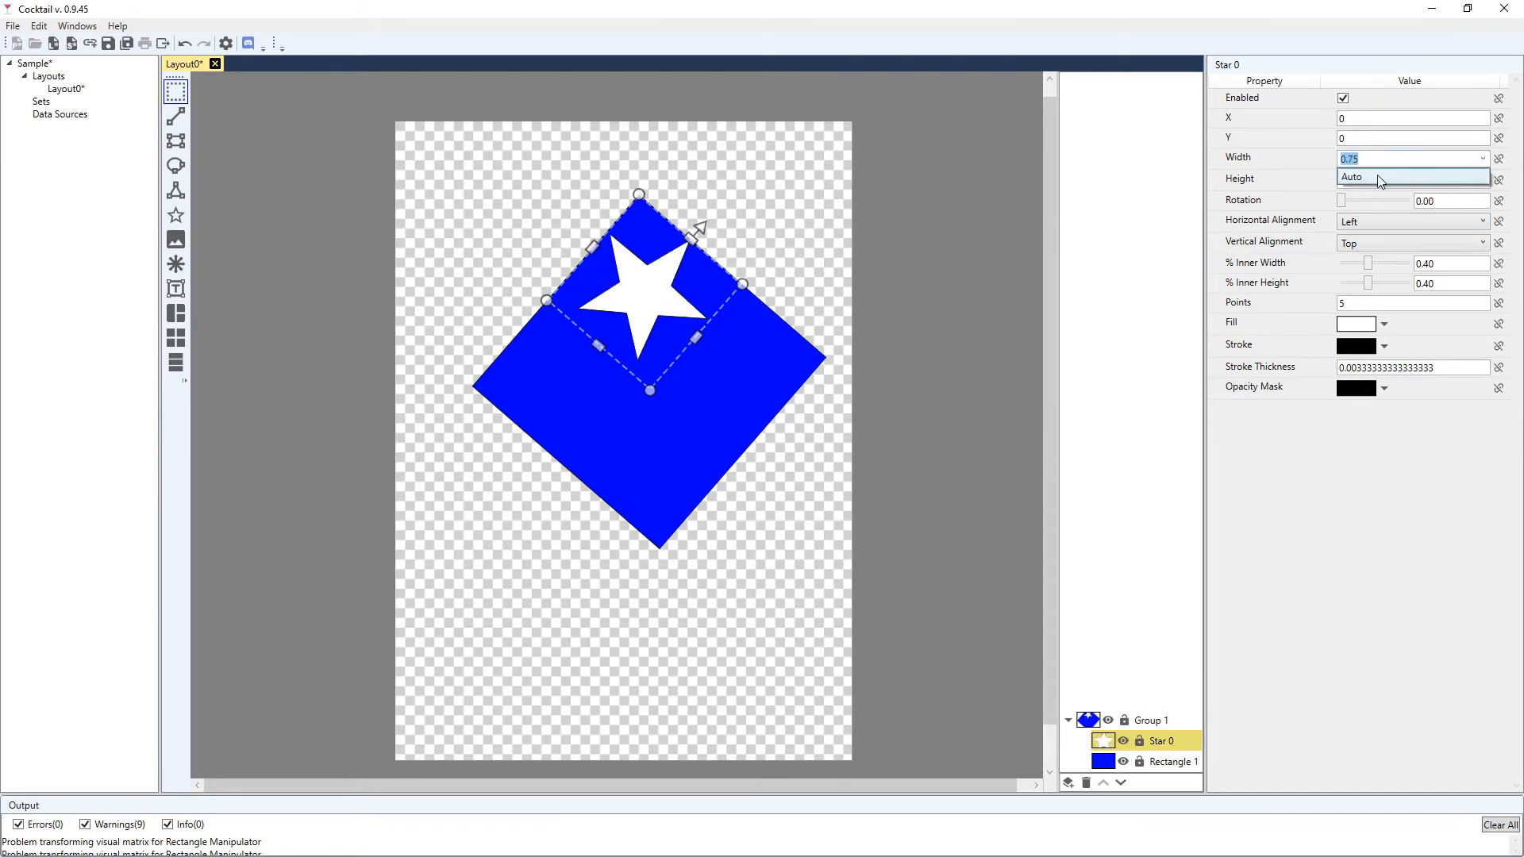
left_click(1424, 175)
left_click(1482, 180)
left_click(1430, 193)
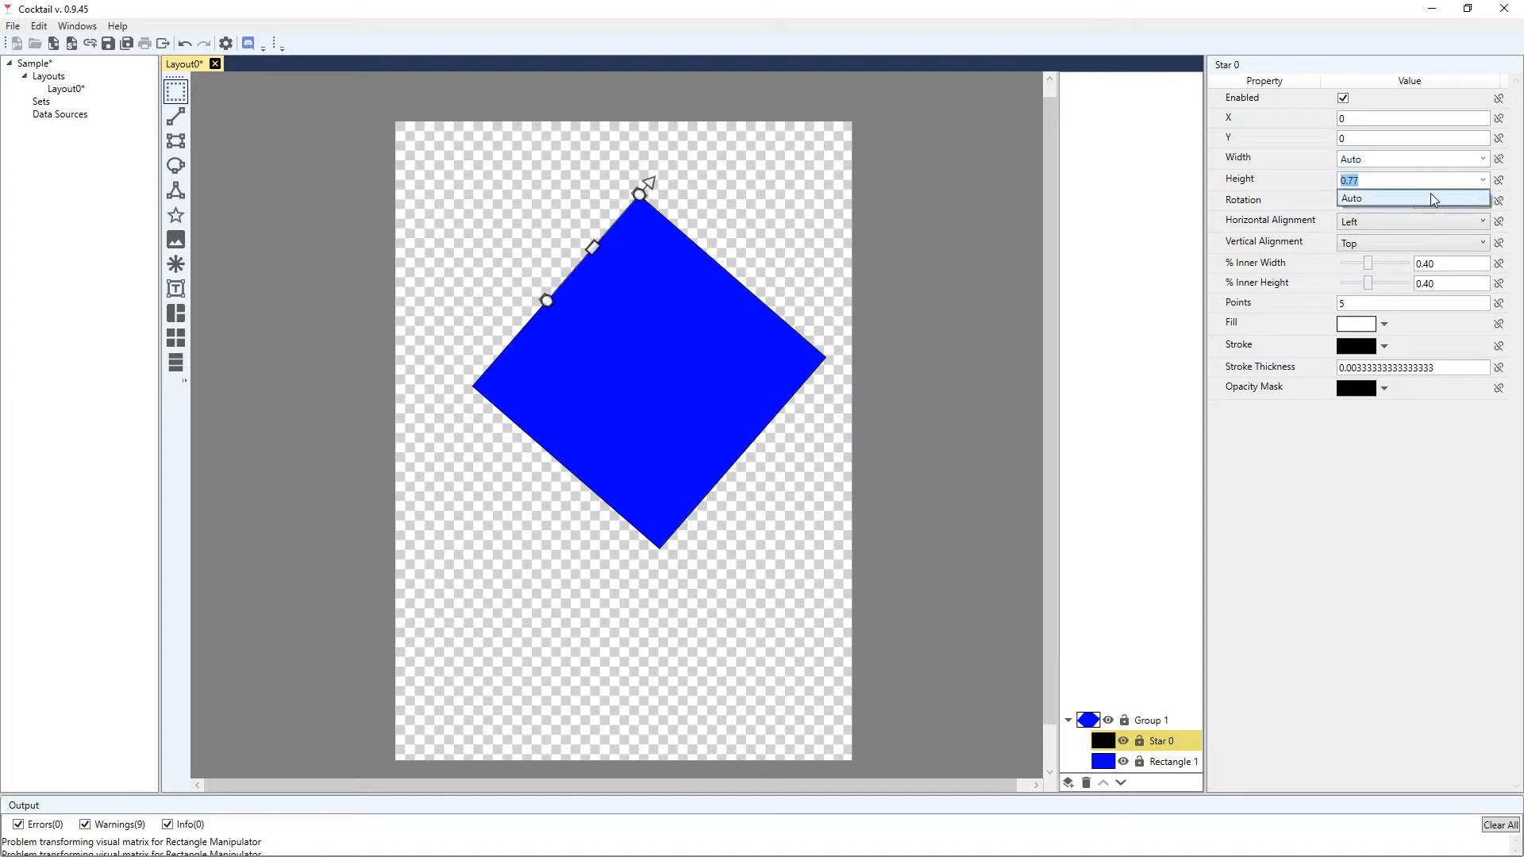
Set Star 0's horizontal and vertical alignment to Stretch and rotate the star to about 316 degrees
left_click(1404, 224)
left_click(1399, 285)
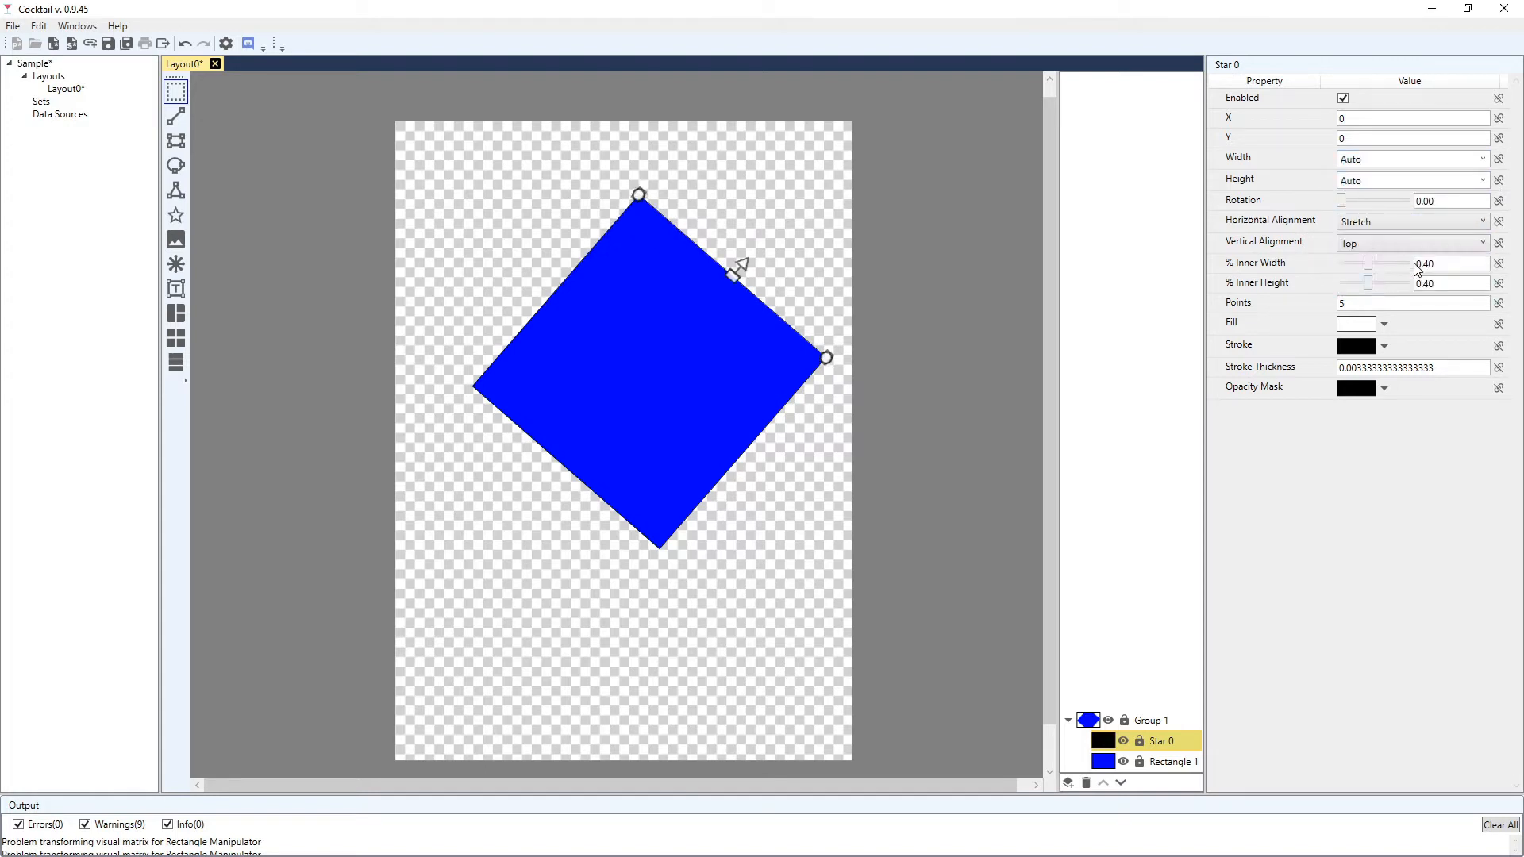
left_click(1415, 250)
left_click(1375, 308)
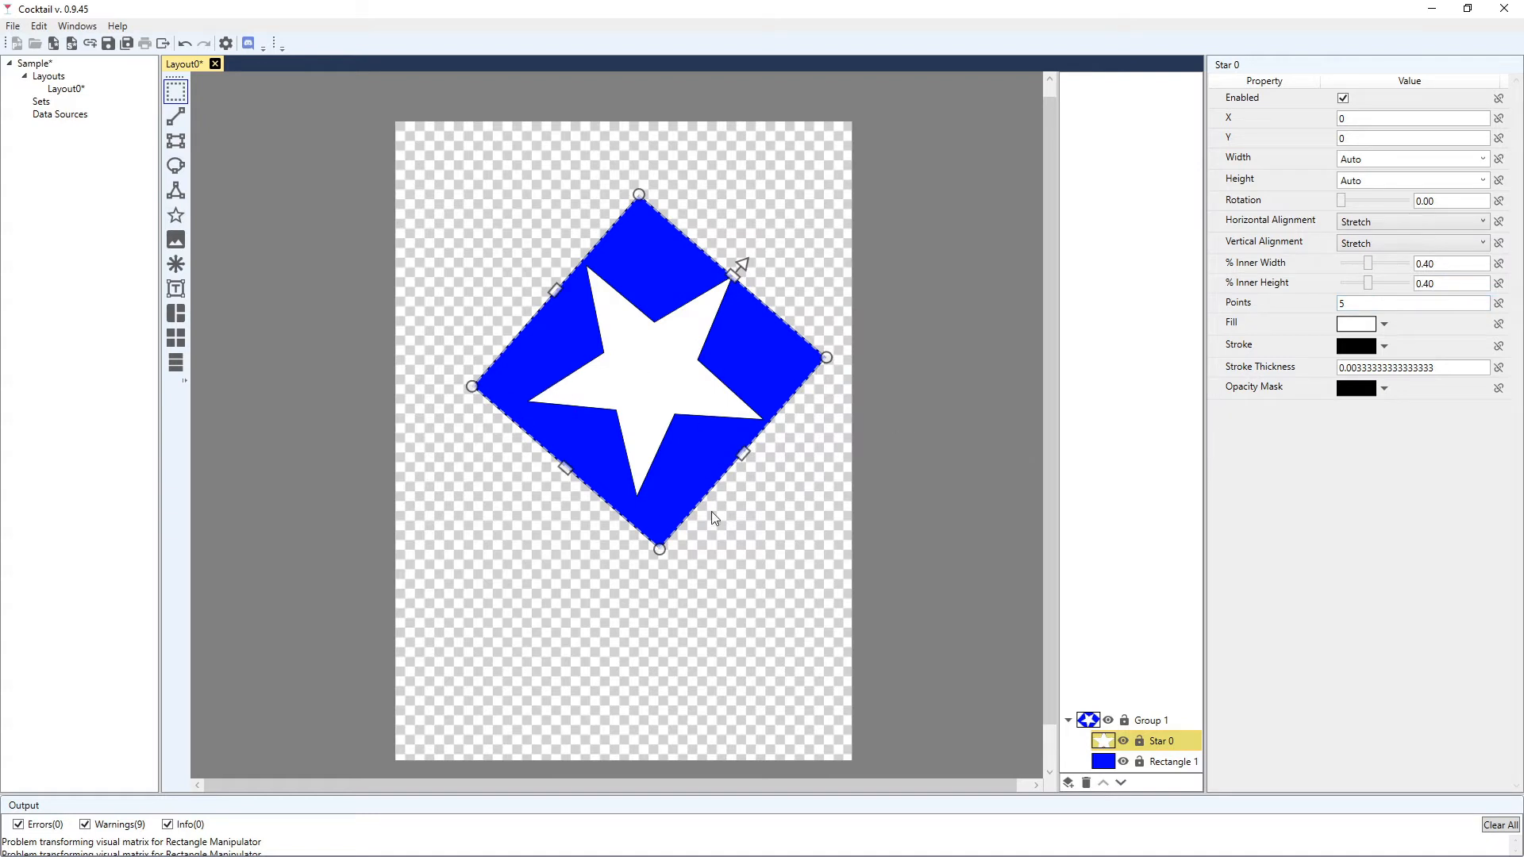
left_click_drag(742, 266, 645, 210)
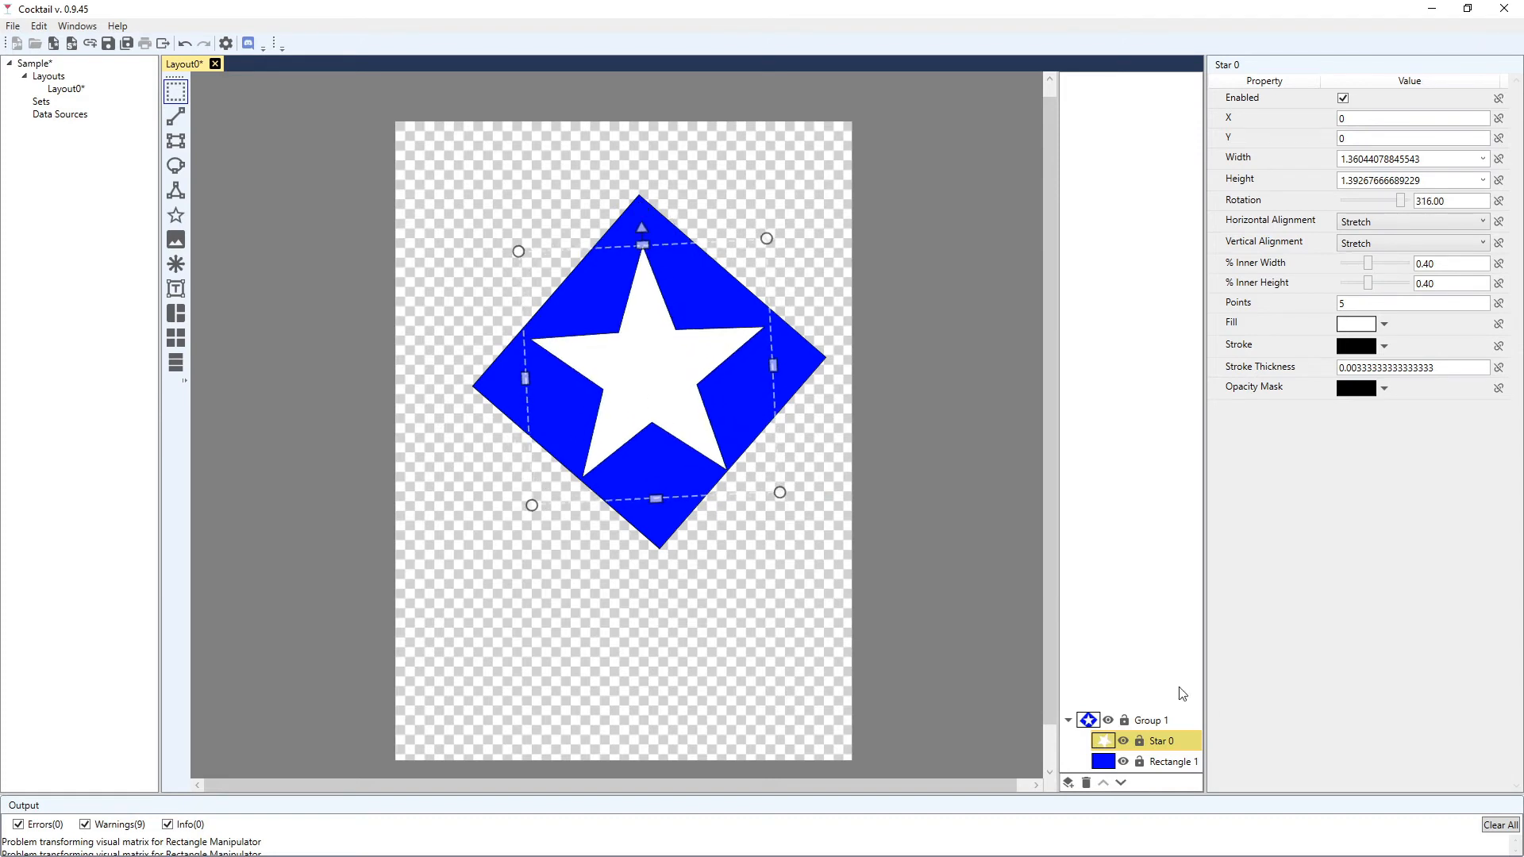
Move Group 1 up and left on the canvas and enlarge it to about 1.54 wide and 1.40 high
left_click(1149, 721)
left_click_drag(667, 367, 605, 442)
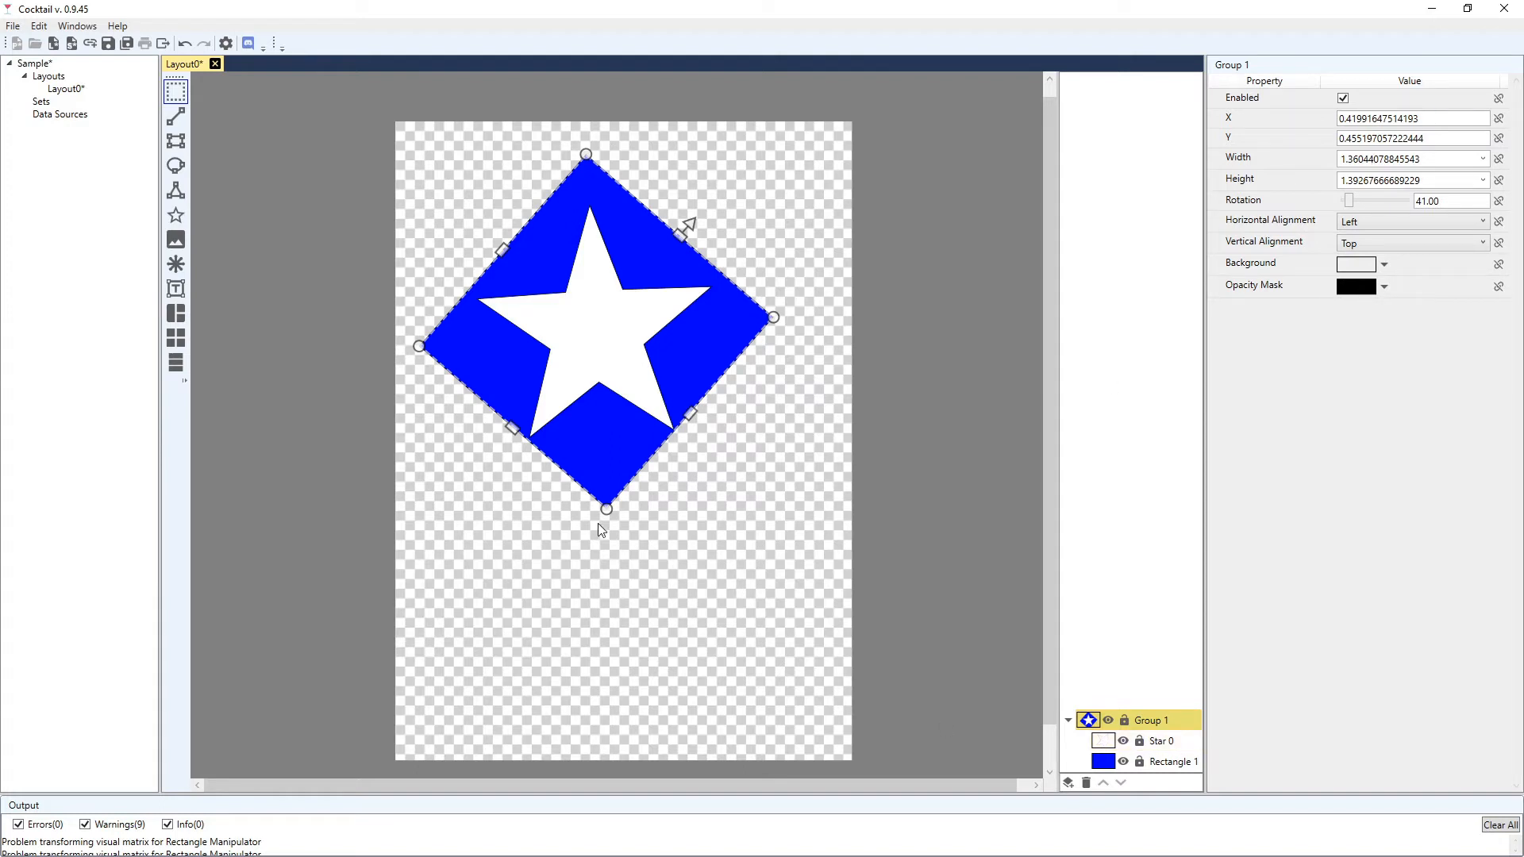
left_click_drag(609, 512, 648, 541)
Set both the width and height of Star 0 back to Auto
left_click(1159, 746)
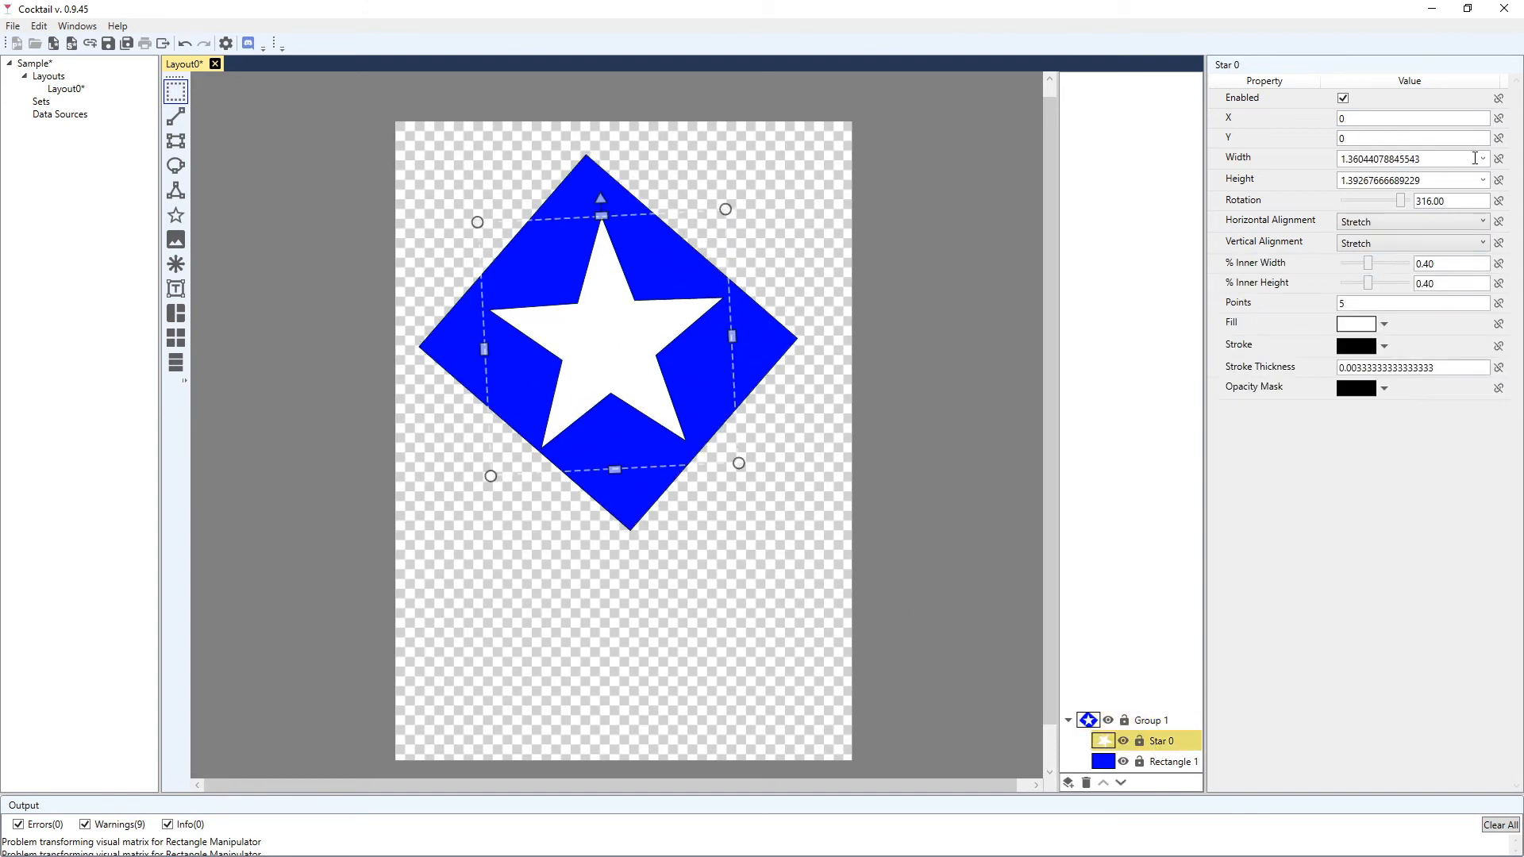
left_click(1482, 159)
left_click(1367, 180)
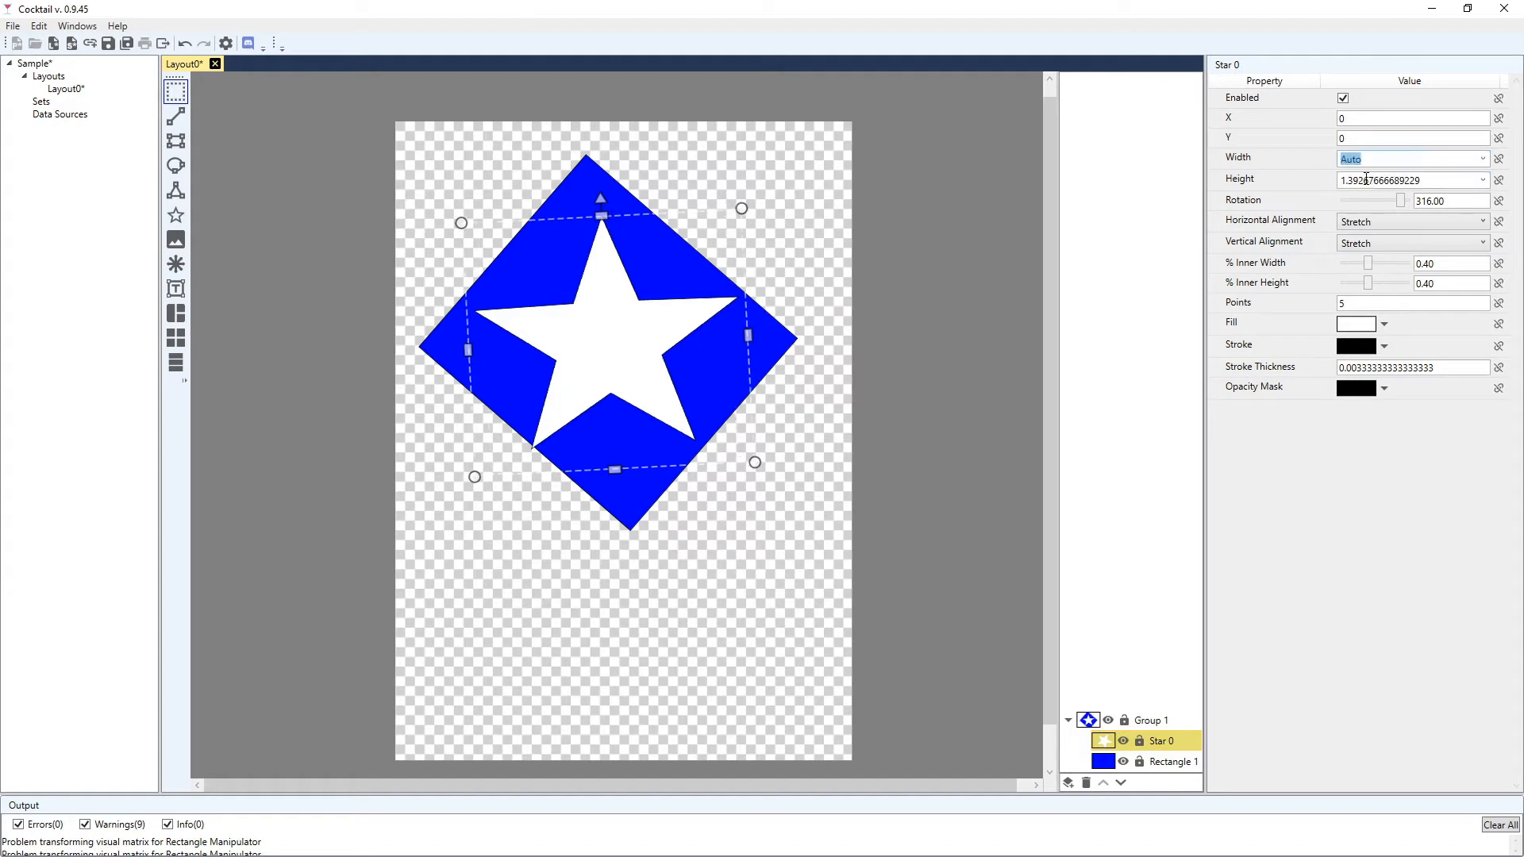
left_click(1482, 180)
left_click(1352, 199)
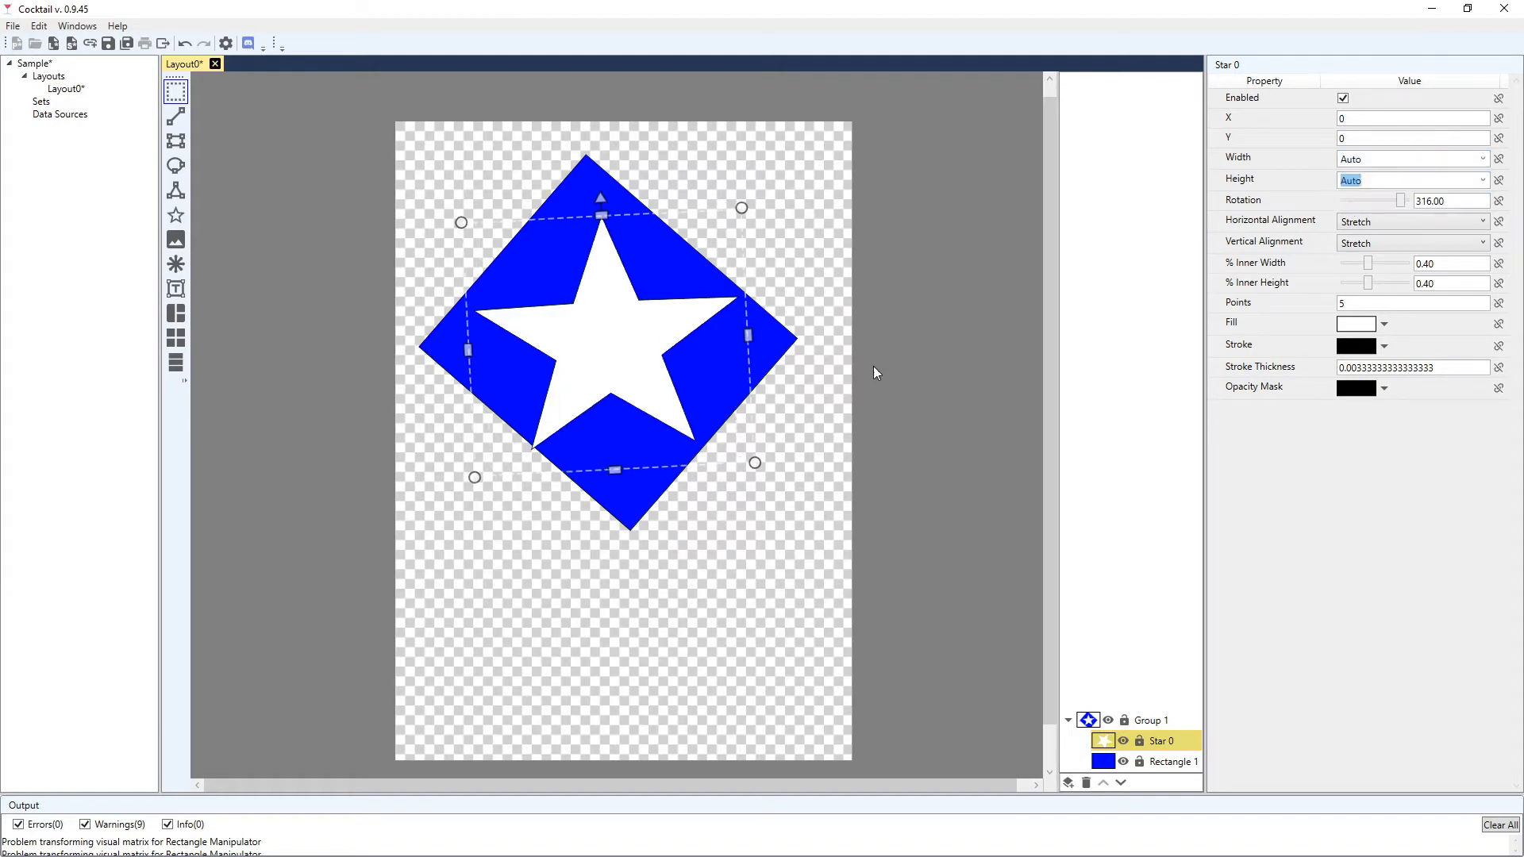
Resize Group 1 repeatedly on the canvas, shrinking it to about 0.54 by 0.53, then enlarging and shrinking it again
left_click(1165, 722)
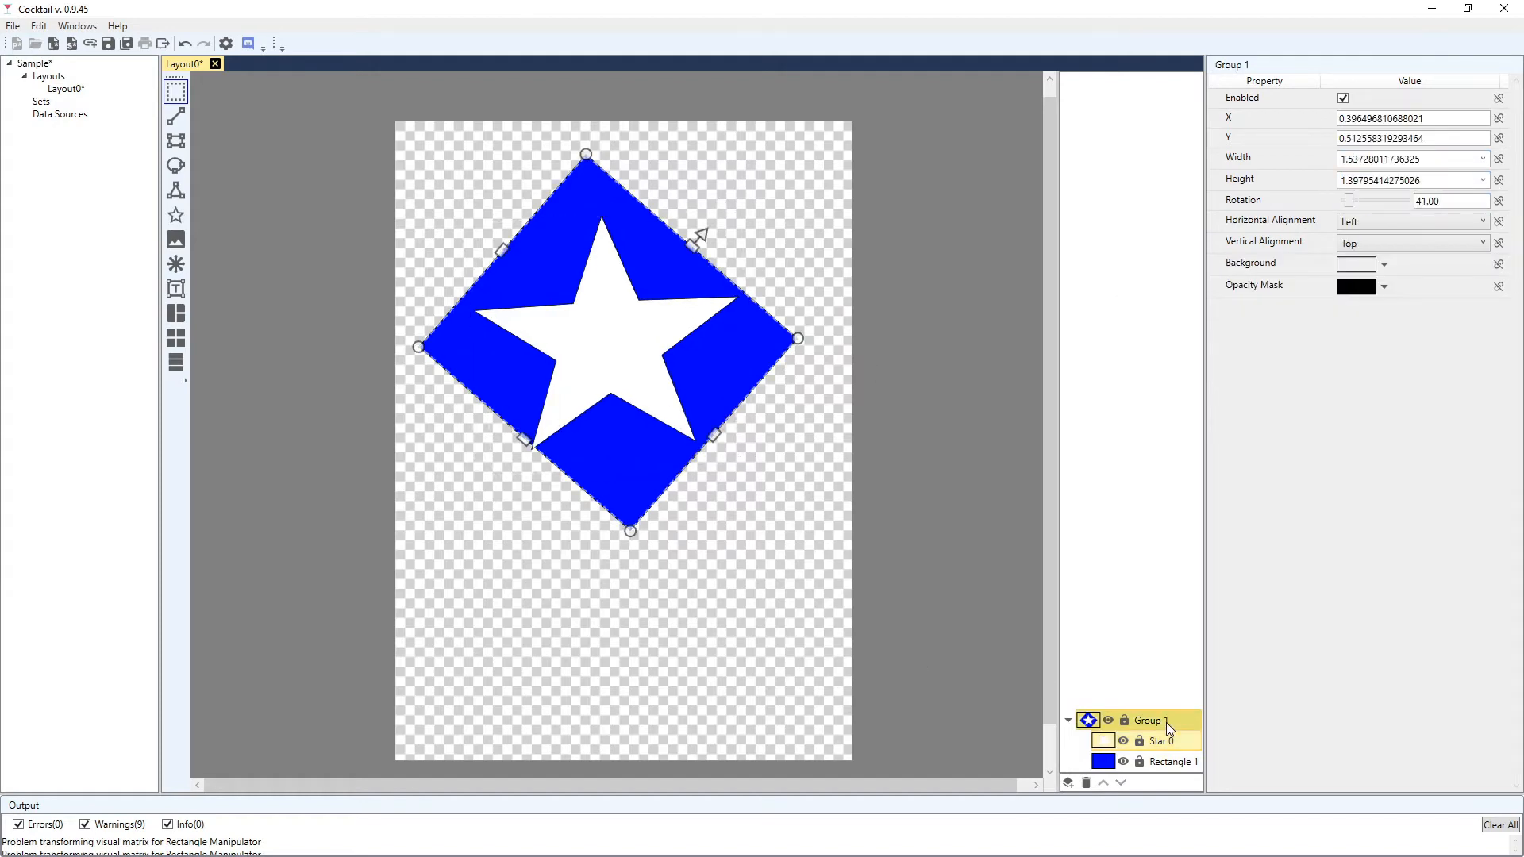
left_click_drag(631, 533, 597, 292)
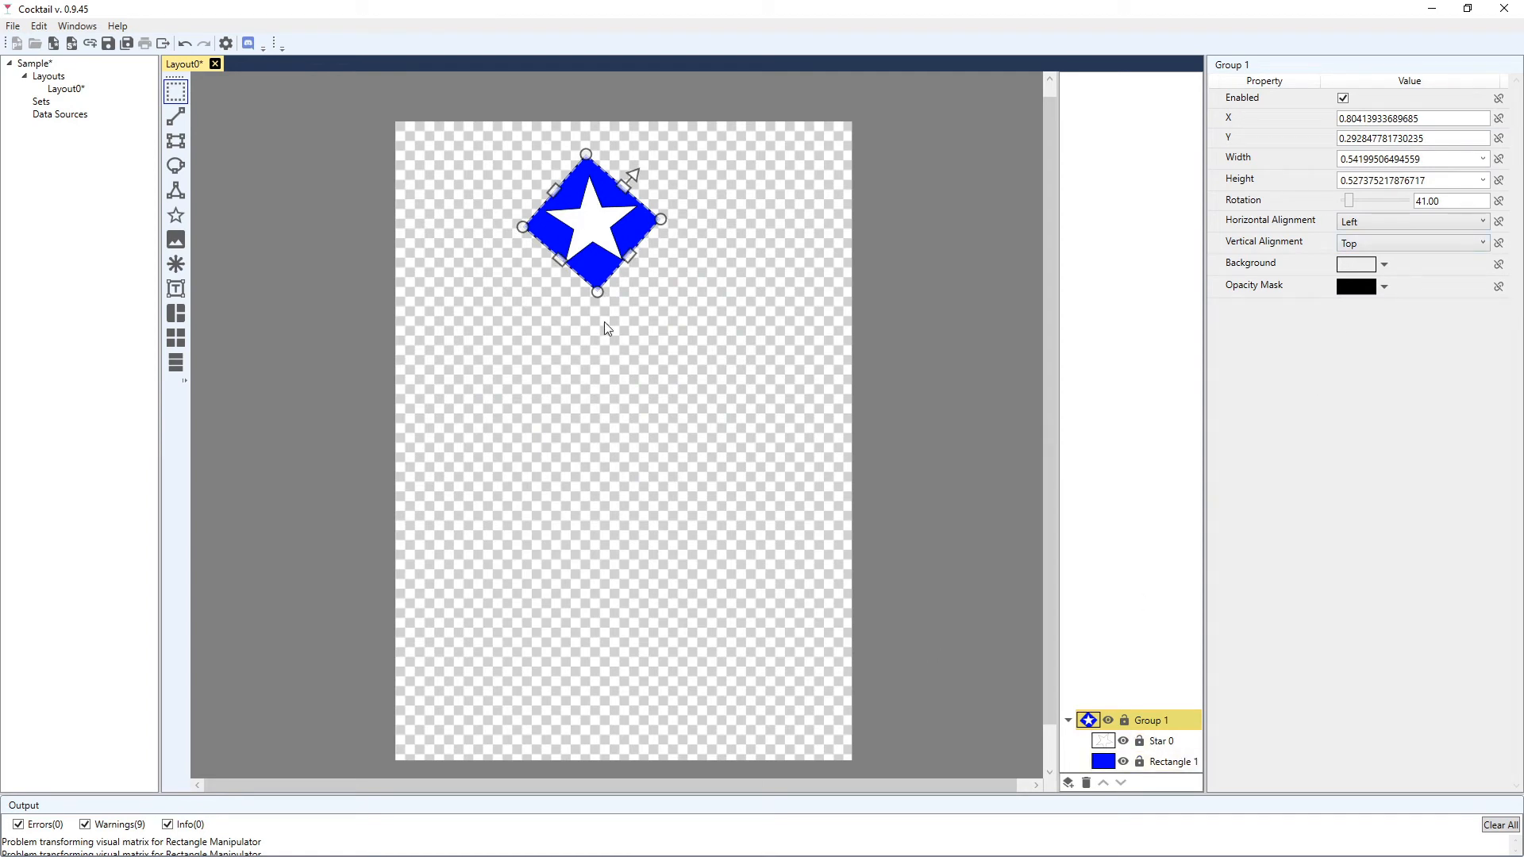
left_click_drag(598, 294, 637, 782)
left_click_drag(620, 848, 602, 309)
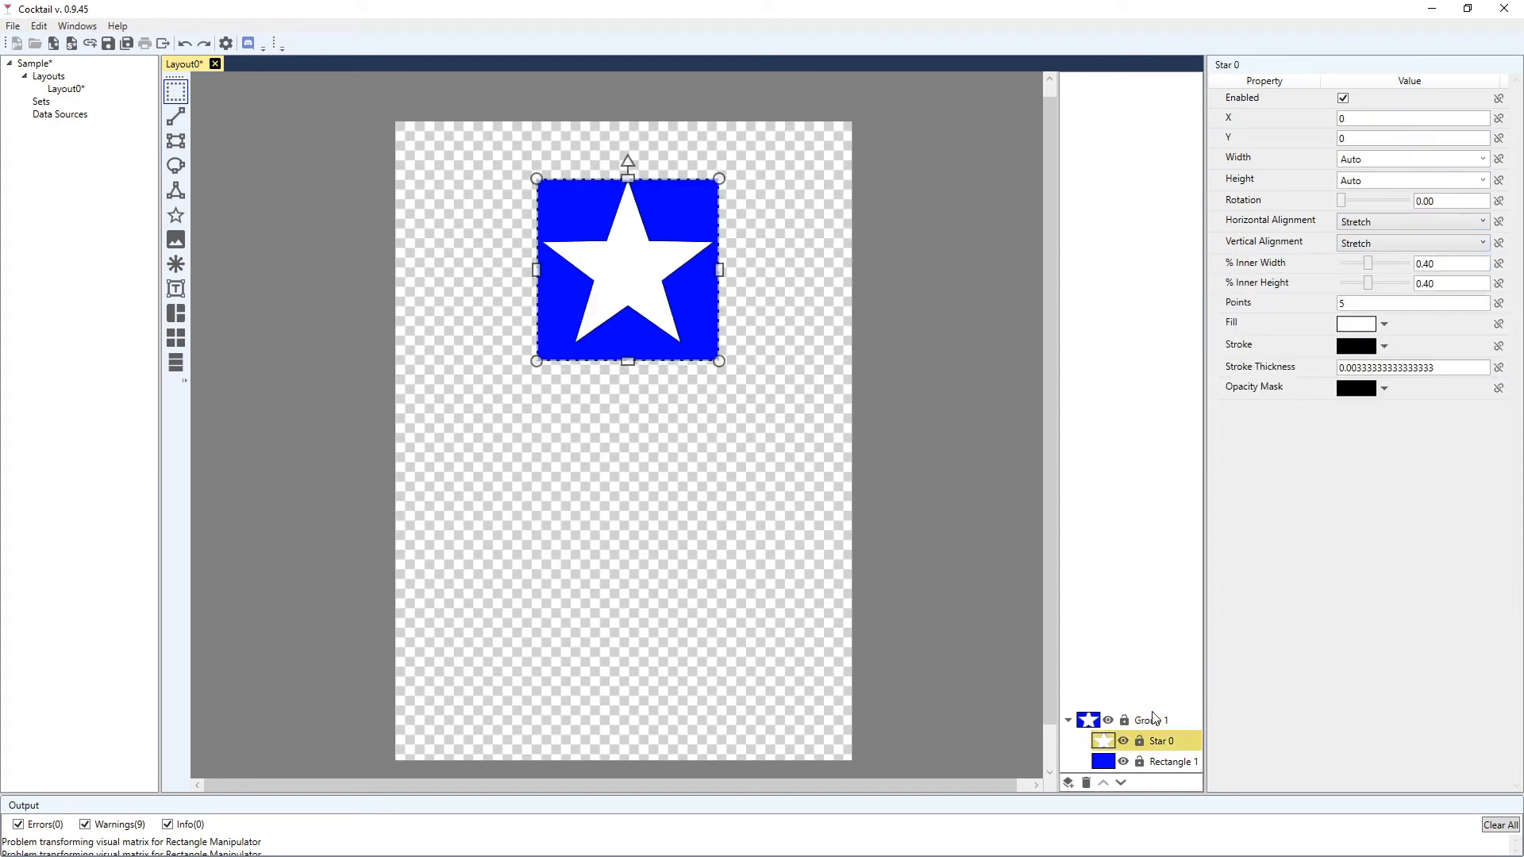
Shrink the unrotated Group 1 to about 0.24 wide and 0.23 high, and deselect it
left_click(1151, 719)
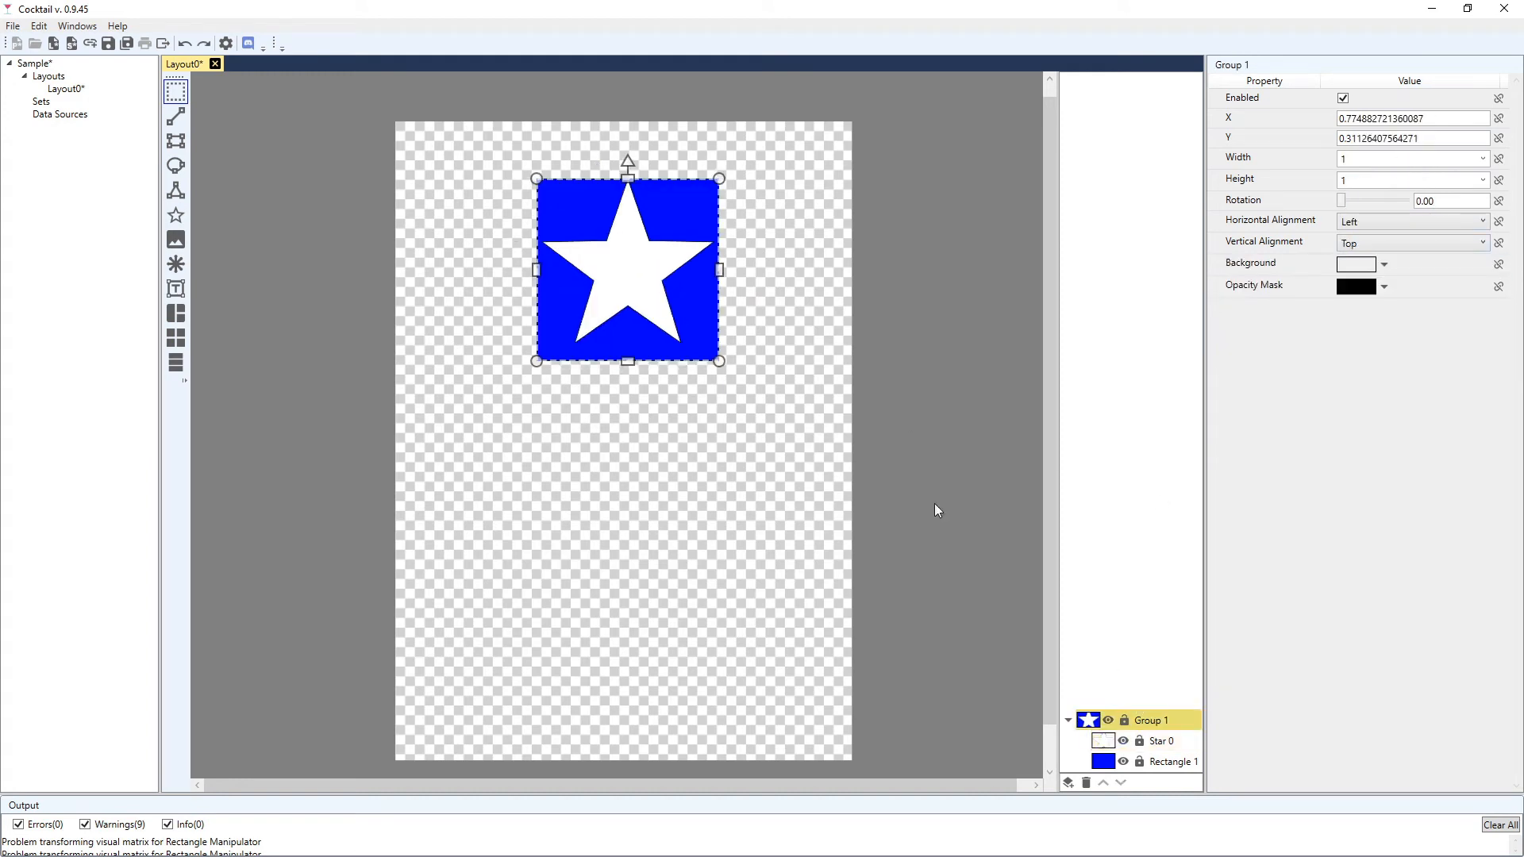
left_click_drag(720, 362, 581, 220)
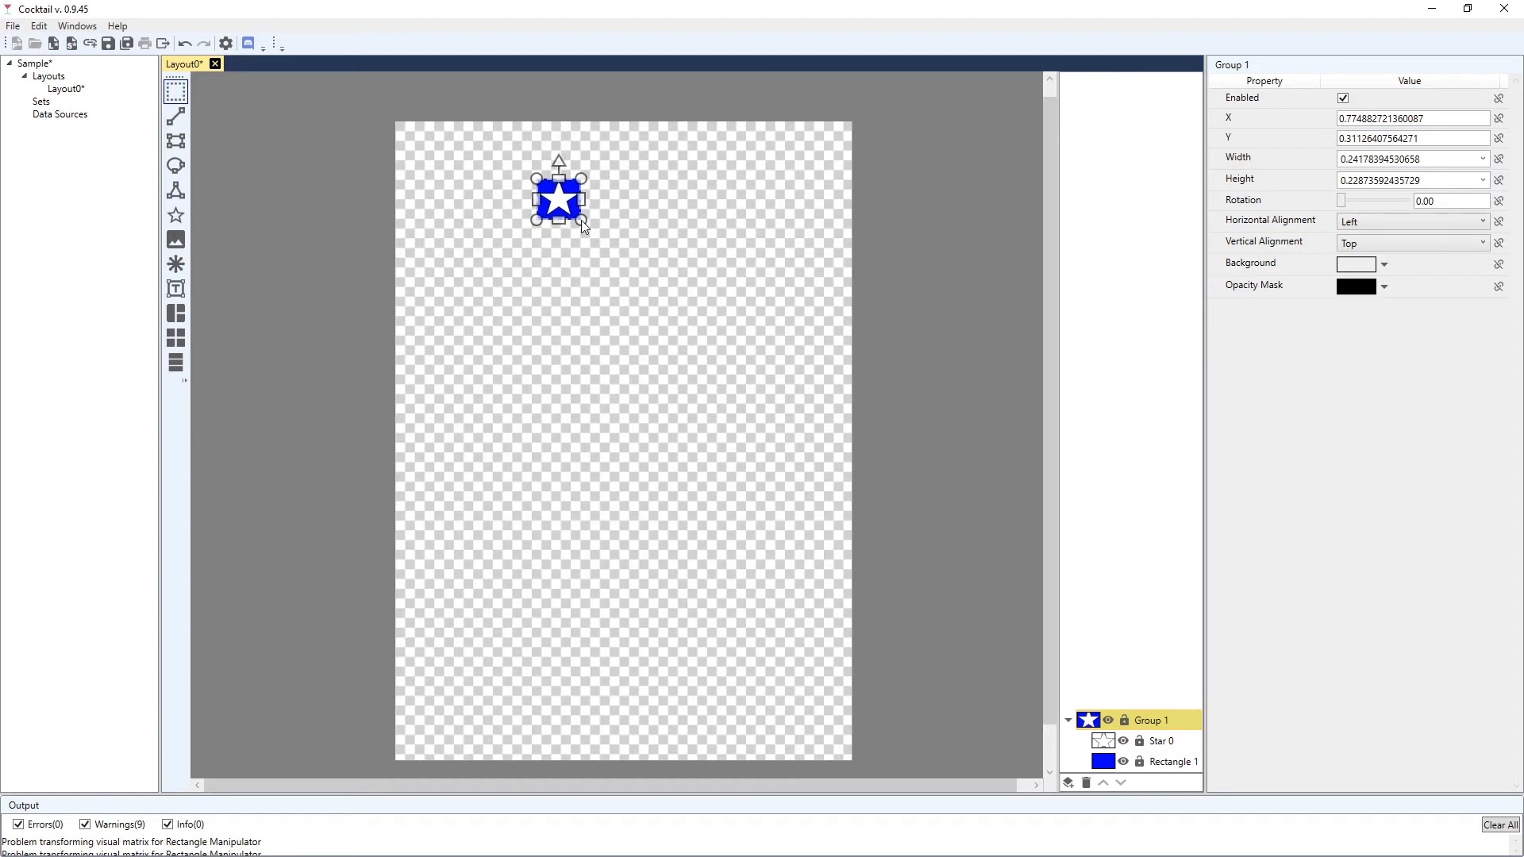
left_click(878, 276)
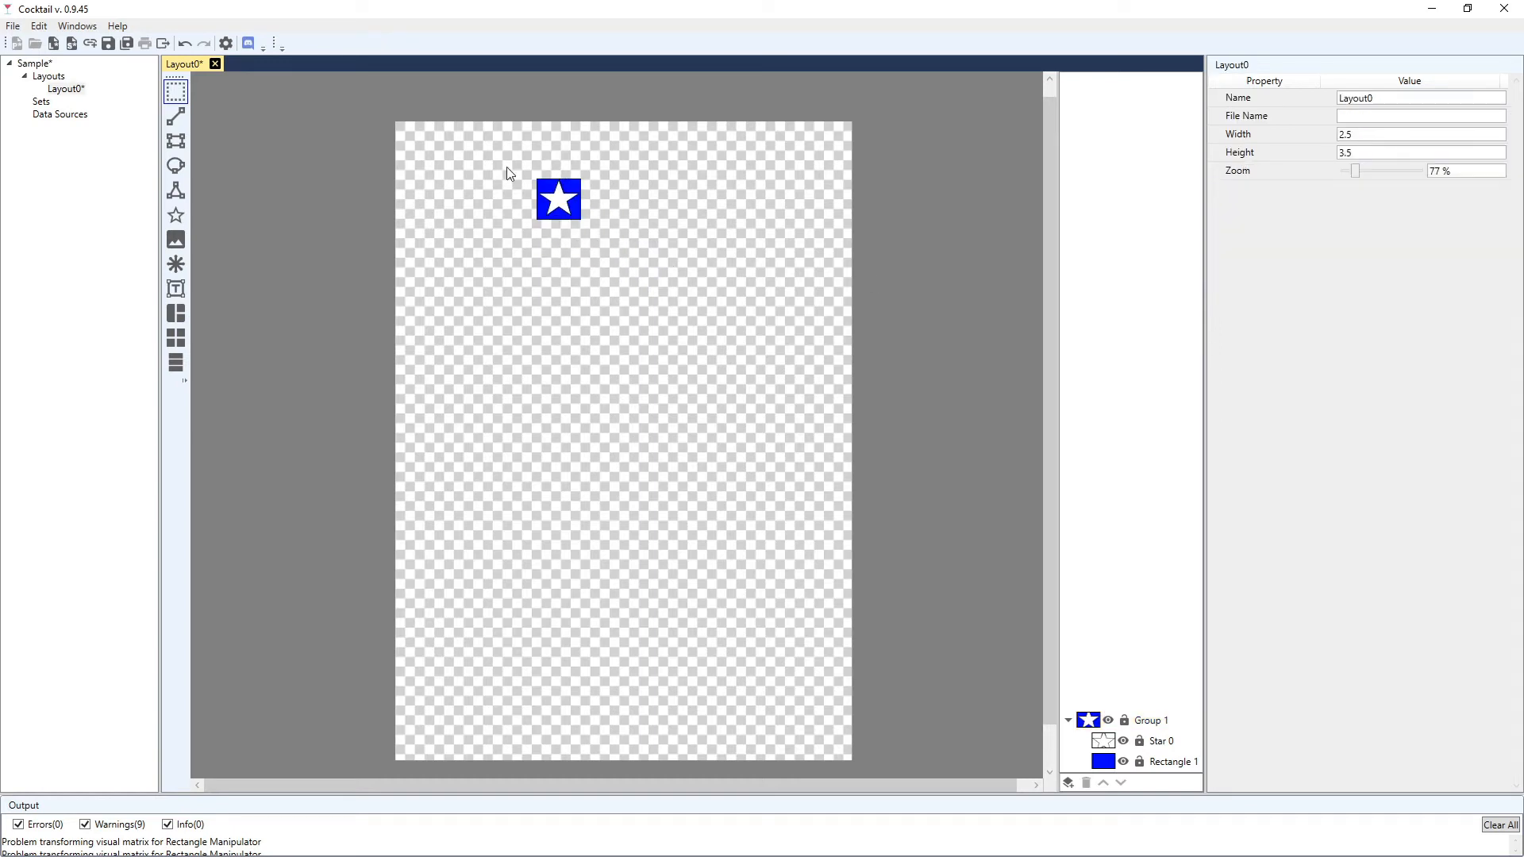
Collapse Group 1 in the layer list and duplicate the group
left_click(1147, 721)
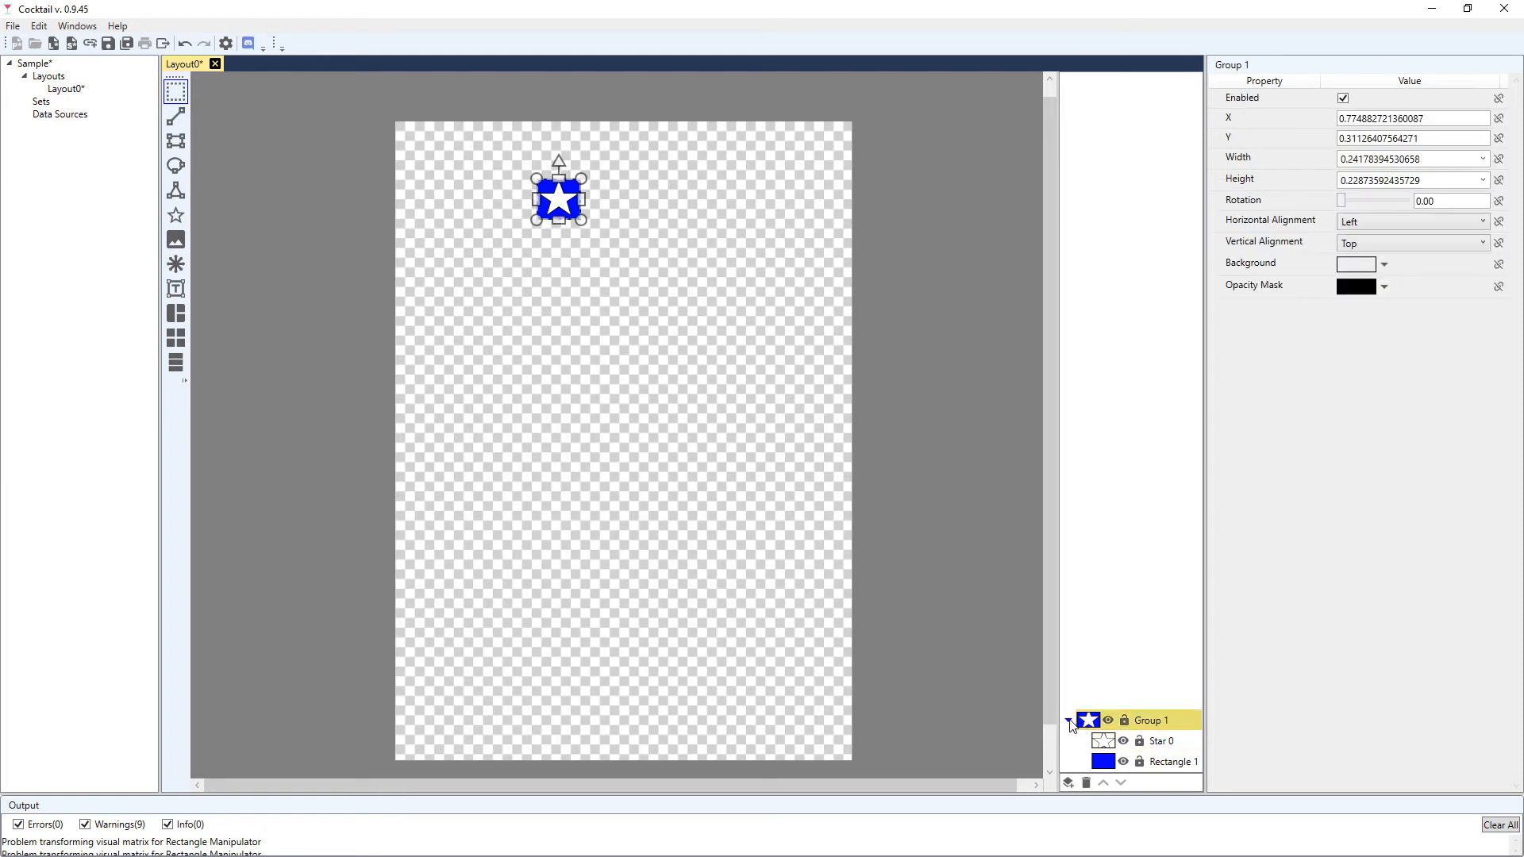
left_click(1068, 720)
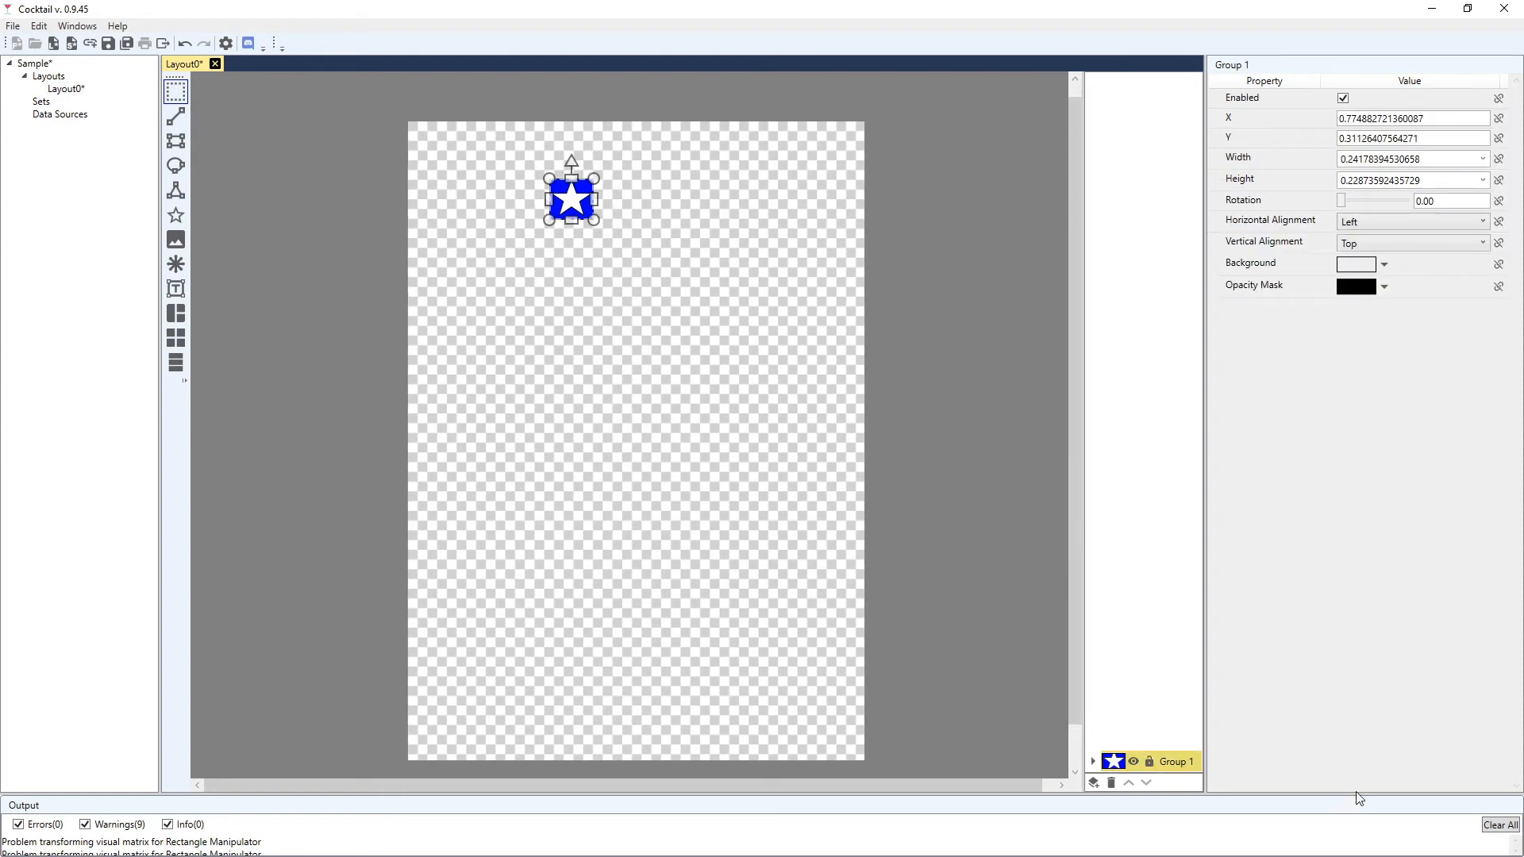
key("ctrl+d")
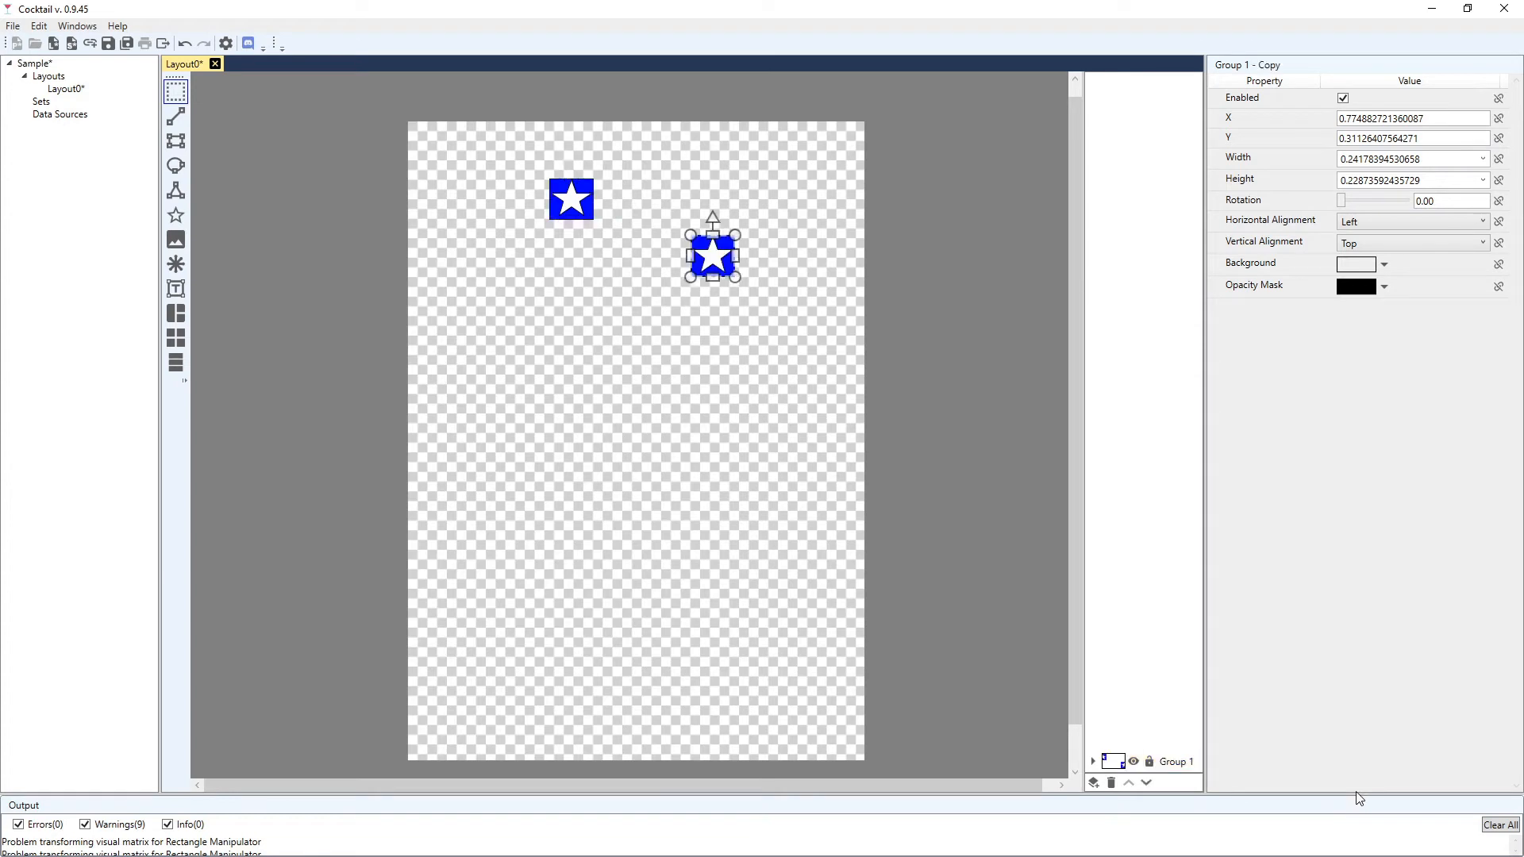
Duplicate the star group copy twice more and set X and Y of the selected copy to 0
key("ctrl+d")
key("ctrl+d")
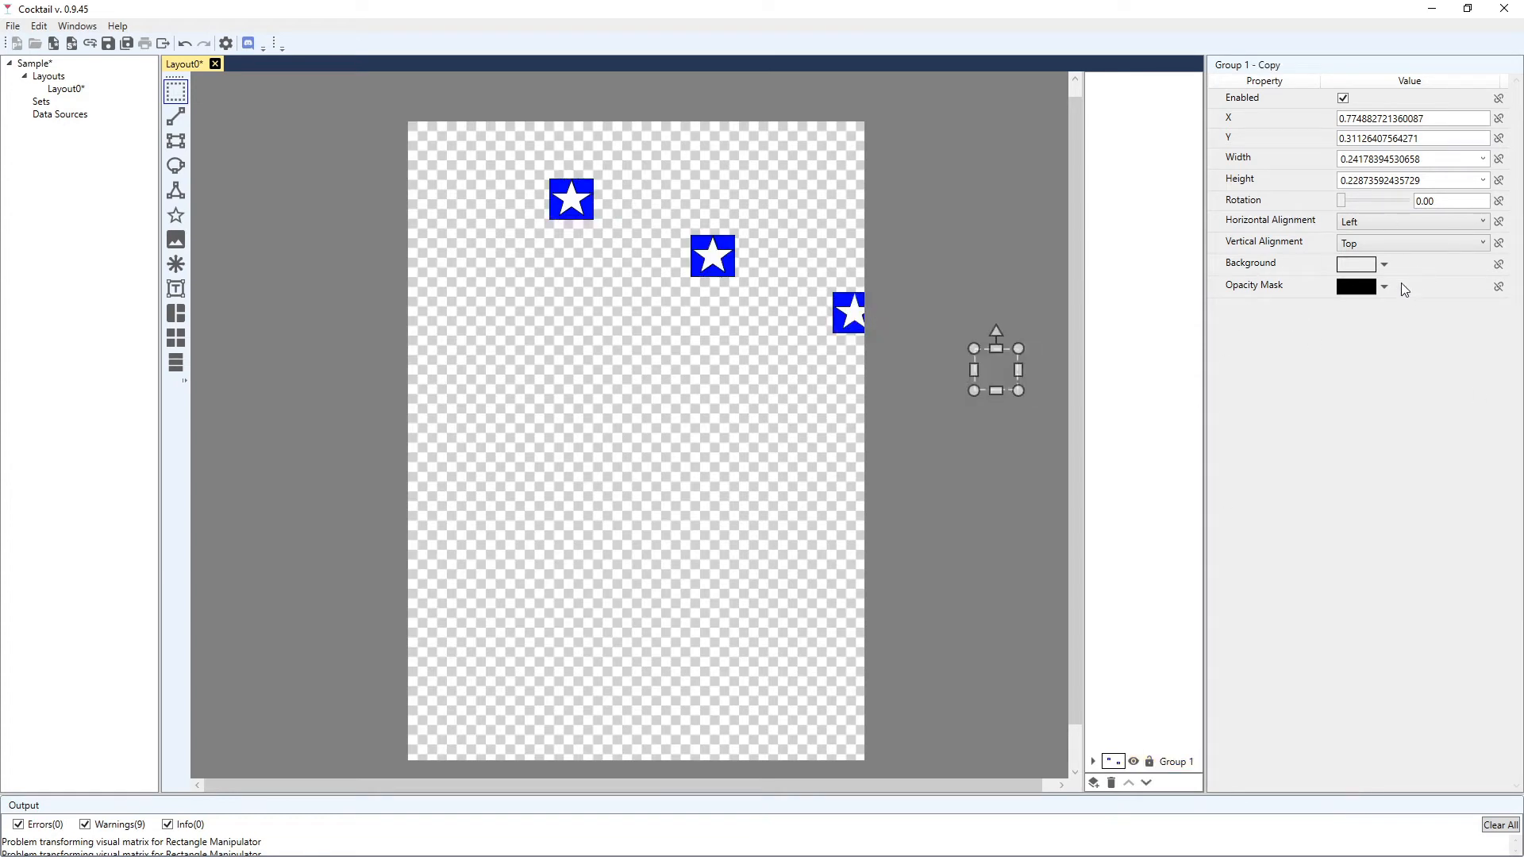
left_click(1446, 119)
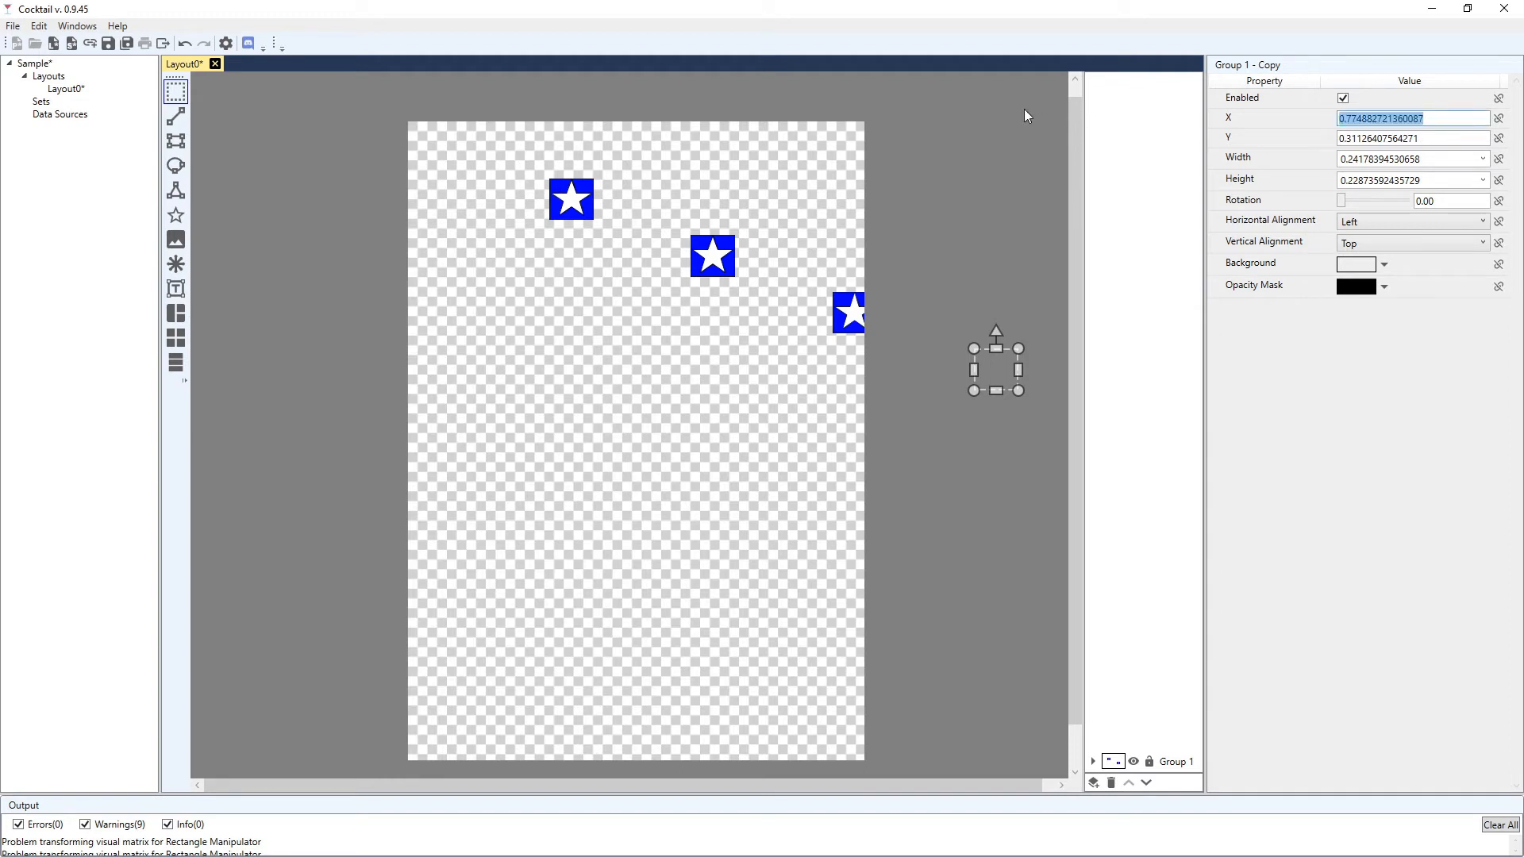
type("0")
left_click(1383, 133)
type("0")
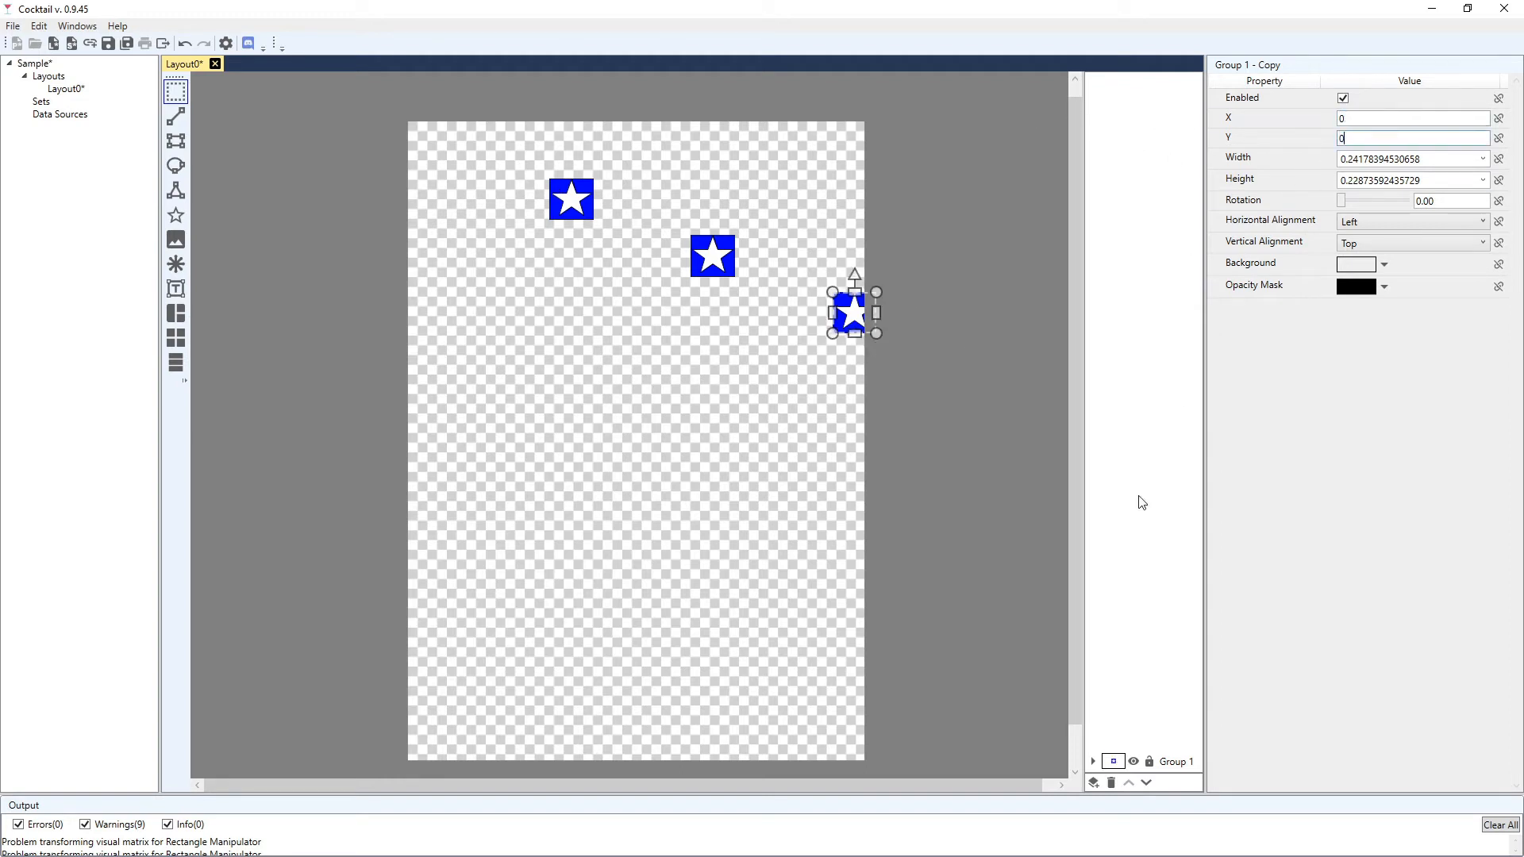
Set both the X and Y position of the outer Group 1 to 0
left_click(1176, 762)
left_click(1443, 123)
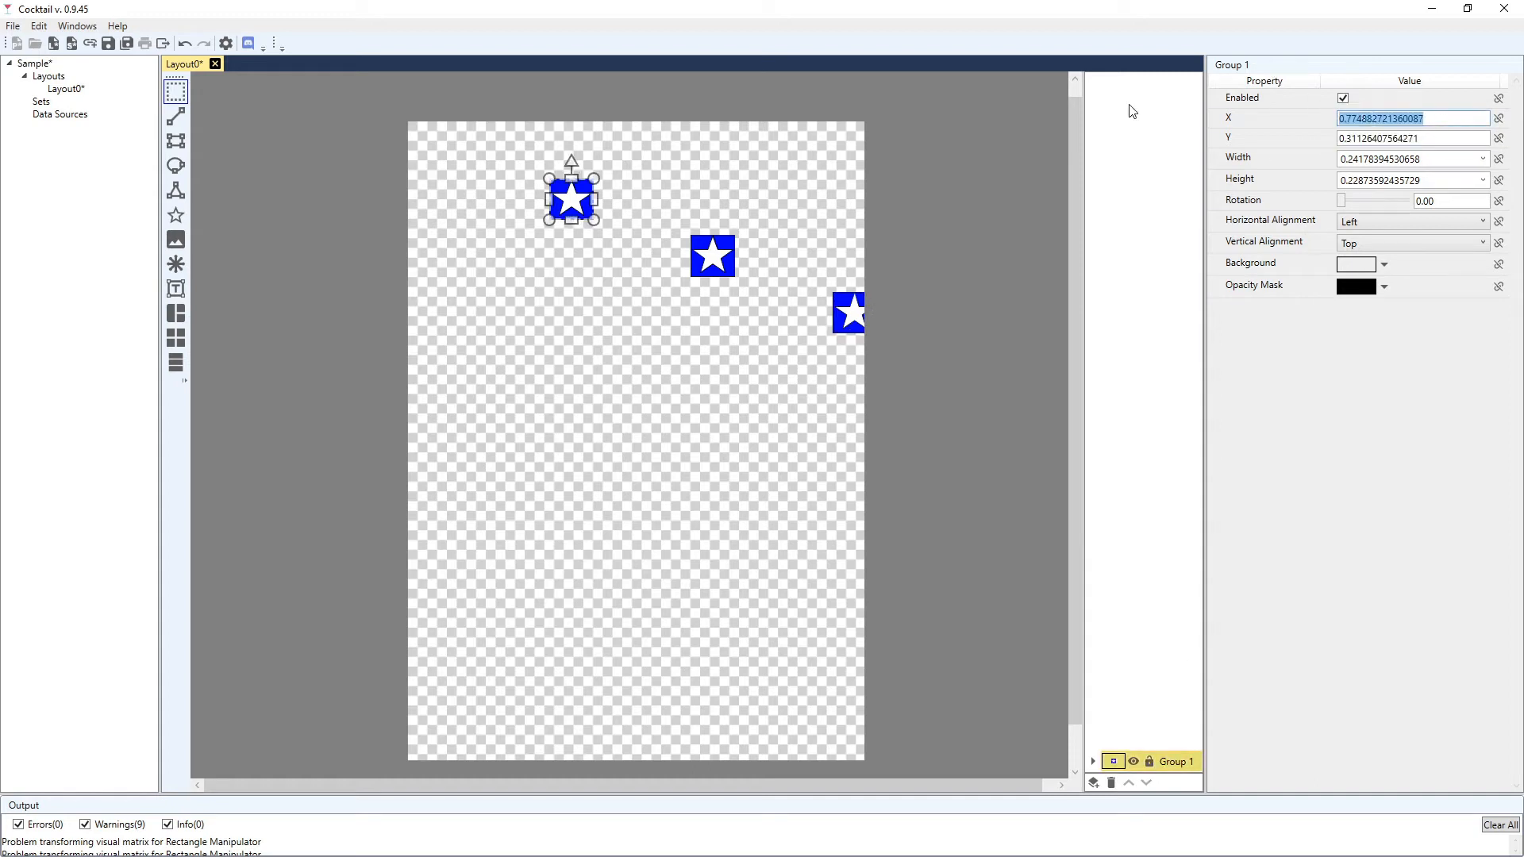
type("0")
key("Tab")
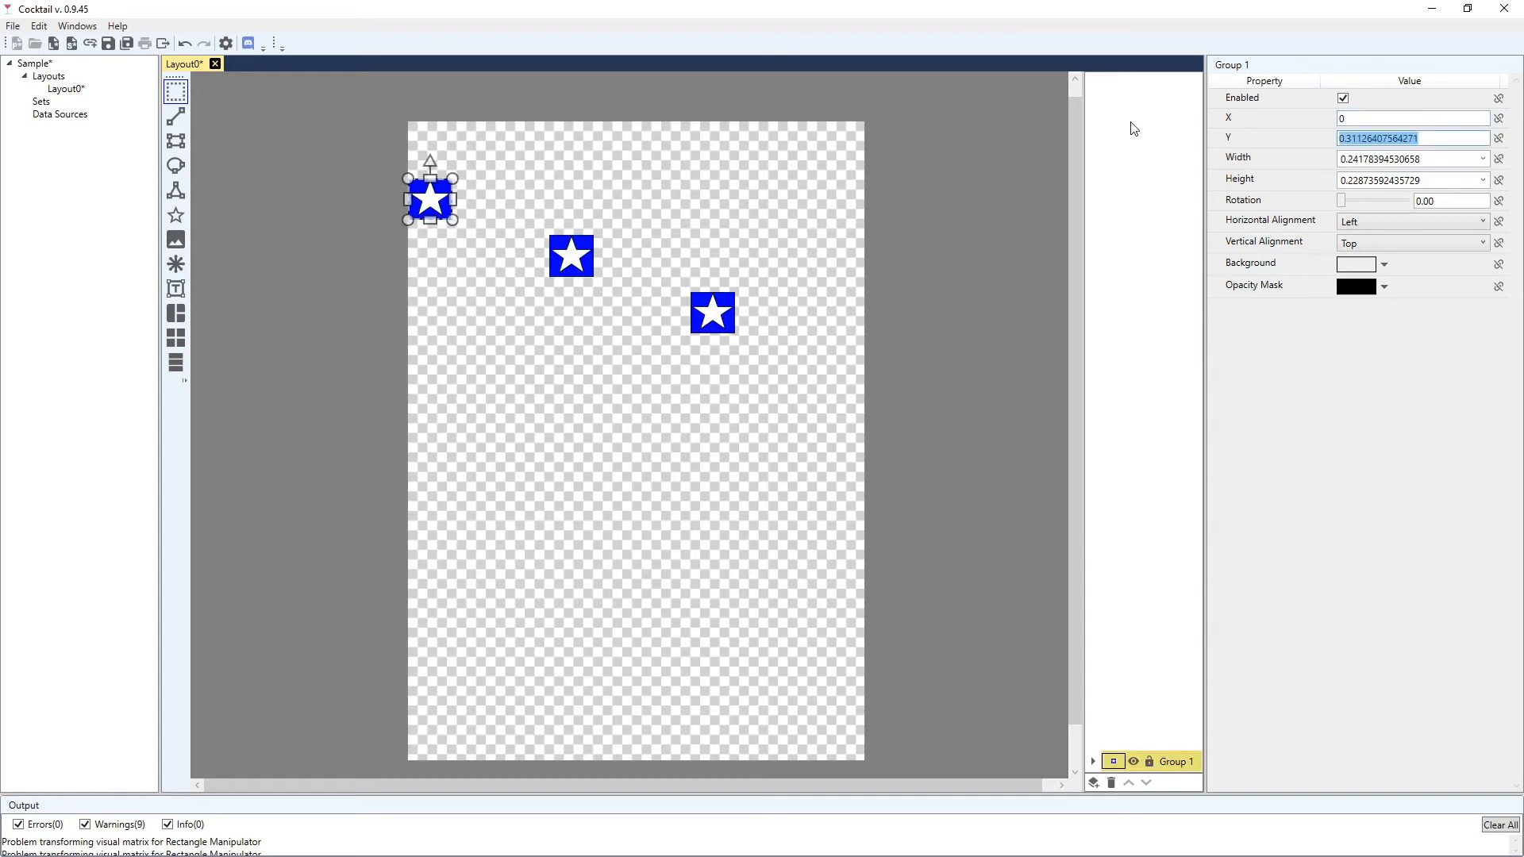
type("0")
Move the three nested group copies out of their parent groups to the top level of the layer list
left_click(1093, 761)
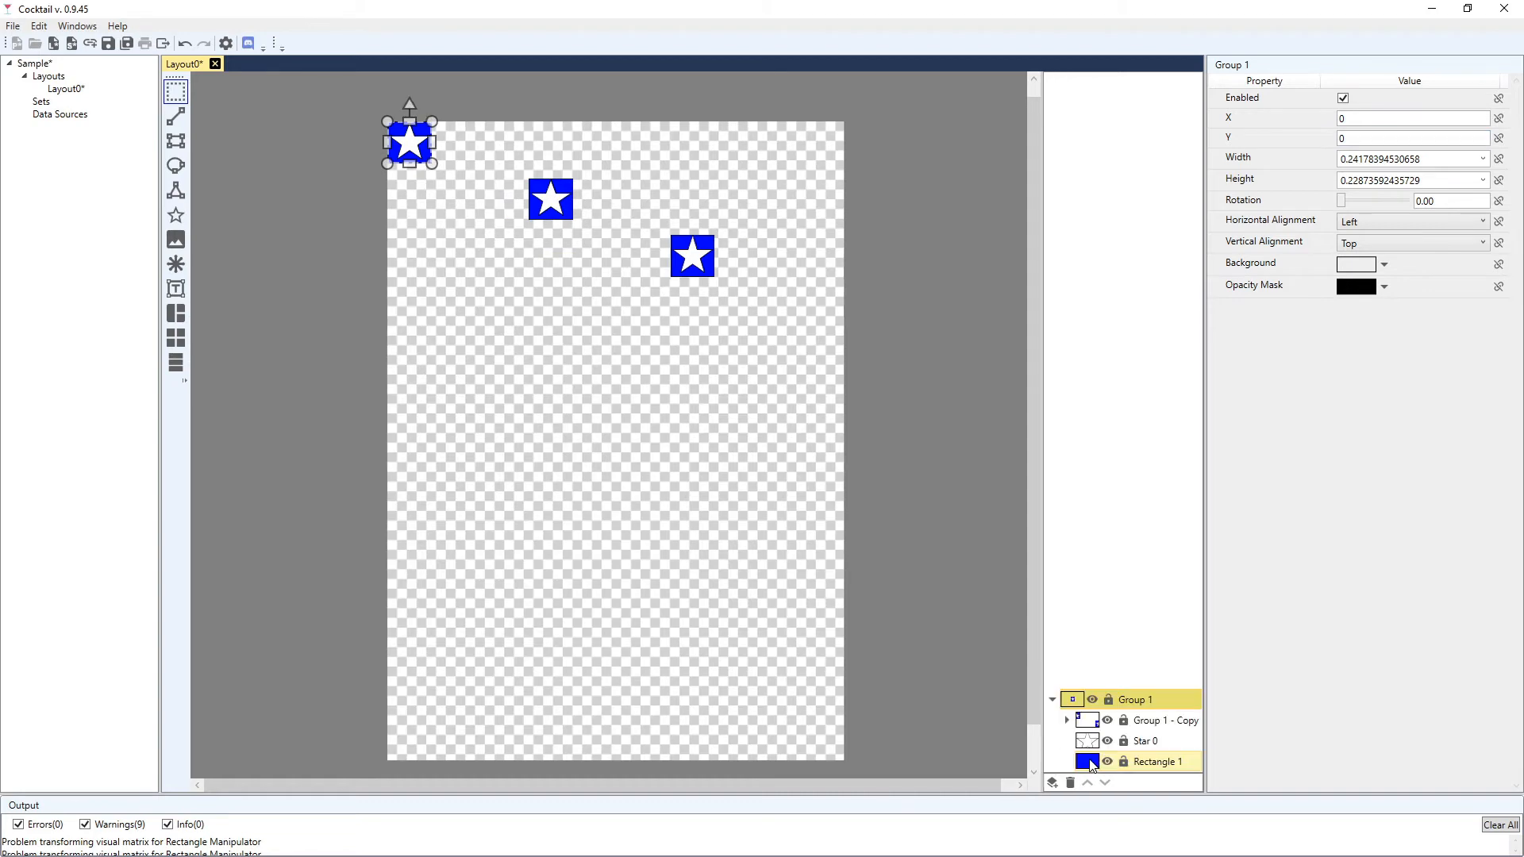
left_click(1151, 720)
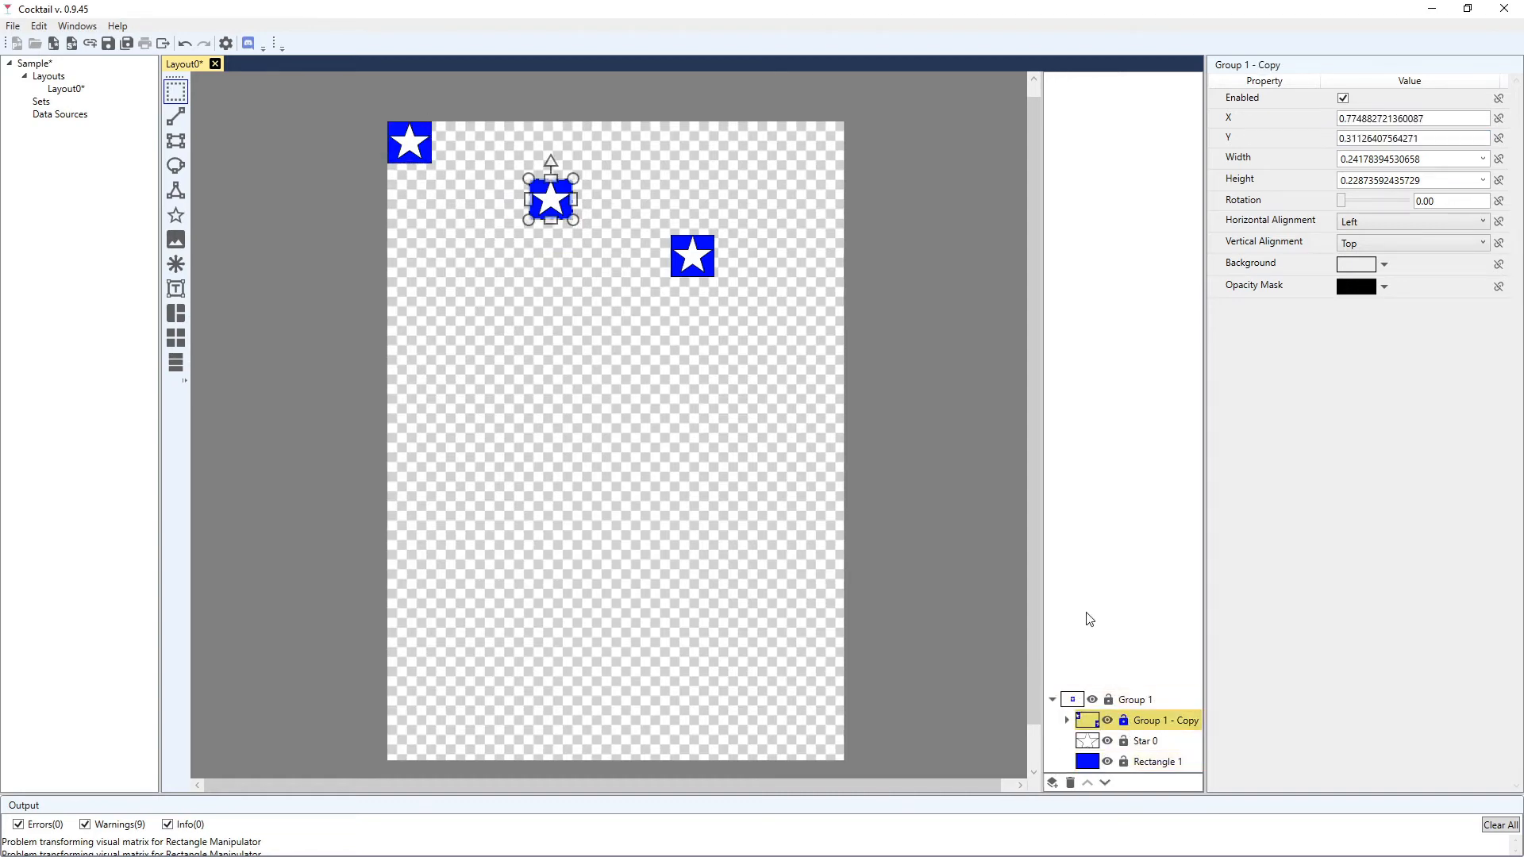
left_click_drag(1154, 720, 1086, 627)
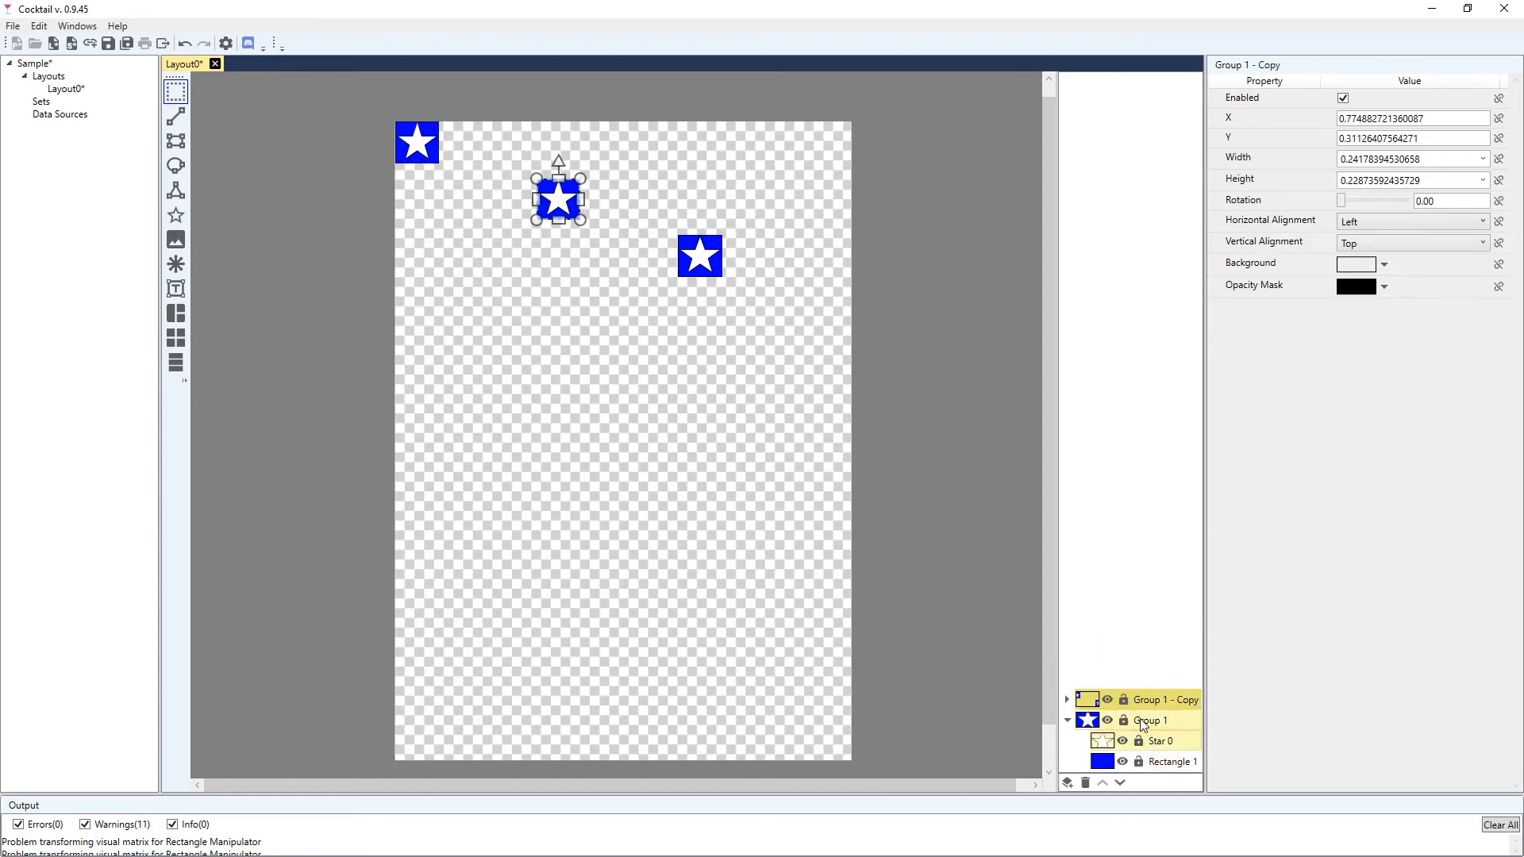
left_click(1067, 699)
left_click_drag(1149, 665, 1108, 627)
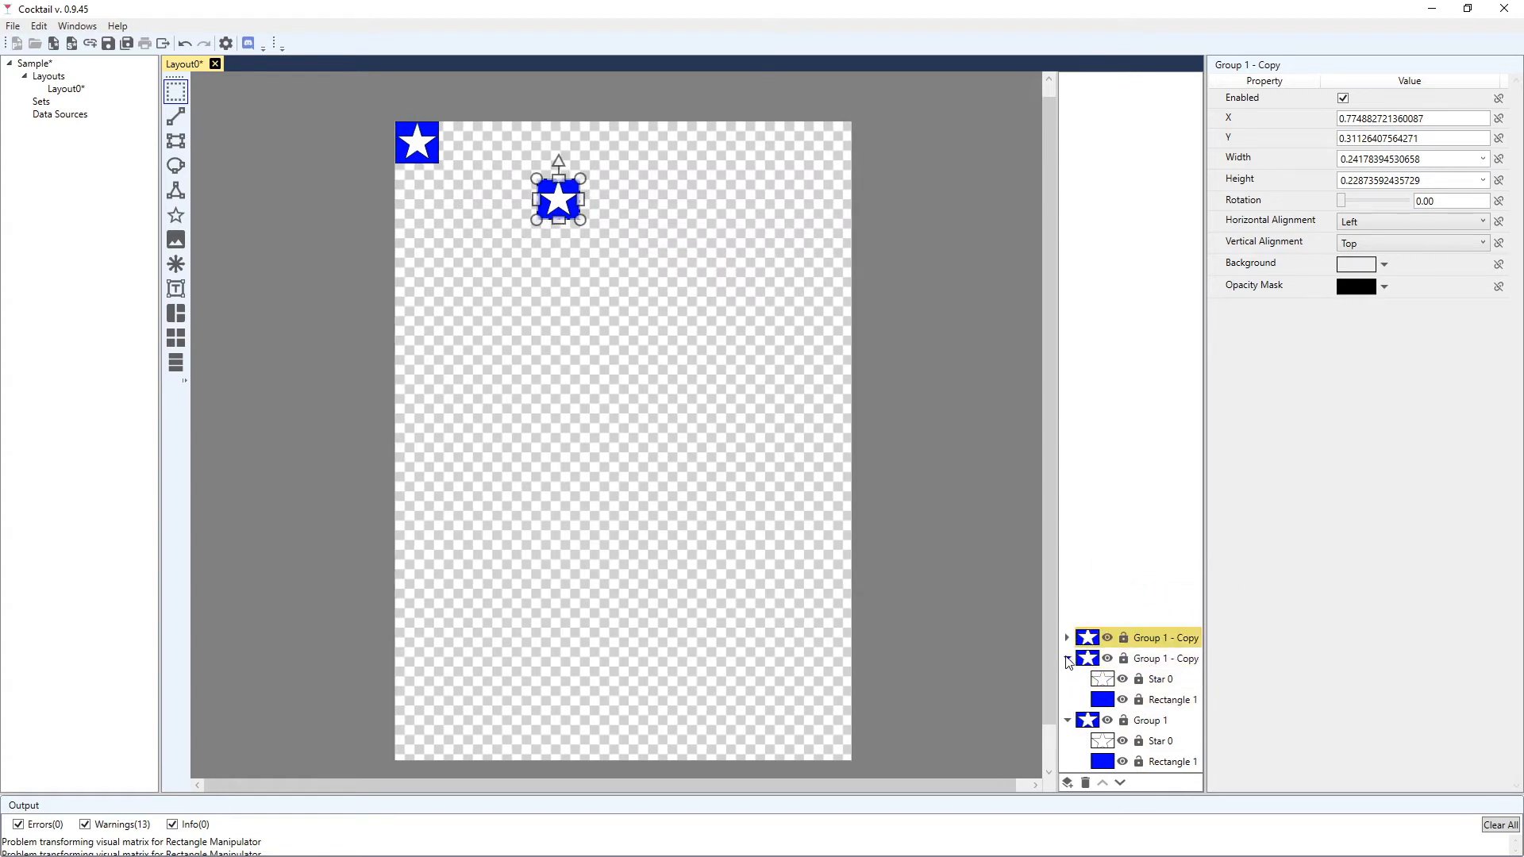
left_click(1067, 639)
left_click_drag(1152, 597, 1077, 508)
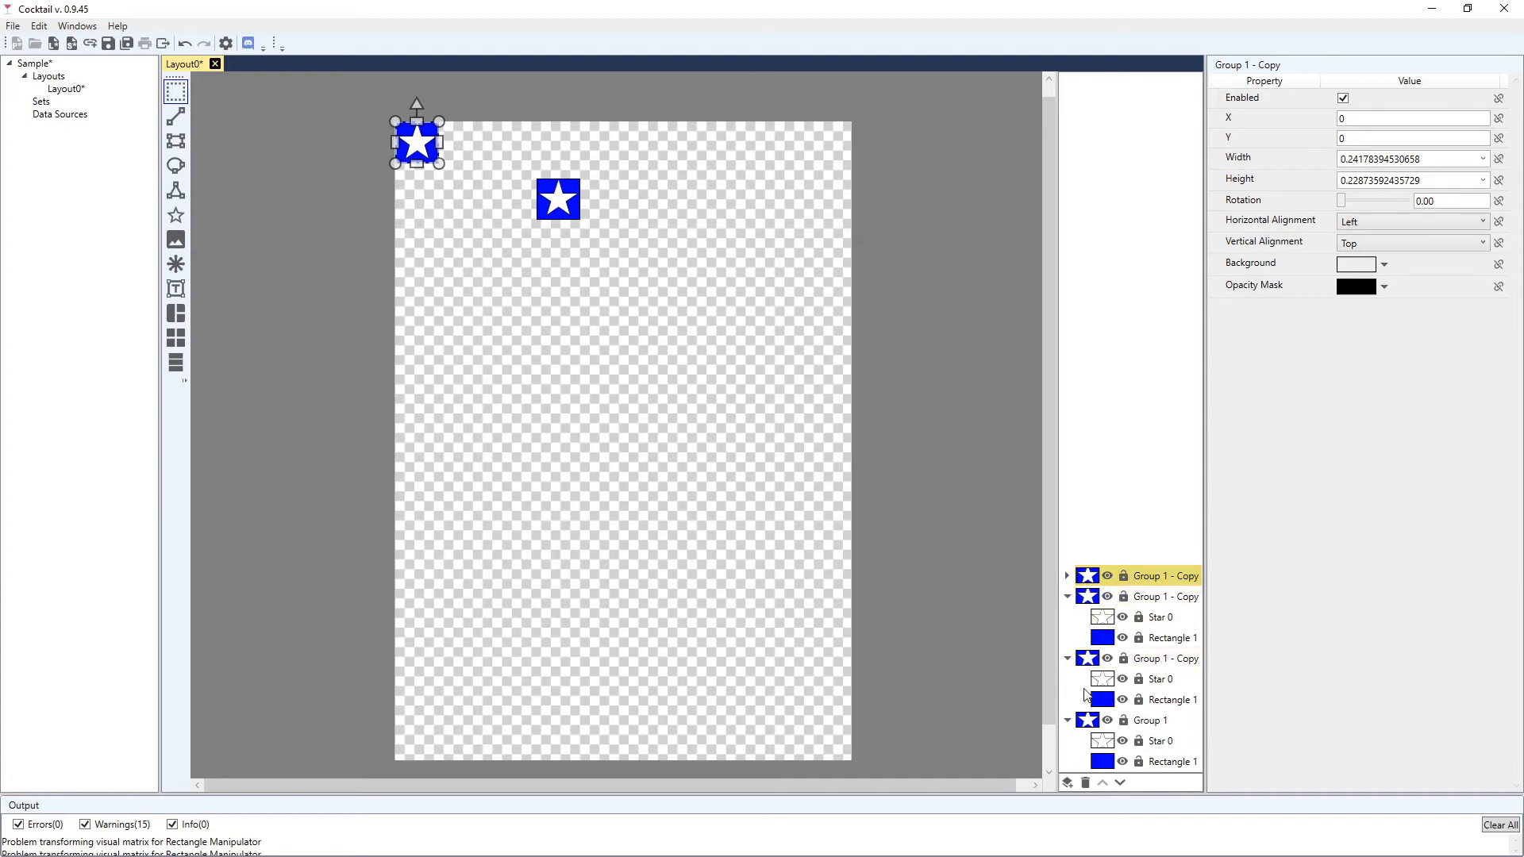
Set X and Y to 0 for the two remaining offset group copies, and check Group 1's position
left_click(1184, 599)
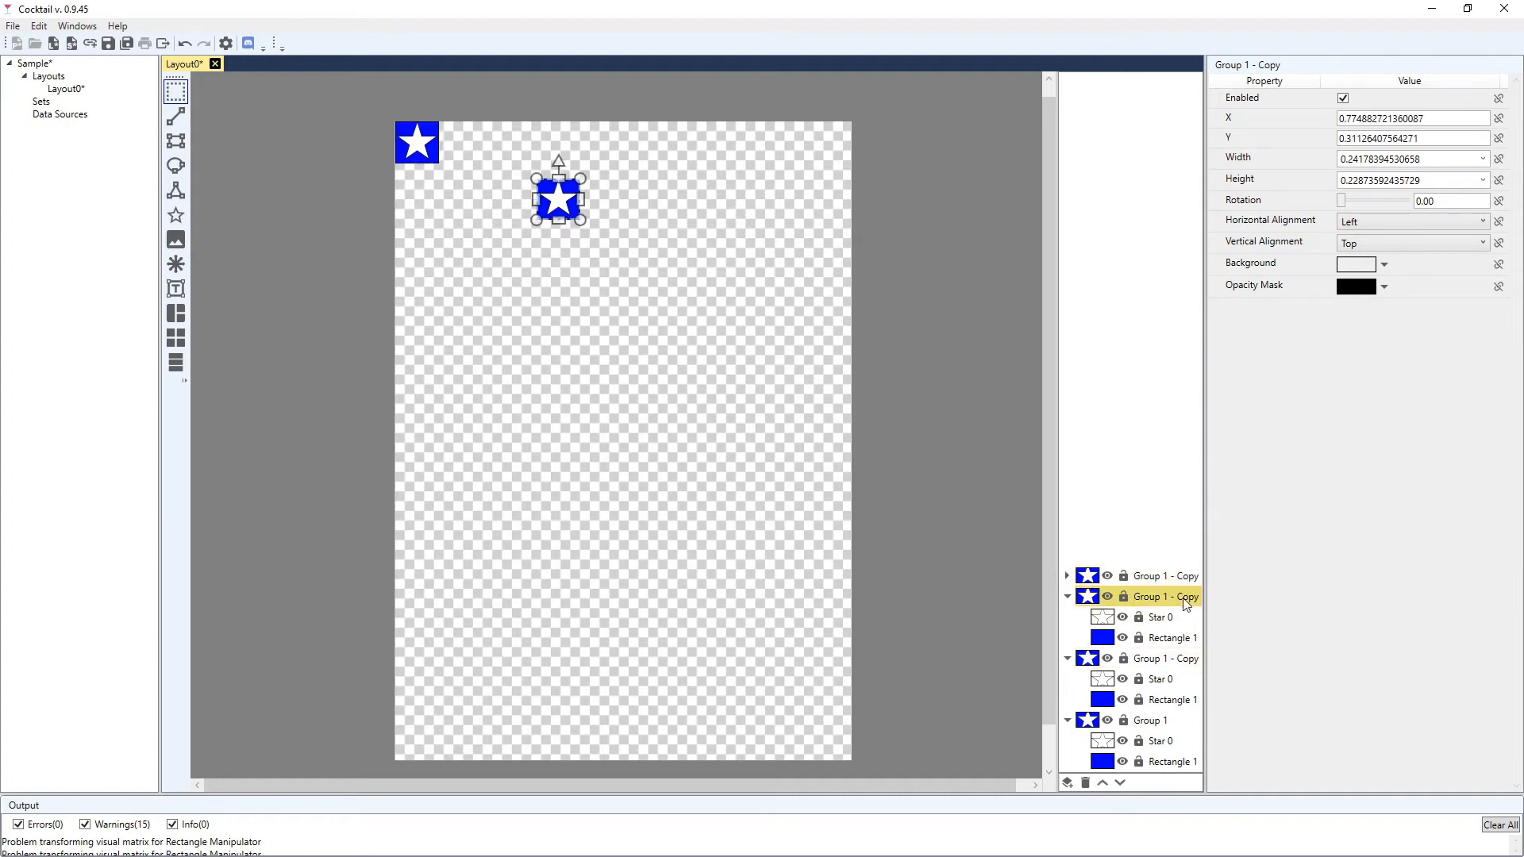
double_click(1435, 119)
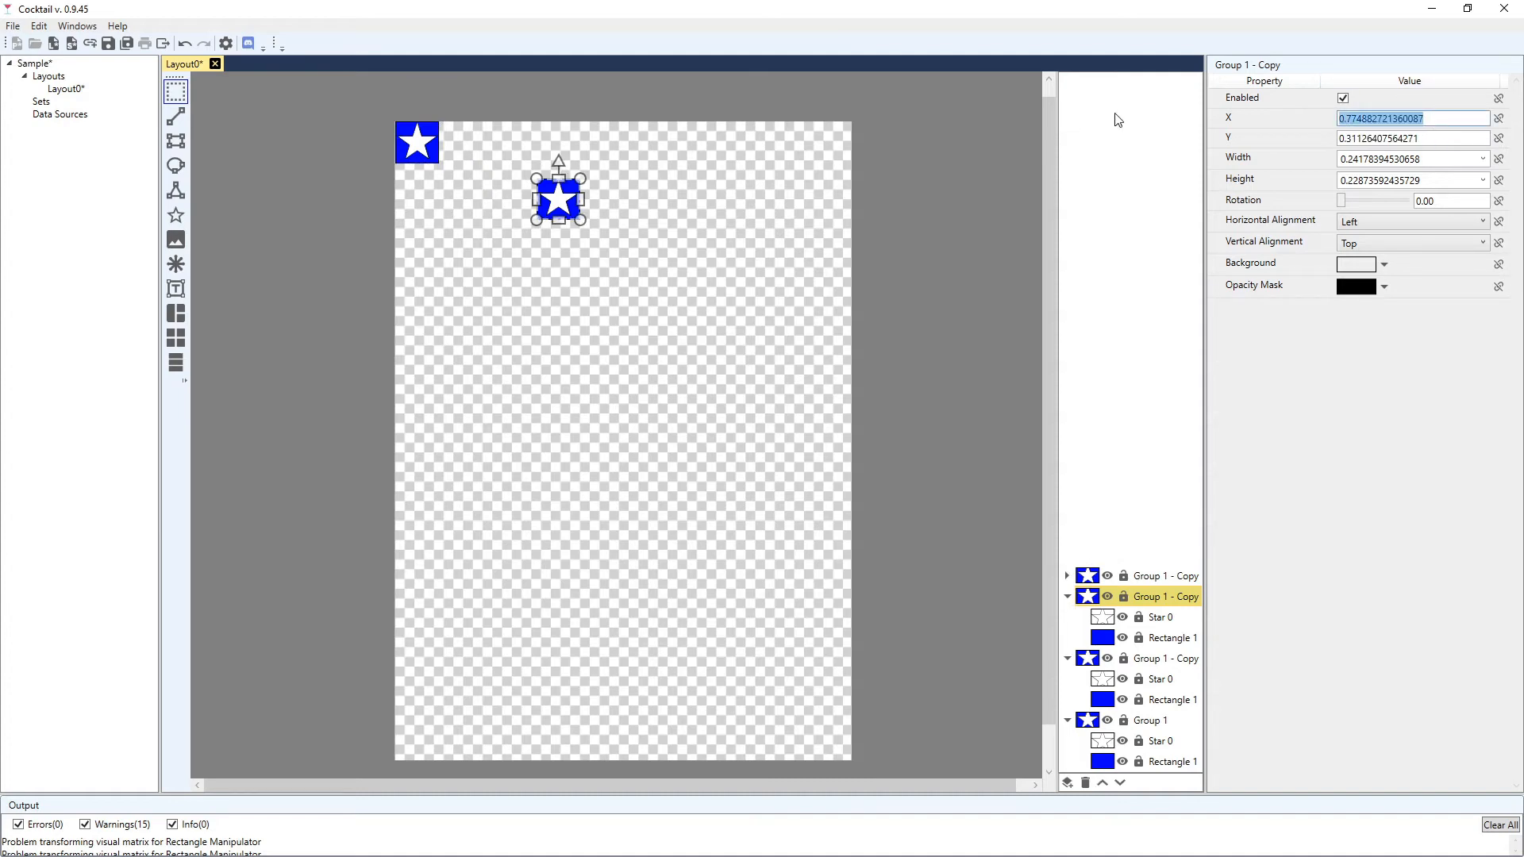
type("0")
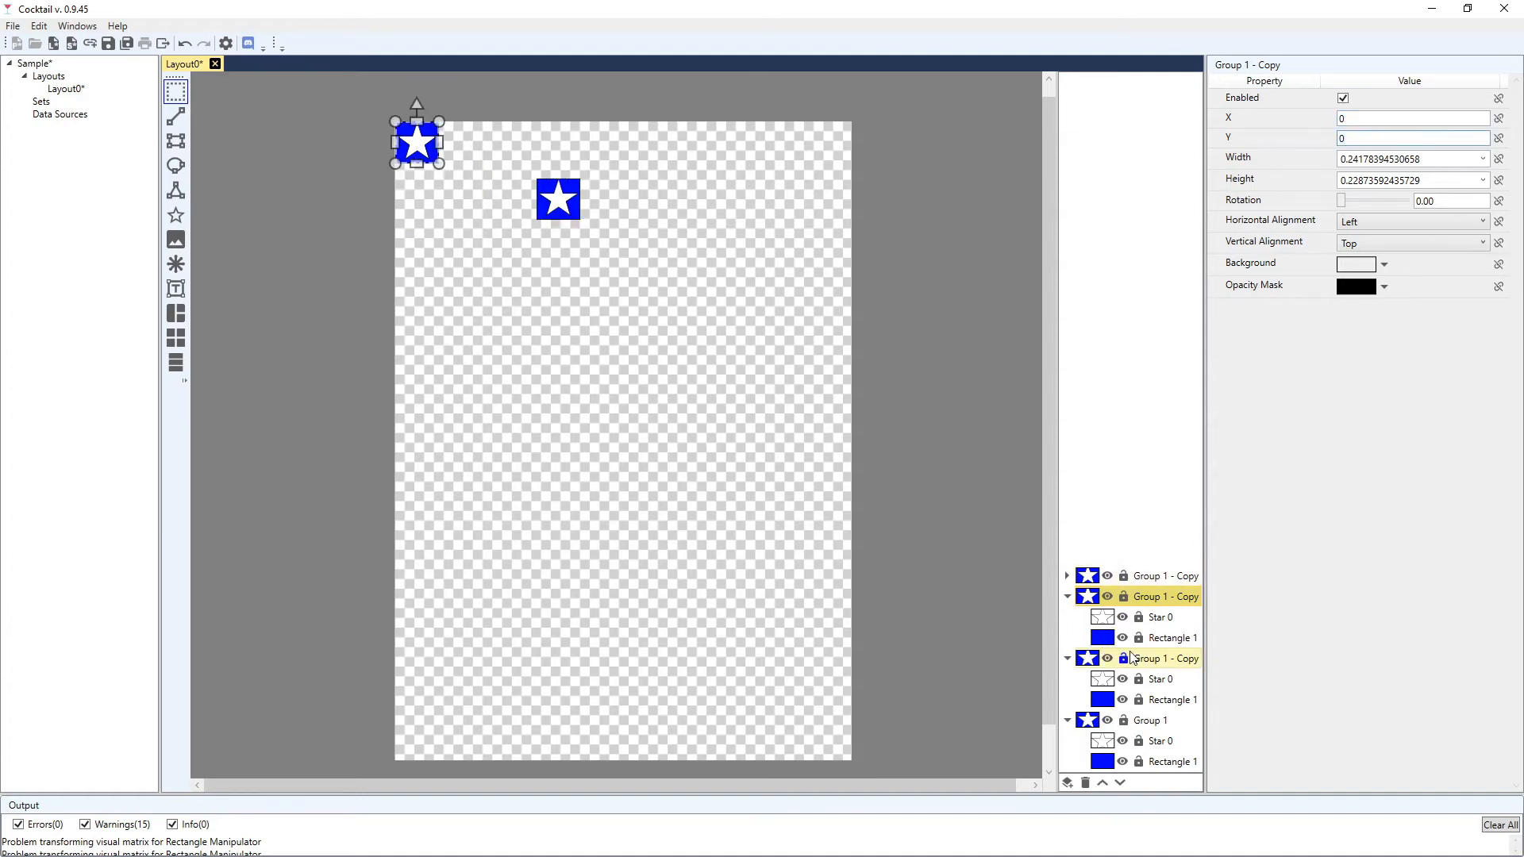
left_click(1162, 664)
double_click(1410, 119)
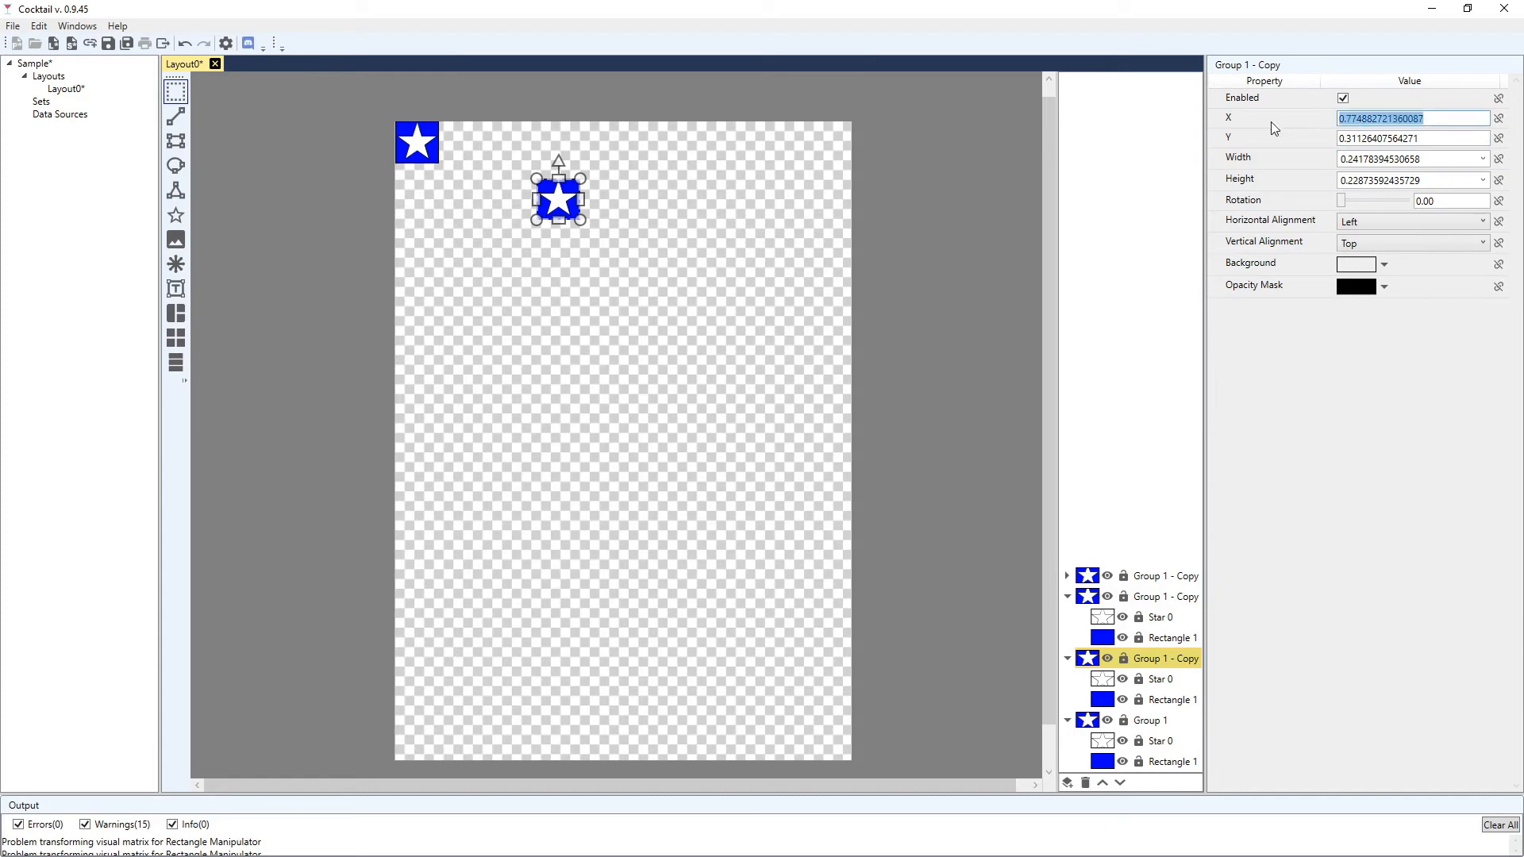
type("0")
left_click_drag(1421, 138, 1339, 136)
type("0")
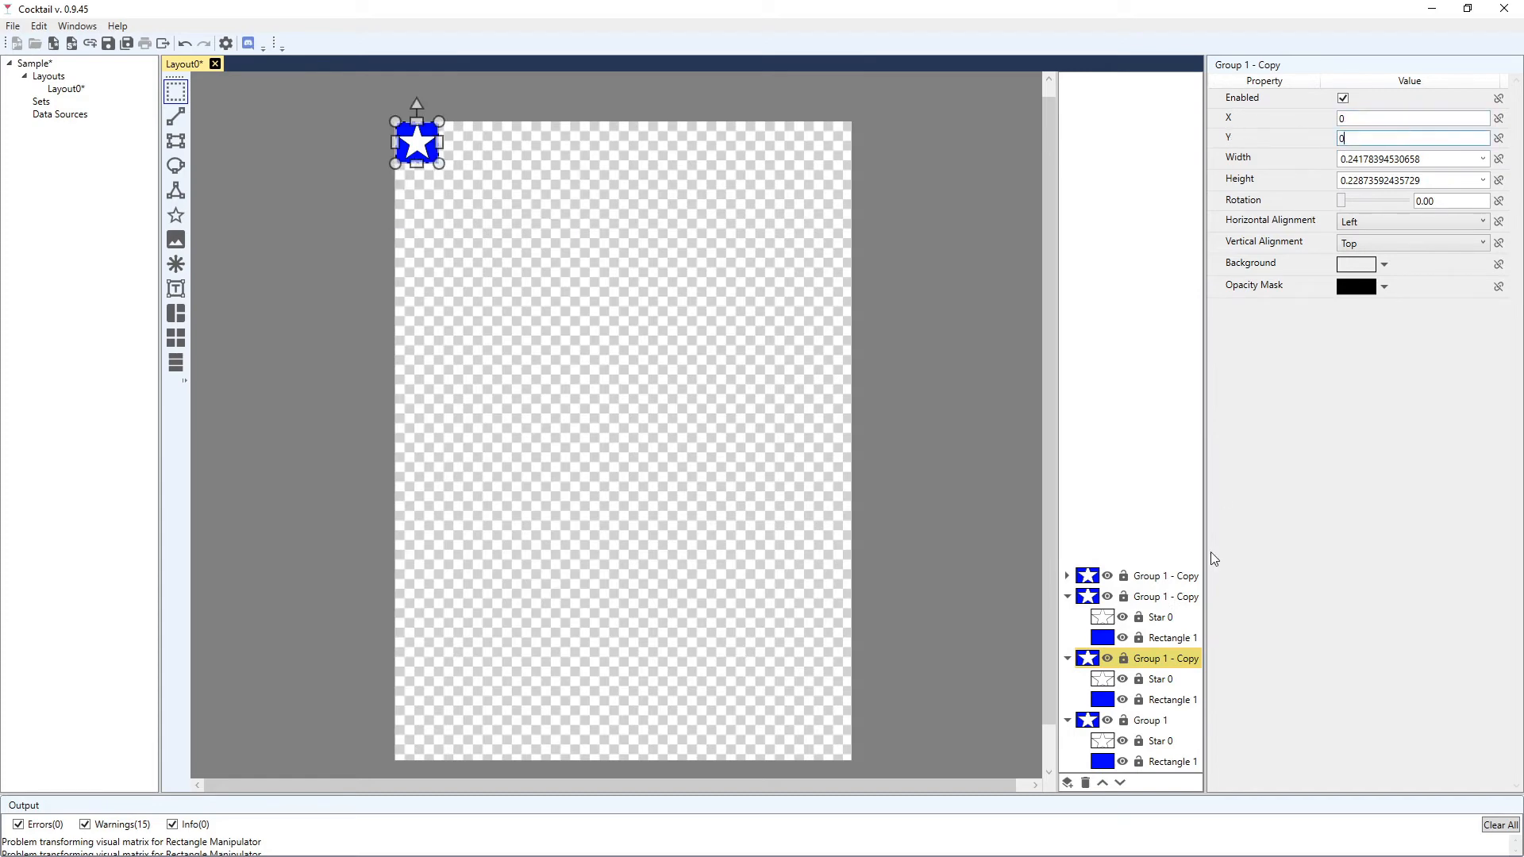
left_click(1147, 722)
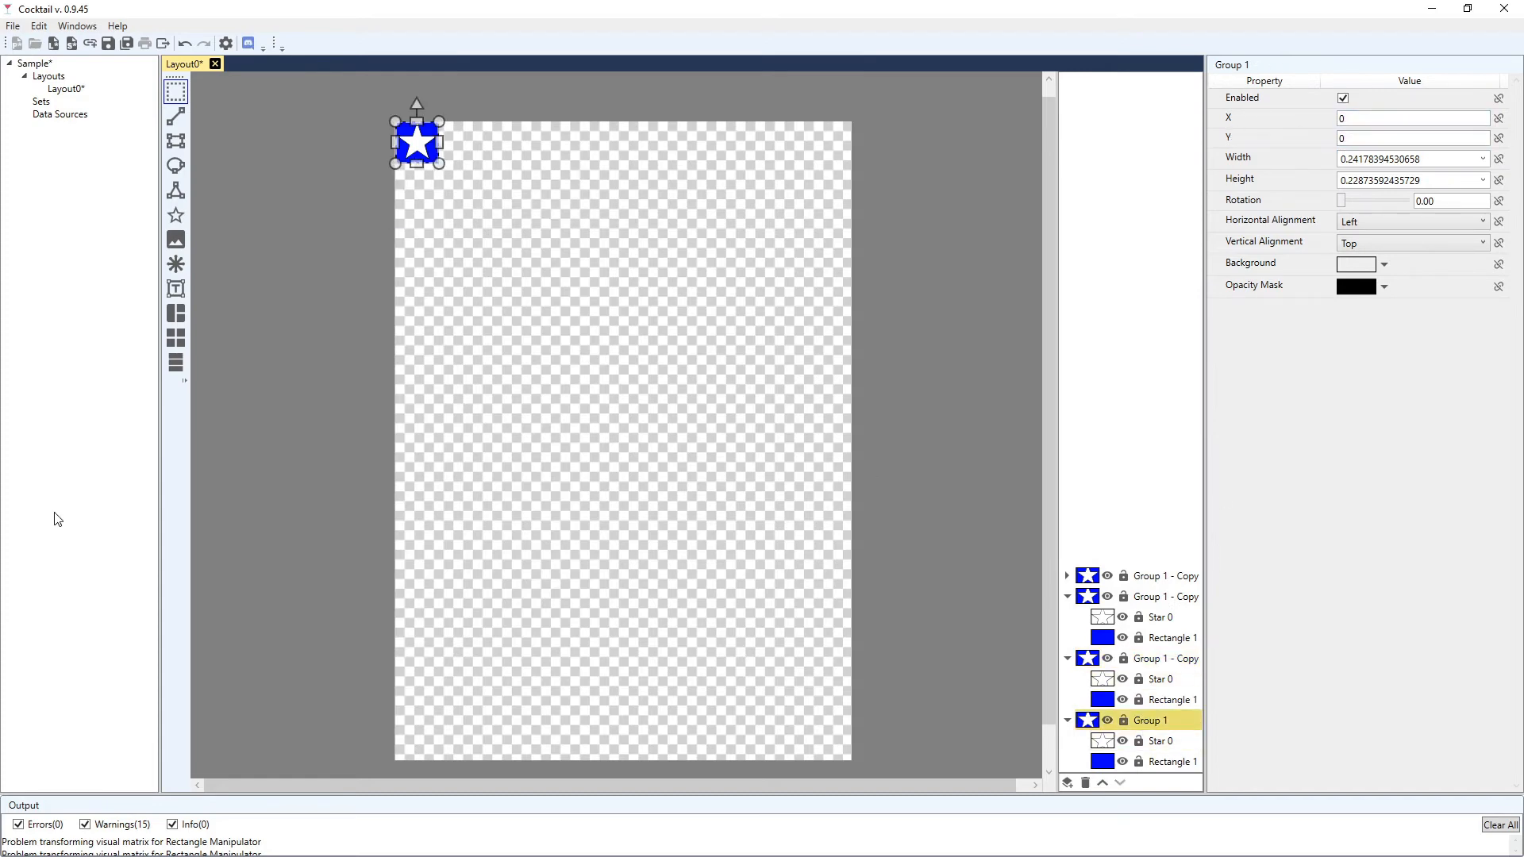
Draw a one-column grid about 1.05 wide and 1.00 high, and move Group 1 and its three copies into it
left_click(174, 341)
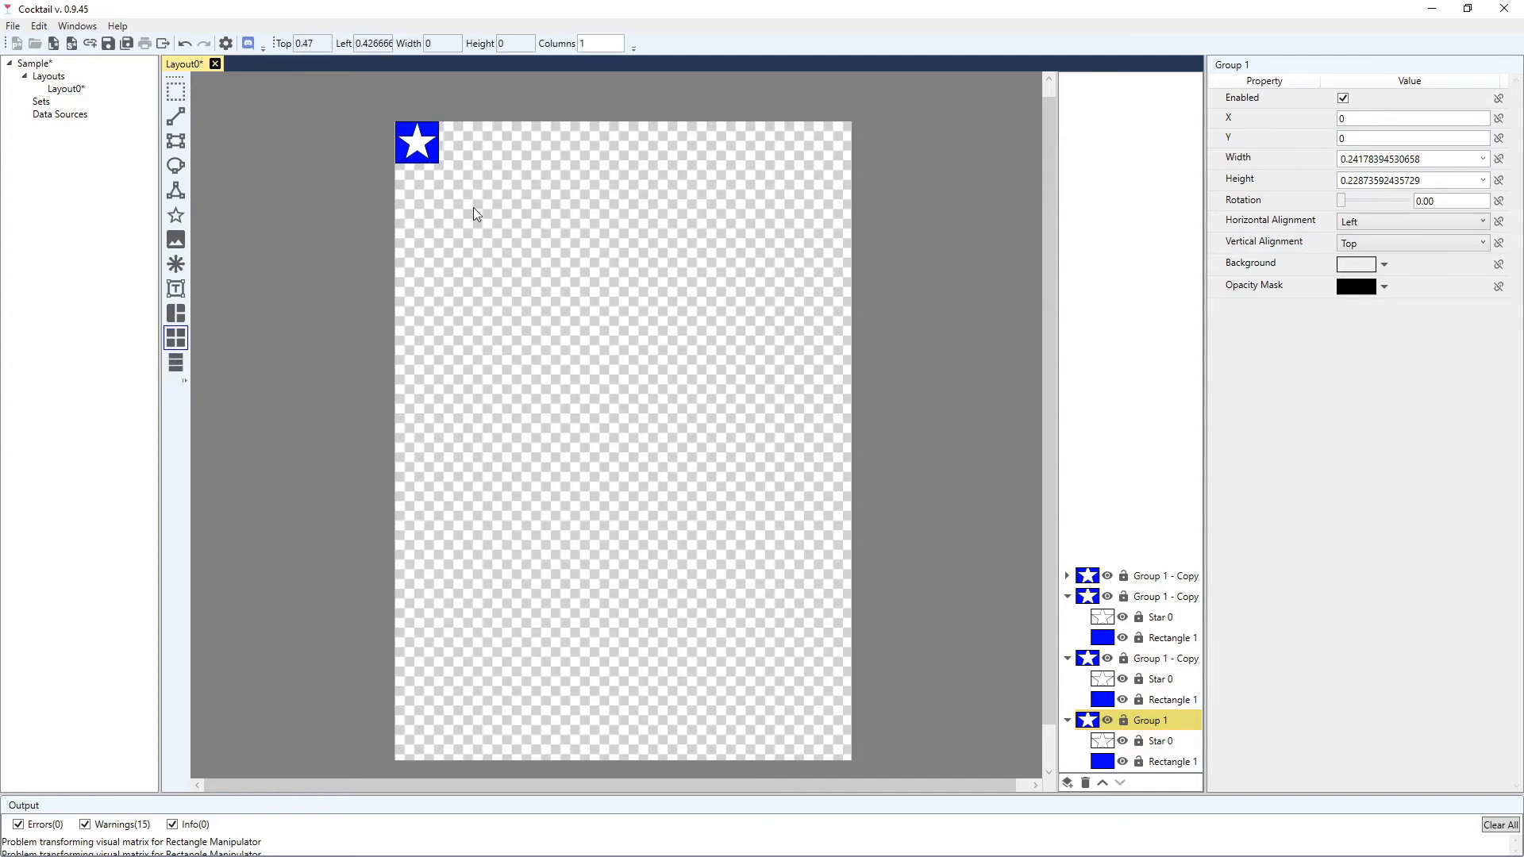
left_click_drag(454, 154, 645, 337)
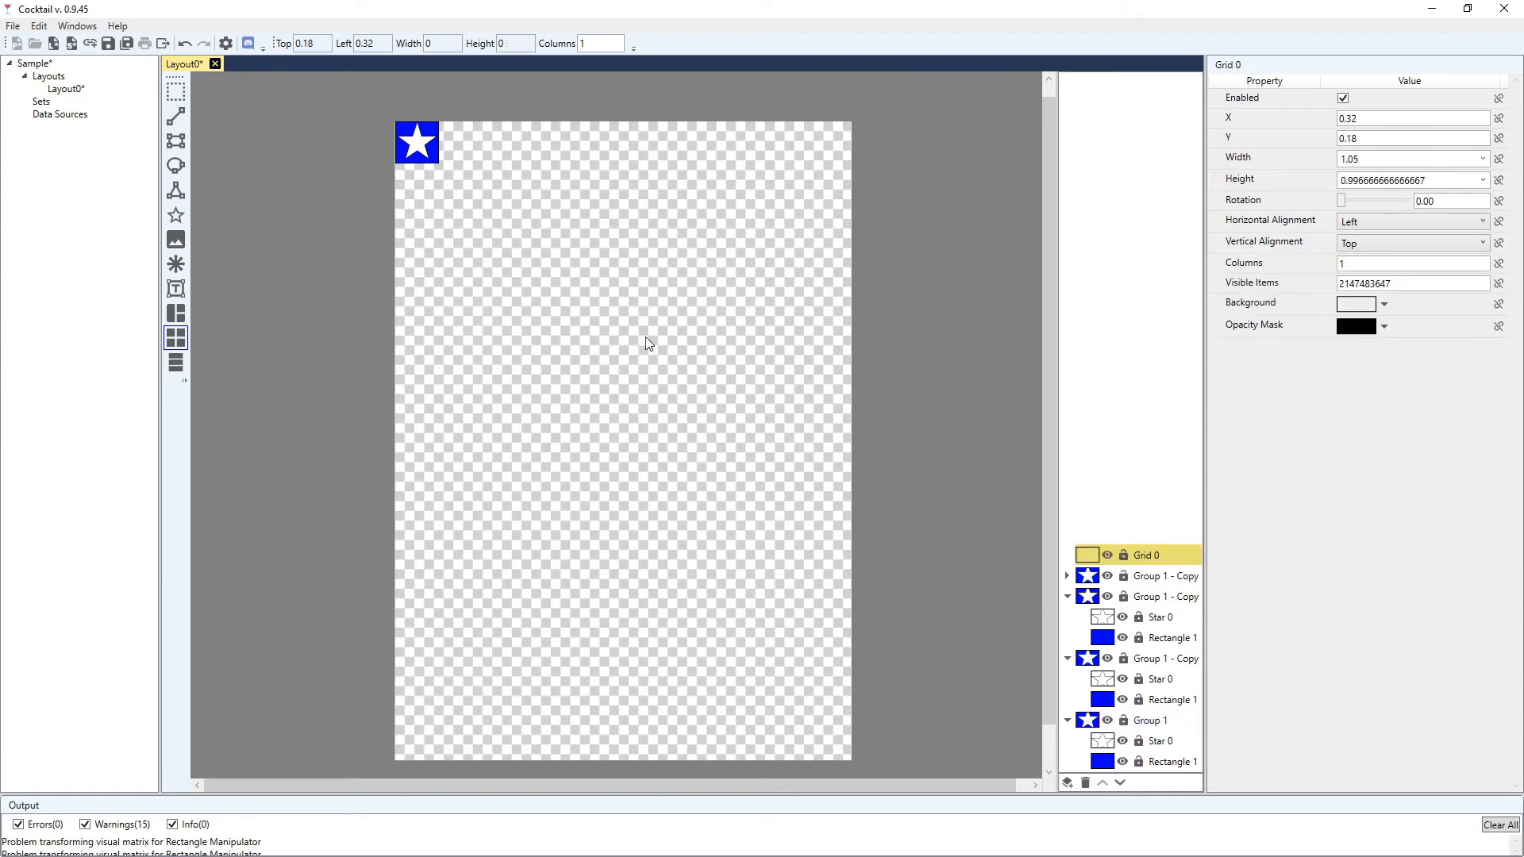
left_click(1168, 582)
left_click_drag(1159, 577, 1150, 555)
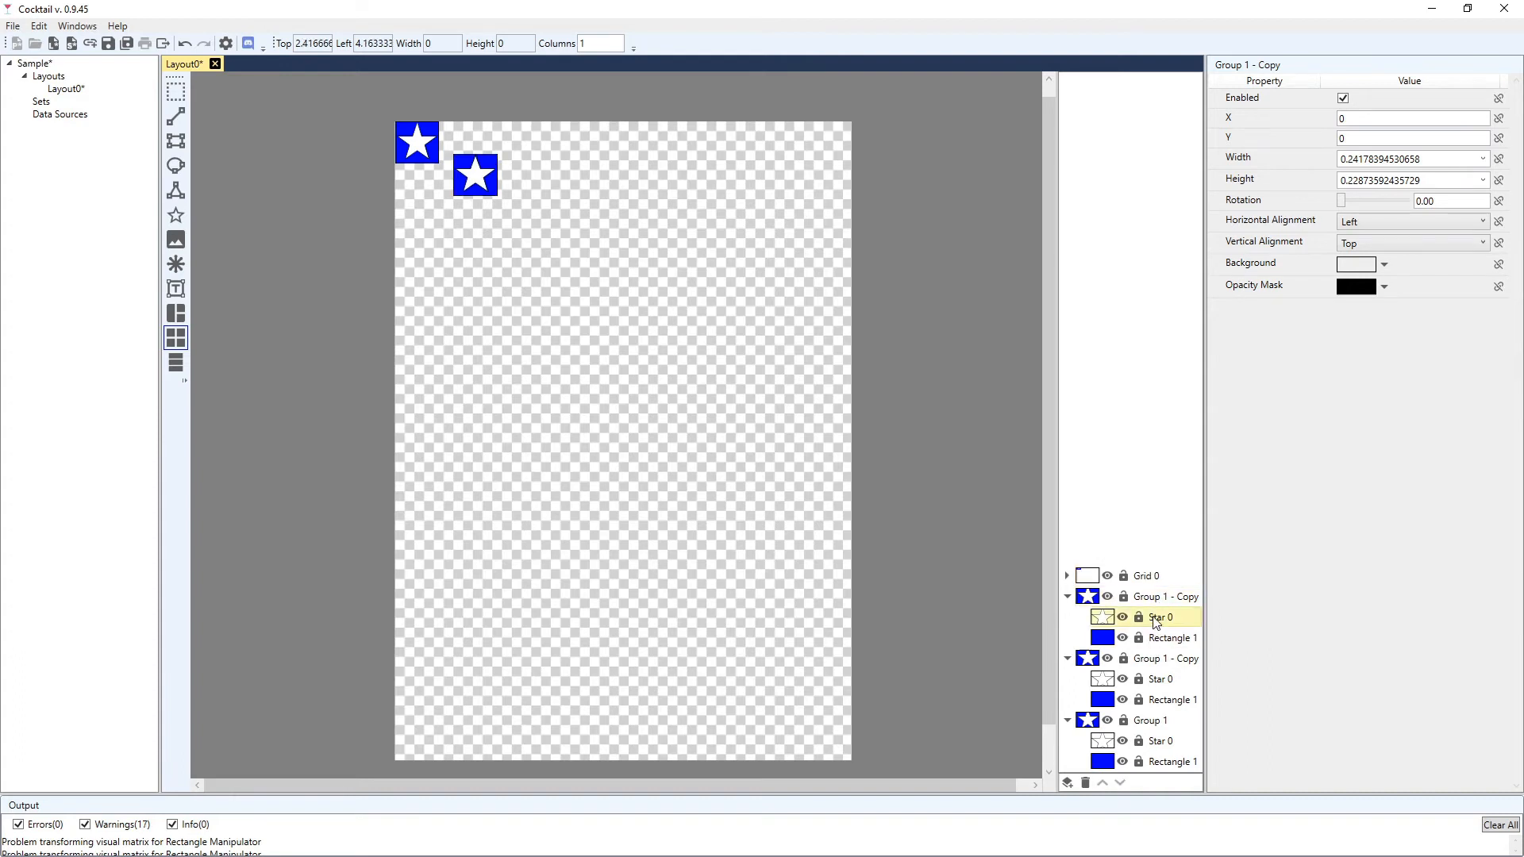
left_click_drag(1156, 606, 1155, 591)
left_click_drag(1153, 655, 1157, 638)
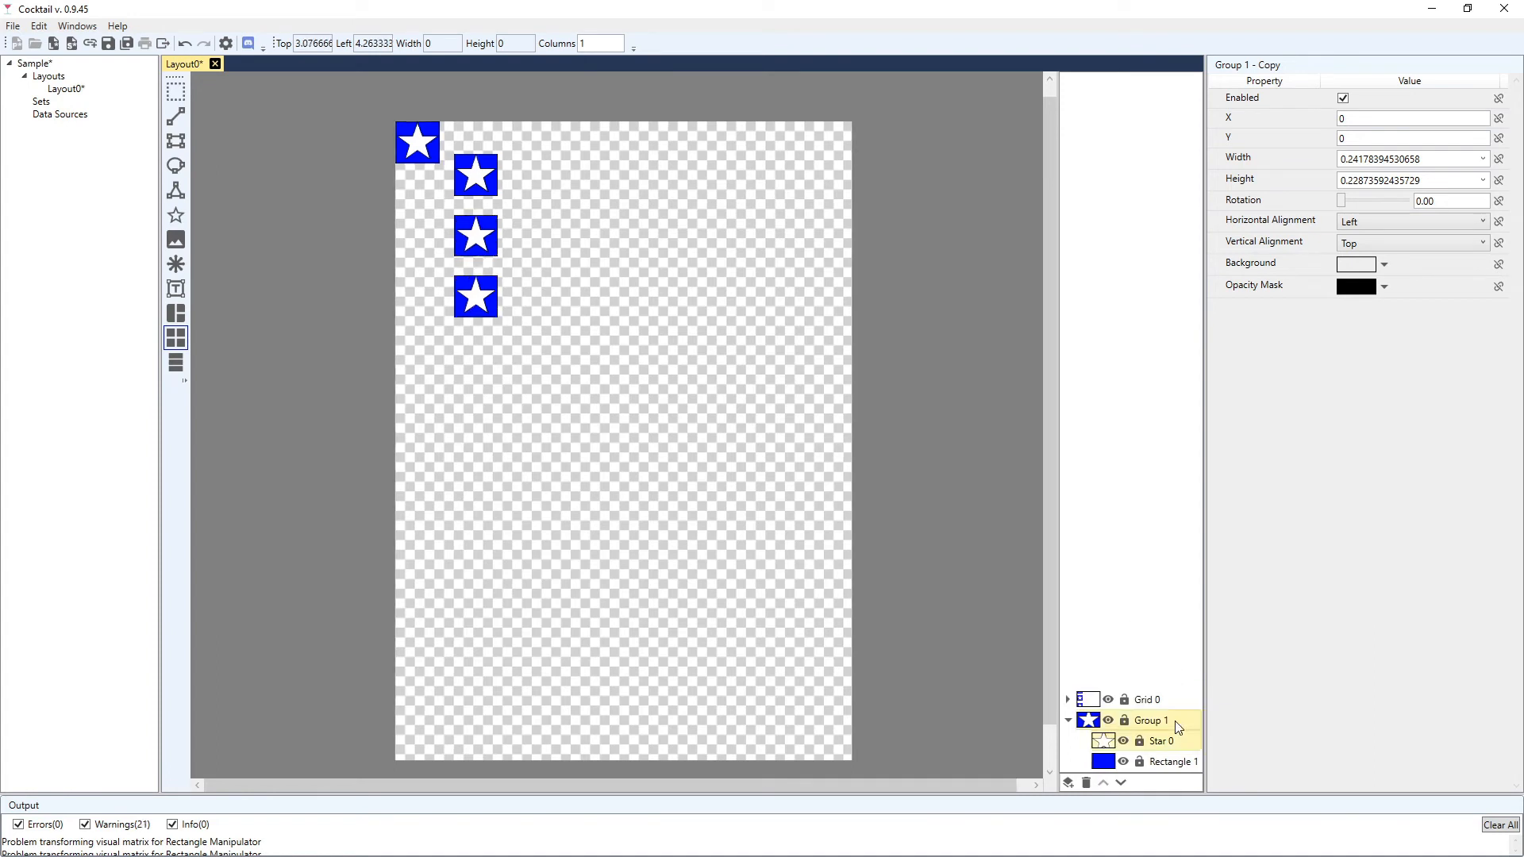
left_click_drag(1175, 720, 1144, 700)
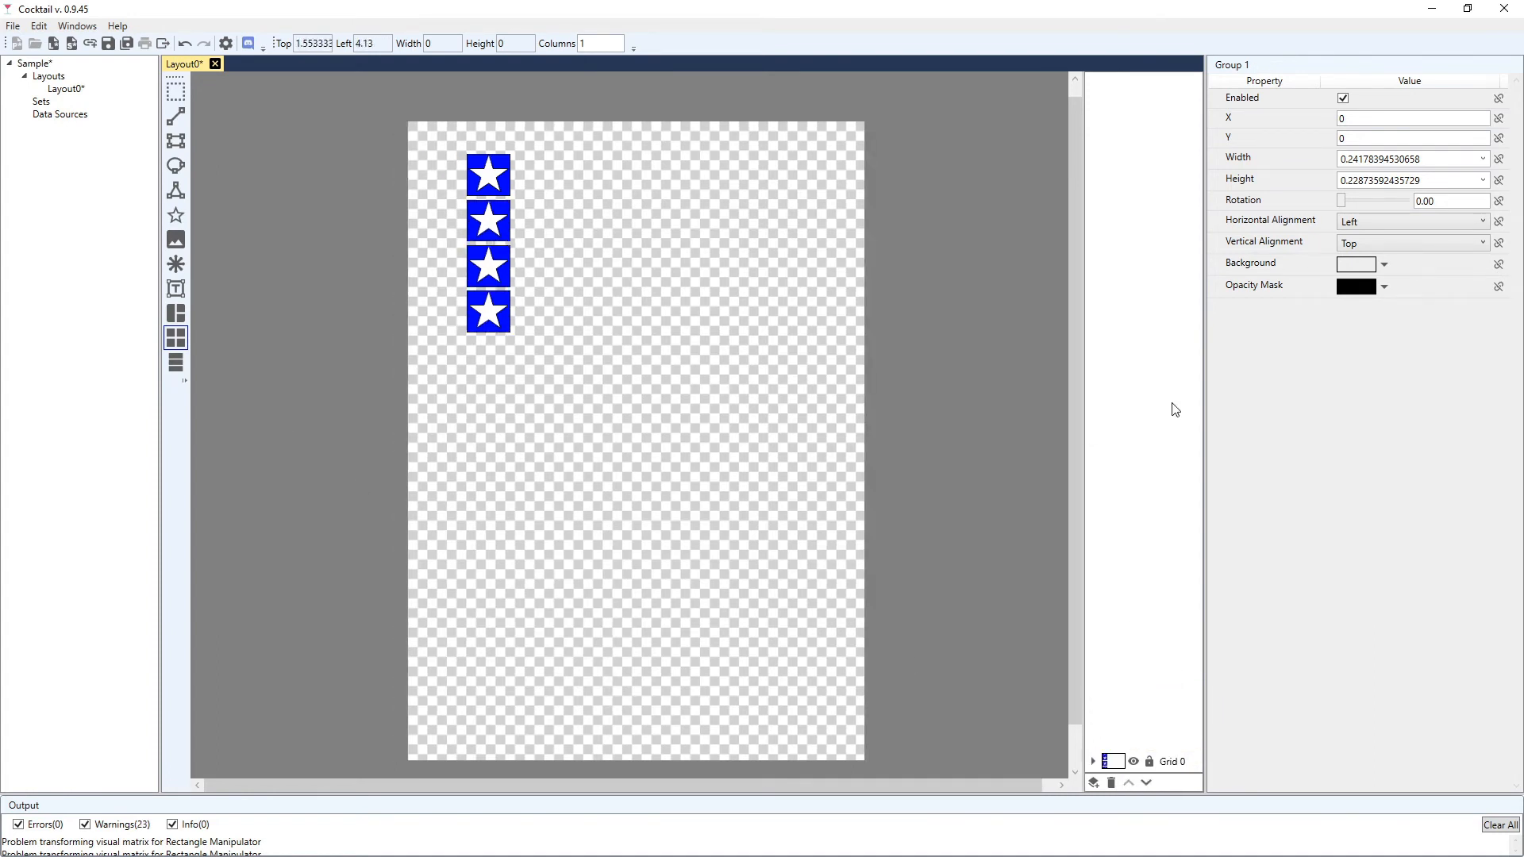
Set the number of columns of Grid 0 to 2
left_click(1176, 763)
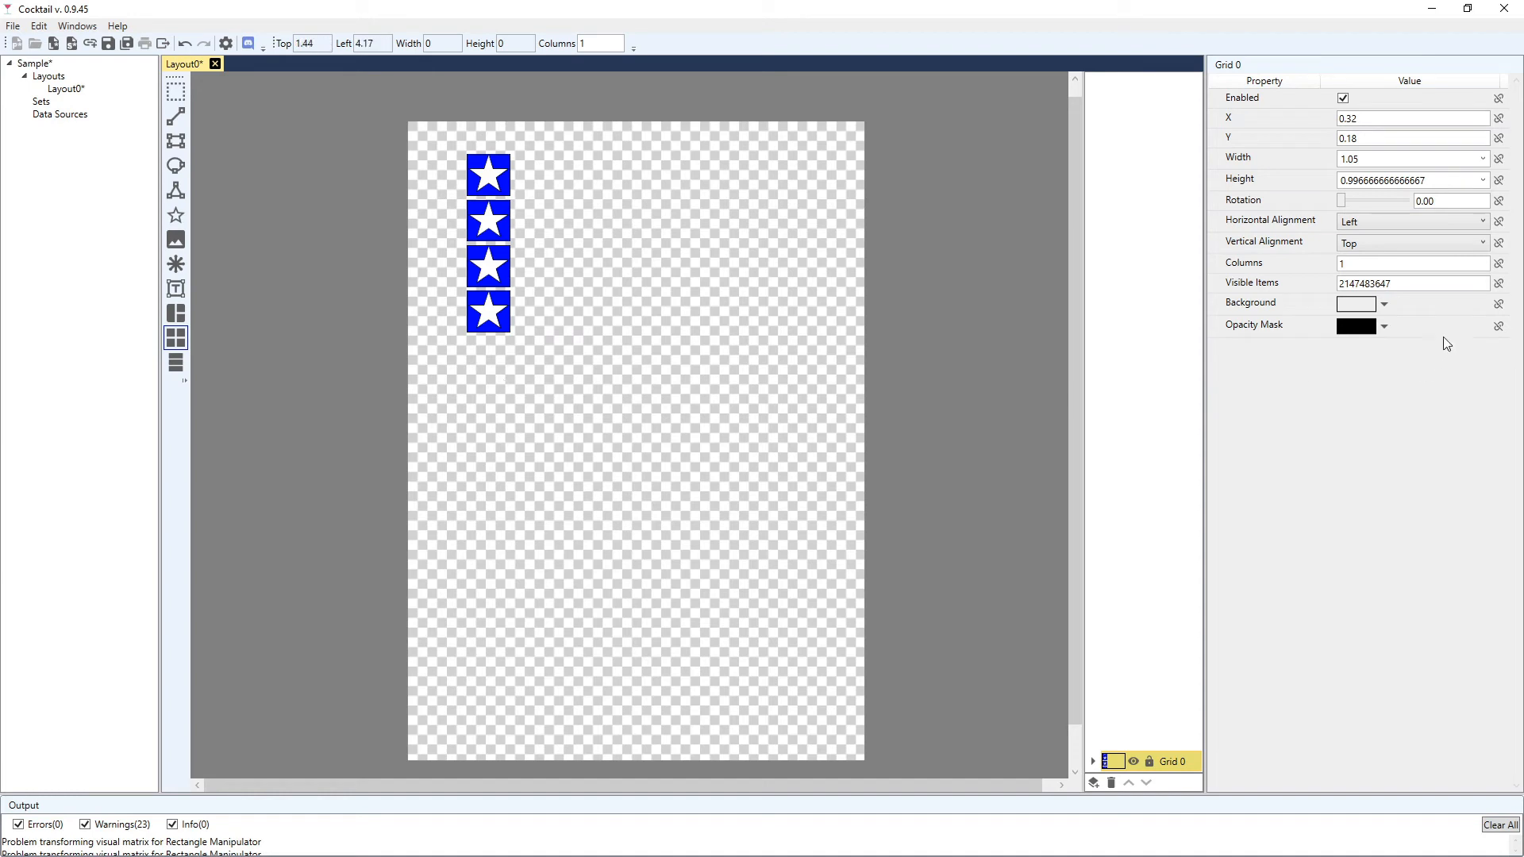
double_click(1354, 263)
type("2")
key("Return")
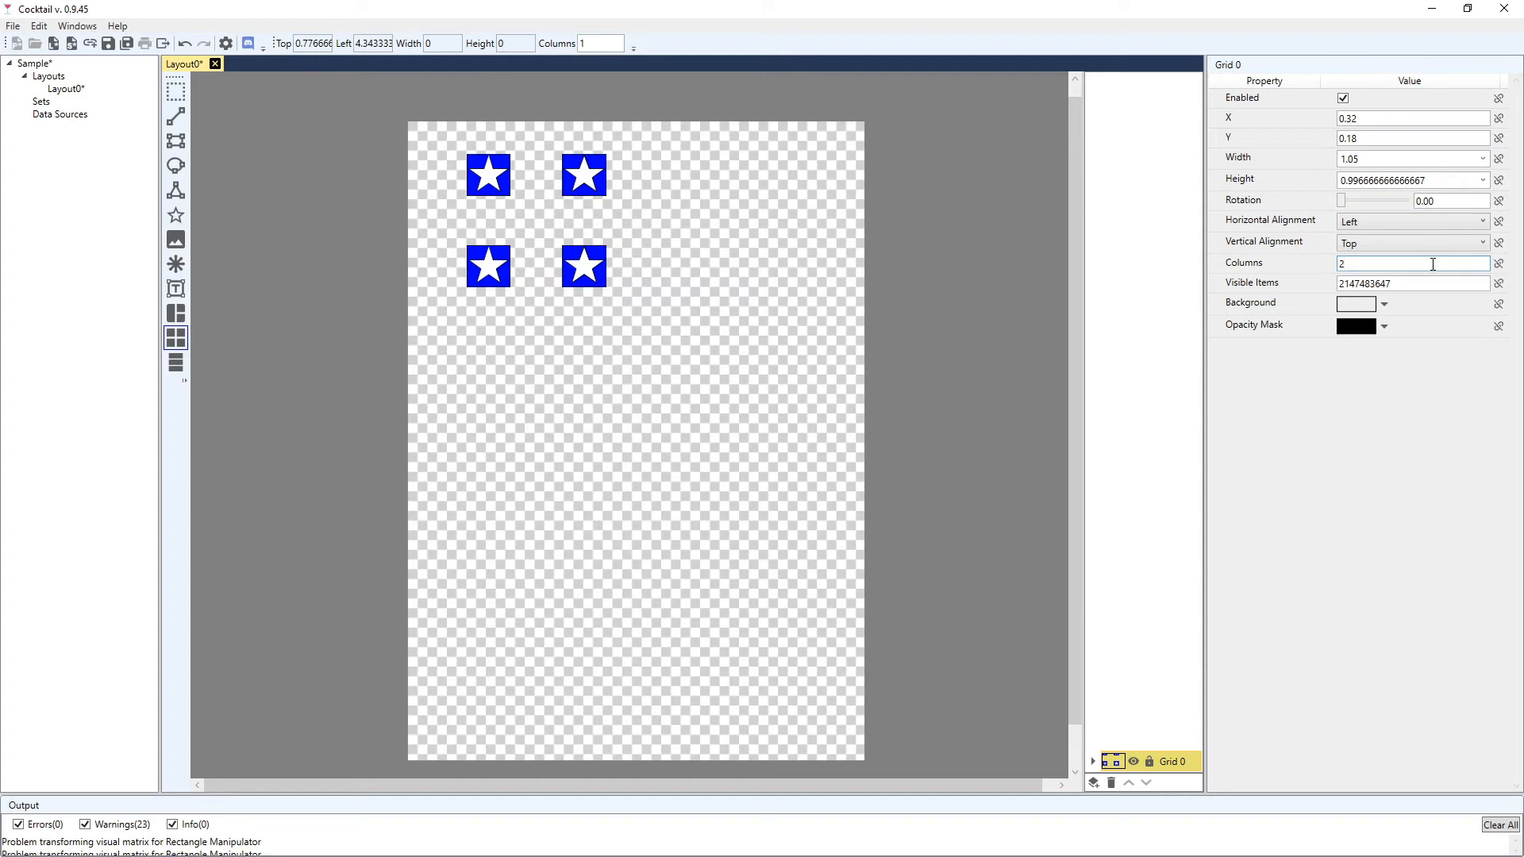
Set both the width and height of Grid 0 to Auto
left_click(1185, 761)
left_click(1482, 159)
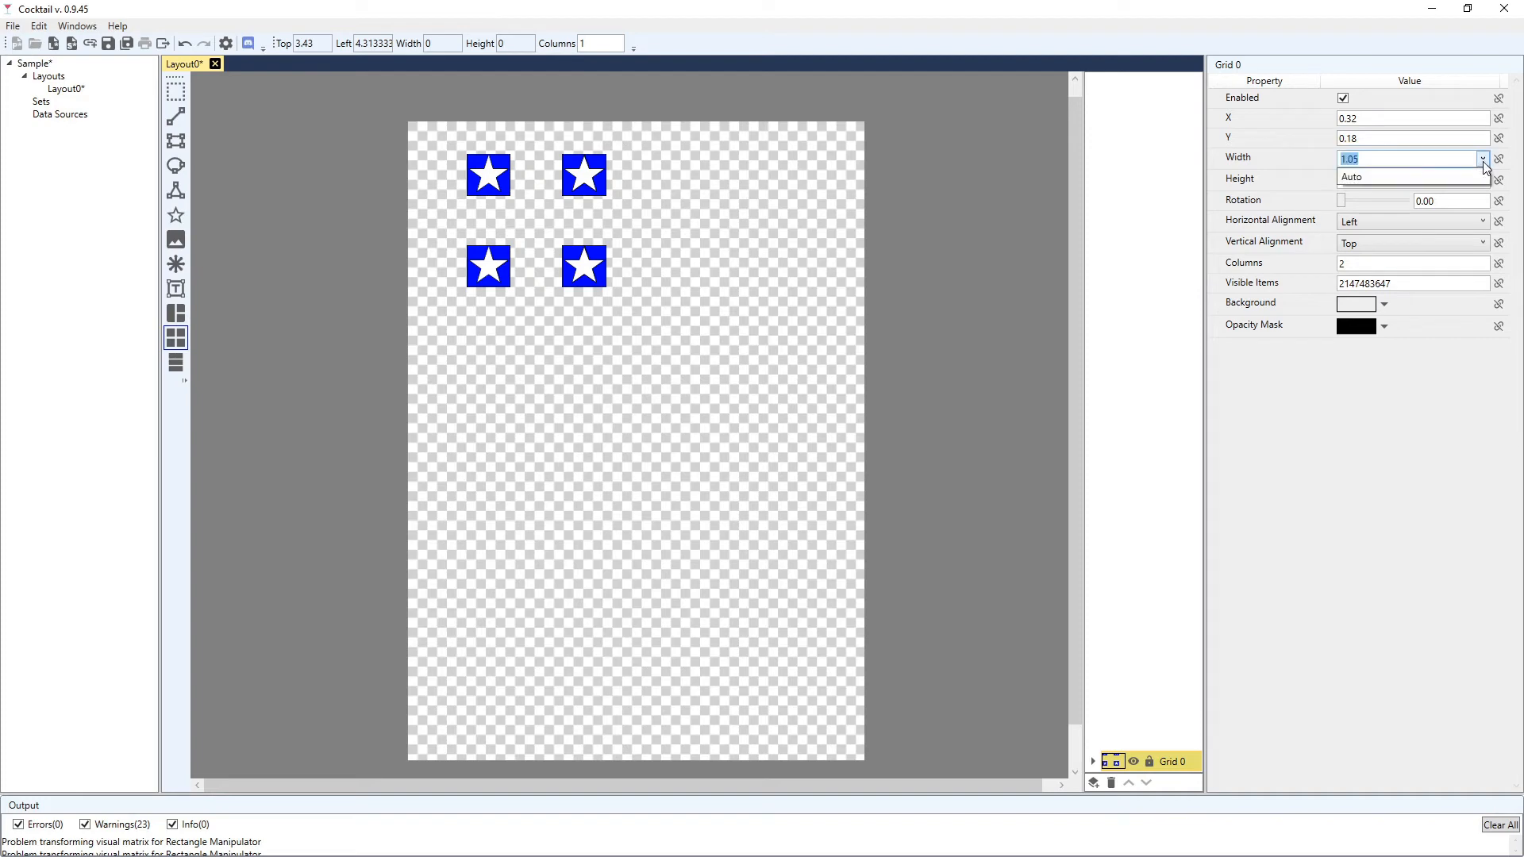
left_click(1397, 178)
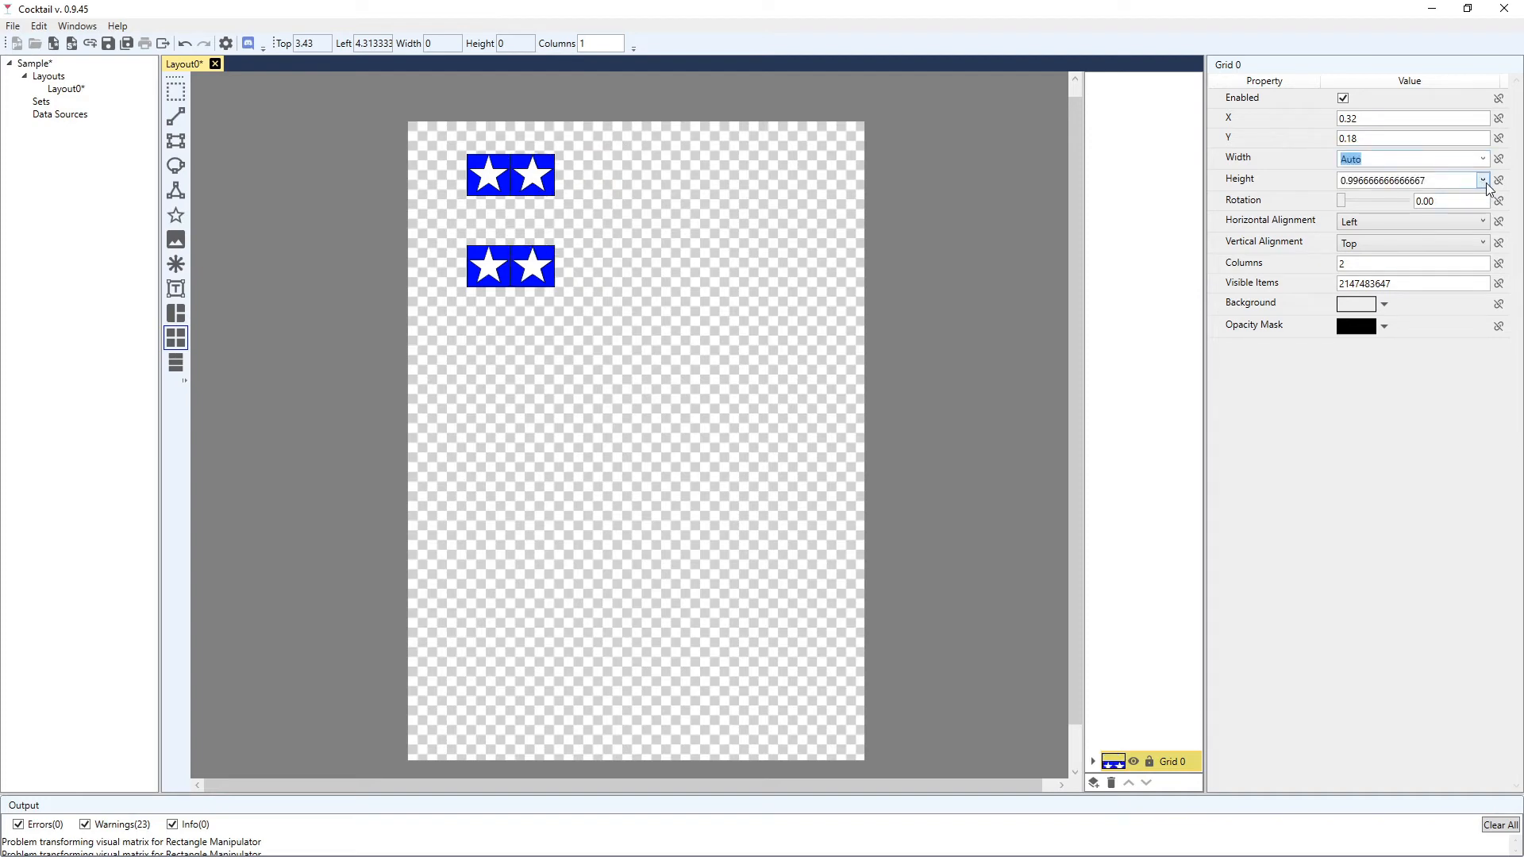
left_click(1483, 181)
left_click(1387, 199)
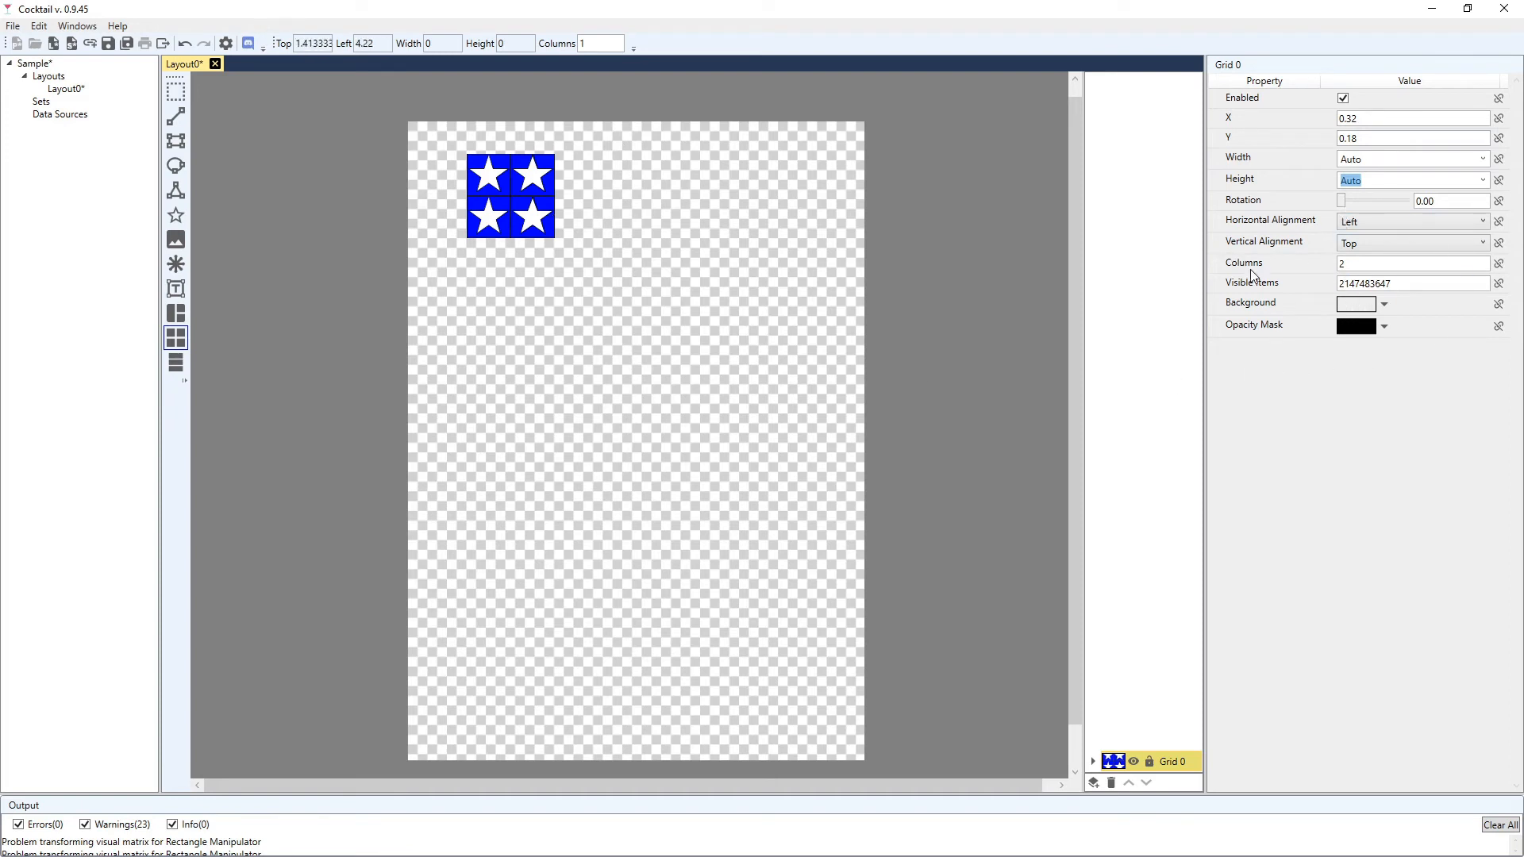
Set the visible items of Grid 0 to 2, 3 and finally 4
left_click(1373, 265)
key("Tab")
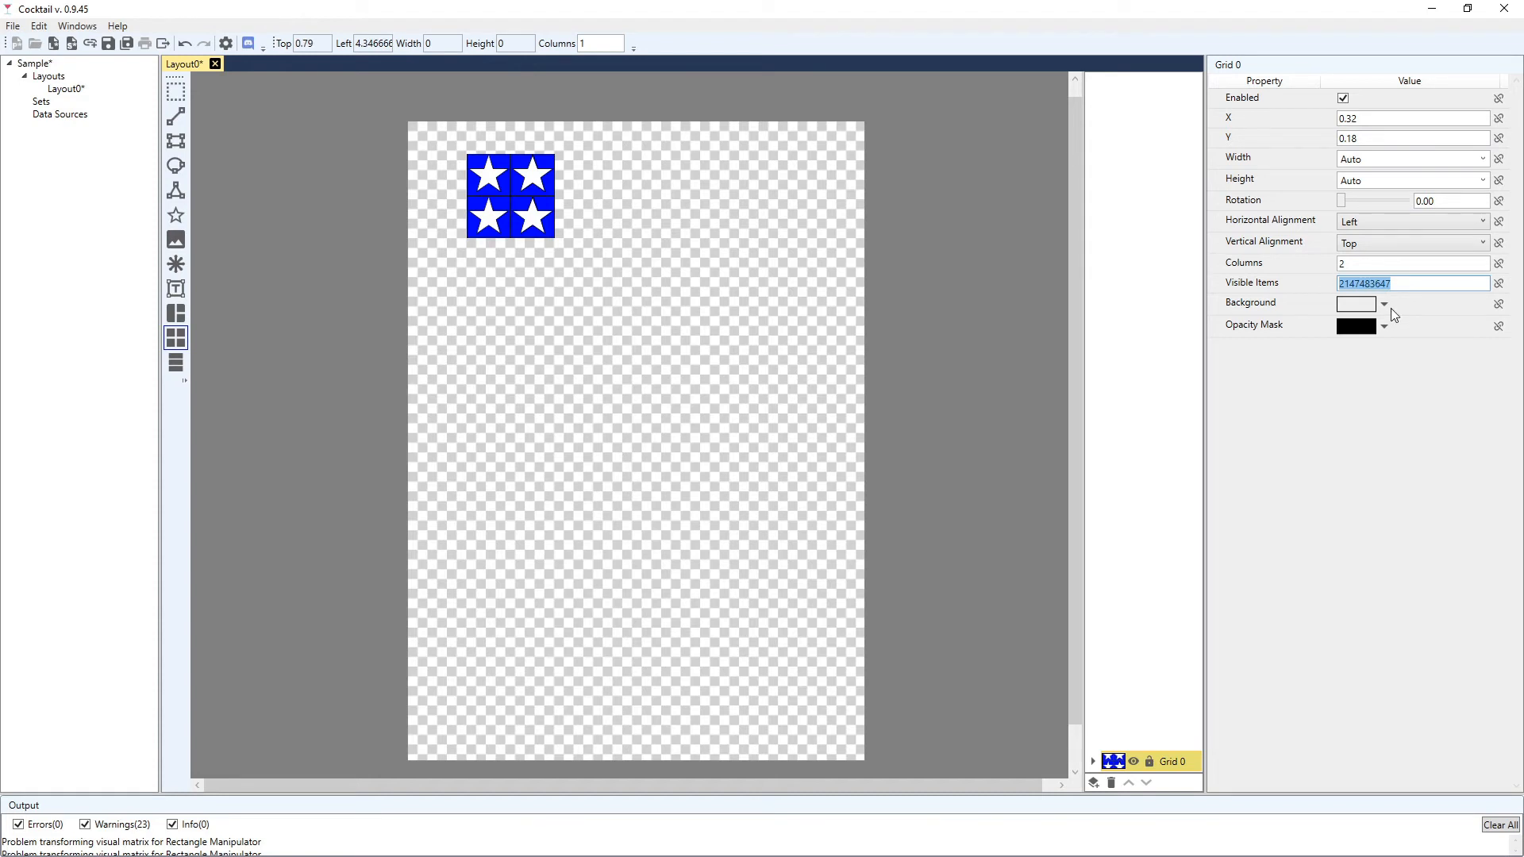
type("2")
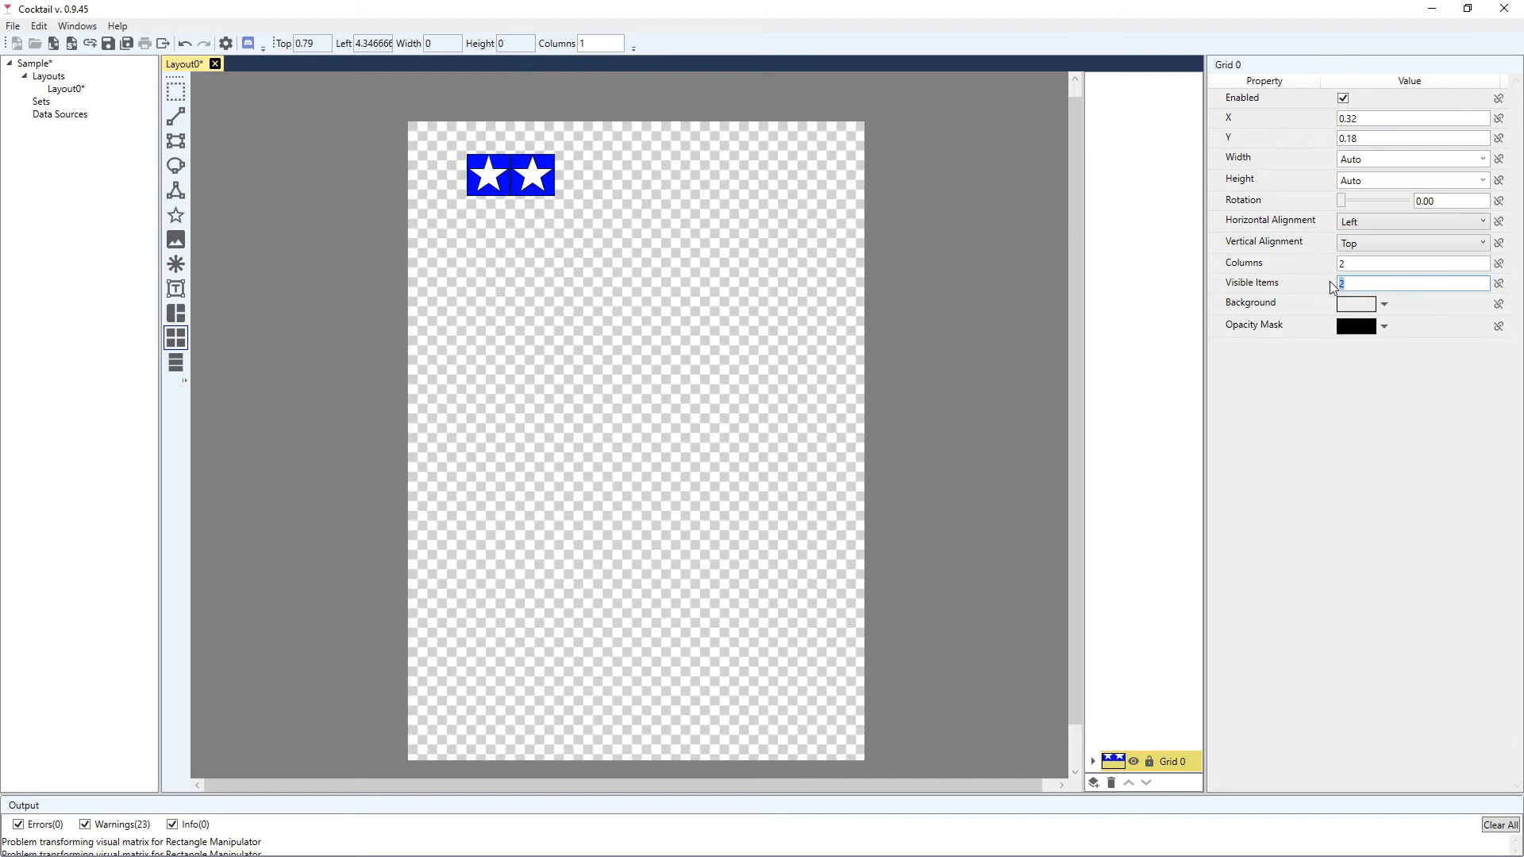
type("123")
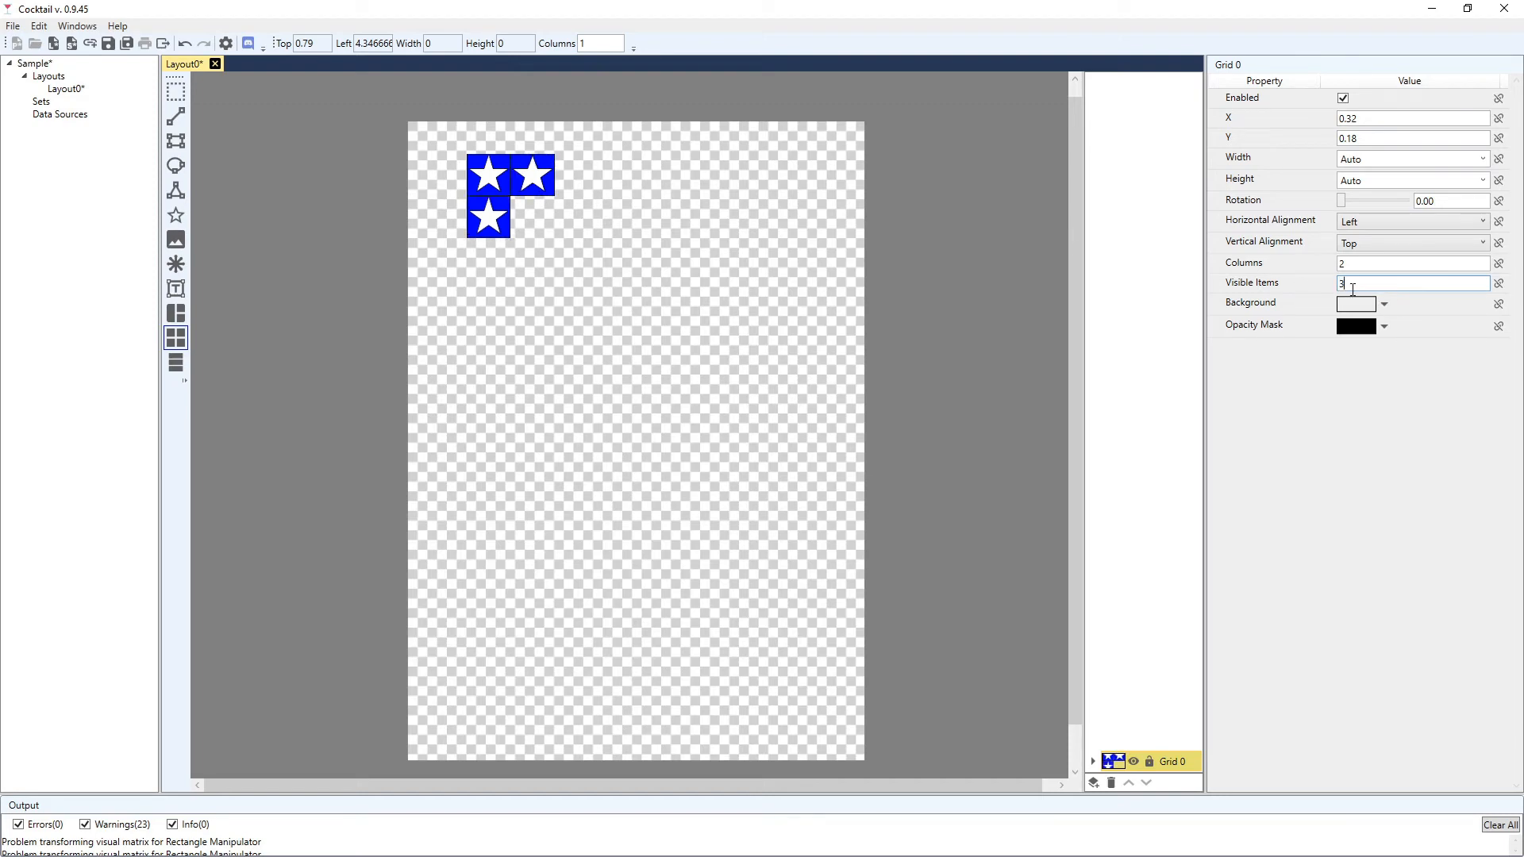
type("4")
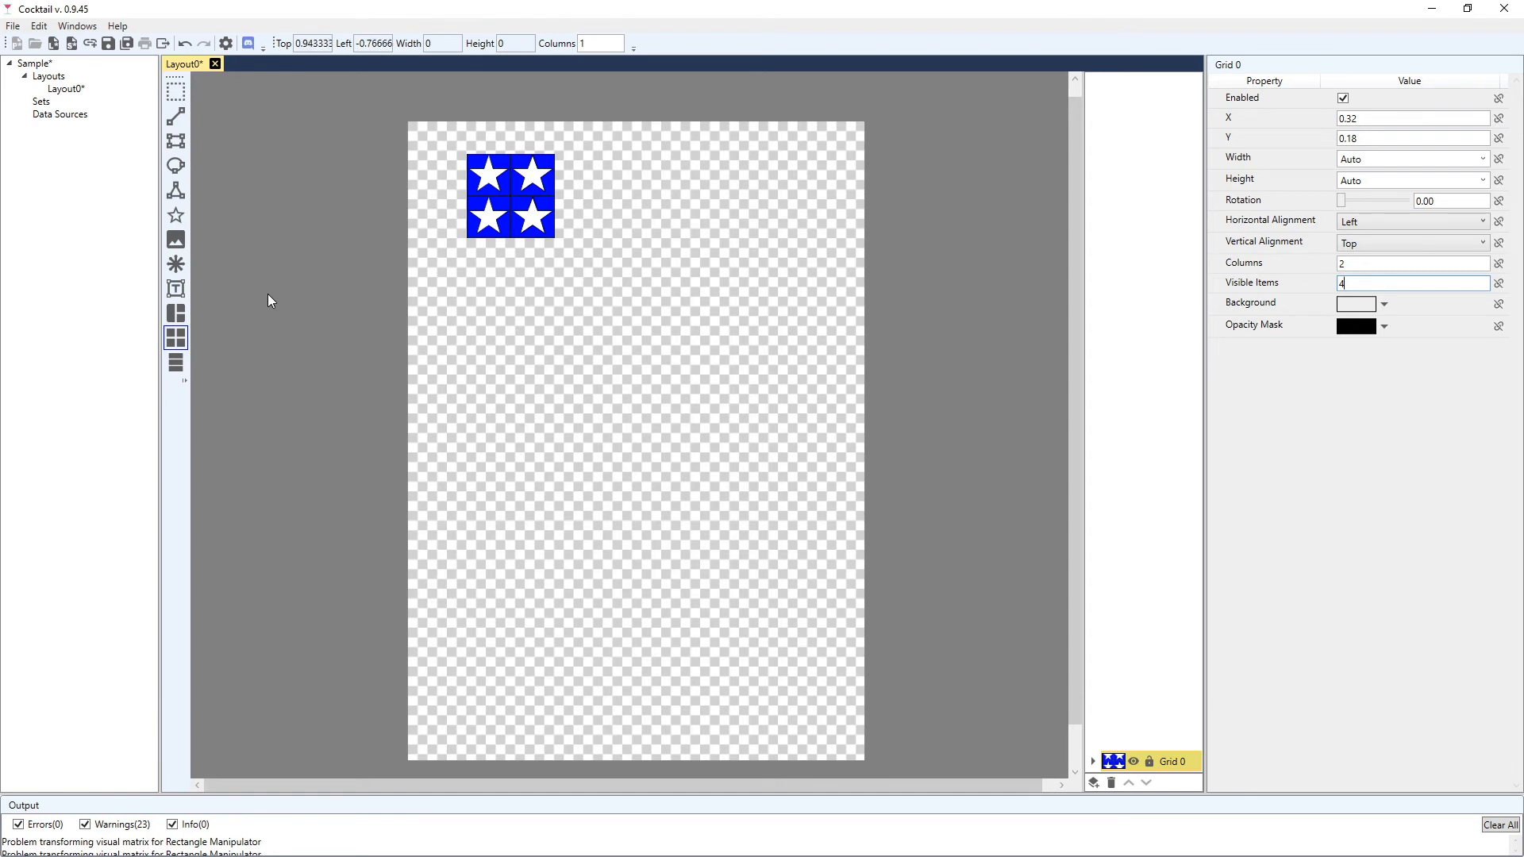
Draw a horizontal stack about 0.55 wide and 2.22 high, and move Group 1 and its three copies from Grid 0 into it
left_click(175, 362)
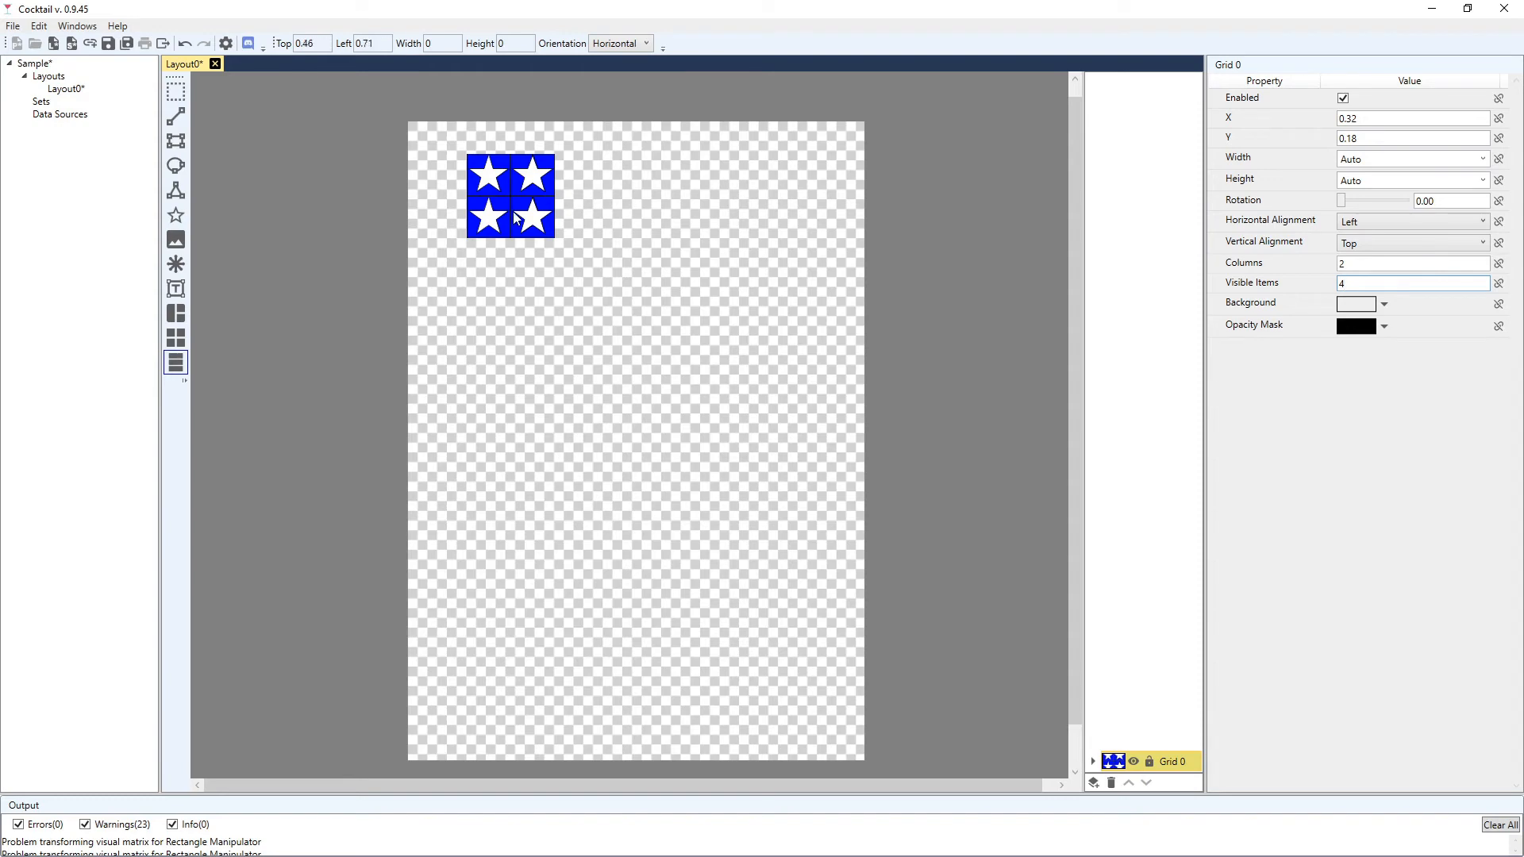
left_click_drag(629, 153, 732, 562)
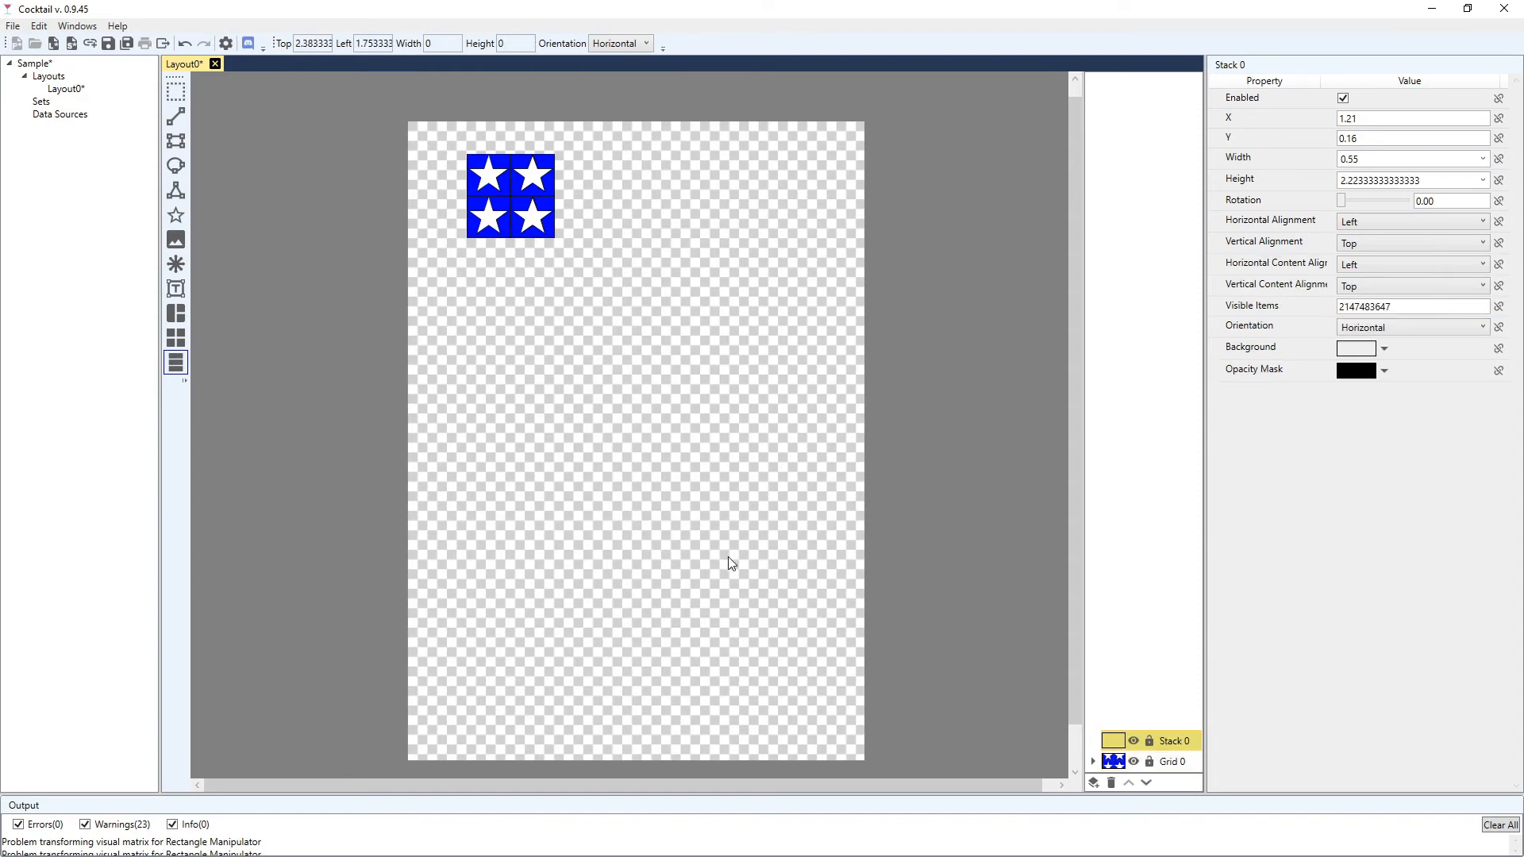
left_click(1092, 762)
left_click(1151, 702)
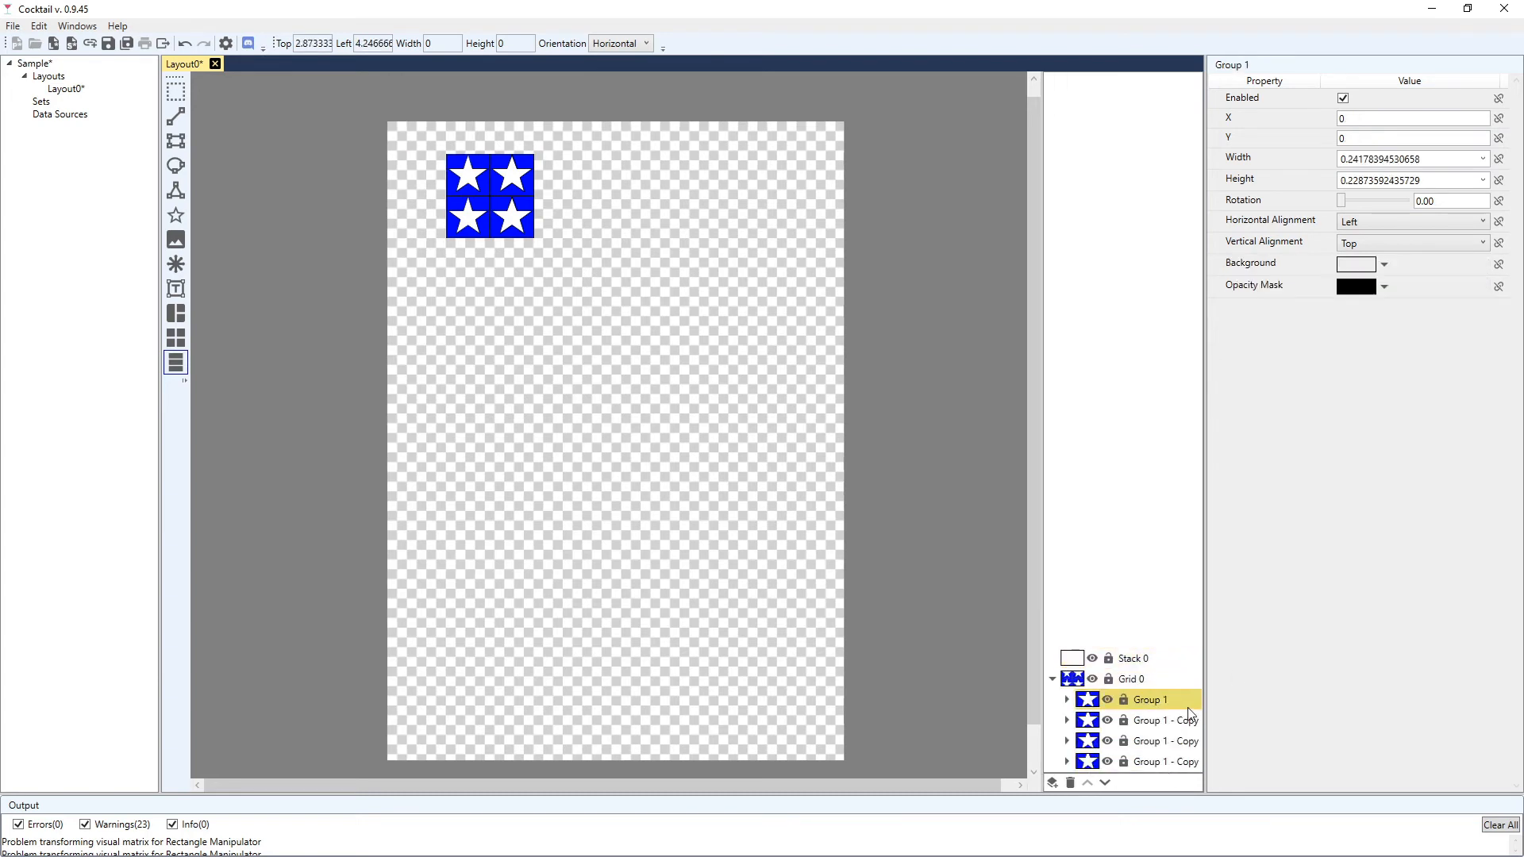
left_click_drag(1152, 705, 1133, 655)
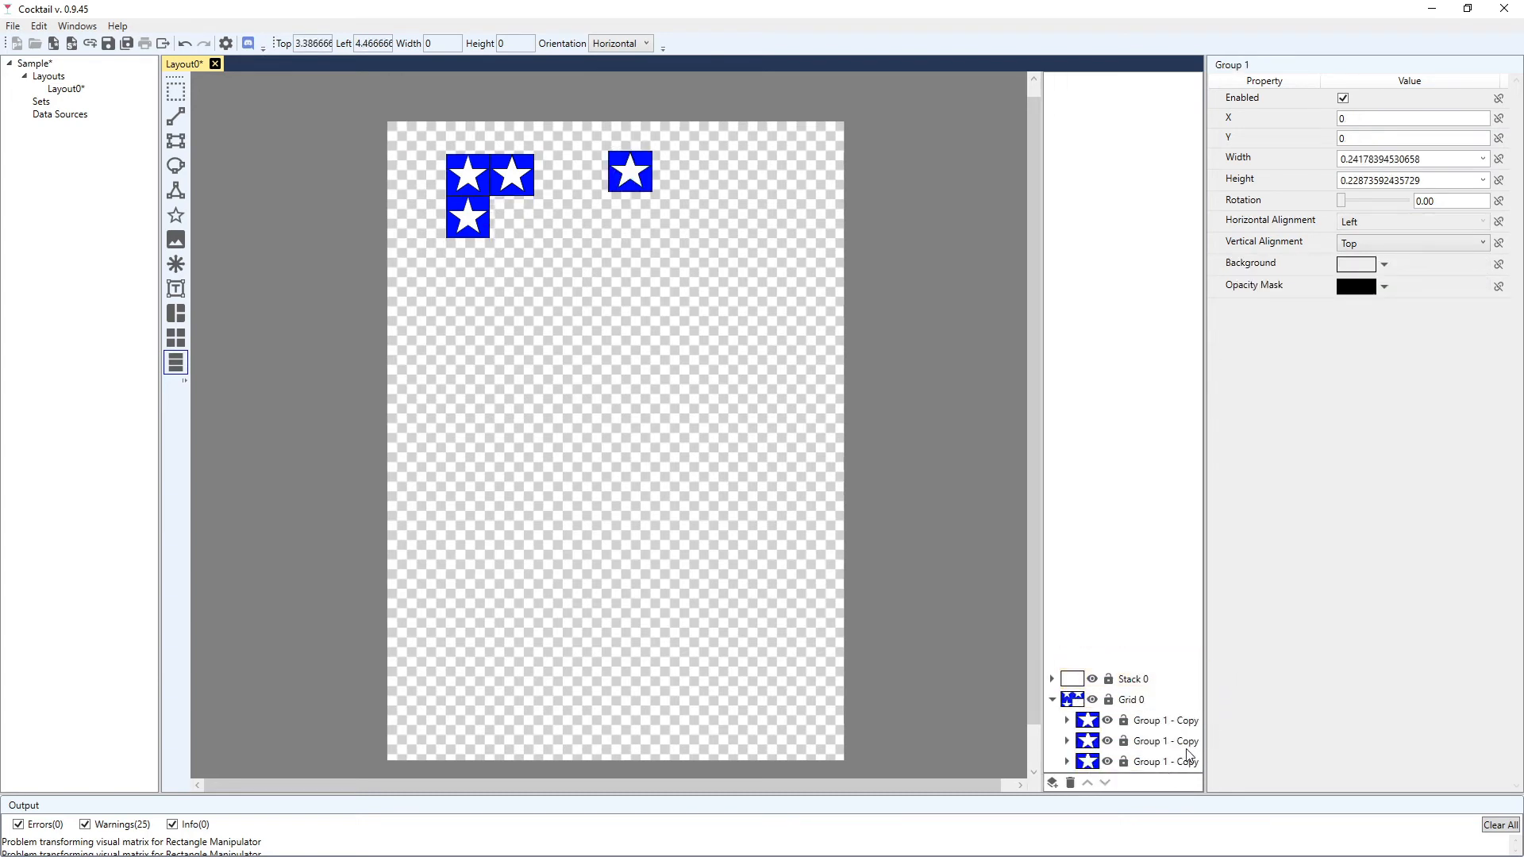
left_click_drag(1149, 731, 1141, 681)
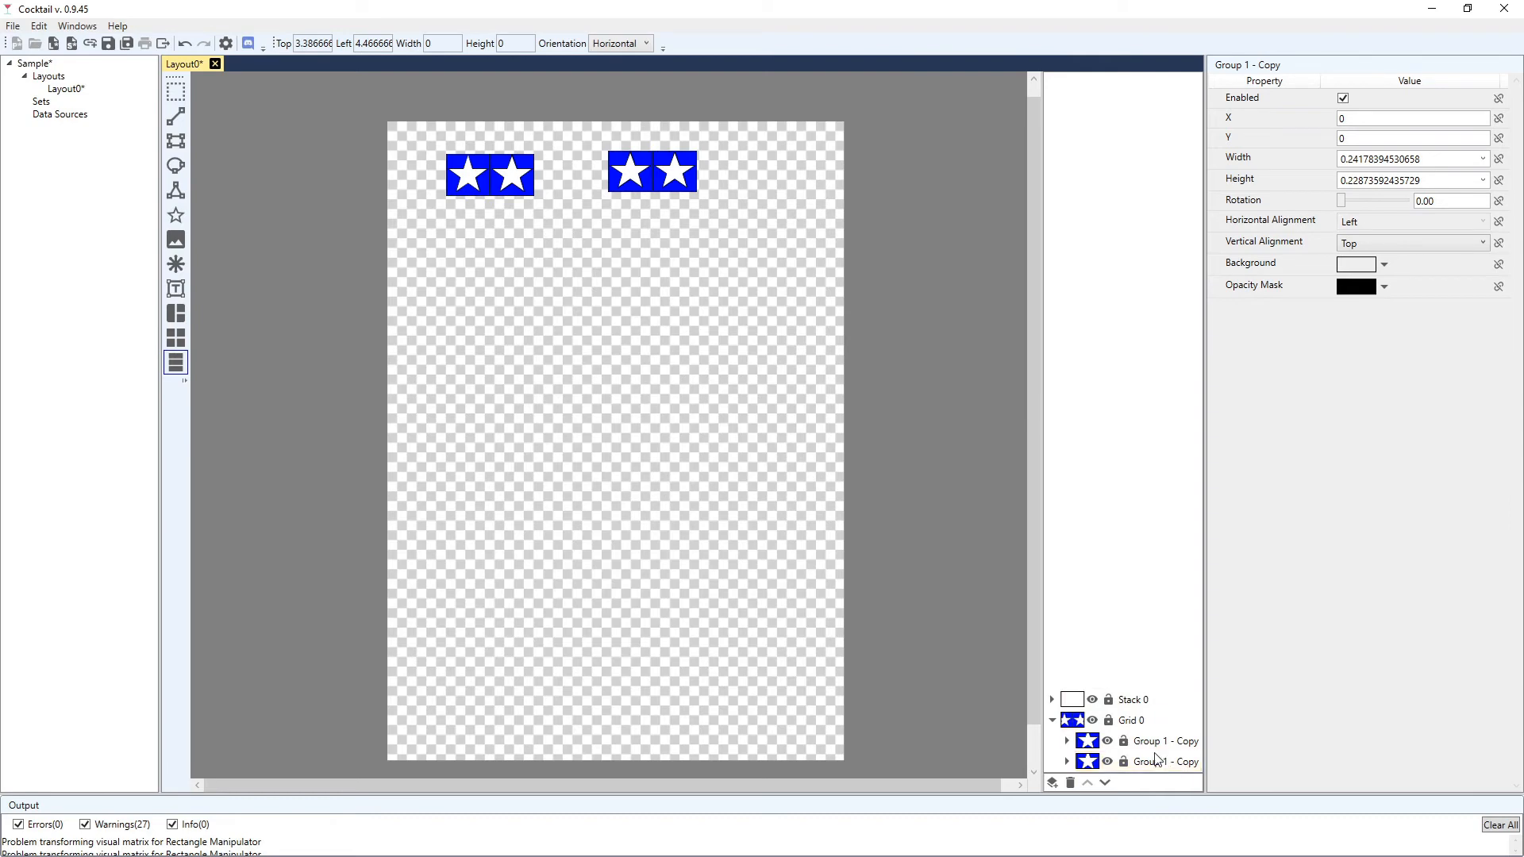
left_click_drag(1153, 746, 1147, 701)
left_click(1151, 766)
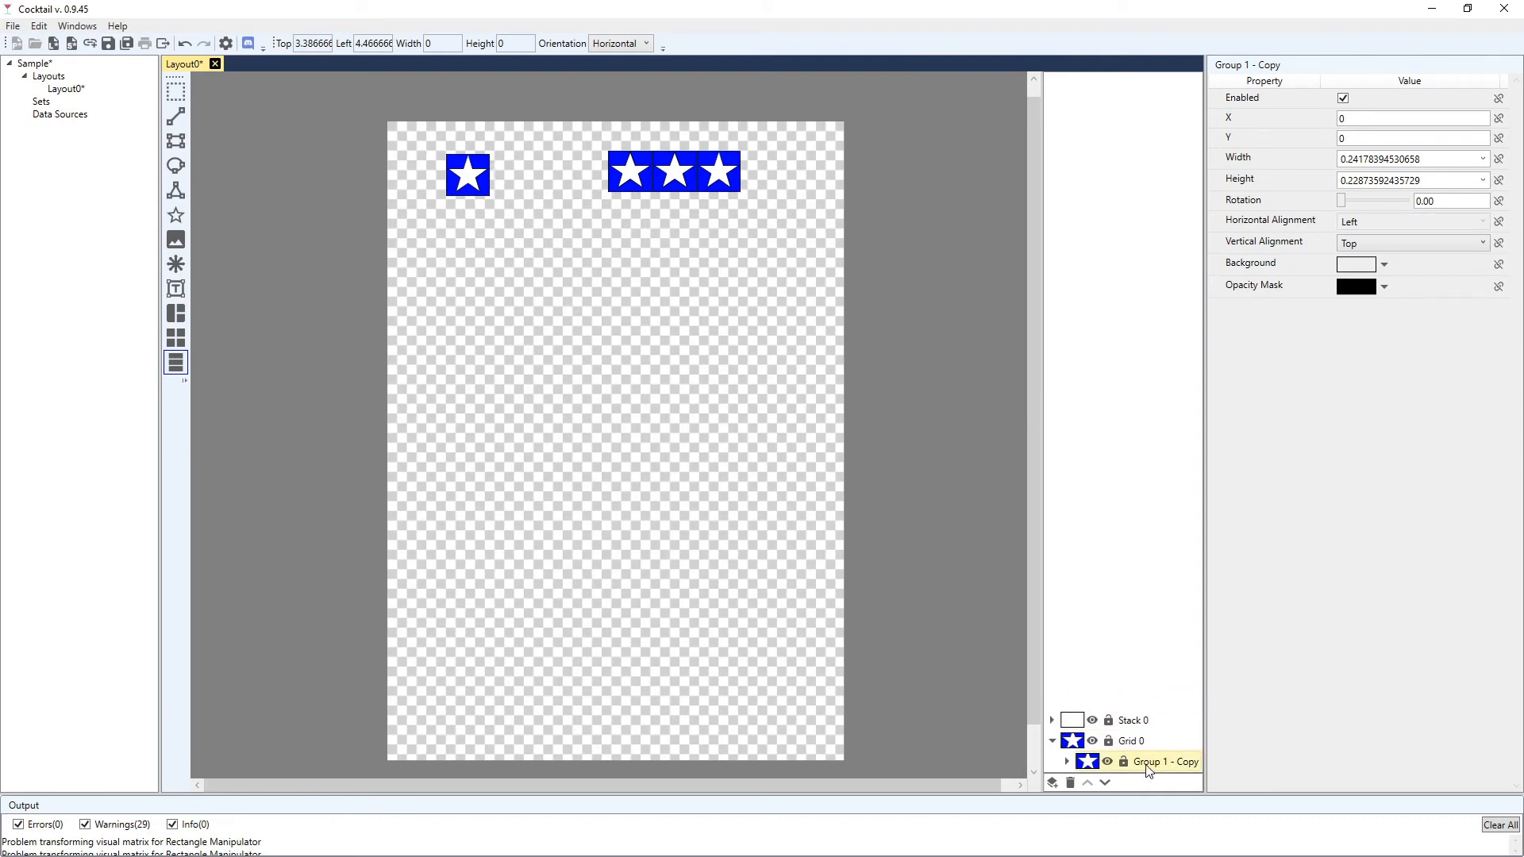
left_click_drag(1159, 764, 1155, 724)
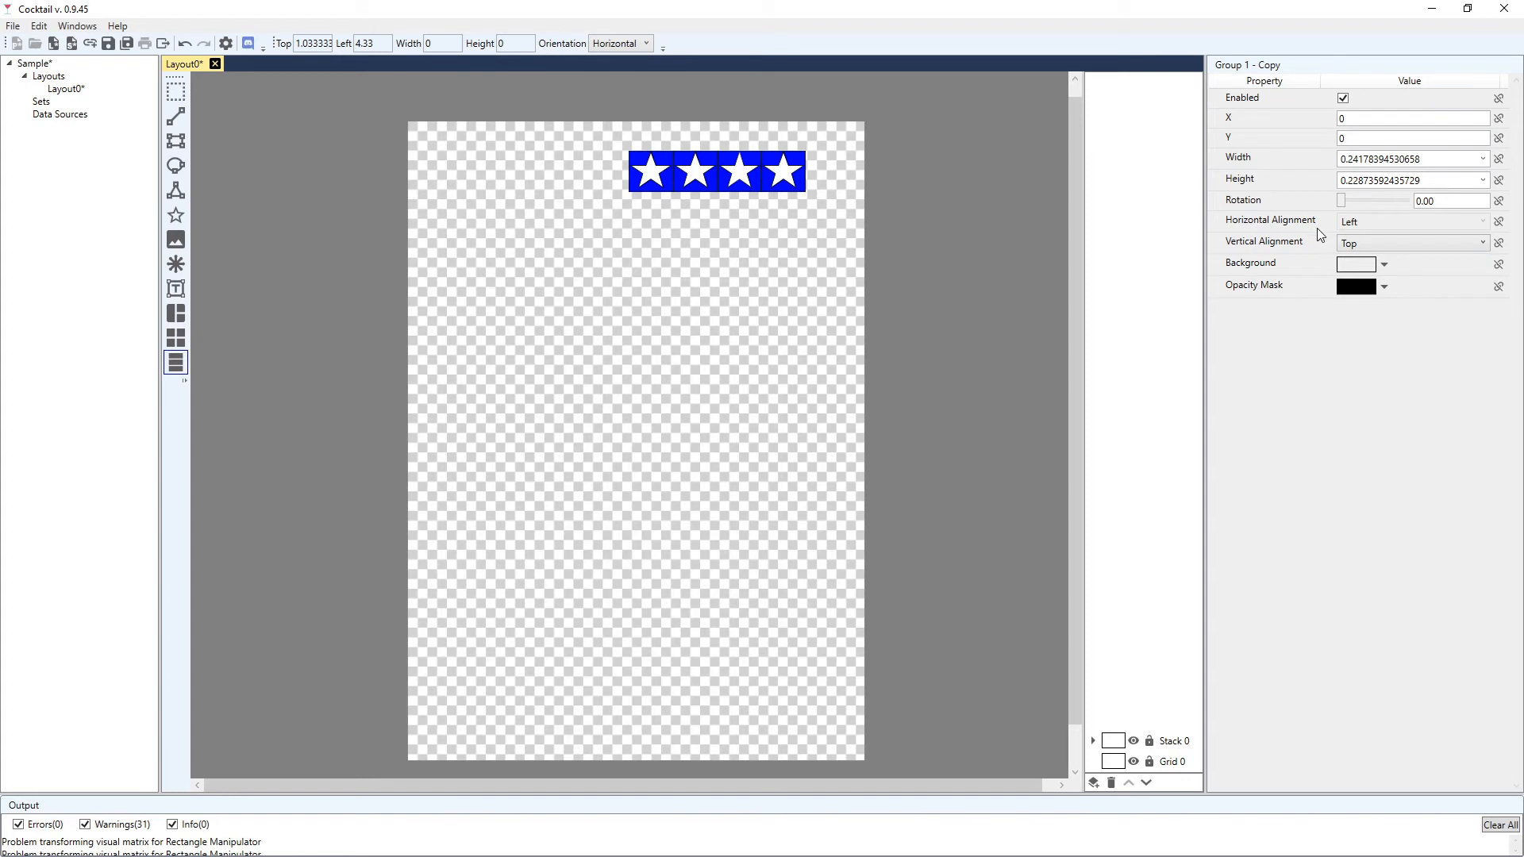
Move Stack 0 to about X 0.39, Y 0.15 and set its orientation to Vertical
left_click(1109, 743)
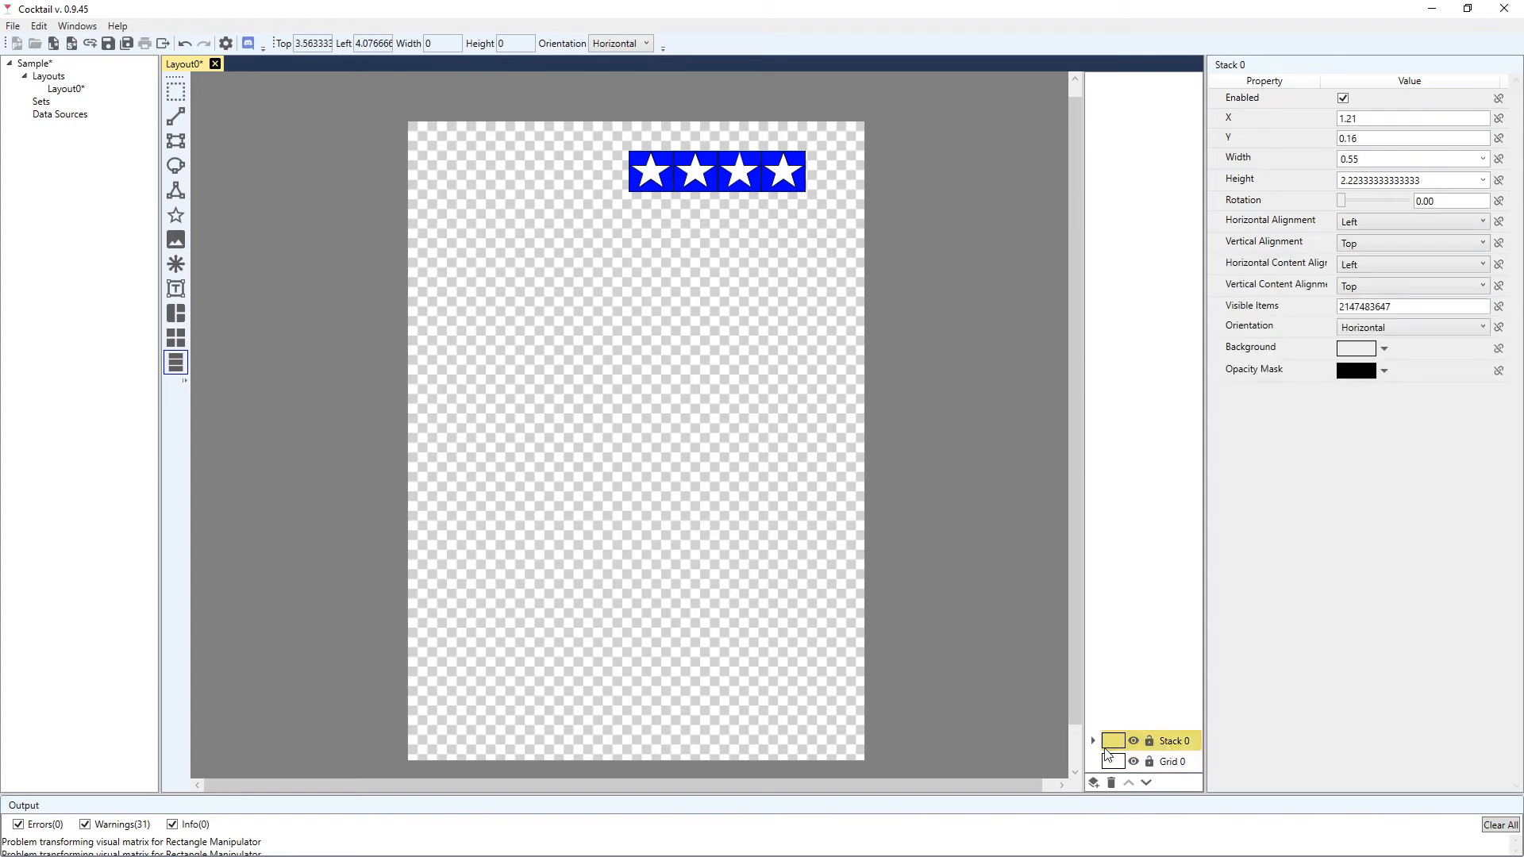
left_click(1093, 741)
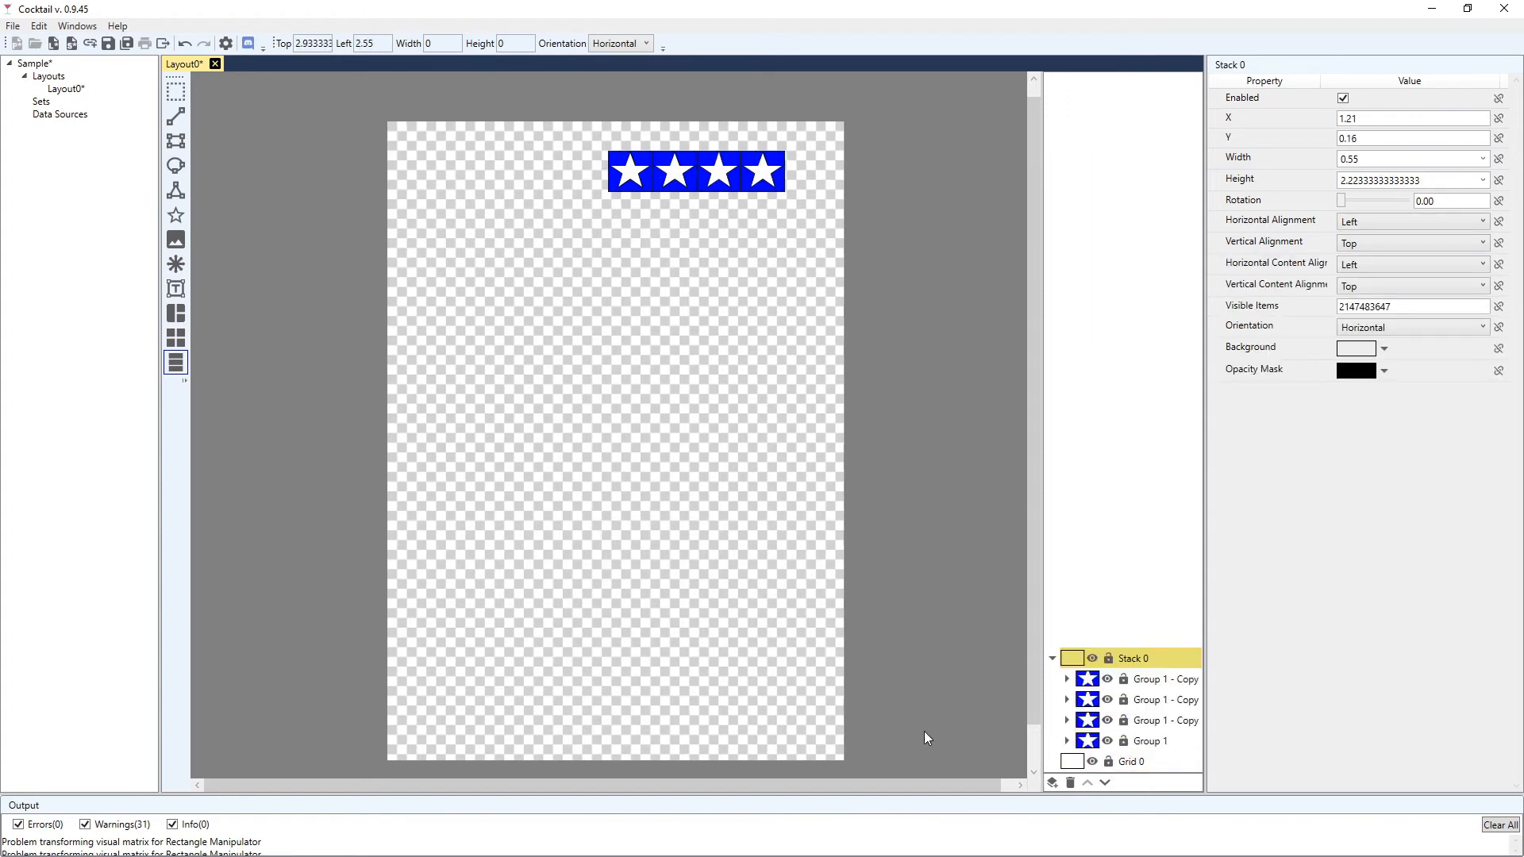
left_click(175, 92)
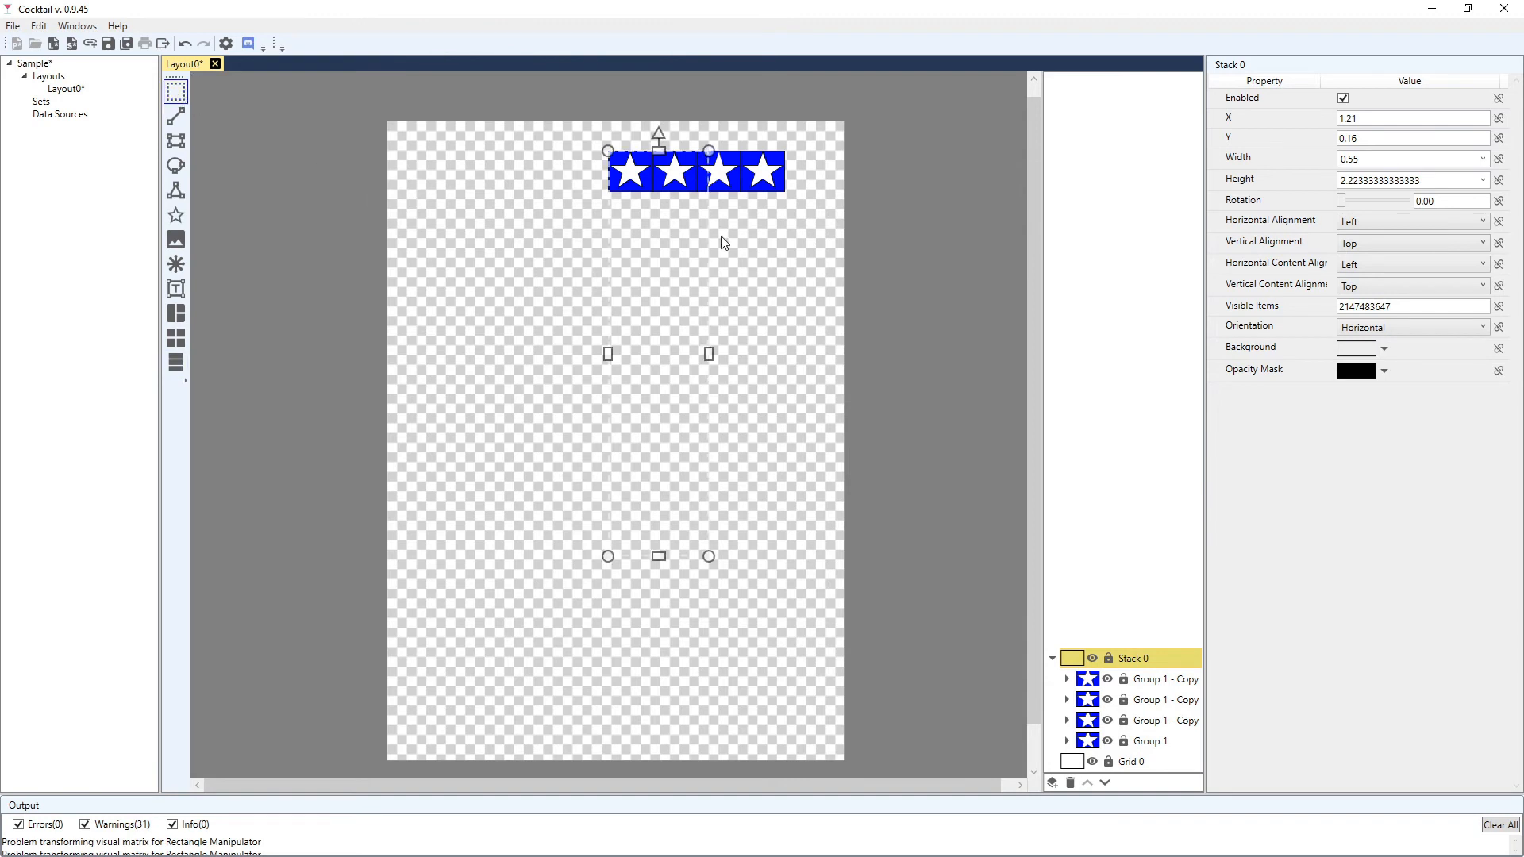
left_click_drag(665, 171, 522, 174)
left_click(1407, 332)
left_click(1390, 359)
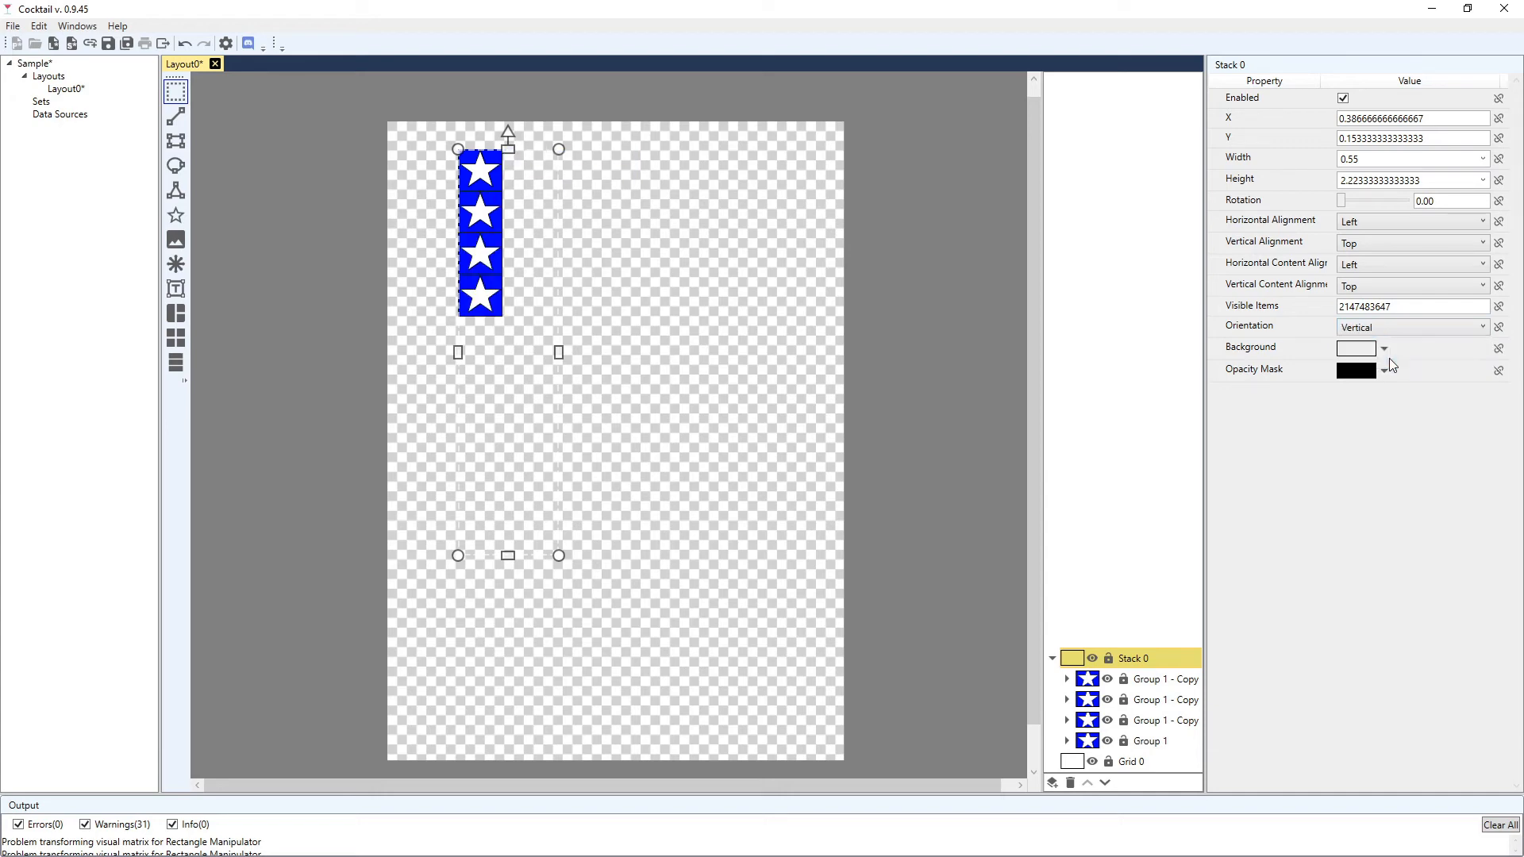
Resize Stack 0 to about 1.74 wide and 1.59 high
left_click_drag(508, 555, 518, 333)
left_click_drag(563, 242, 781, 242)
left_click_drag(613, 335, 608, 445)
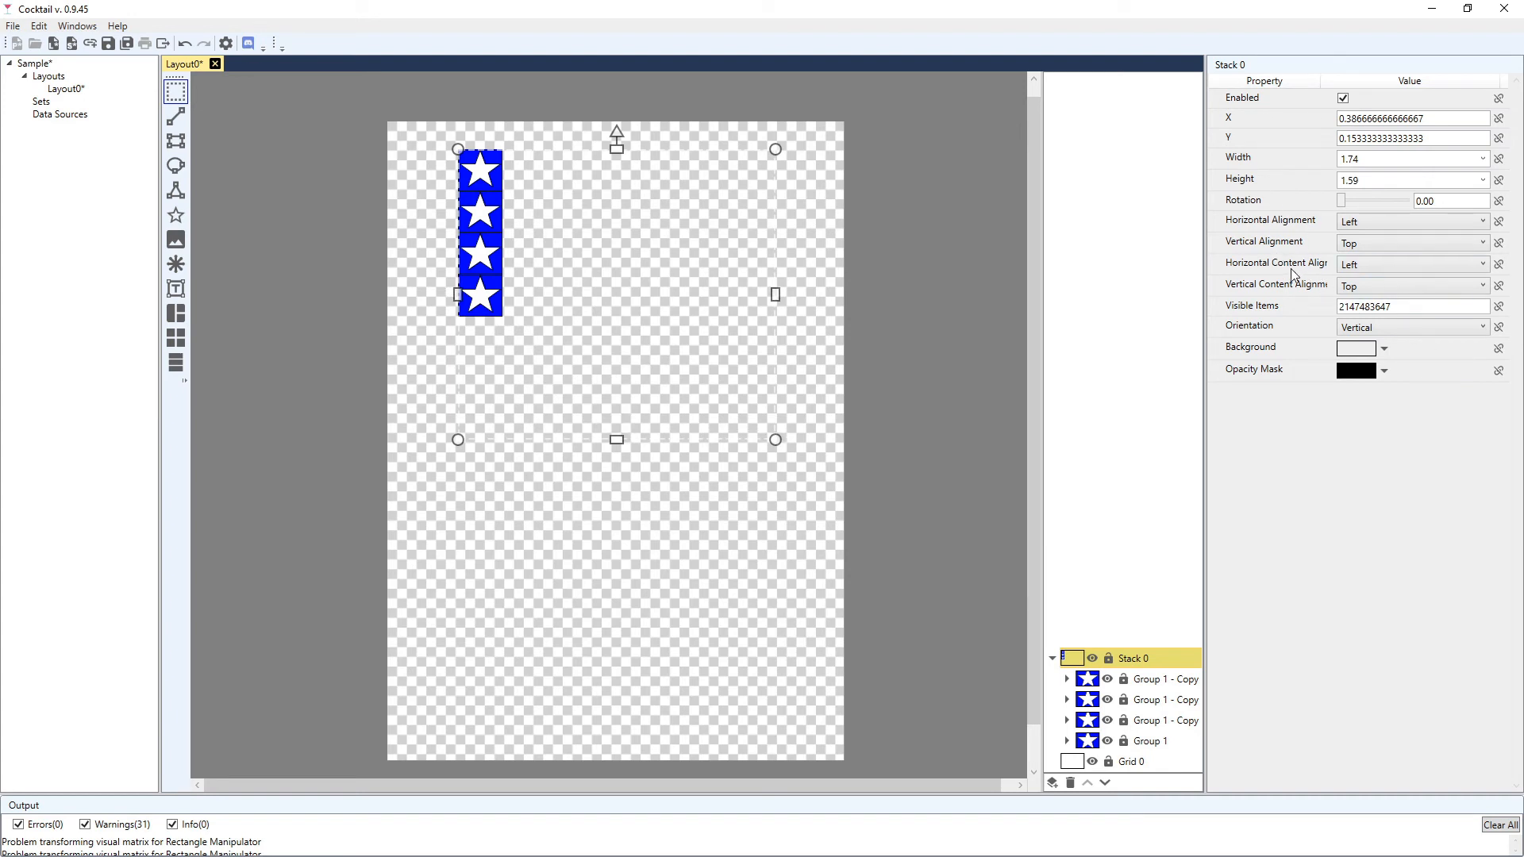
Set the vertical content alignment of Stack 0 to Center and then to Bottom
left_click(1370, 286)
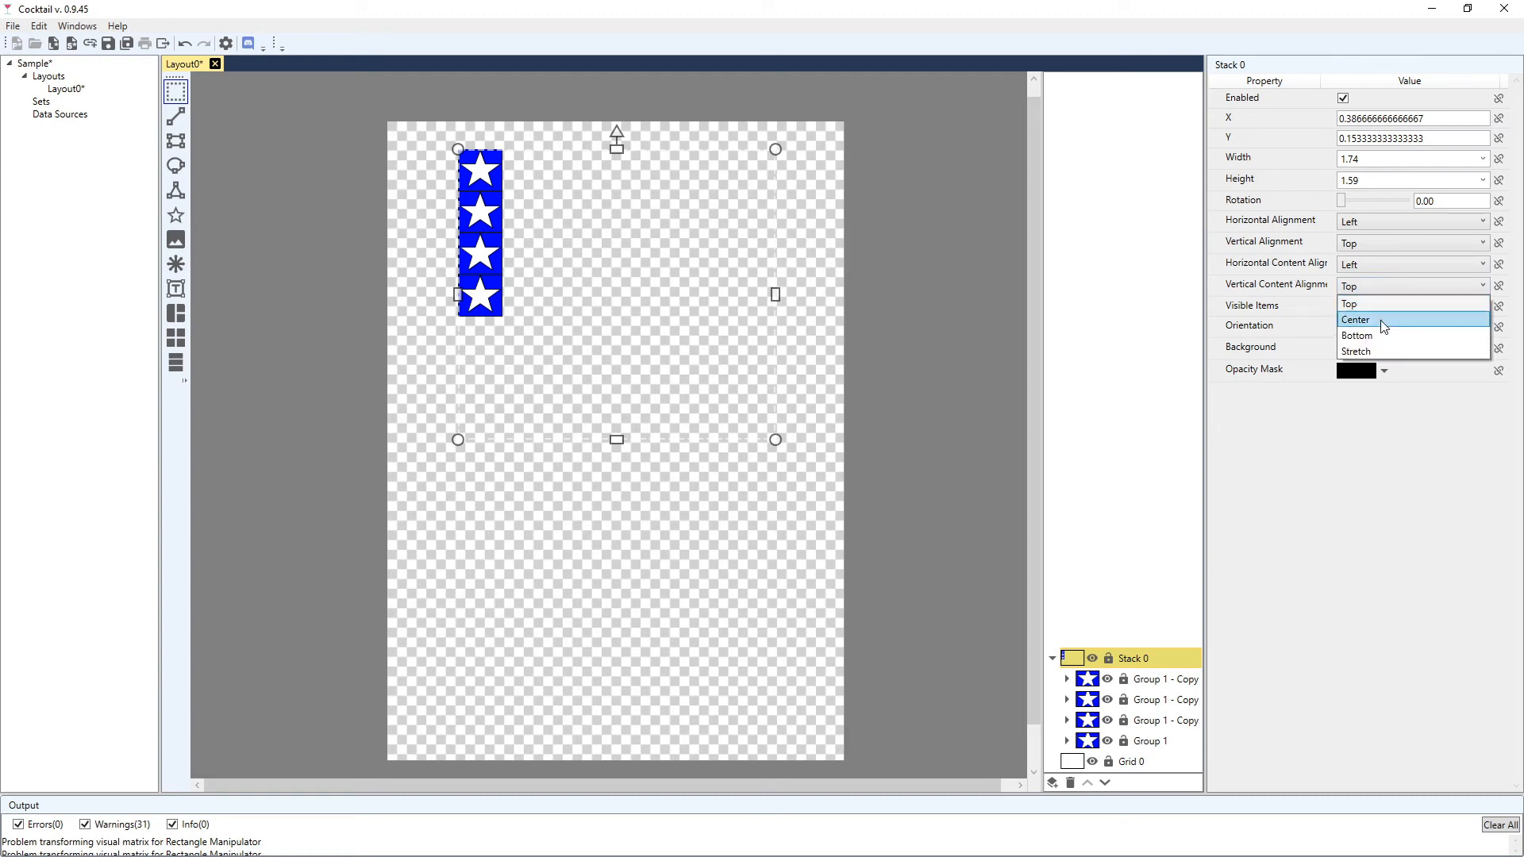
left_click(1383, 321)
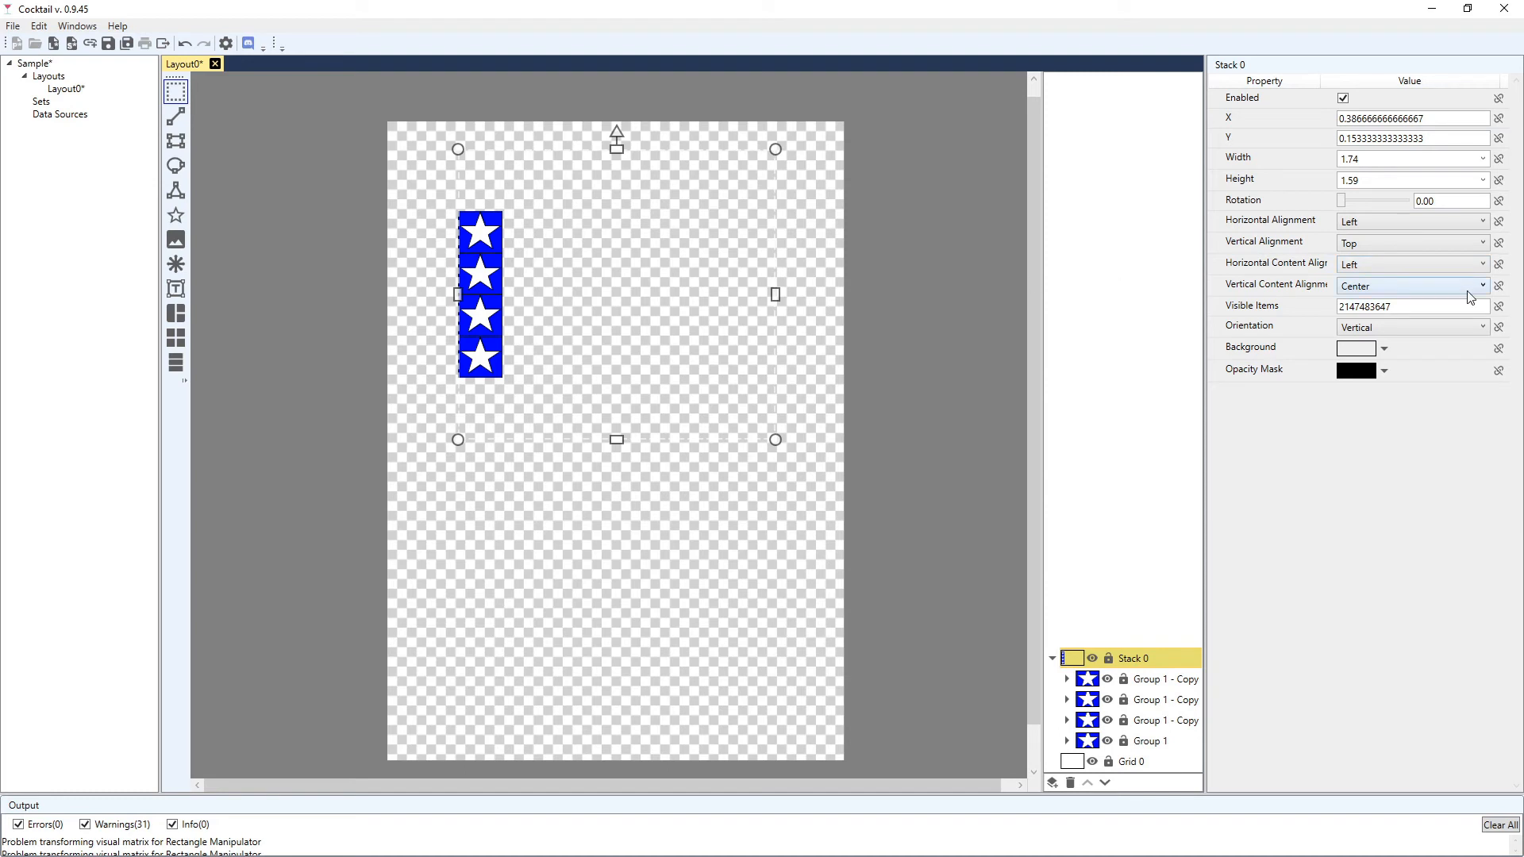
left_click(1391, 287)
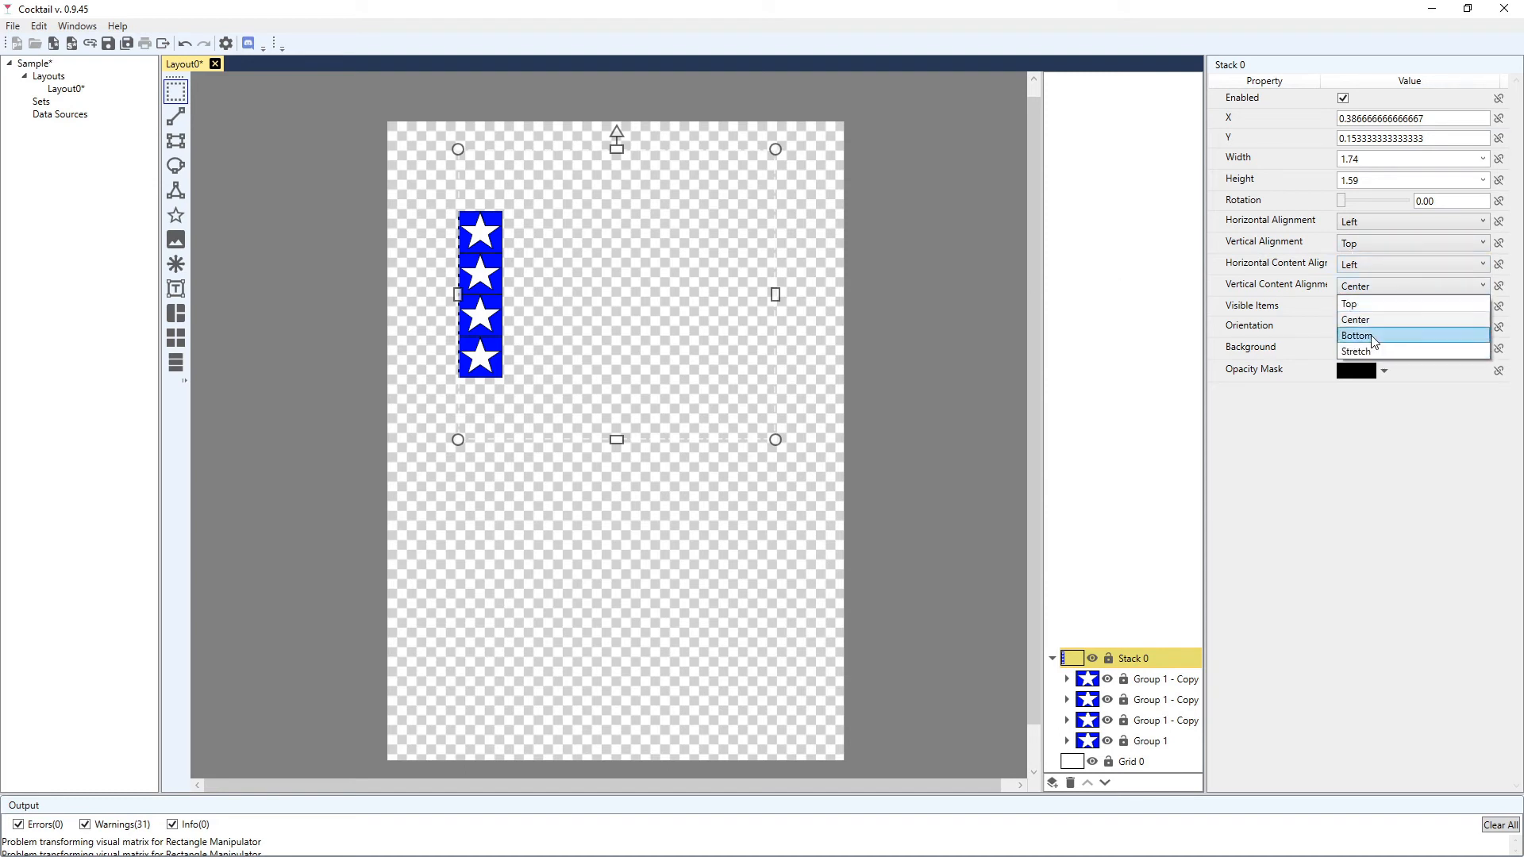
left_click(1373, 340)
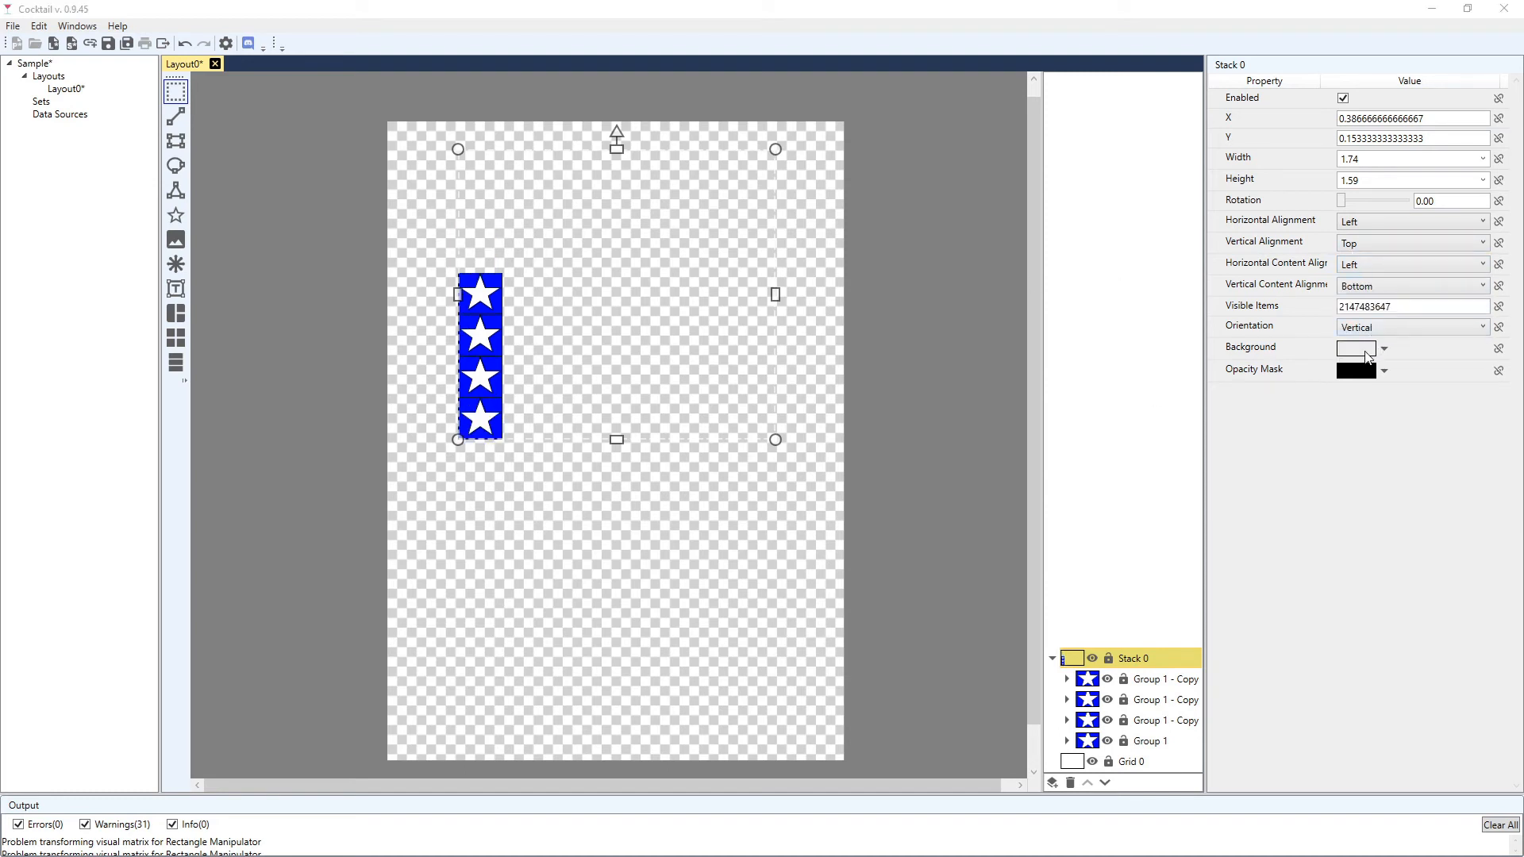
Set Stack 0 to Horizontal orientation, with horizontal content alignment Center and vertical content alignment Top
left_click(1378, 328)
left_click(1360, 346)
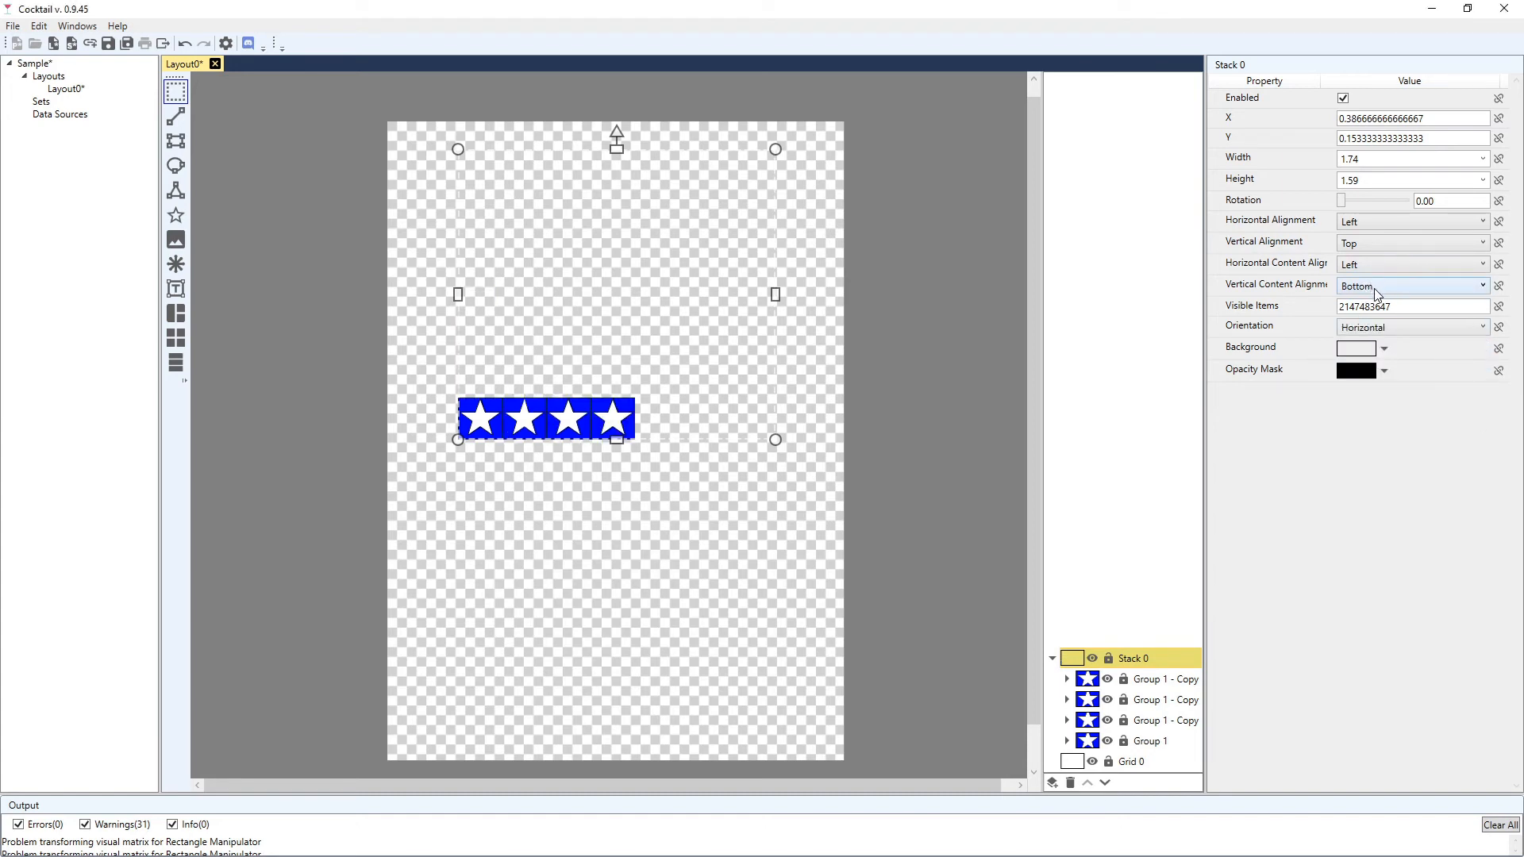
left_click(1376, 269)
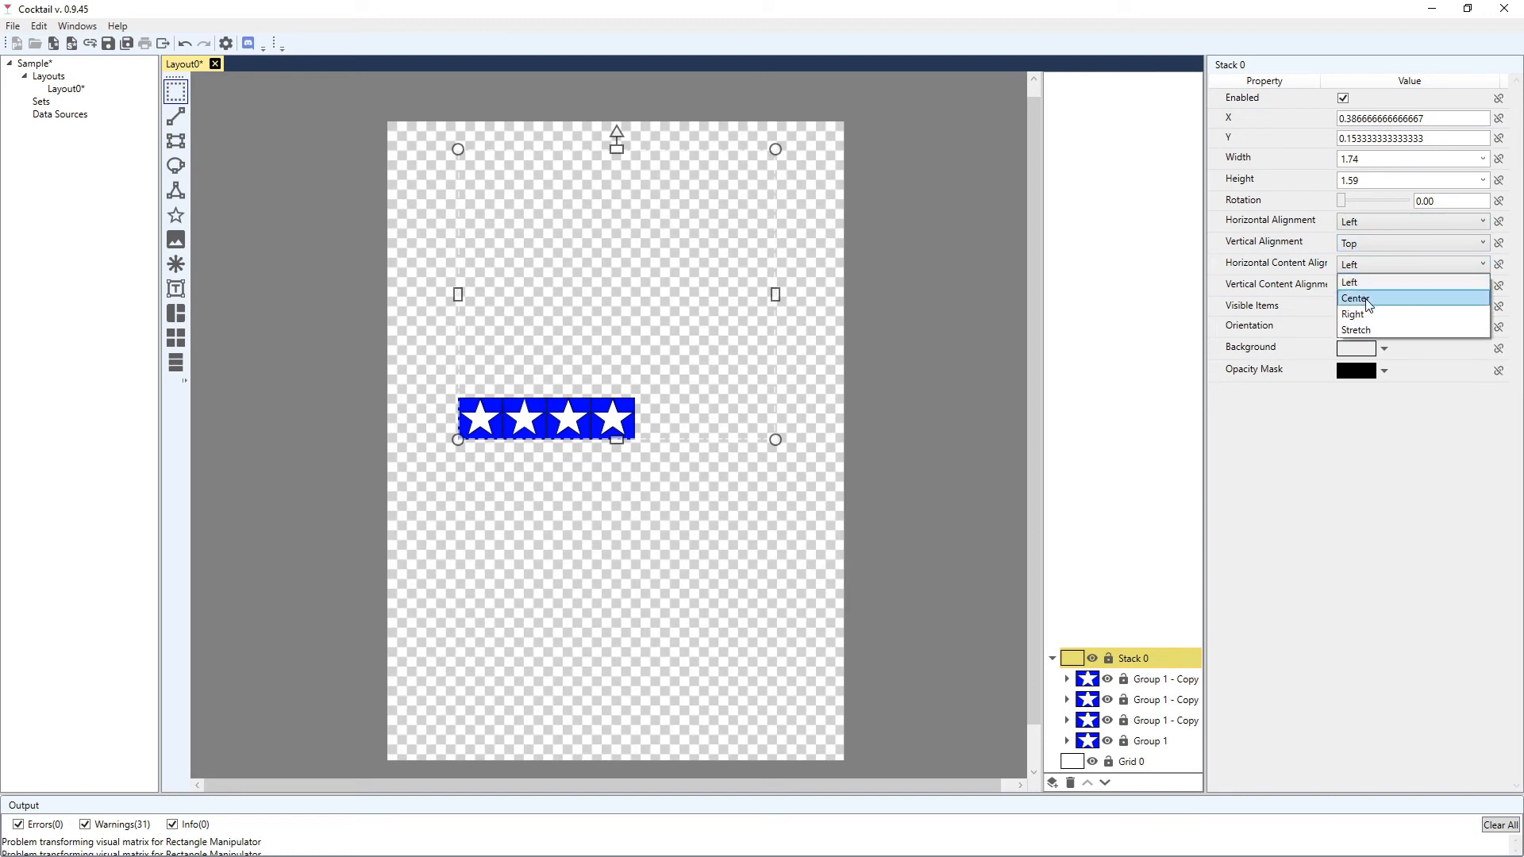
left_click(1367, 299)
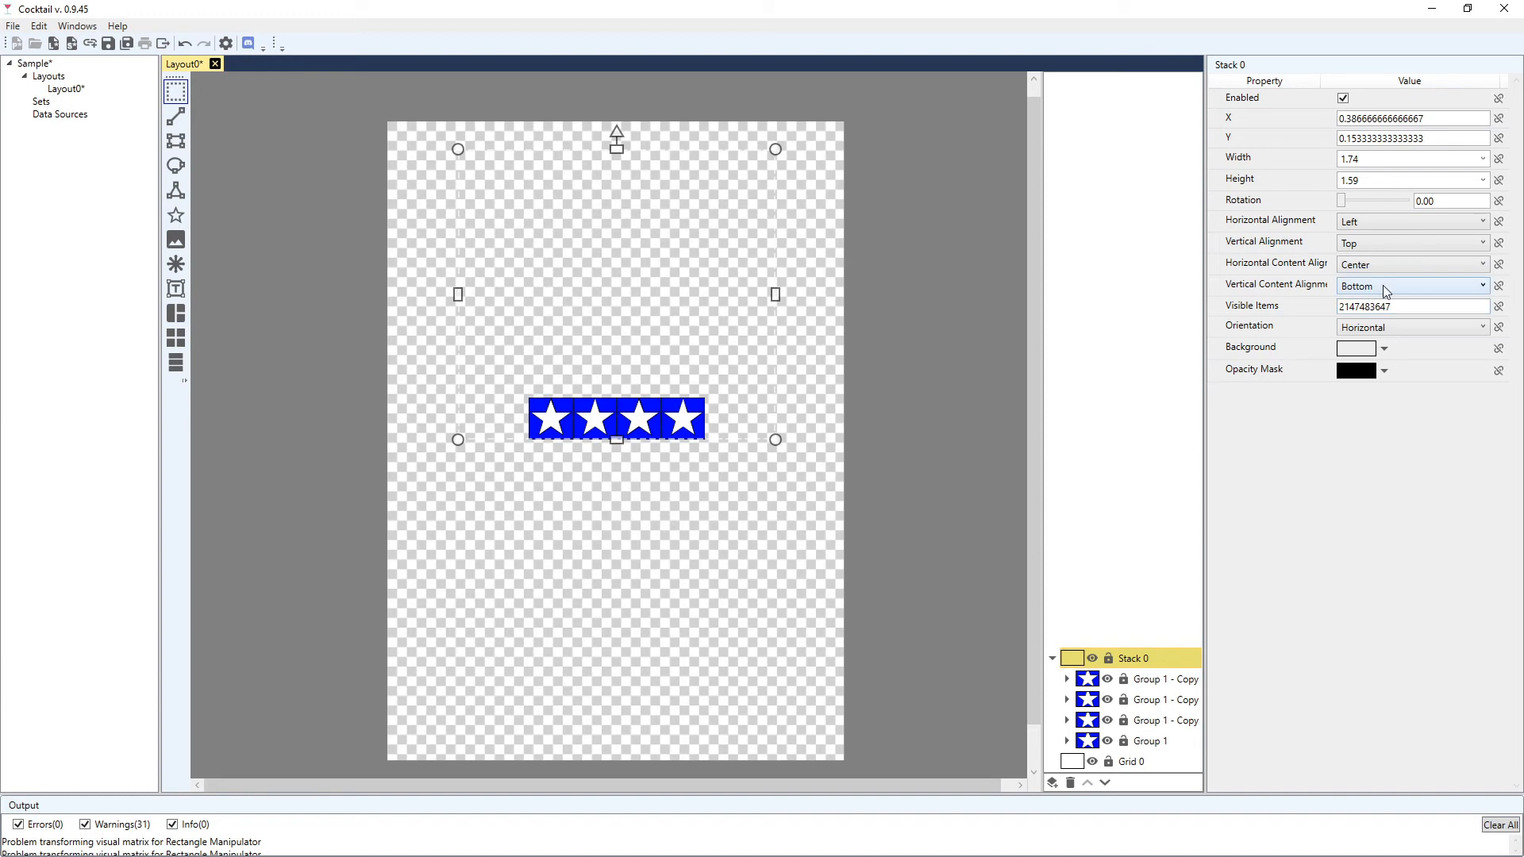
left_click(1384, 288)
left_click(1383, 304)
Set the vertical alignment of Group 1 and each of its three copies in Stack 0 to Top
left_click(1164, 680)
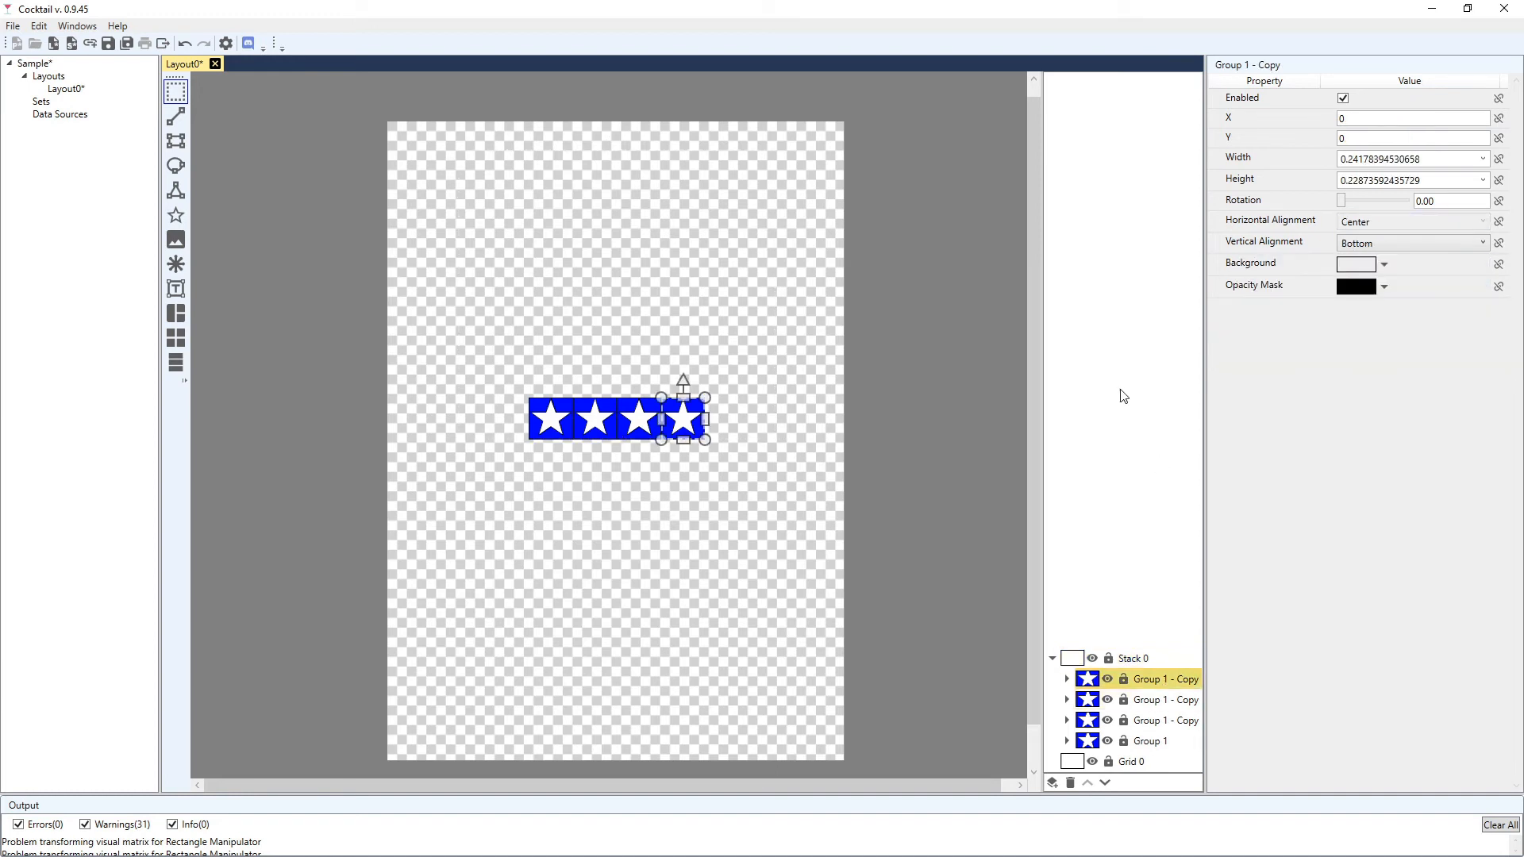
left_click(1408, 247)
left_click(1373, 262)
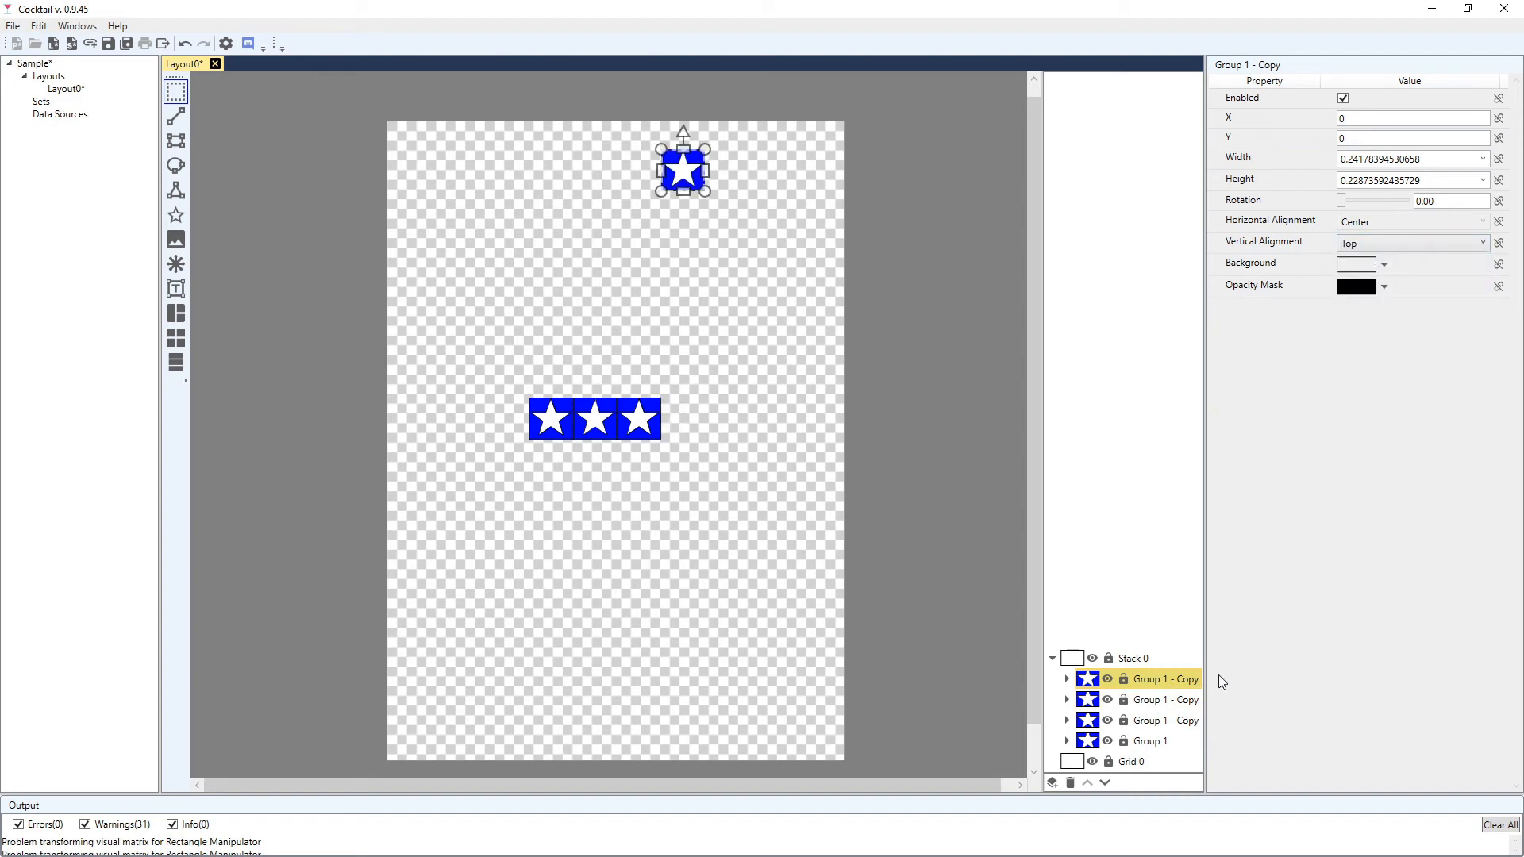
left_click(1163, 700)
left_click(1391, 247)
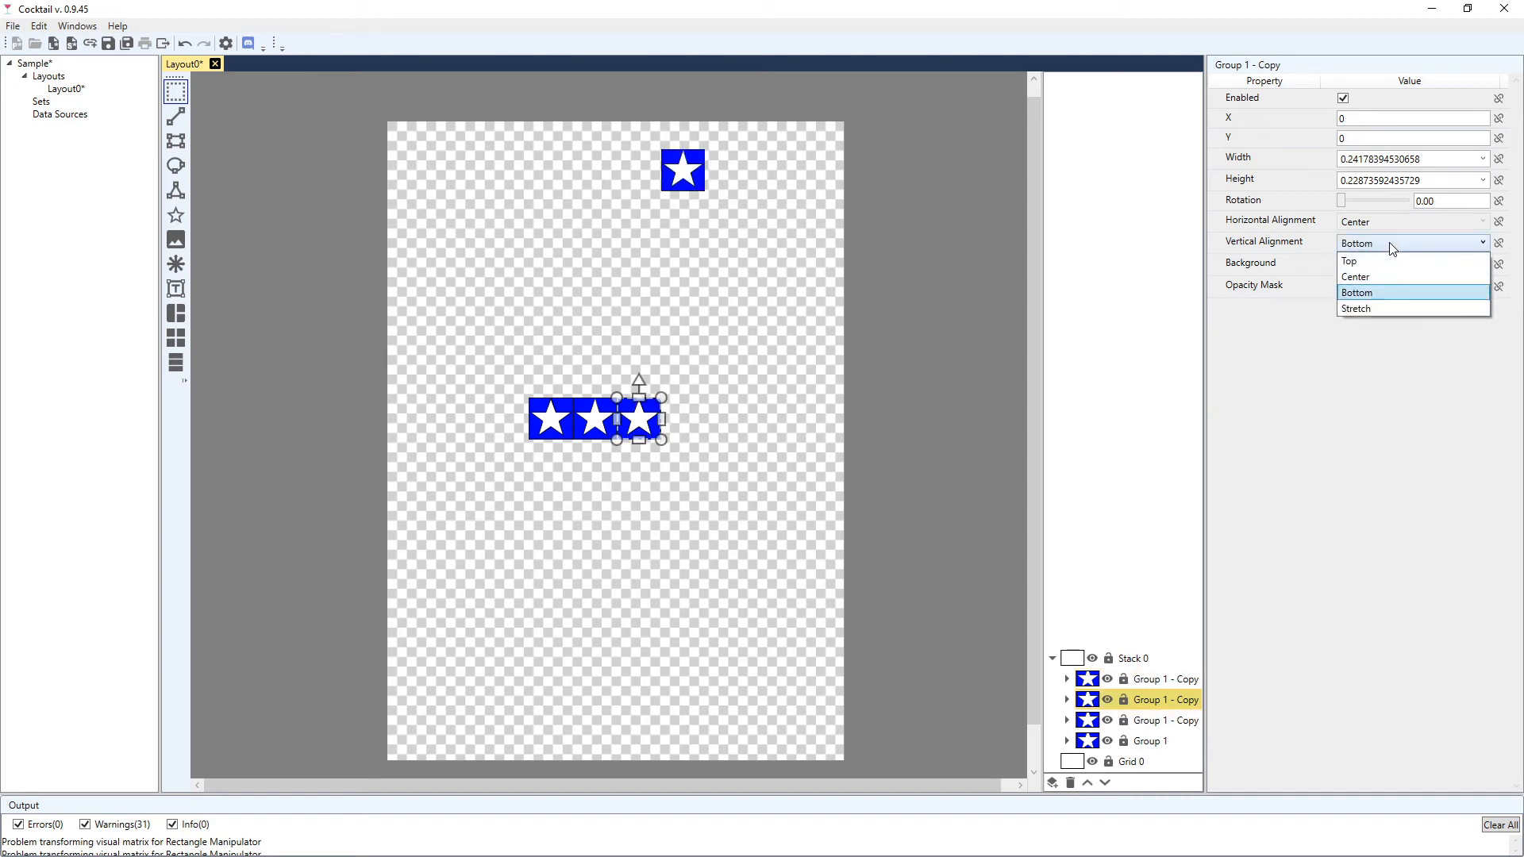
left_click(1375, 267)
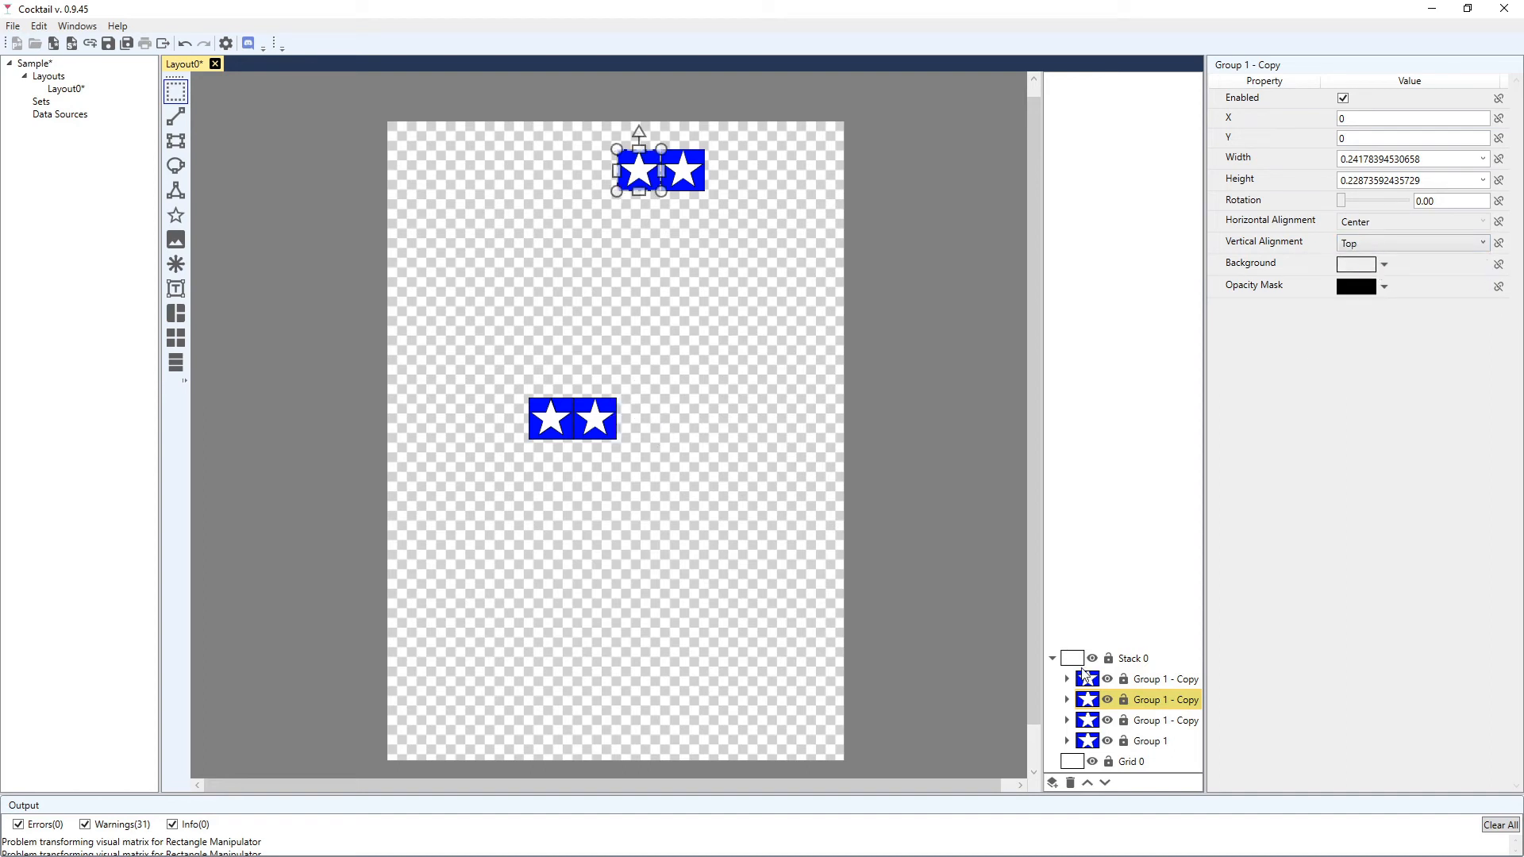
left_click(1164, 720)
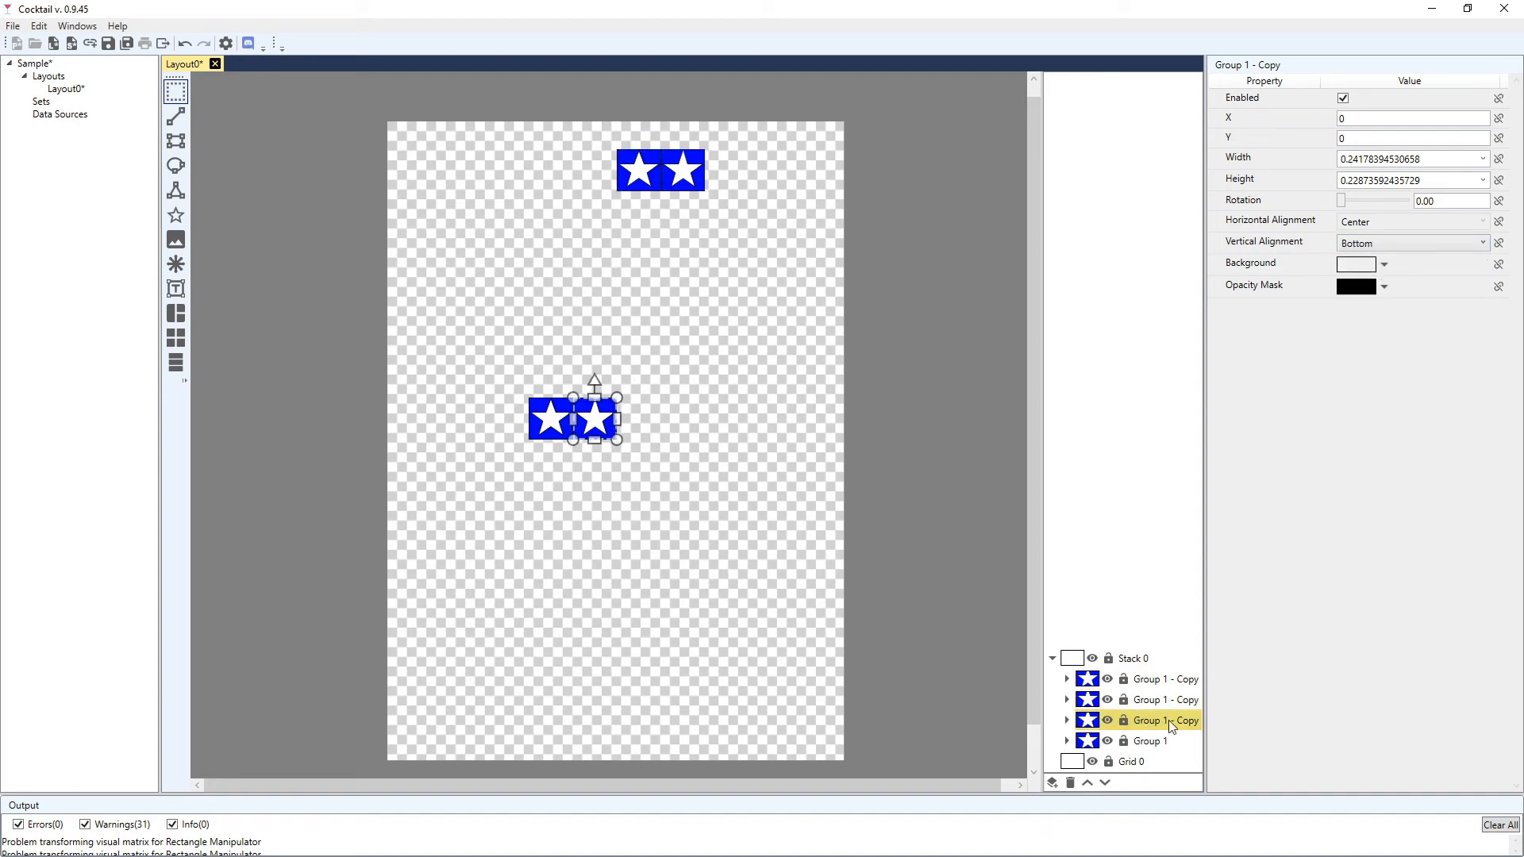
left_click(1382, 247)
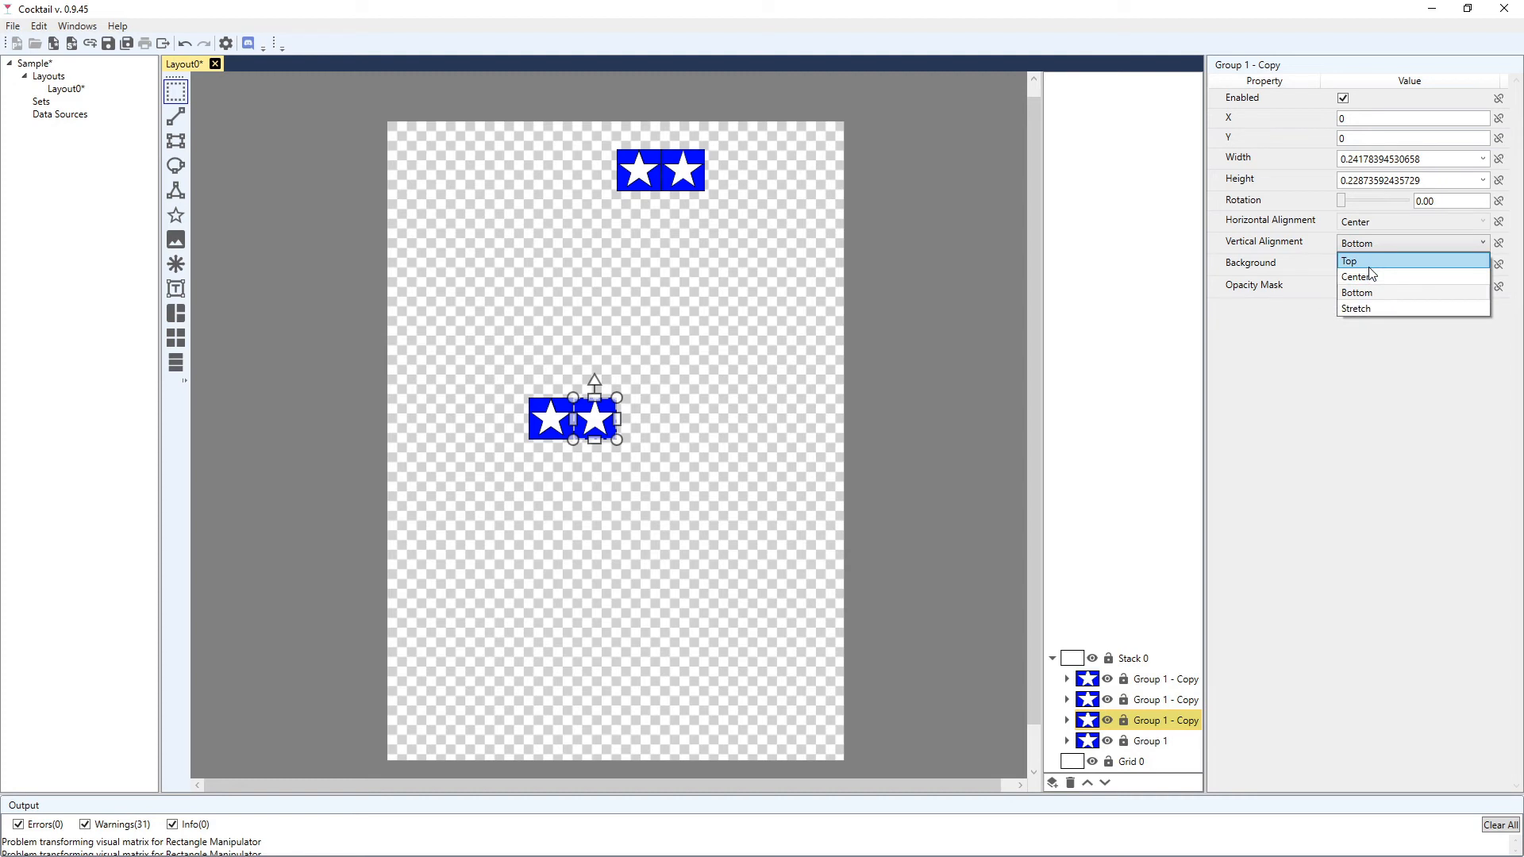
left_click(1359, 261)
left_click(1153, 742)
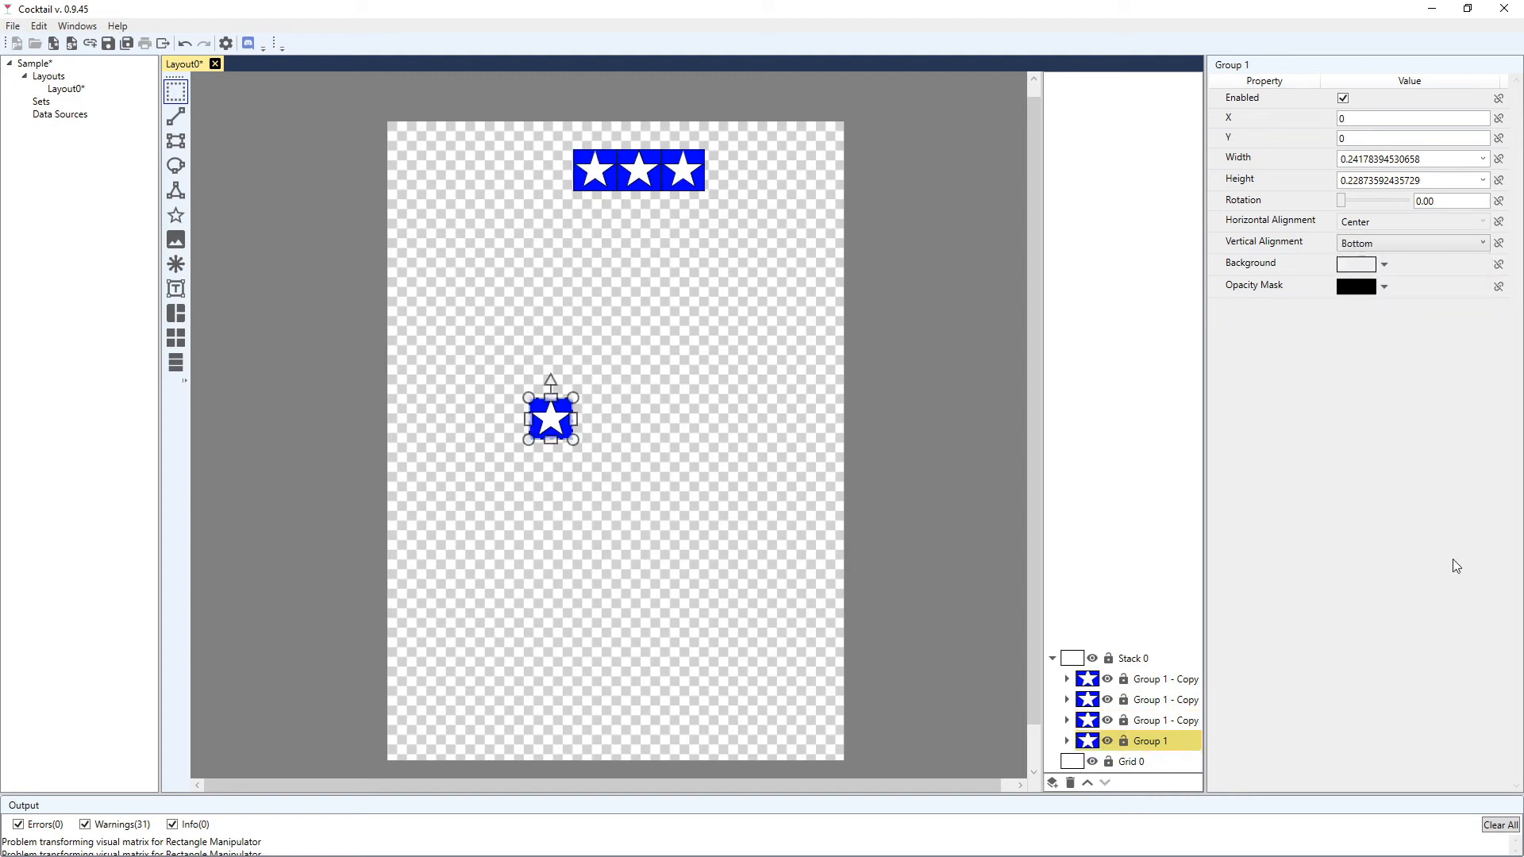
left_click(1397, 243)
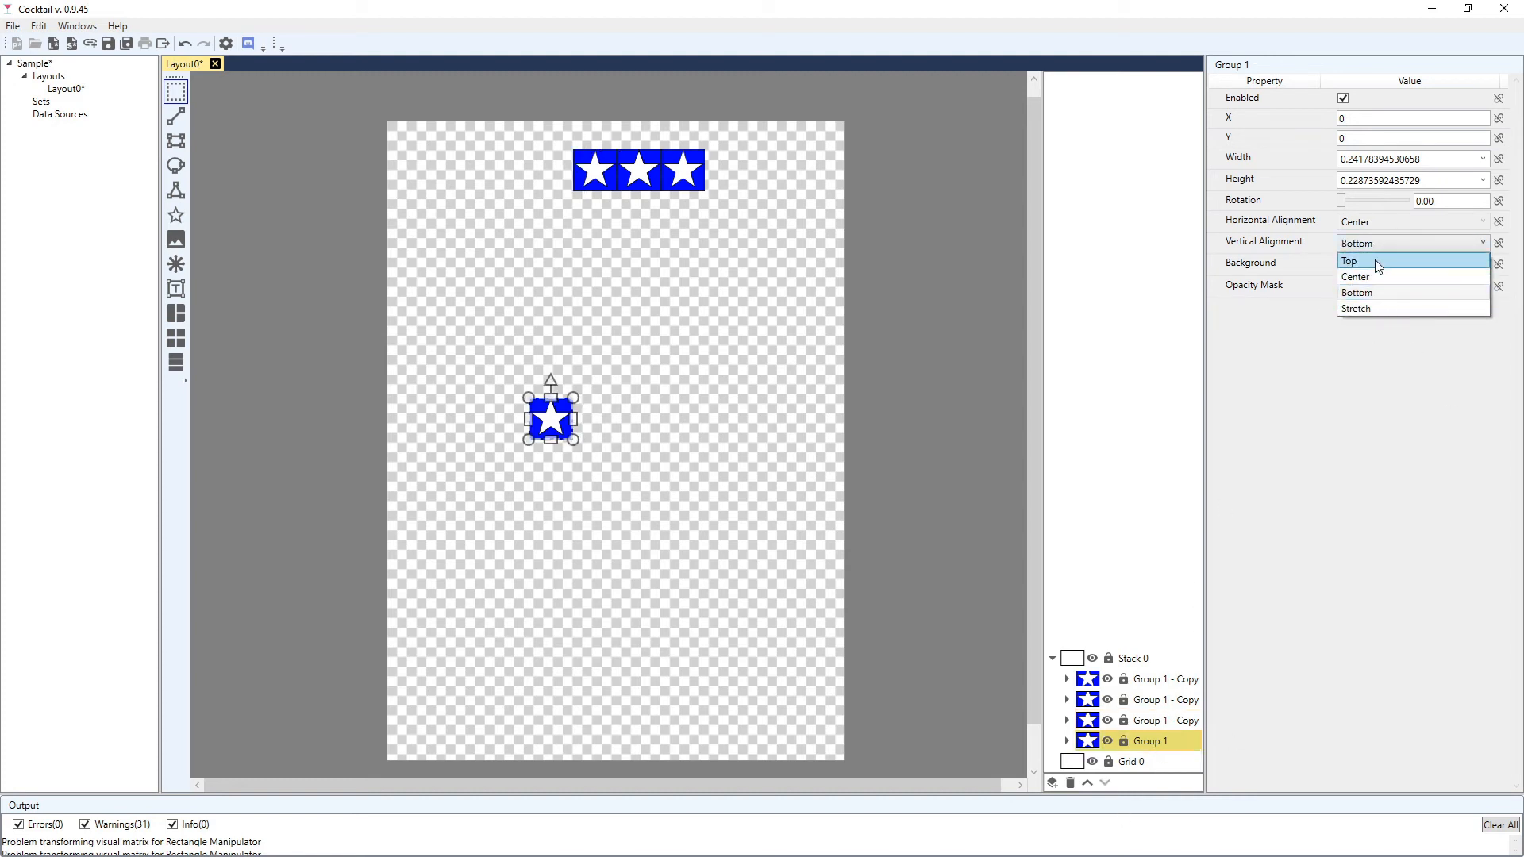
left_click(1378, 262)
Set both the X and Y position of Stack 0 to 0
left_click(627, 245)
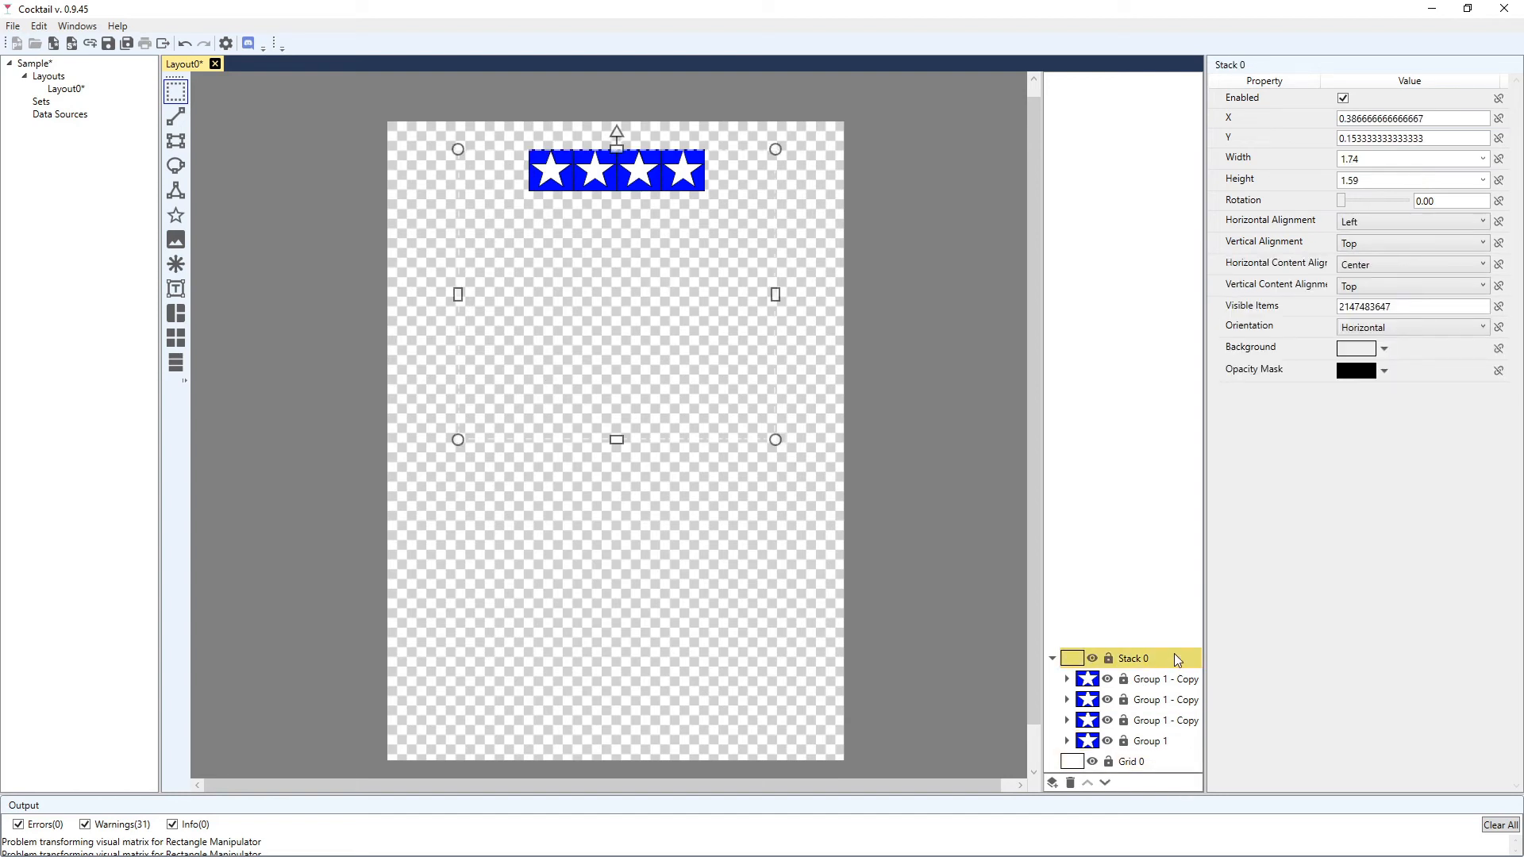
left_click(1429, 114)
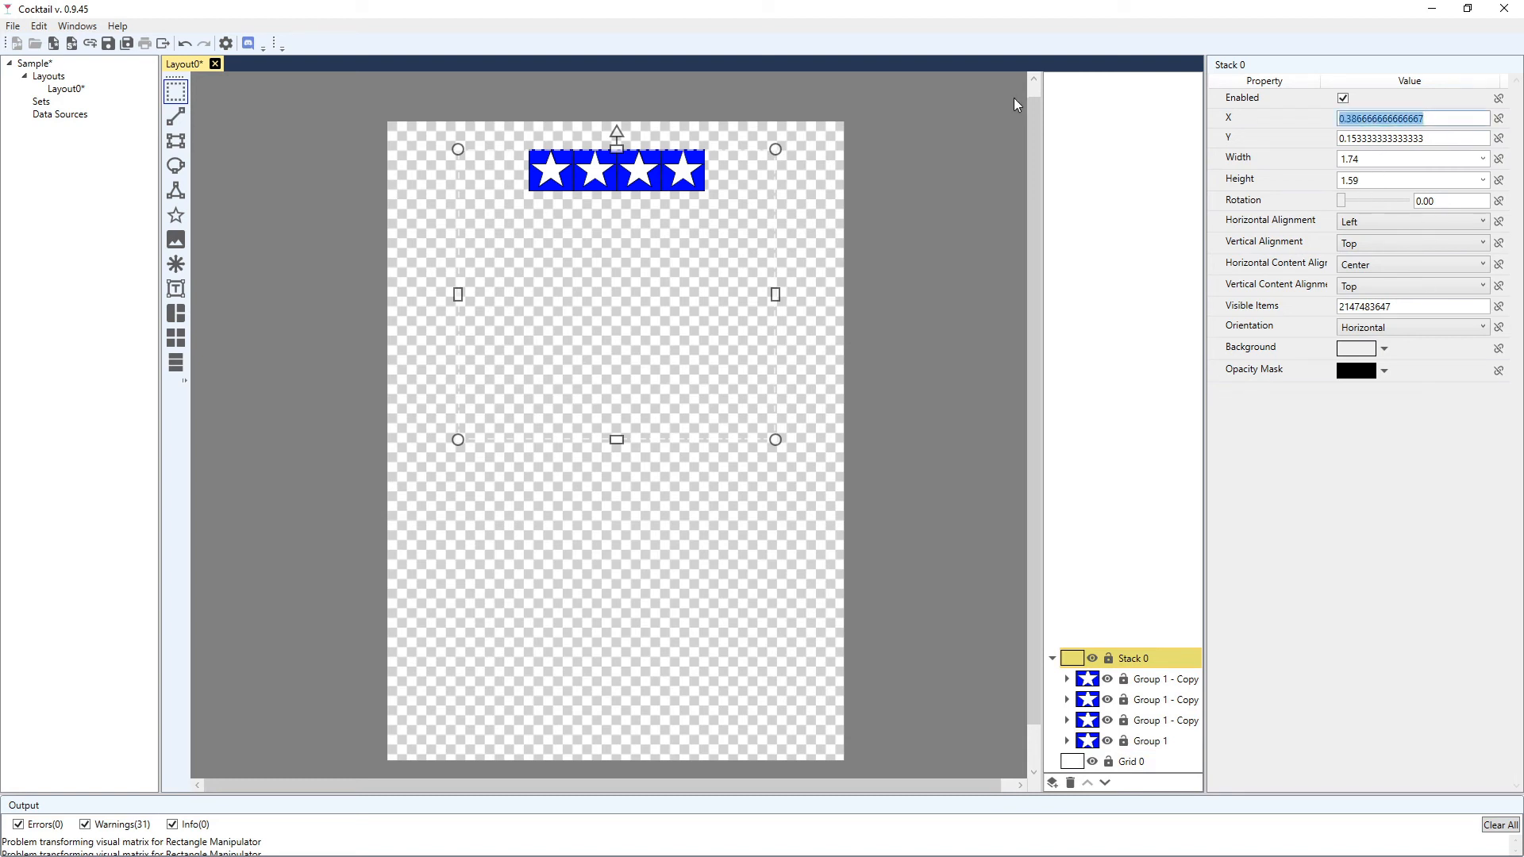
type("0")
key("Tab")
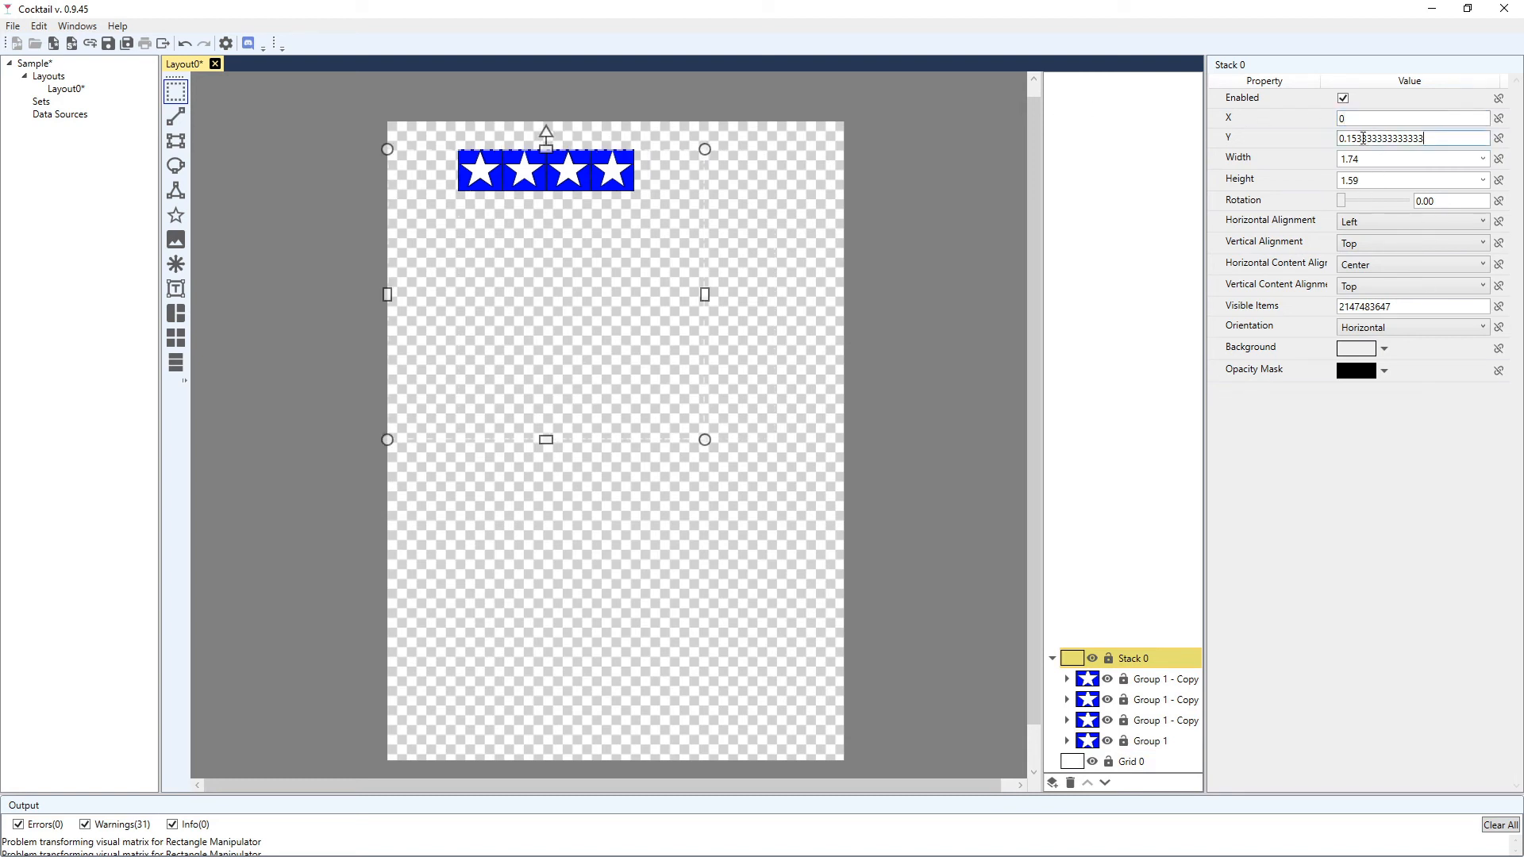
type("0")
Set the horizontal alignment of Stack 0 to Center and lower its top edge to about Y 0.11, making it about 1.48 high
left_click(1398, 225)
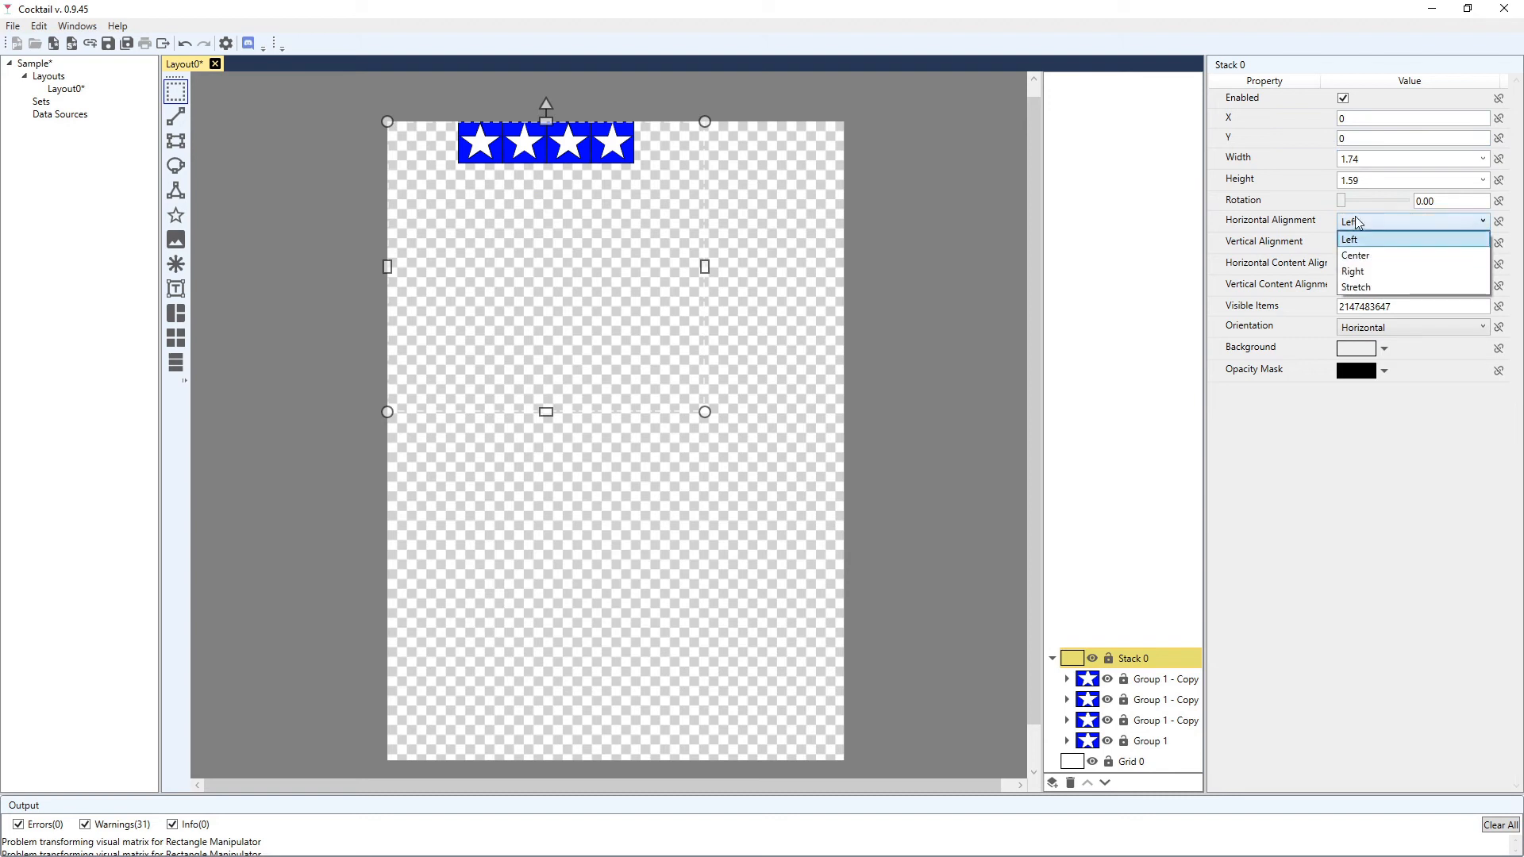
left_click(1317, 215)
left_click(1372, 225)
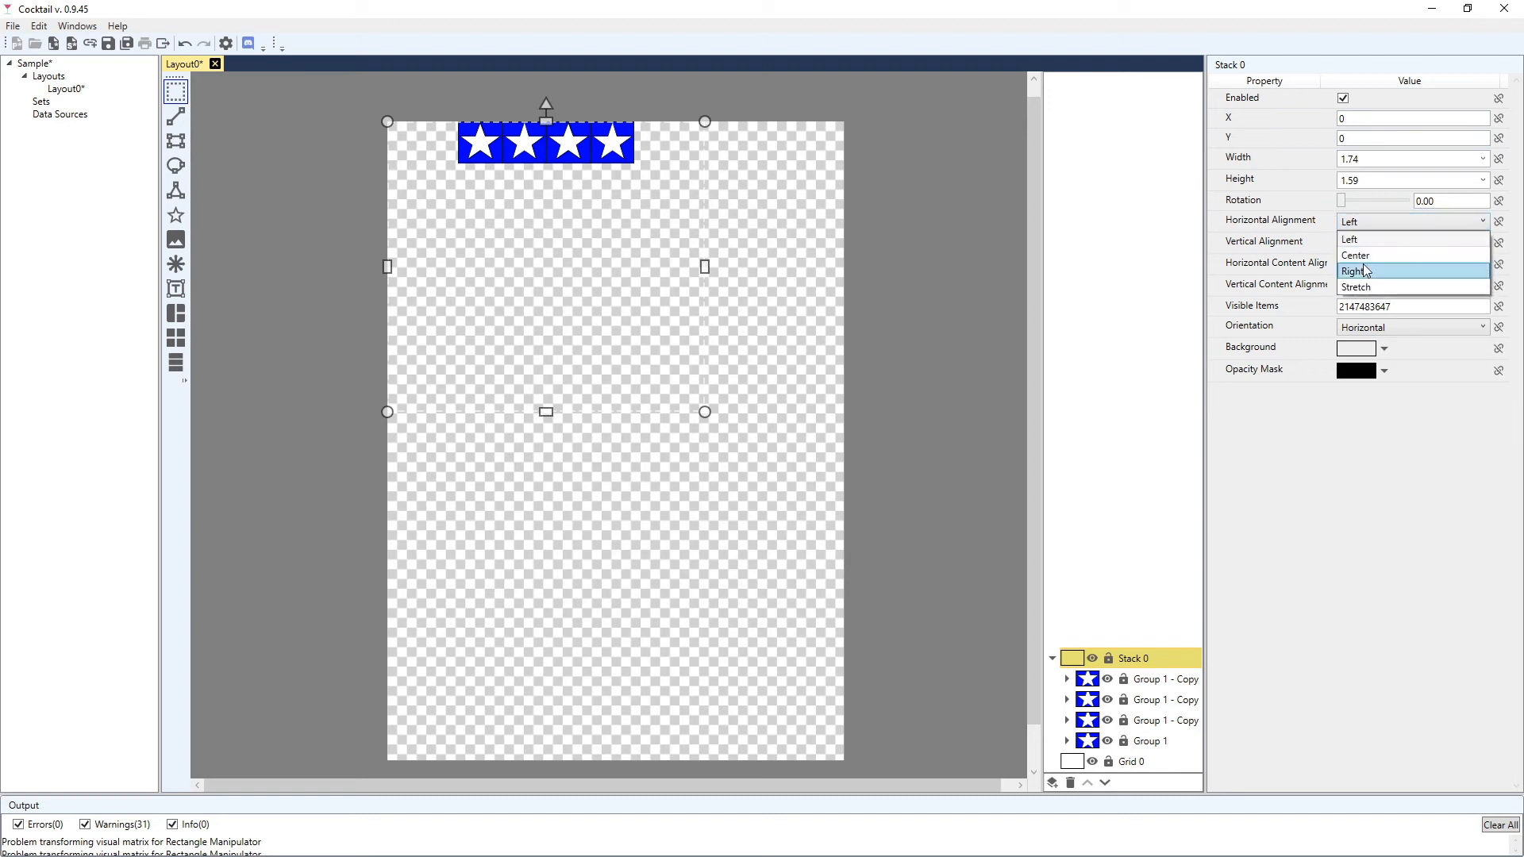
left_click(1374, 249)
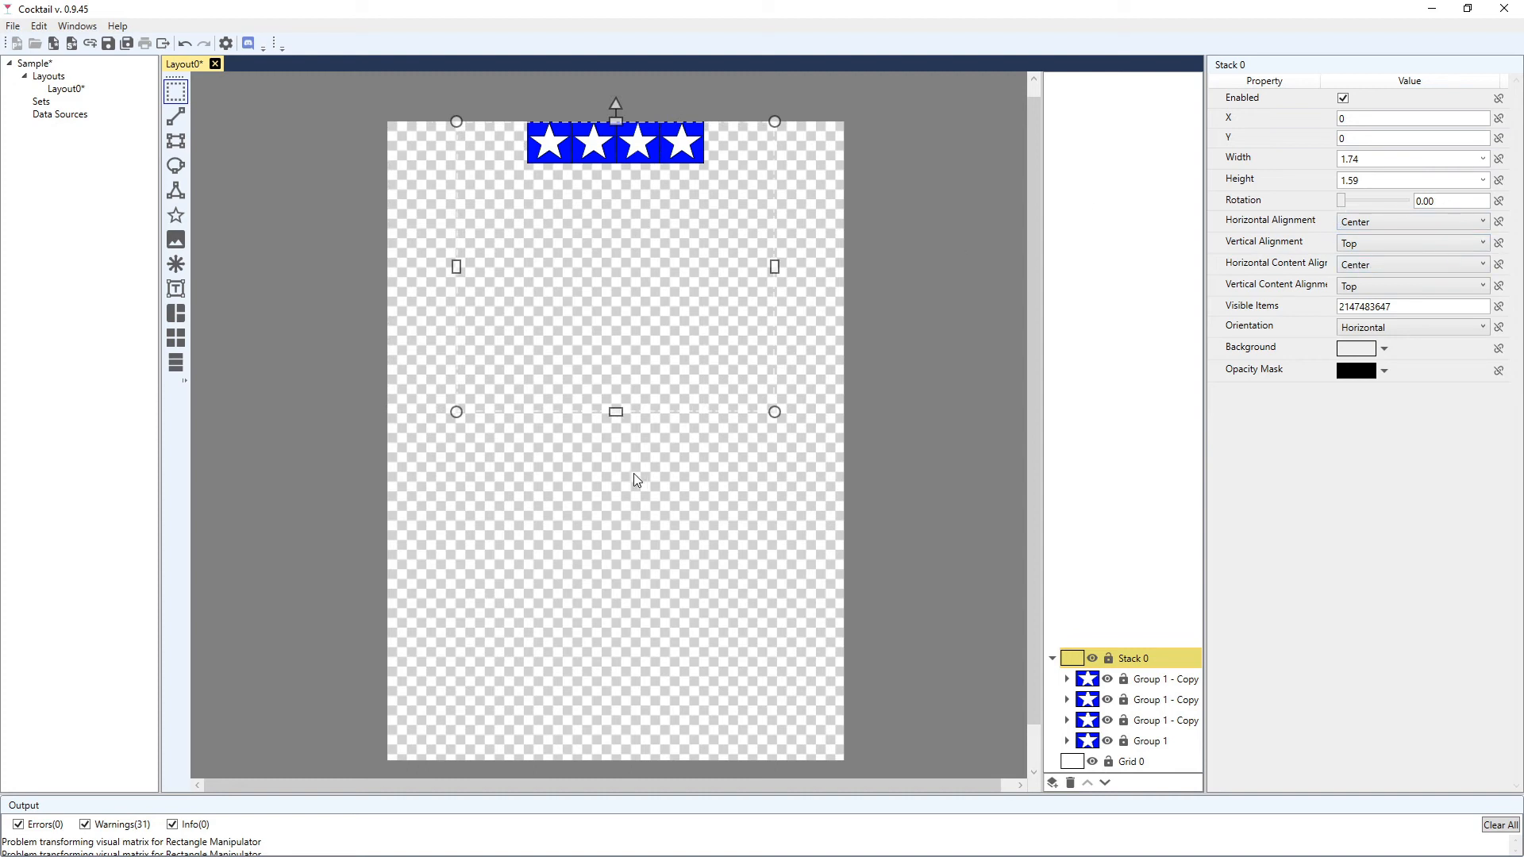
left_click_drag(617, 125, 622, 148)
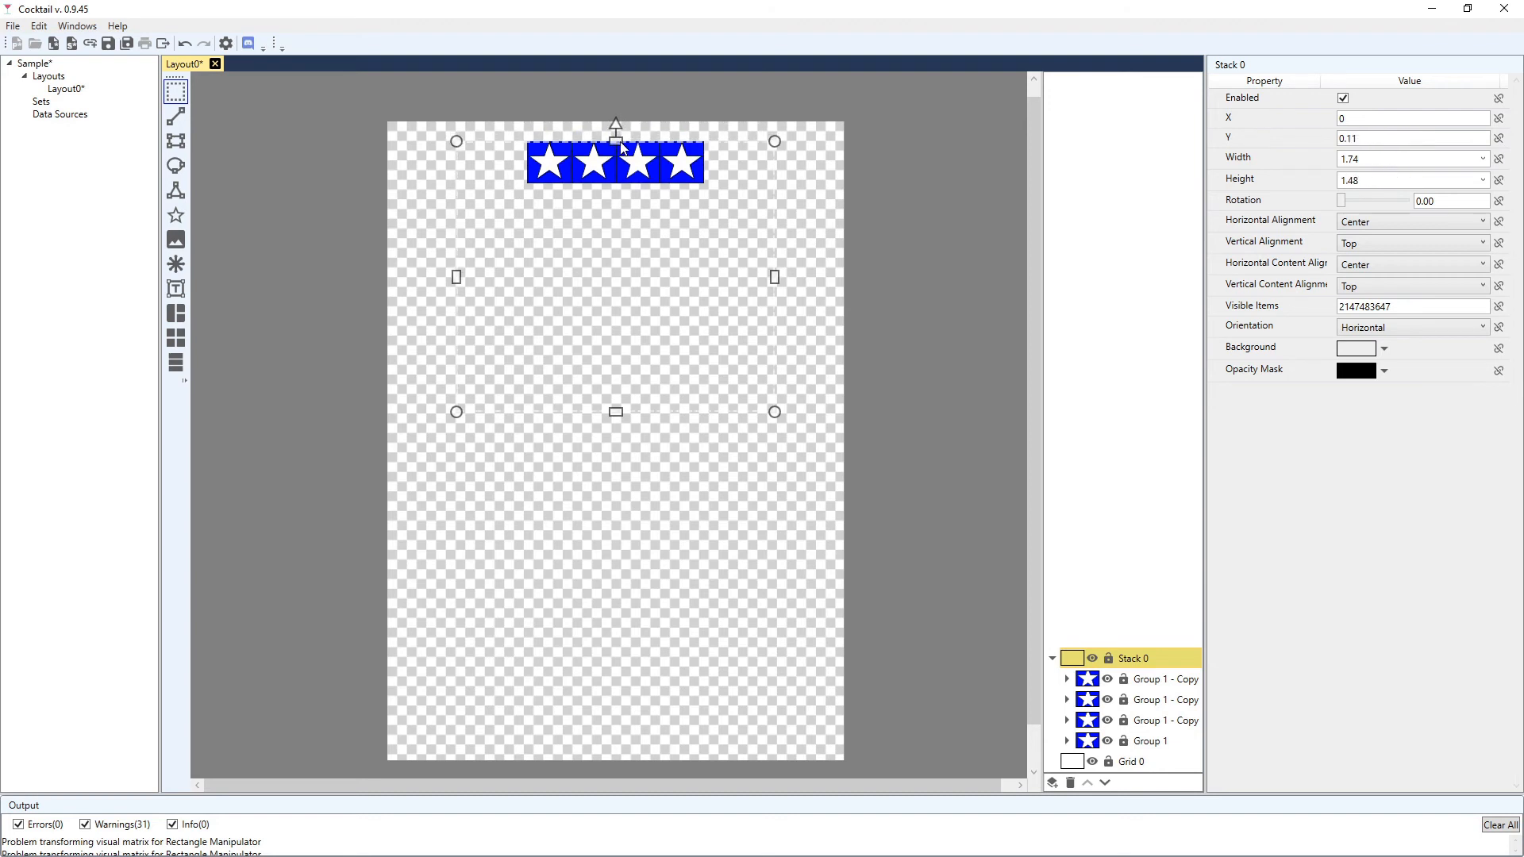
Hide Stack 0 in the layout
left_click(911, 279)
left_click(692, 225)
left_click(1092, 659)
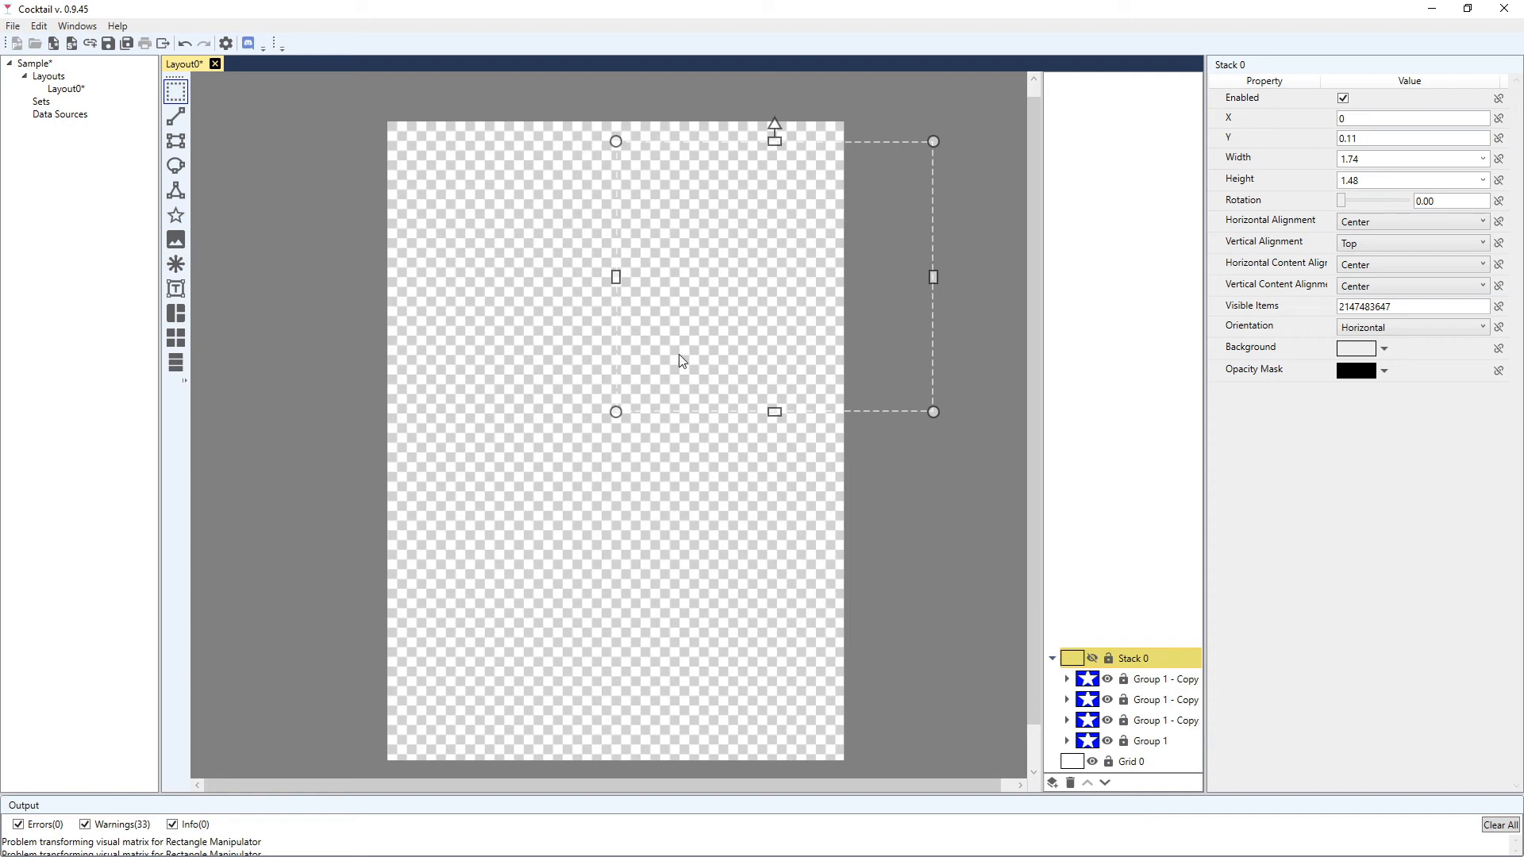
Select Stack 0 and collapse its nested groups in the layer list
left_click(967, 478)
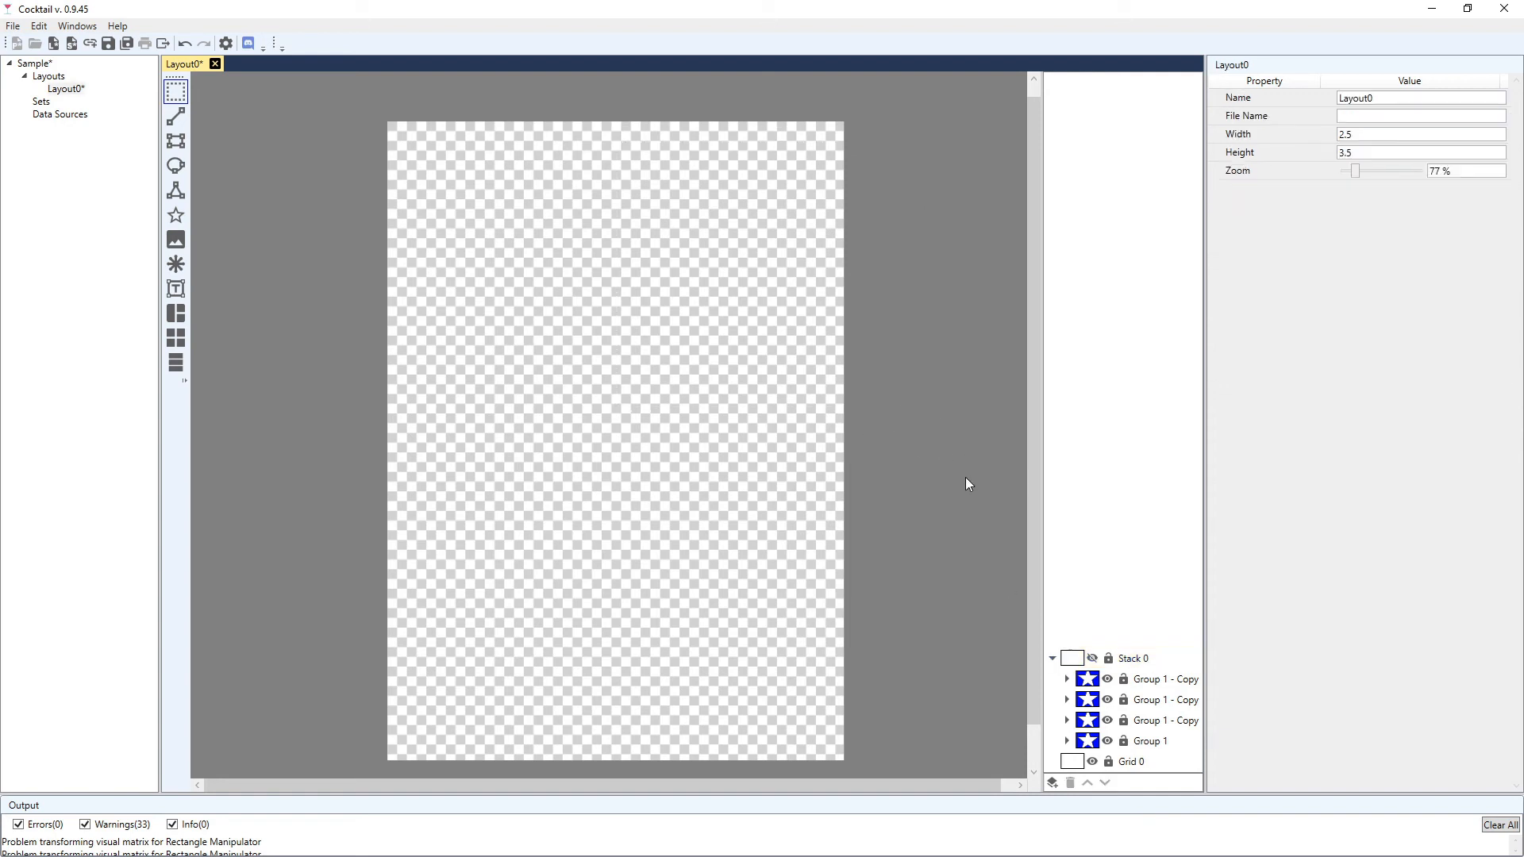
left_click(1148, 661)
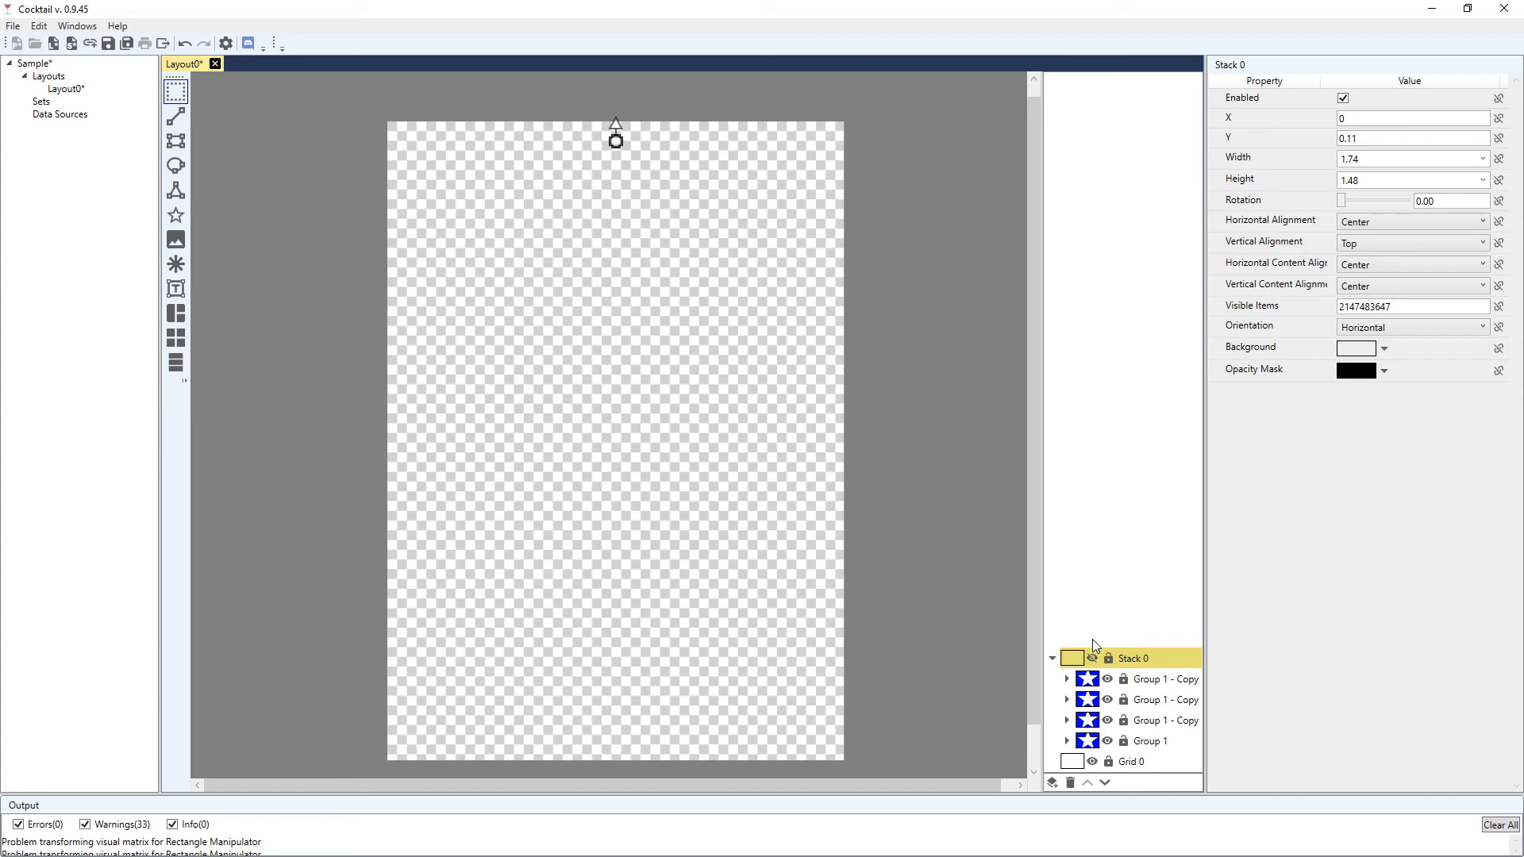
left_click(1053, 658)
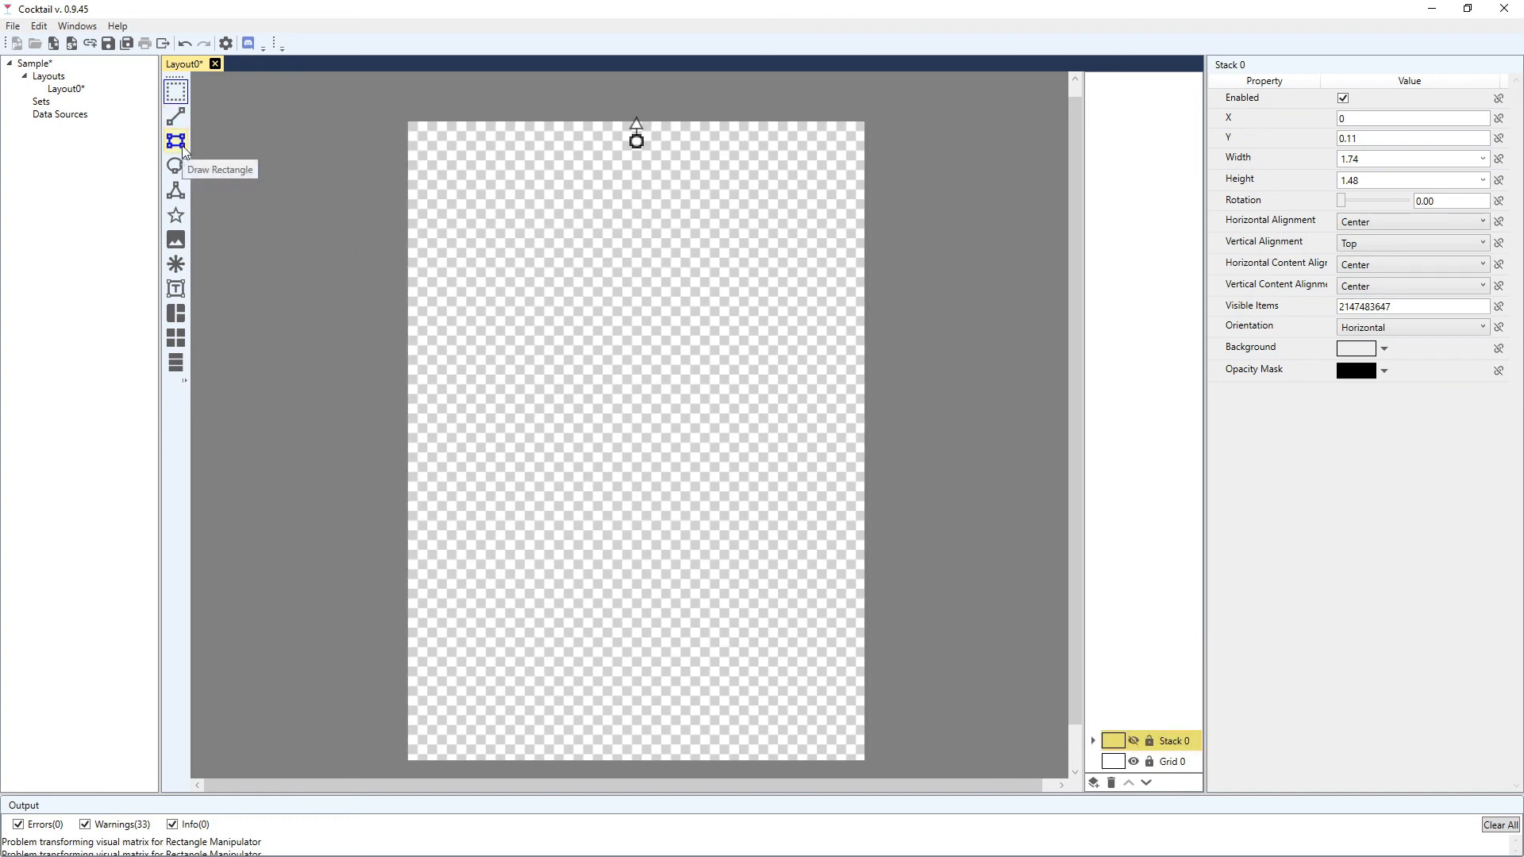
Draw a text box about 1.69 wide and 0.87 high near the top of the layout and return to selection mode
left_click(175, 288)
left_click_drag(486, 165, 794, 334)
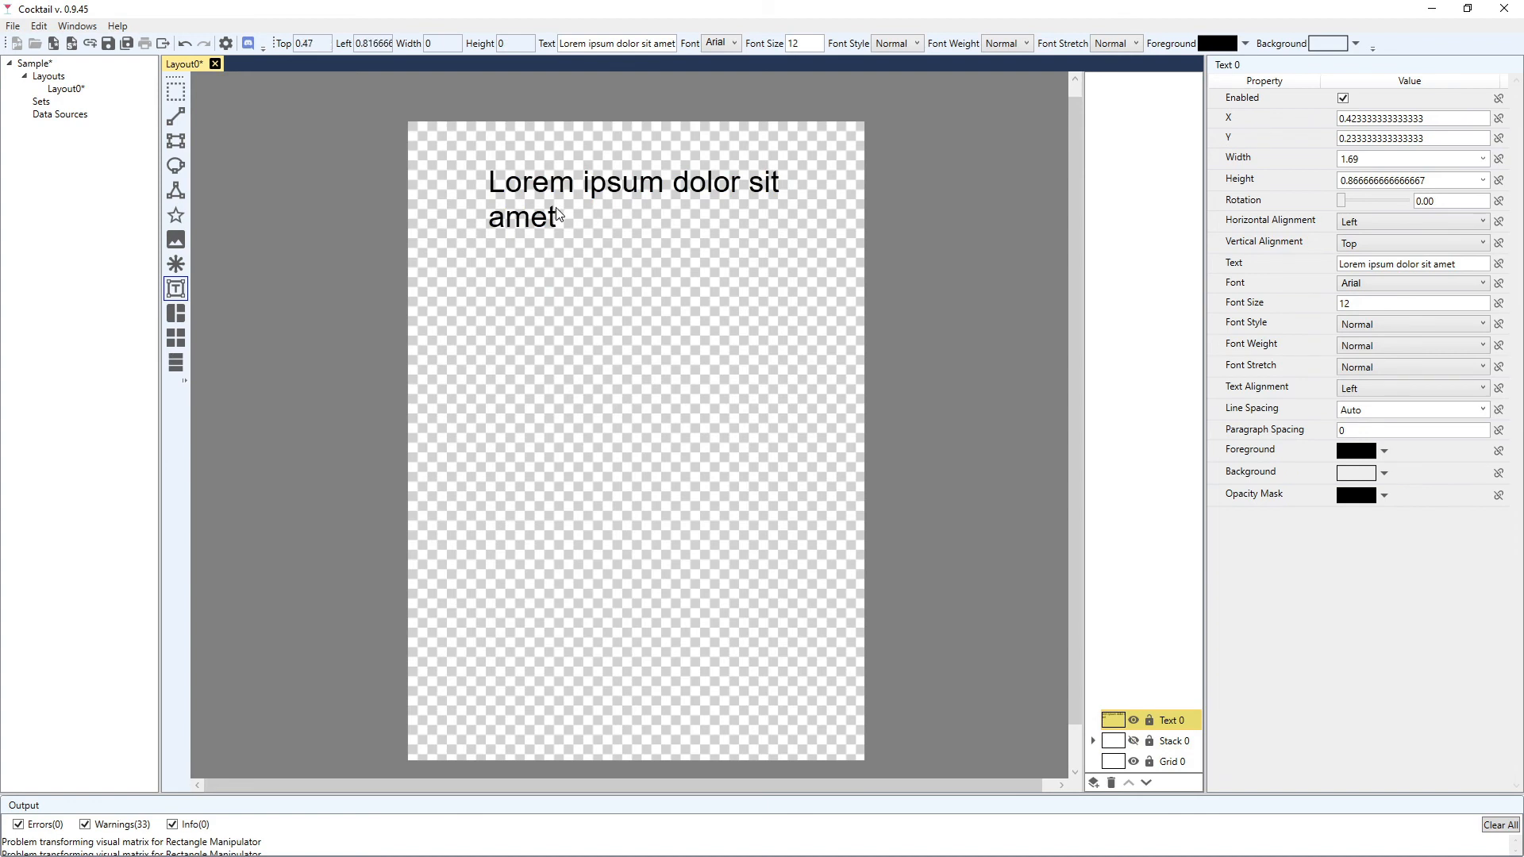
left_click(176, 93)
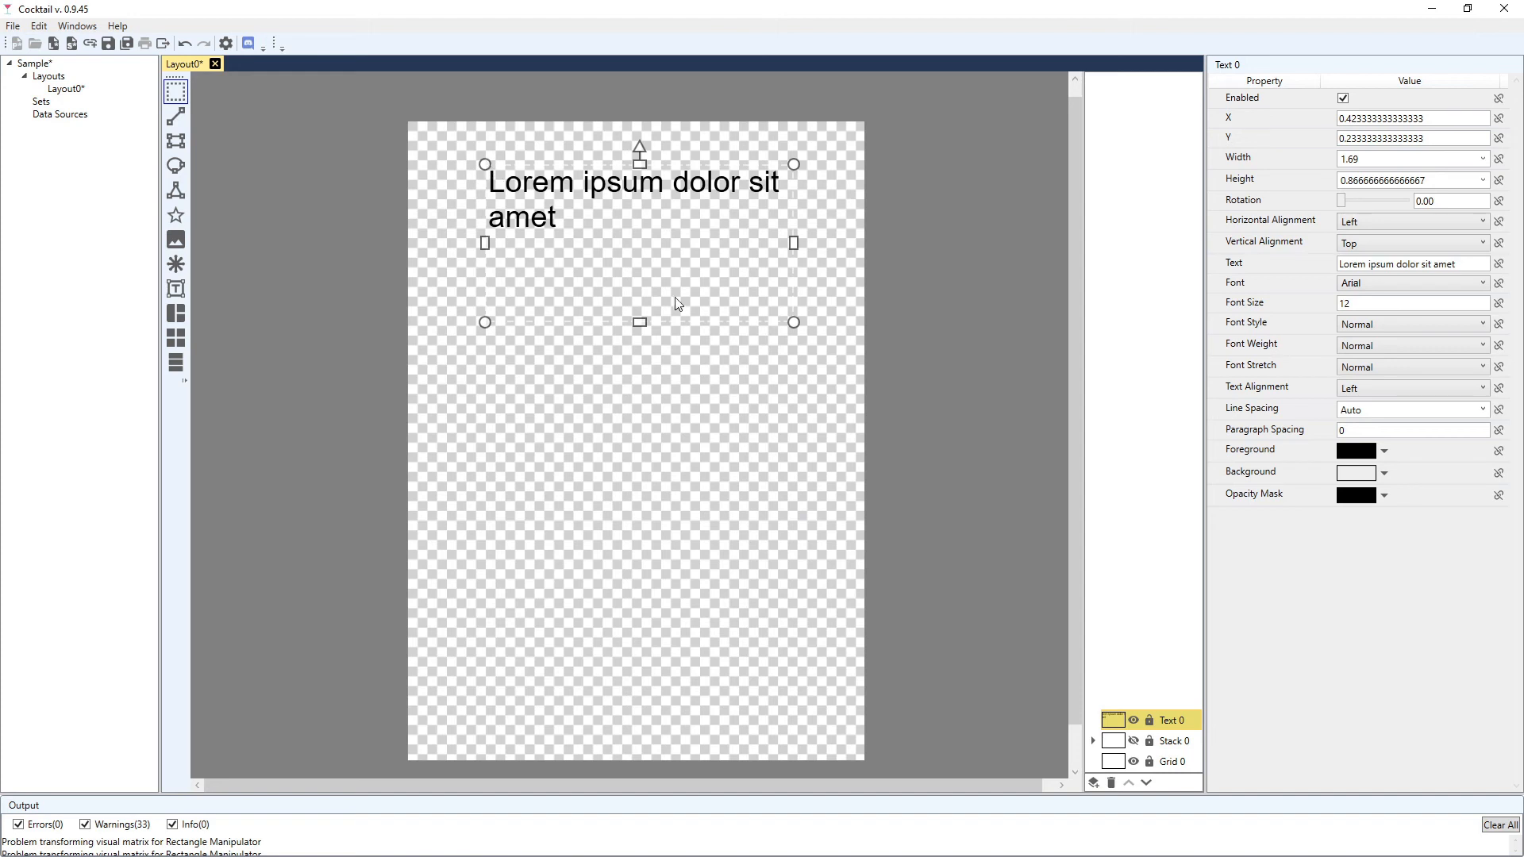
Set the text box's horizontal and vertical alignment to Center and its X and Y position to 0
left_click(1482, 222)
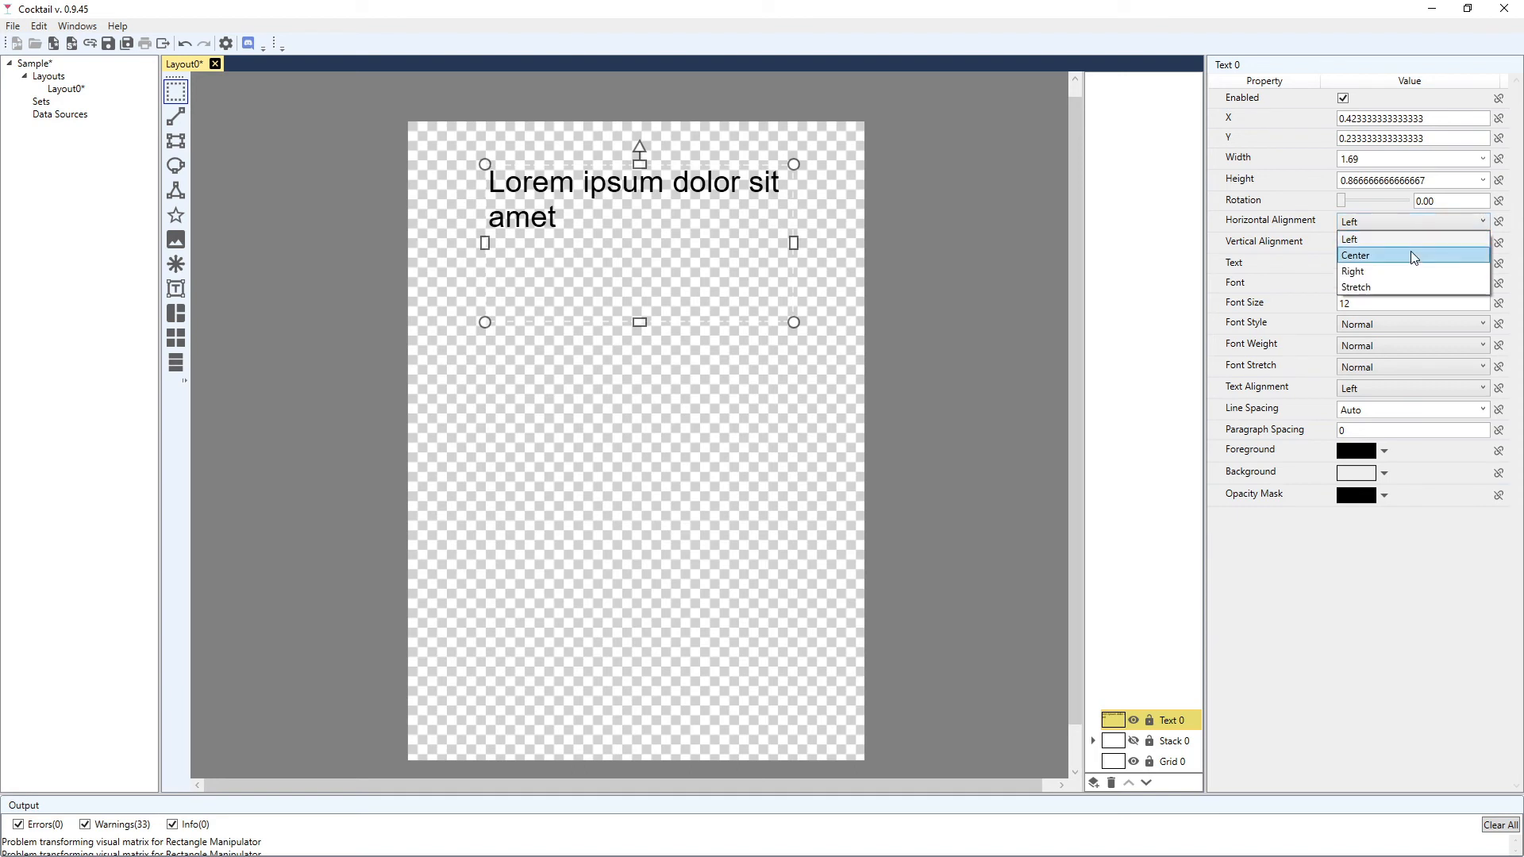
left_click(1412, 254)
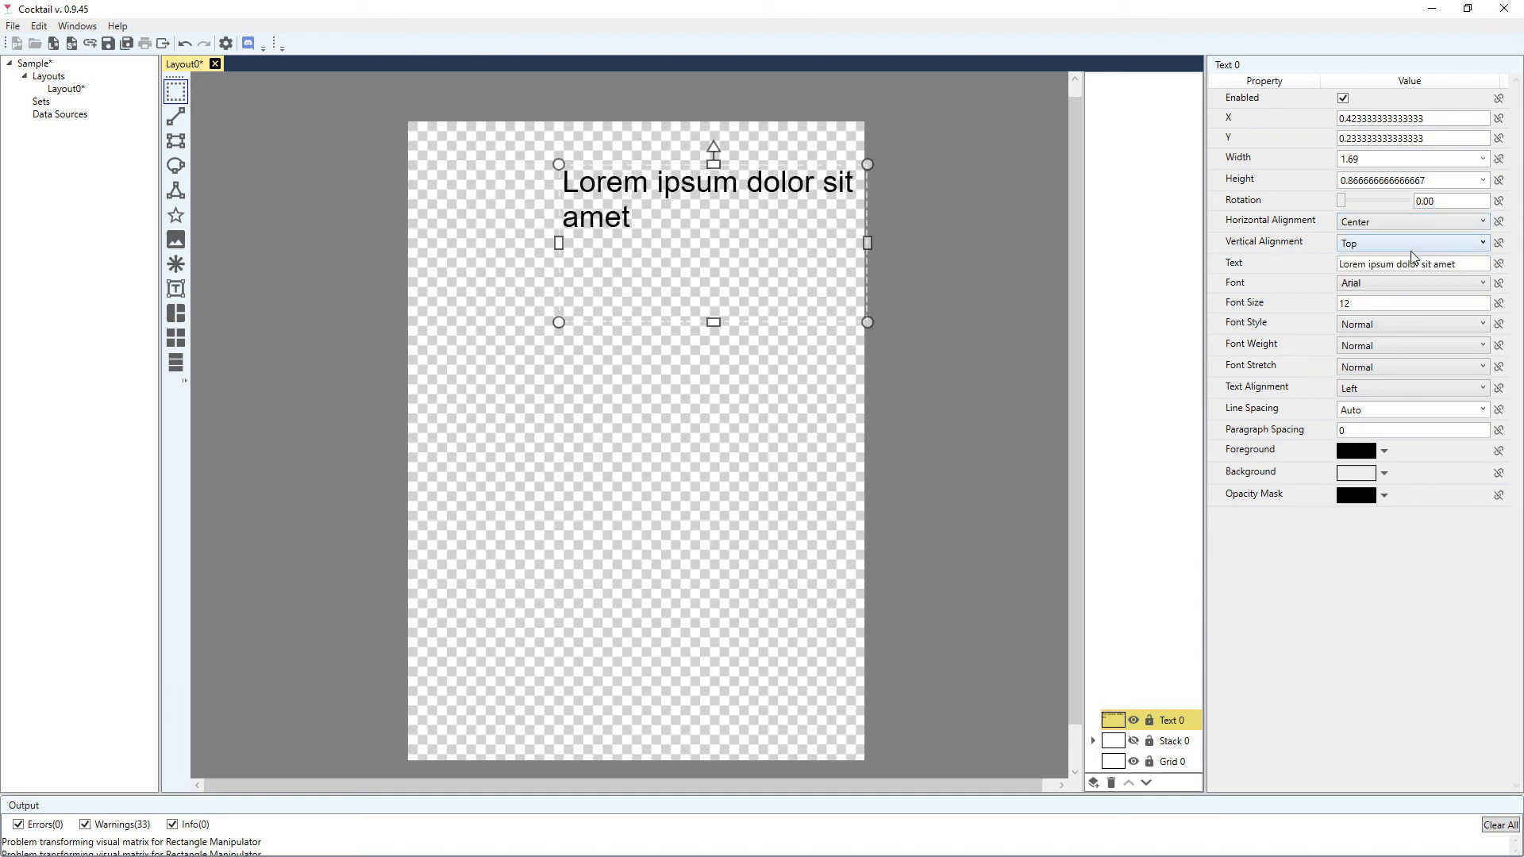
left_click(1415, 119)
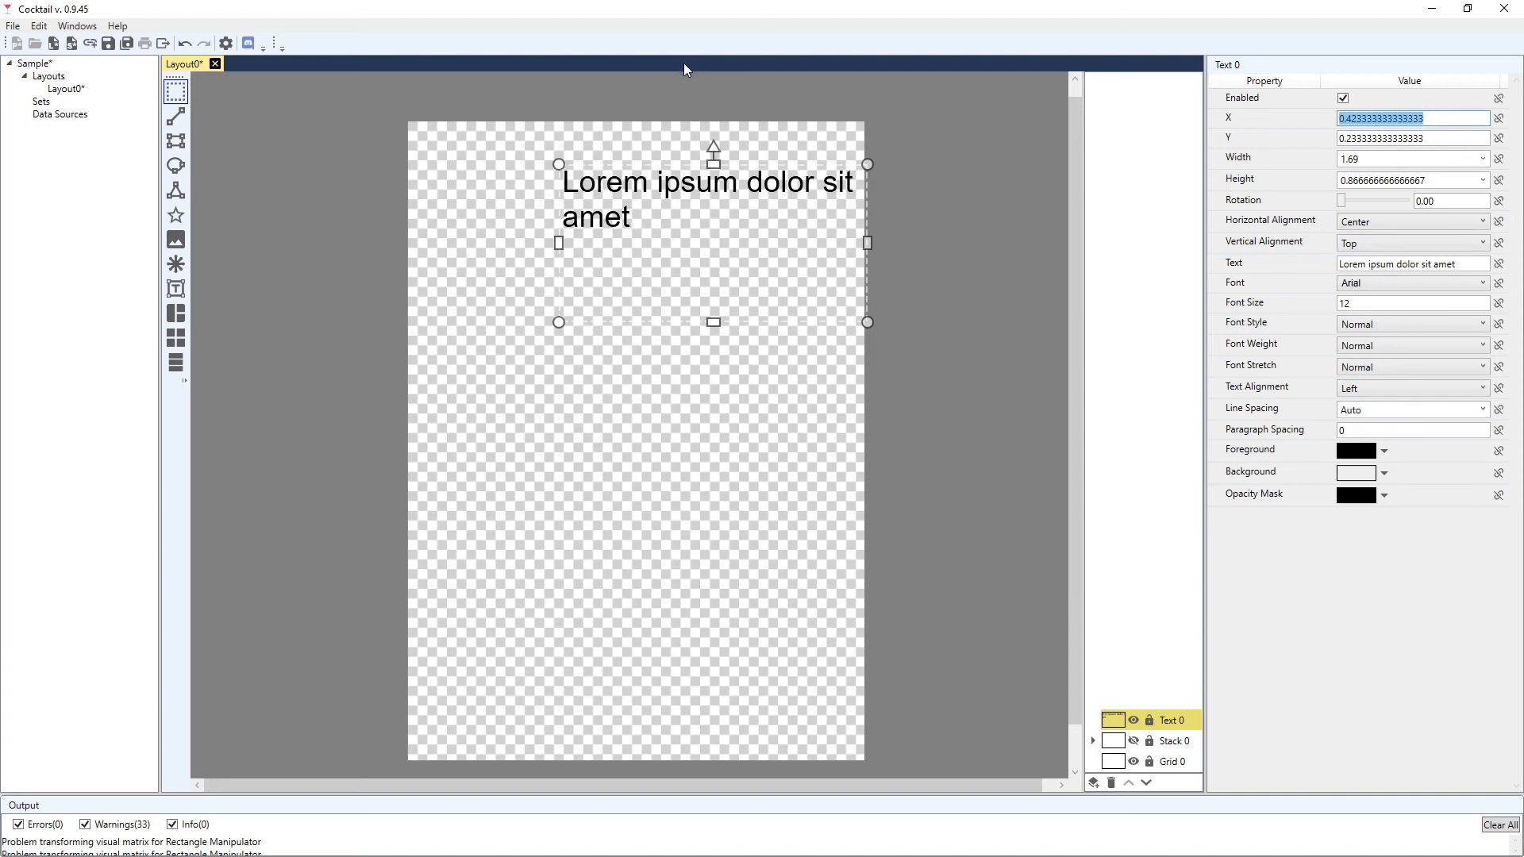
type("0")
double_click(1437, 131)
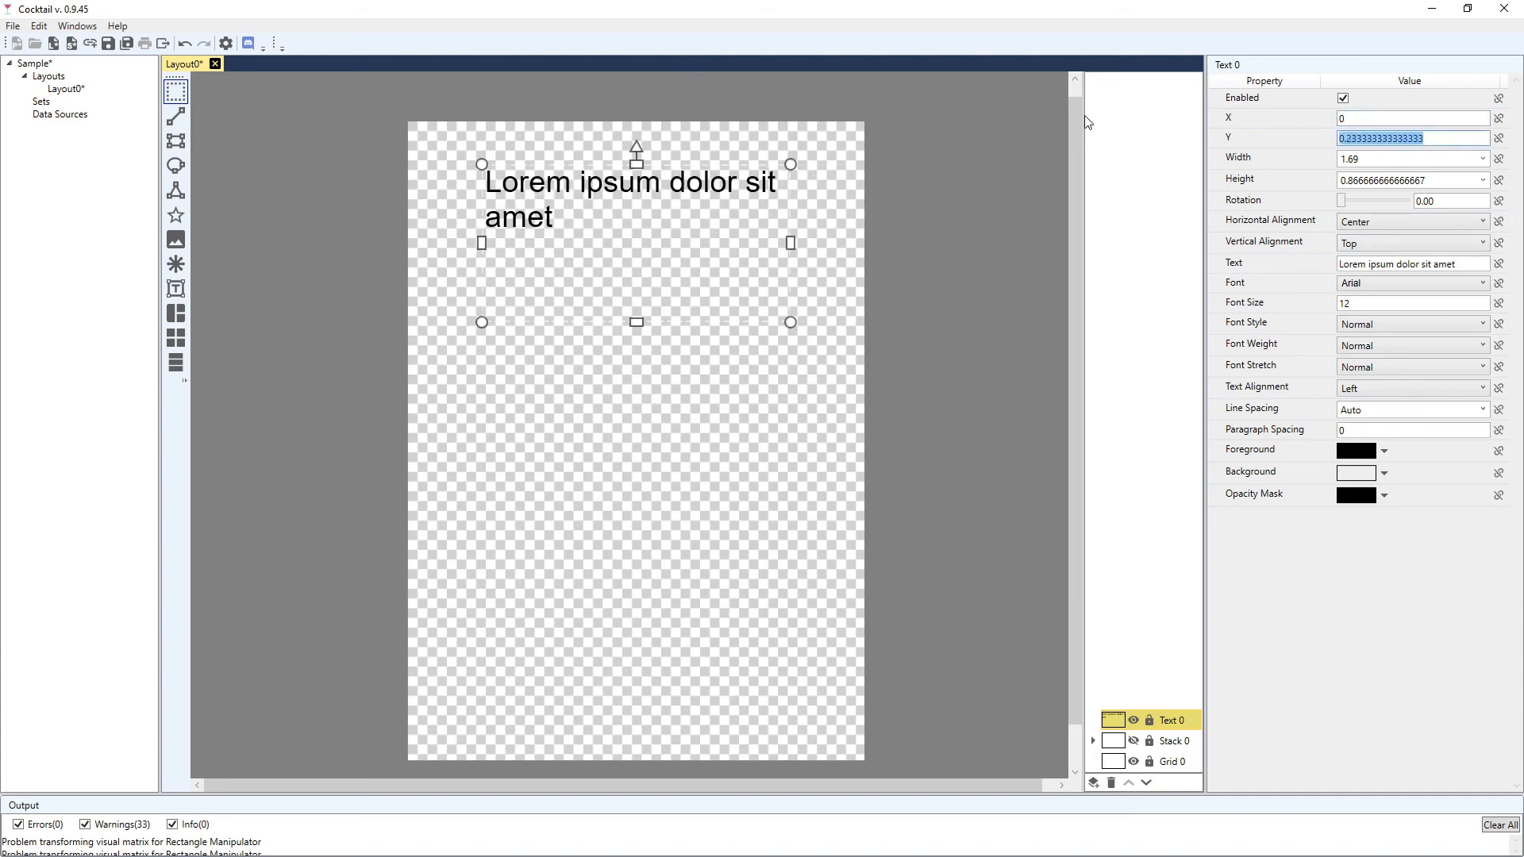
type("0")
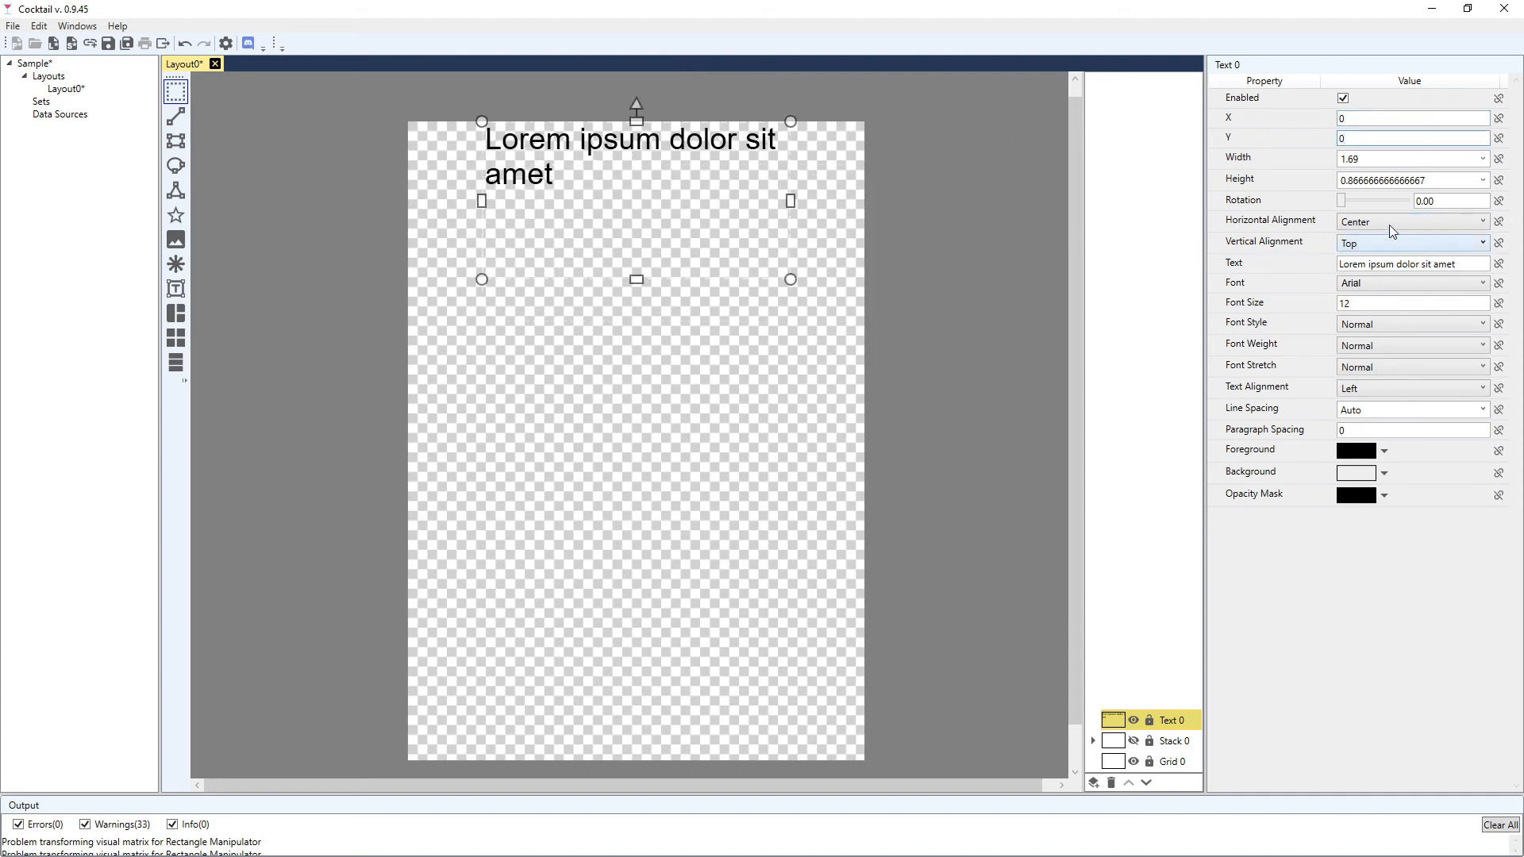
left_click(1480, 247)
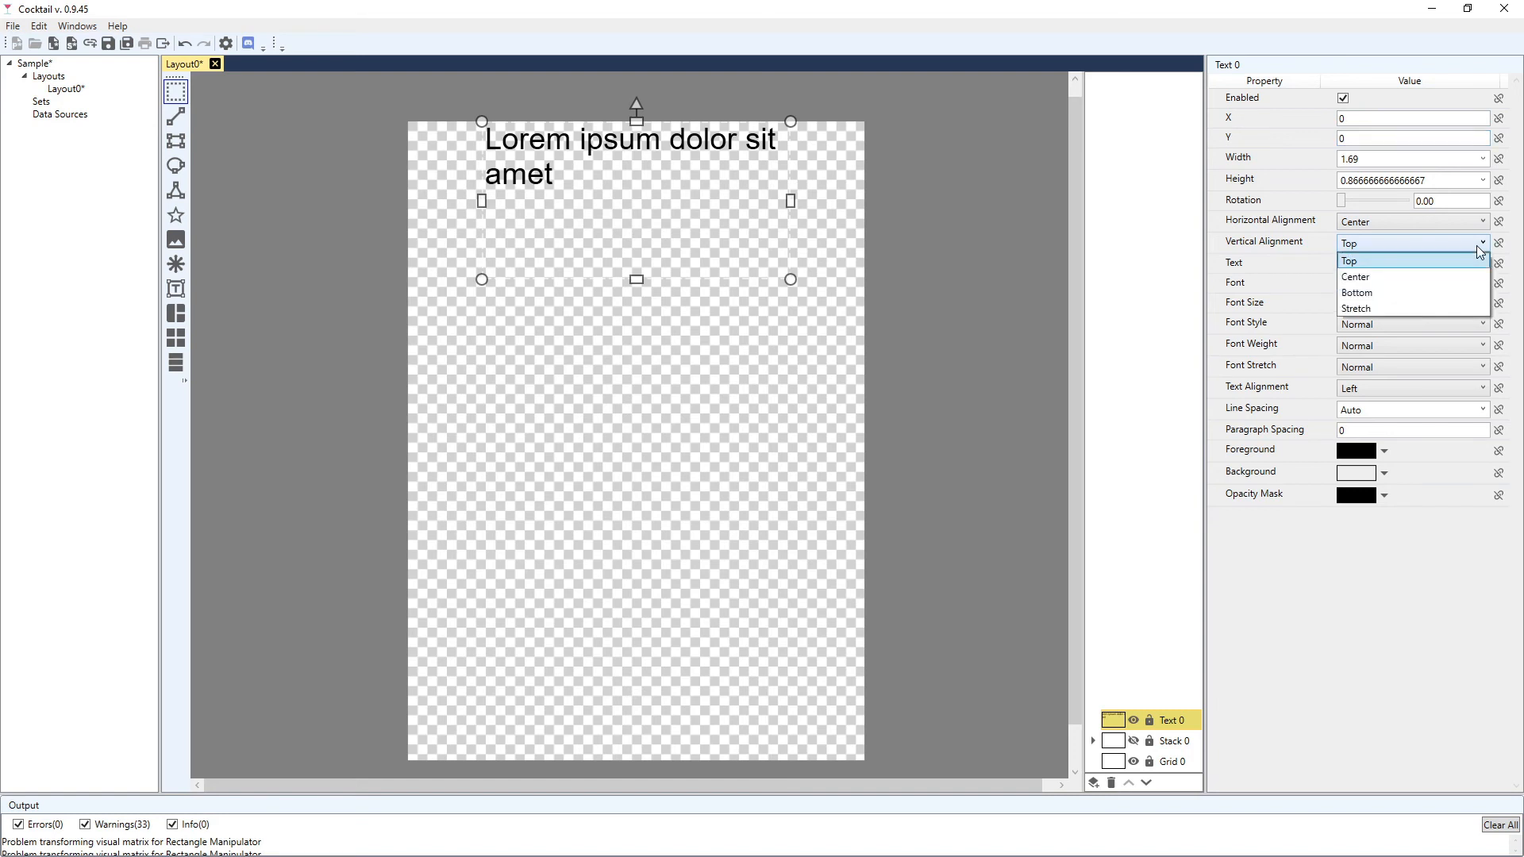
left_click(1397, 276)
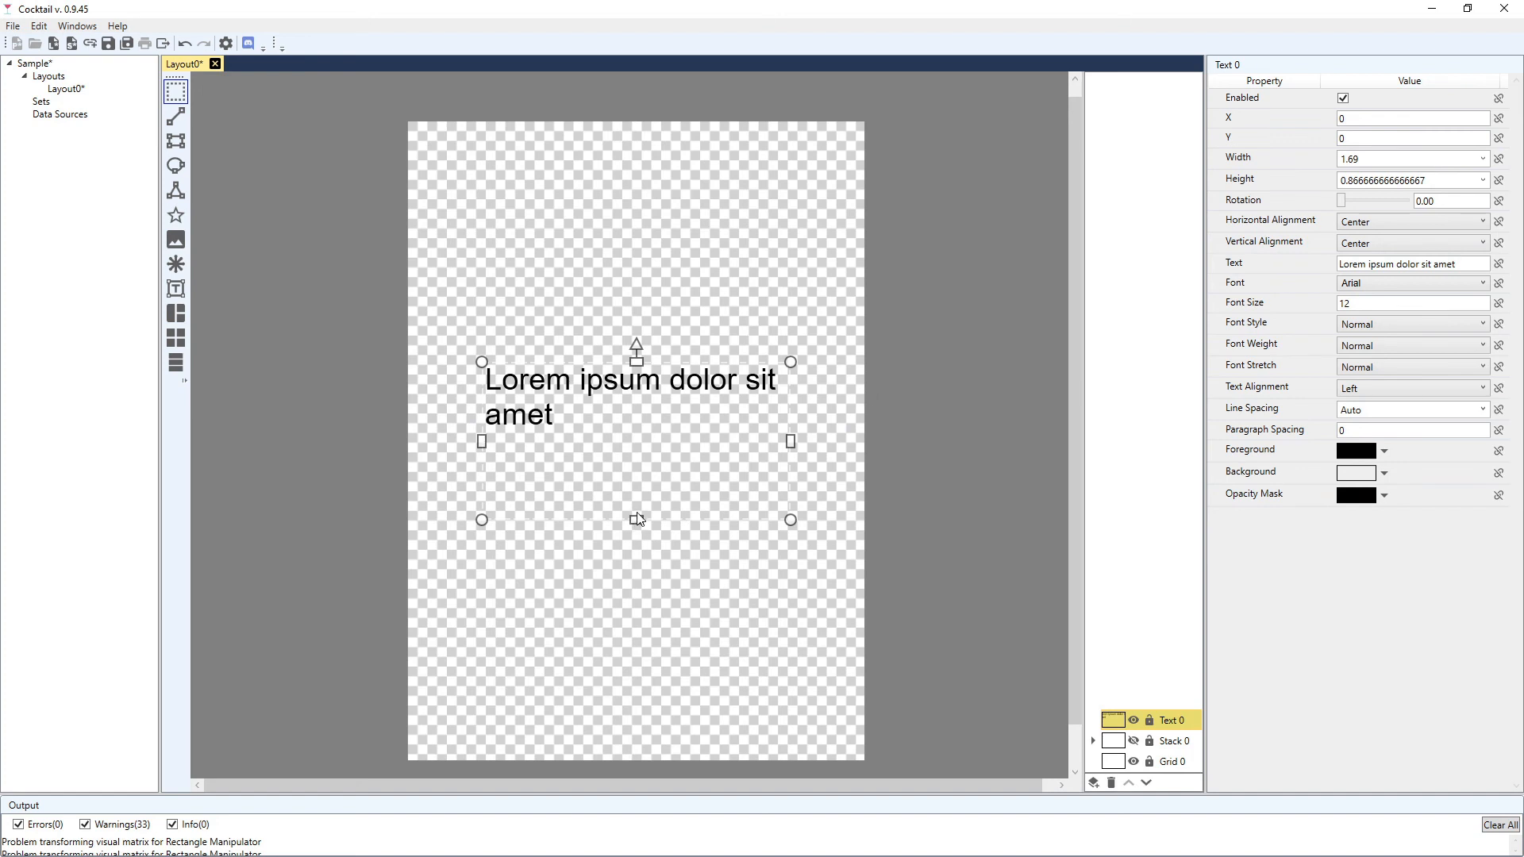
Try reducing the text box's height to about 0.38 and resetting its Y position to 0, and undo both changes
left_click_drag(637, 521, 639, 431)
left_click_drag(1446, 140, 1009, 147)
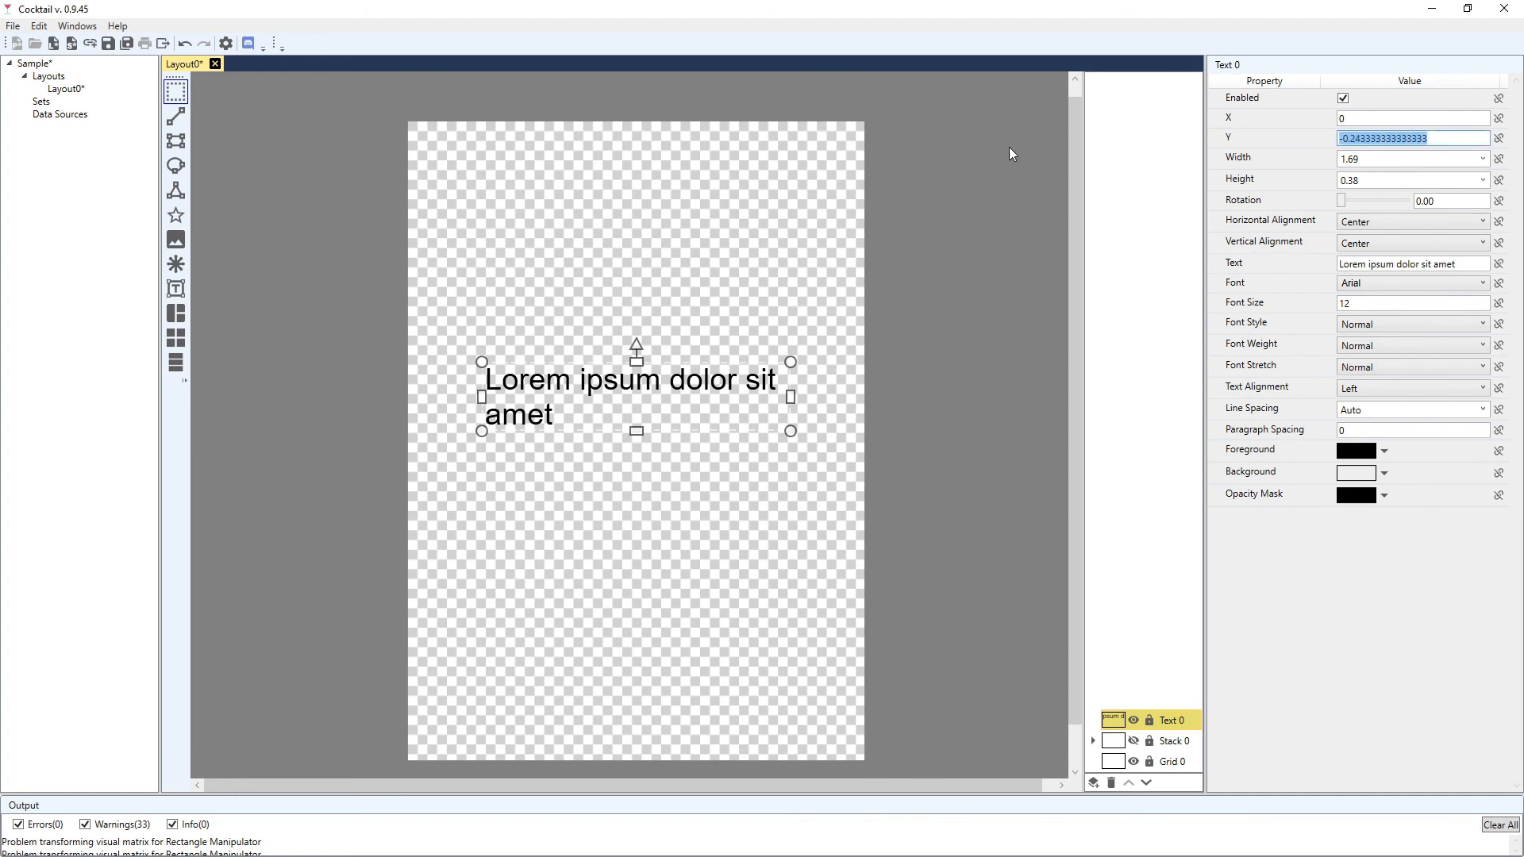
type("0")
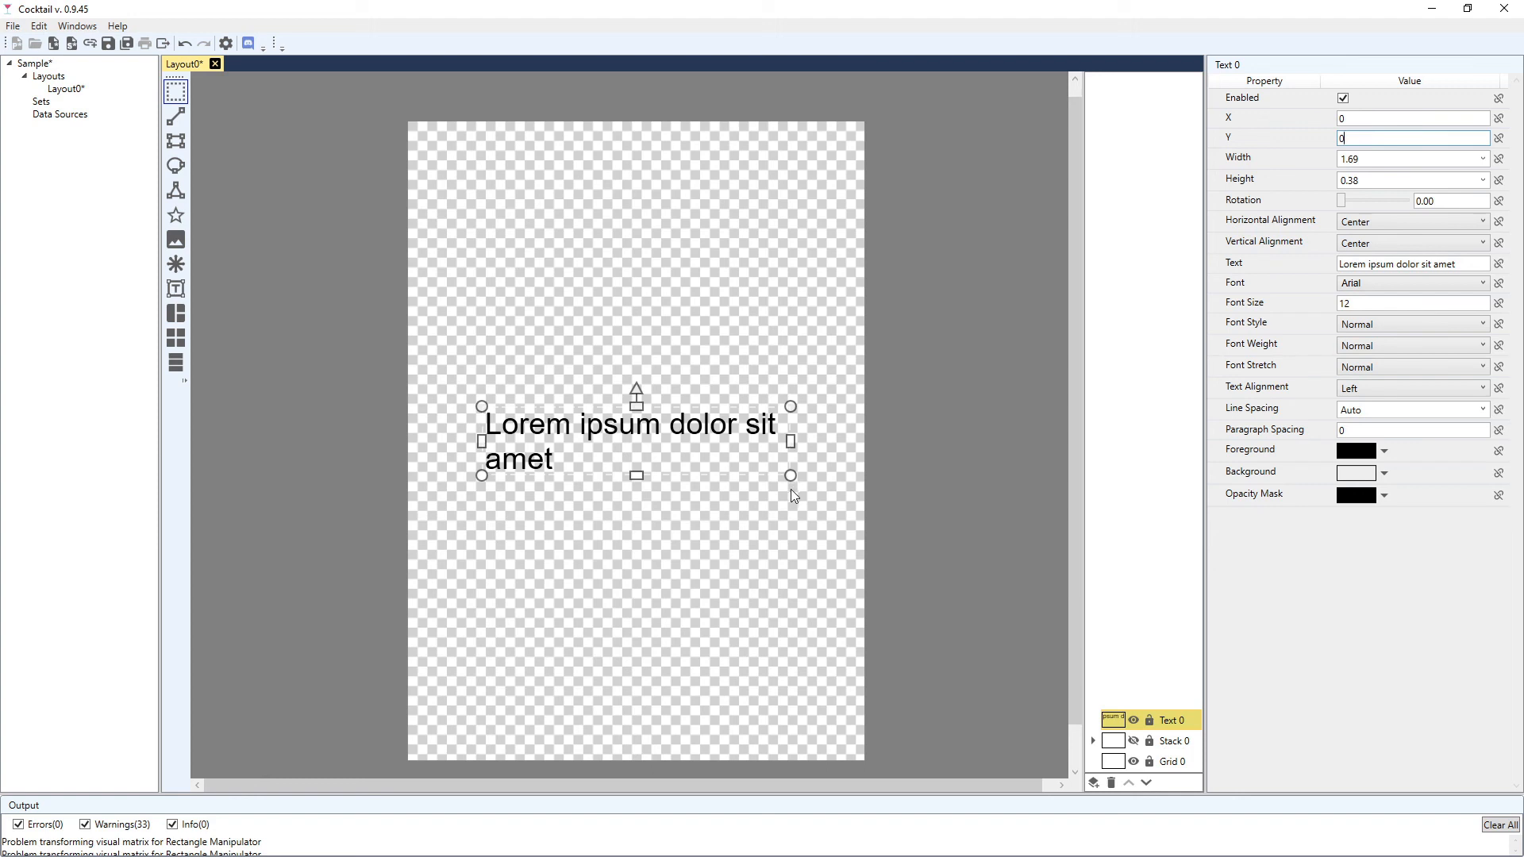
key("ctrl+z")
key("ctrl+z")
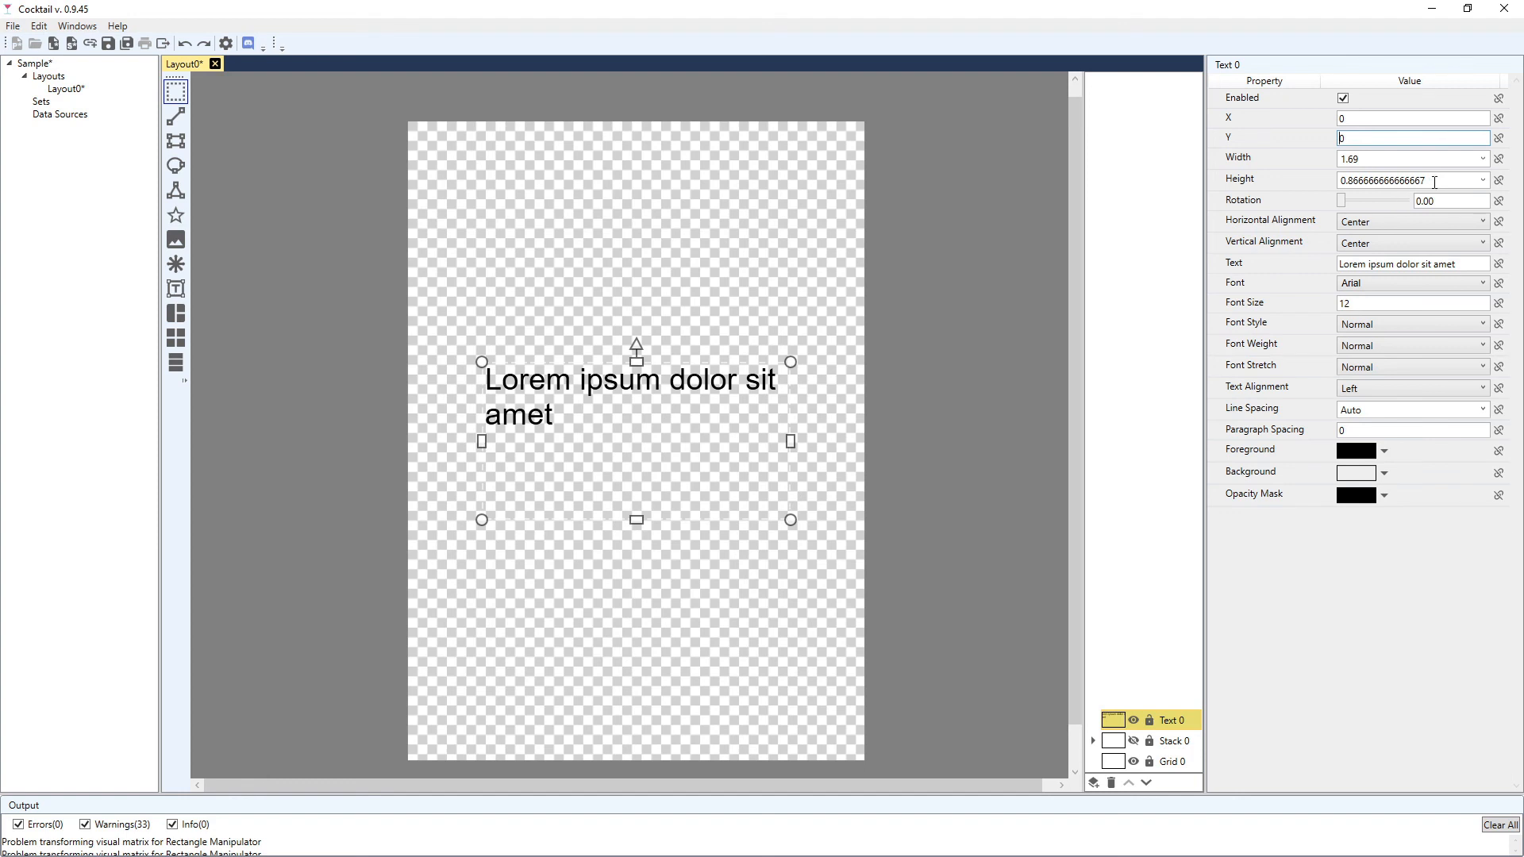
Set the text box's height to Auto and its text alignment to Center
left_click(1482, 180)
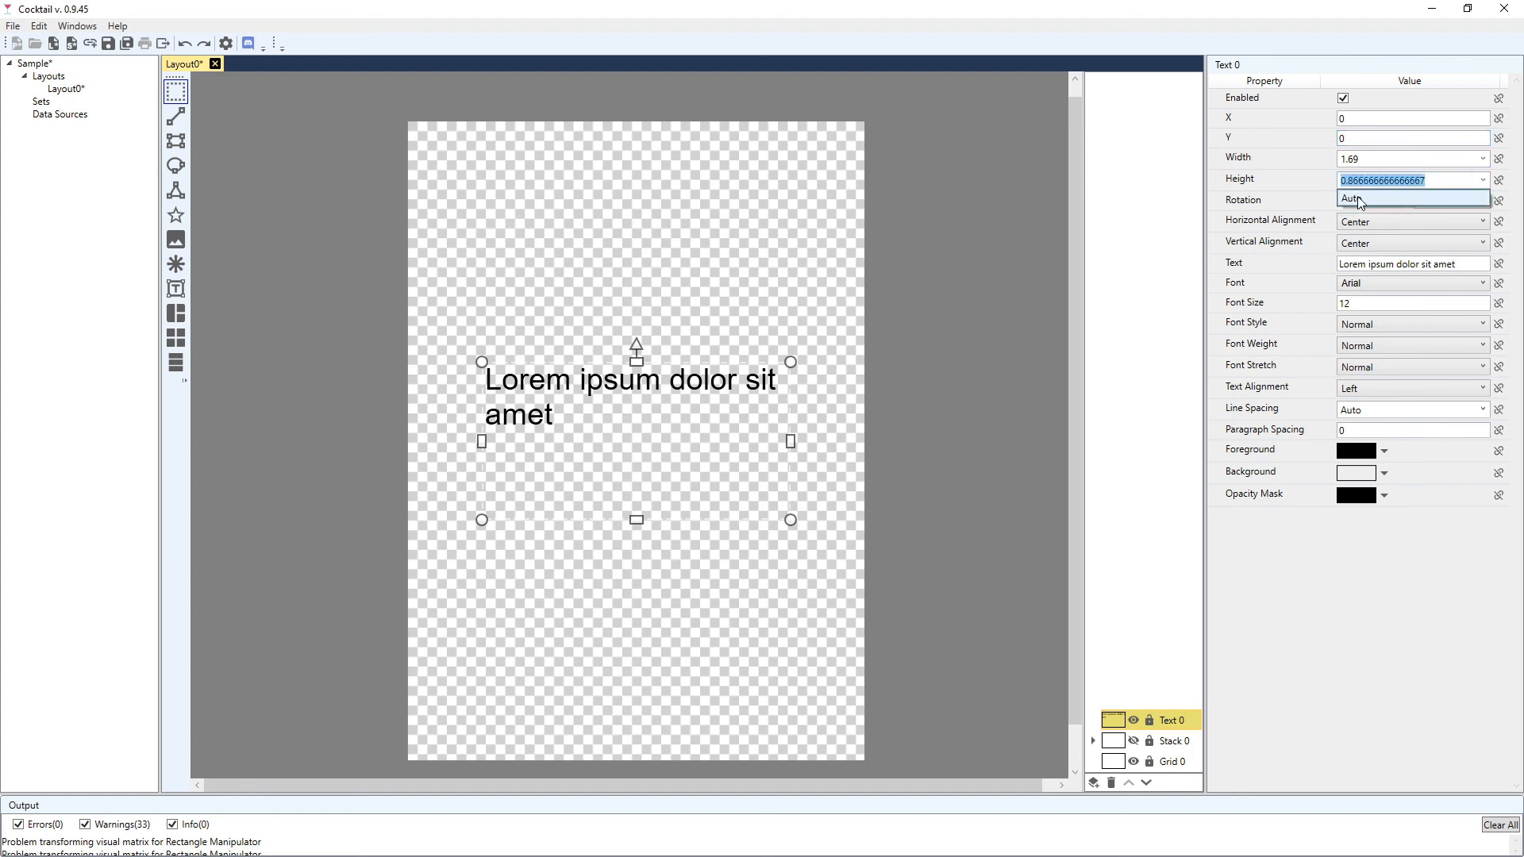
left_click(1359, 199)
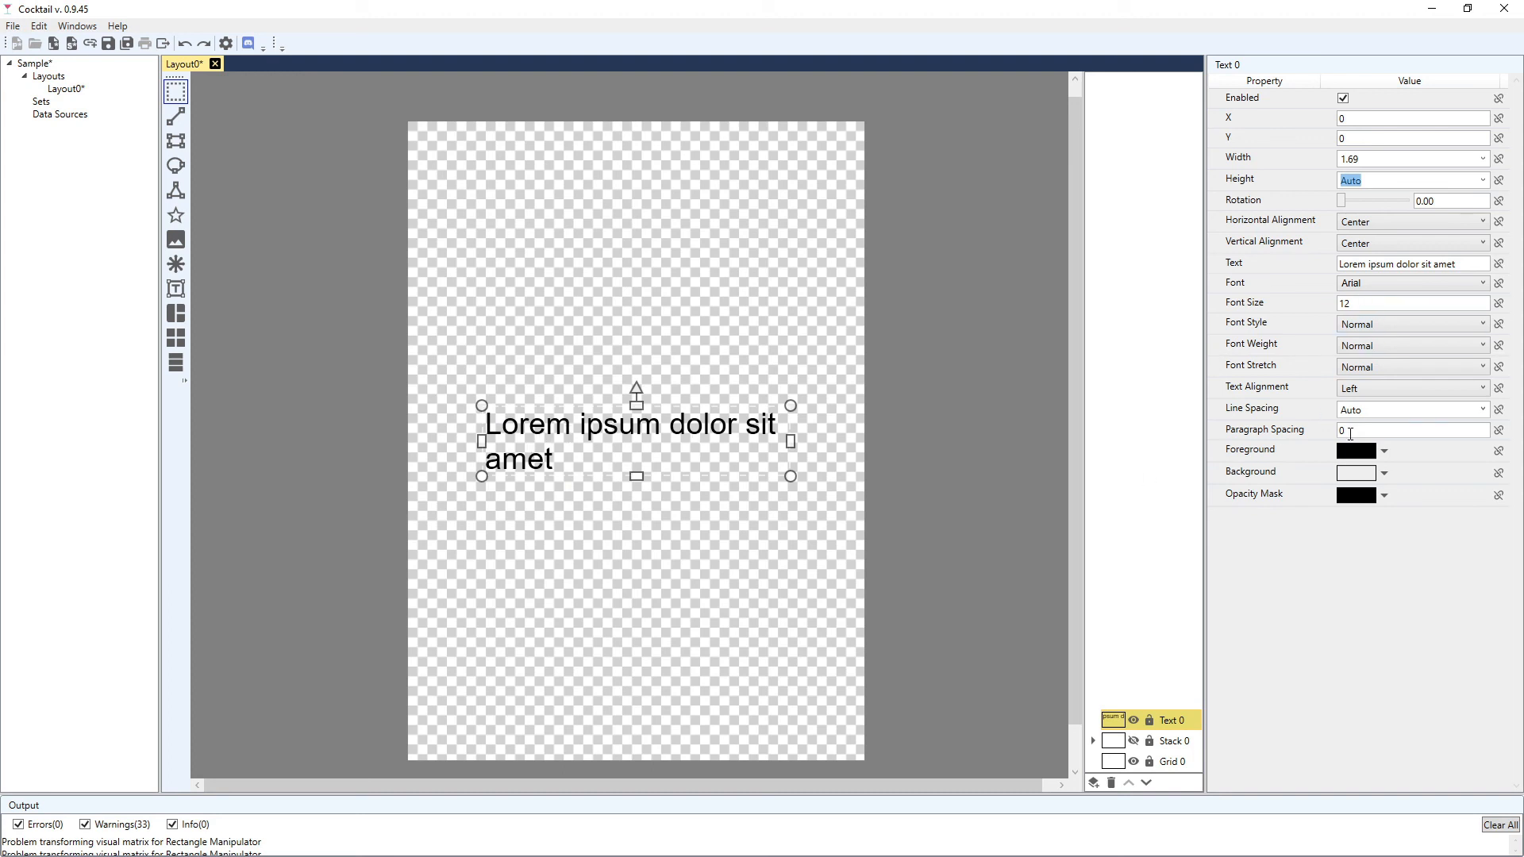
left_click(1393, 389)
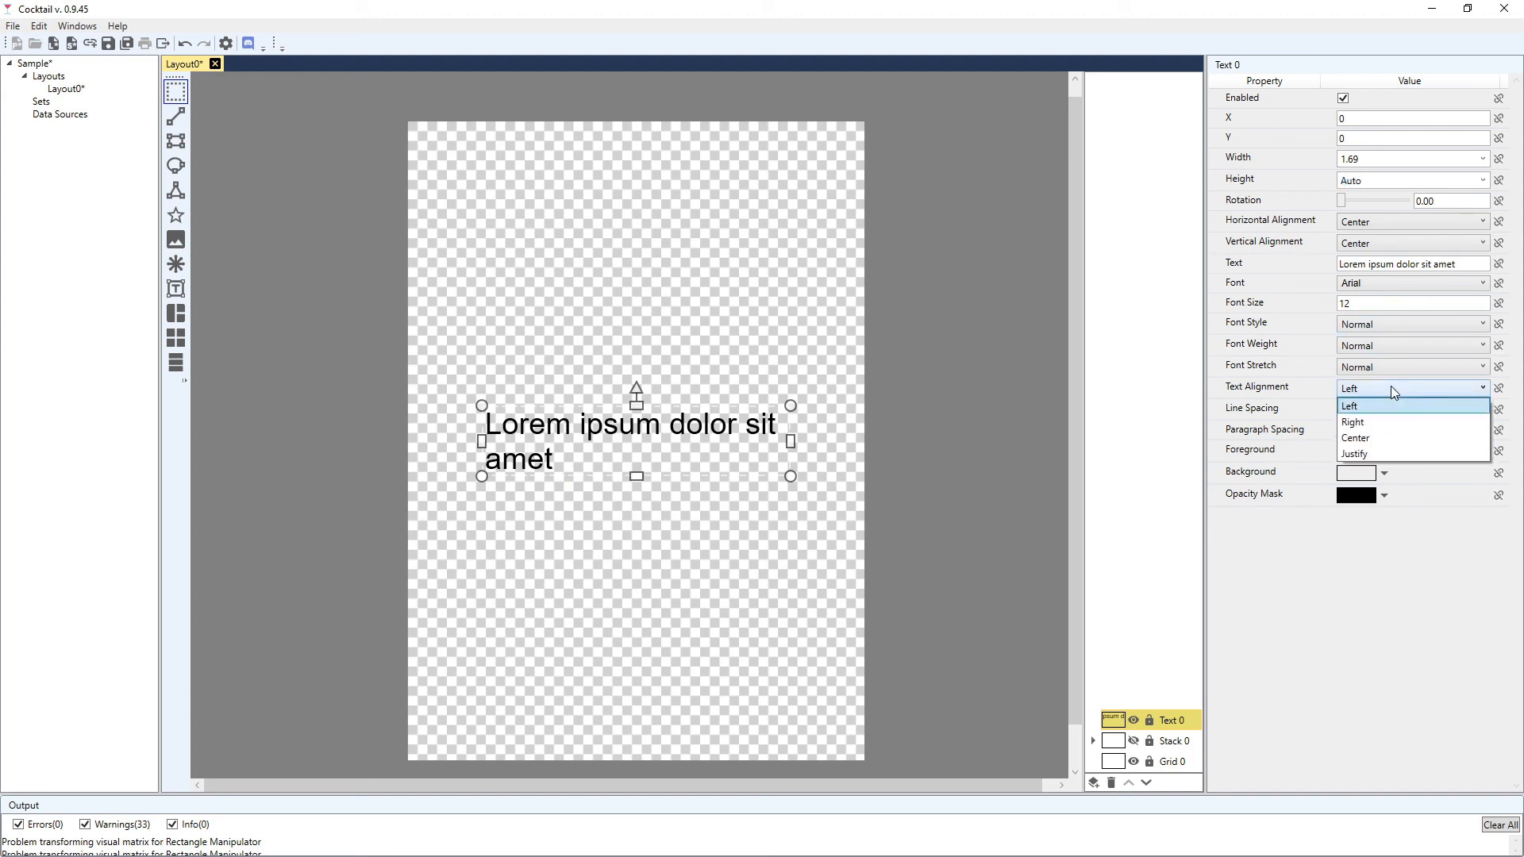
left_click(1379, 438)
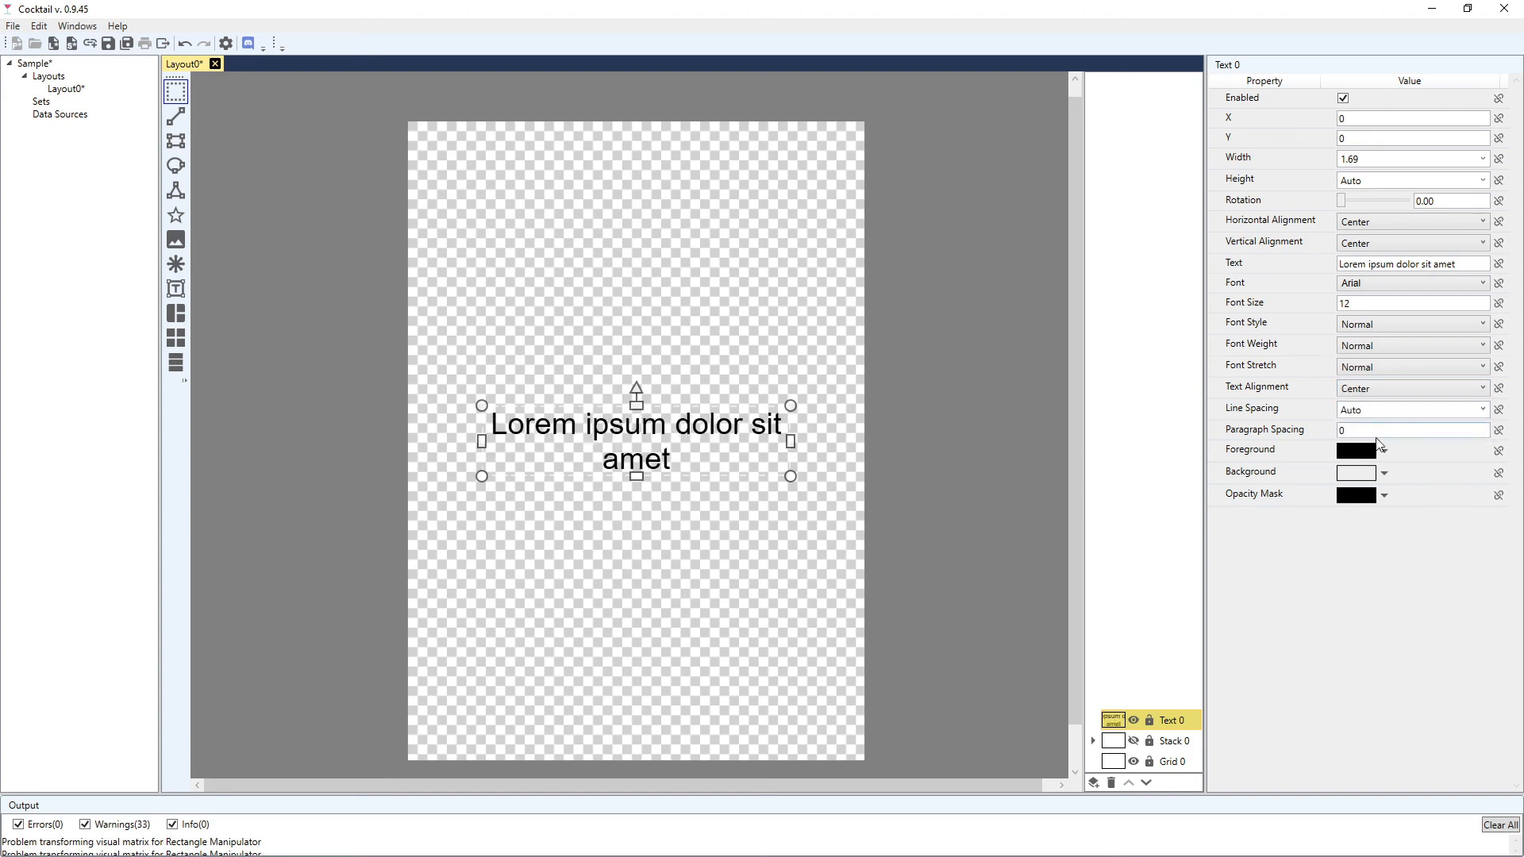